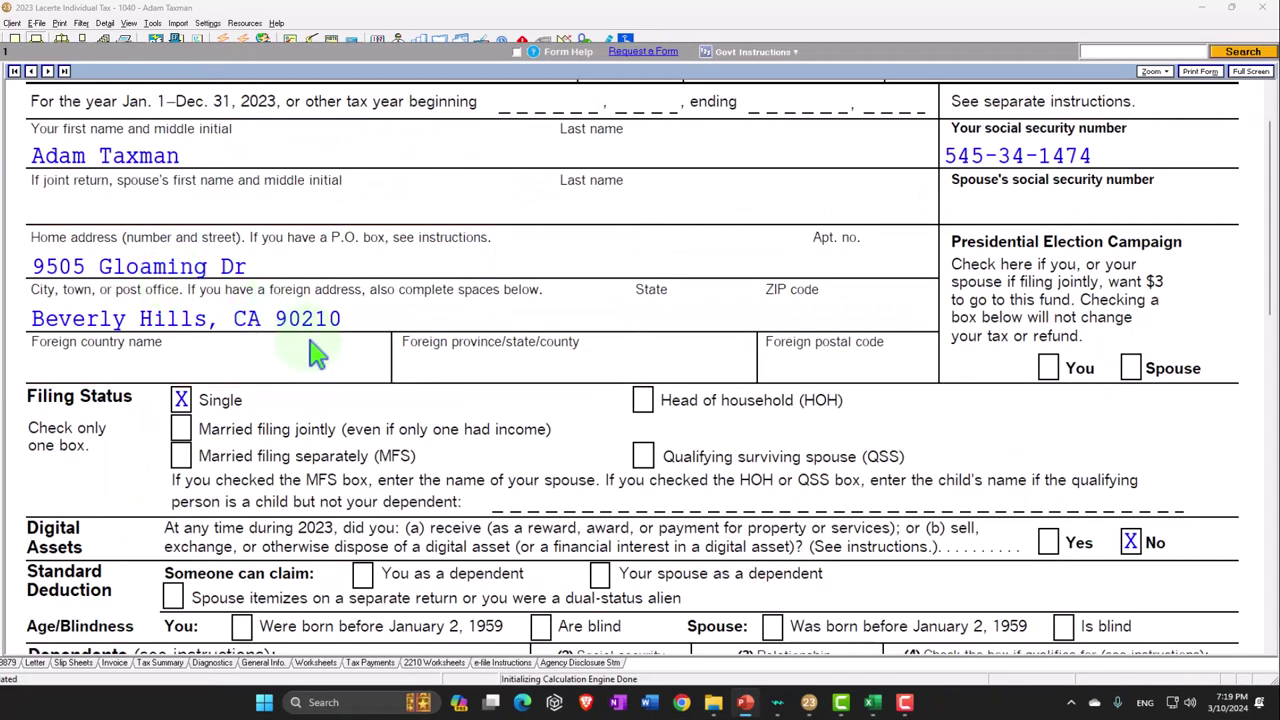
Review page 1 of Form 1040 from the filing status and W-2 income to the standard deduction and taxable income
scroll(316, 352, down, 4)
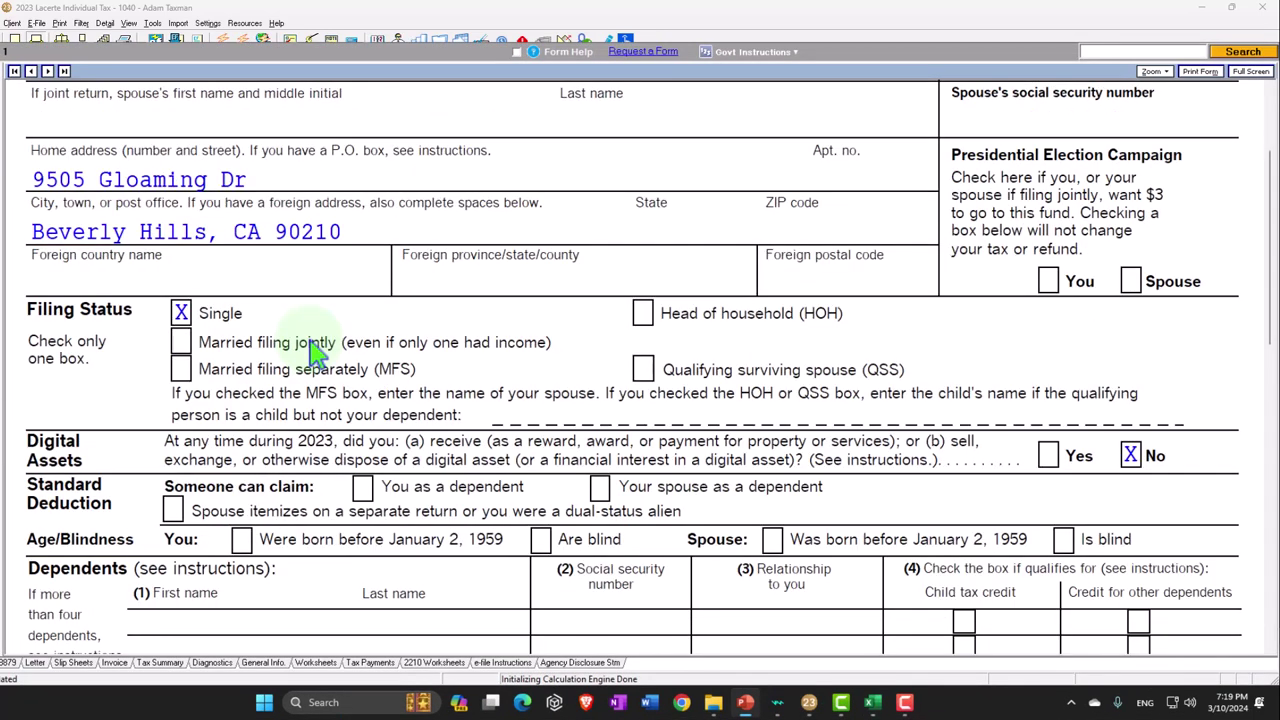
scroll(432, 352, down, 6)
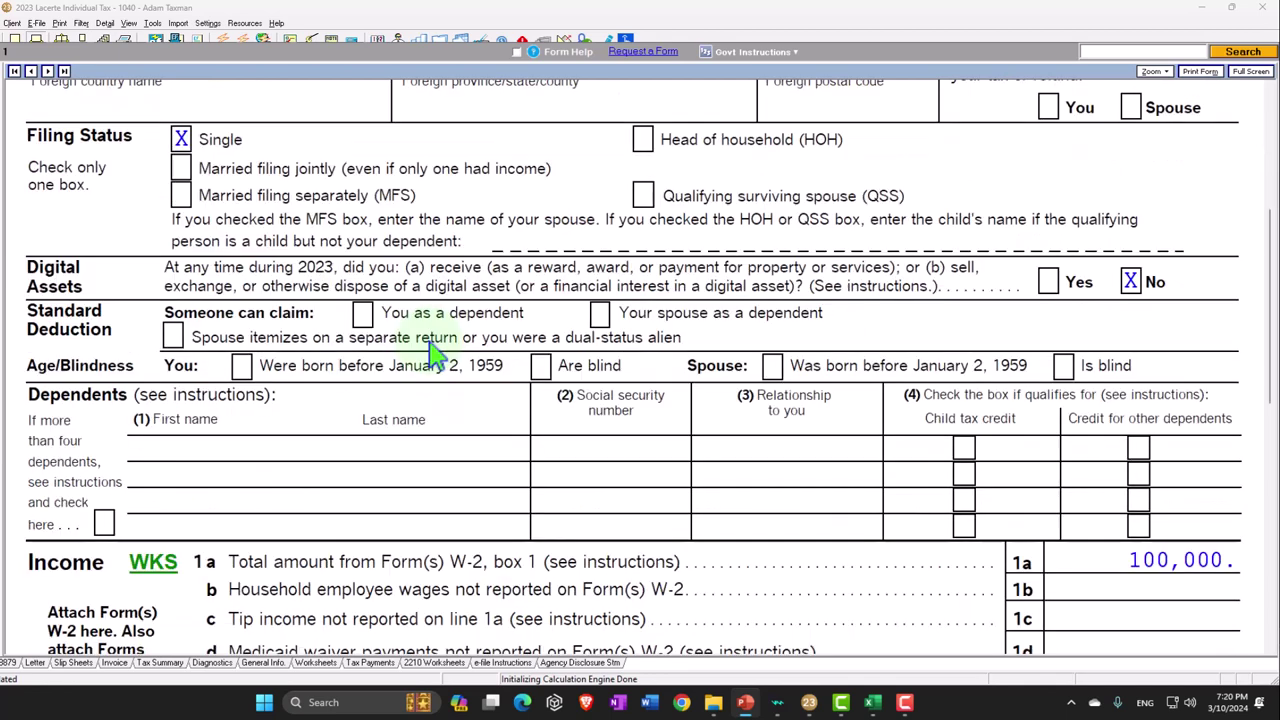
scroll(432, 352, down, 4)
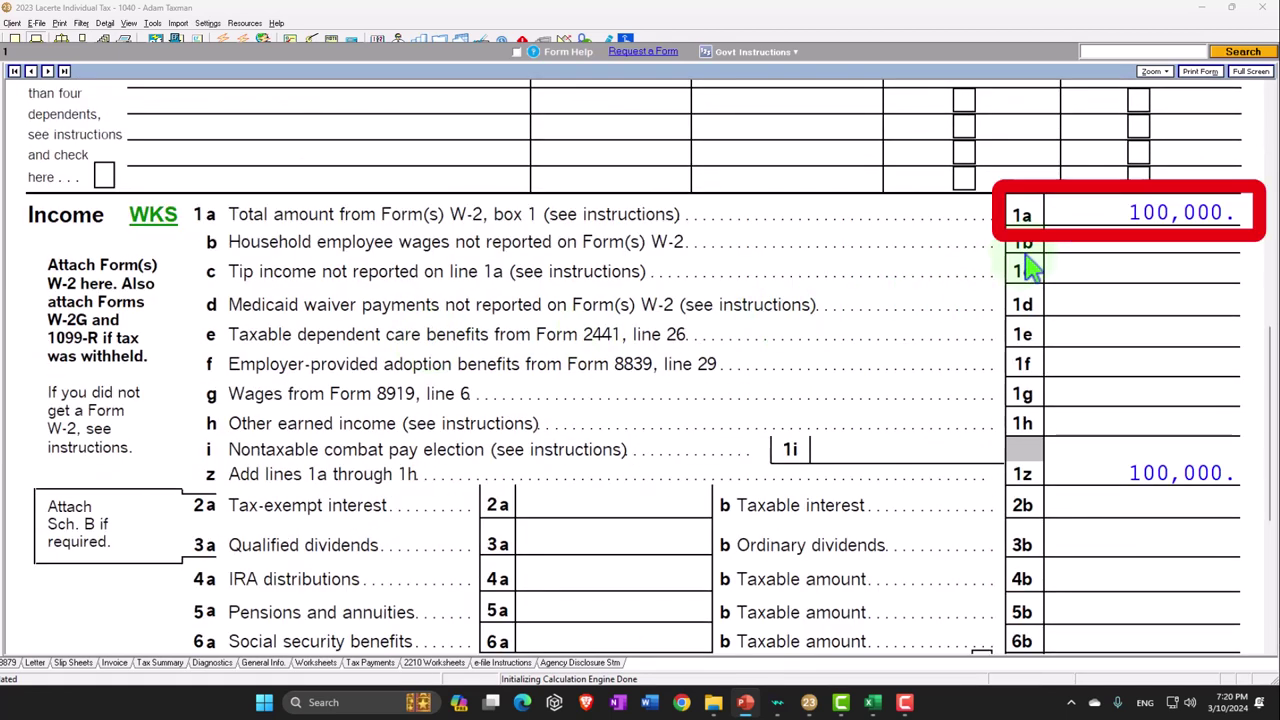
scroll(1030, 265, down, 6)
scroll(1030, 265, down, 2)
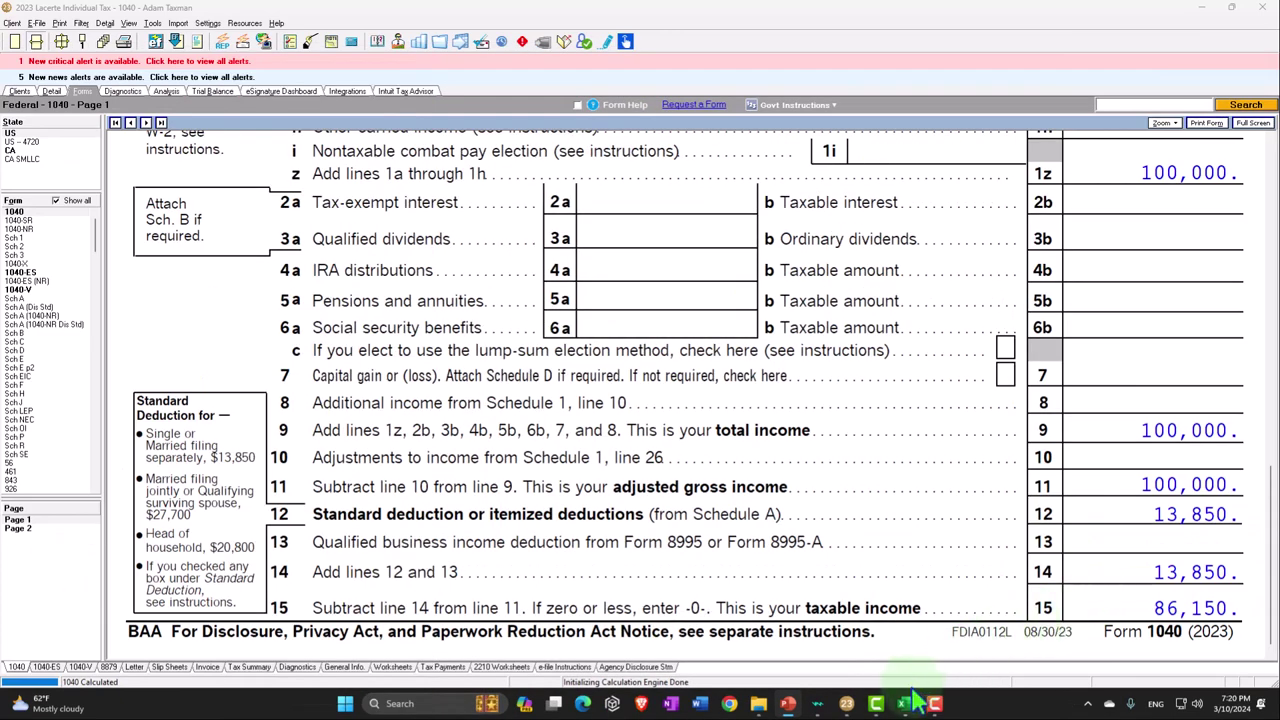
Switch to the Excel tax worksheet and check the income and taxable income rows of the 2023 tax formula
click(872, 702)
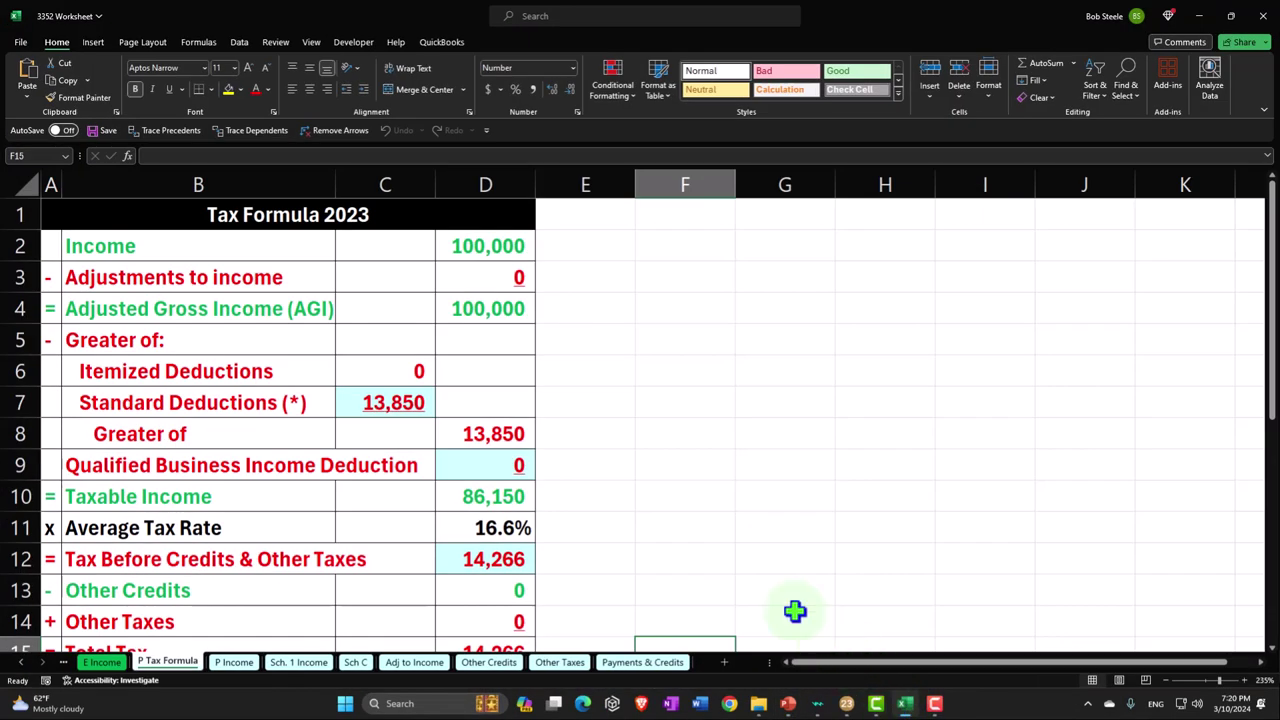
click(510, 247)
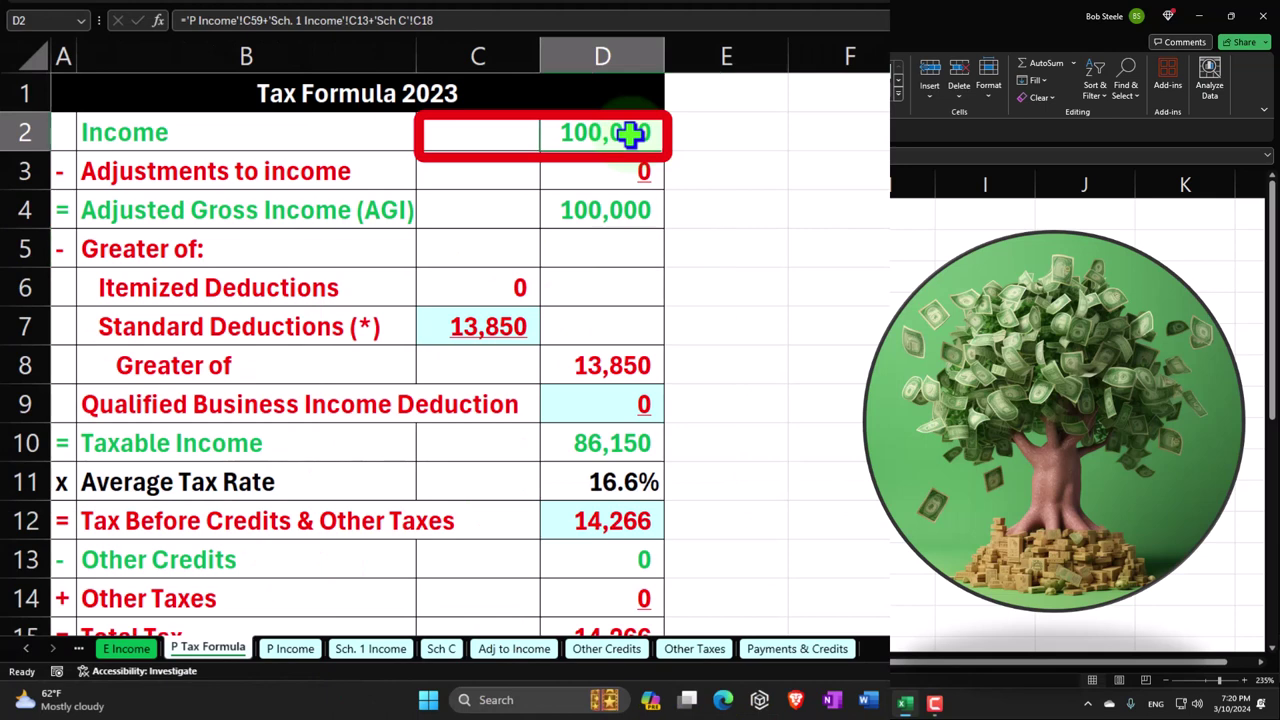
click(500, 316)
click(592, 444)
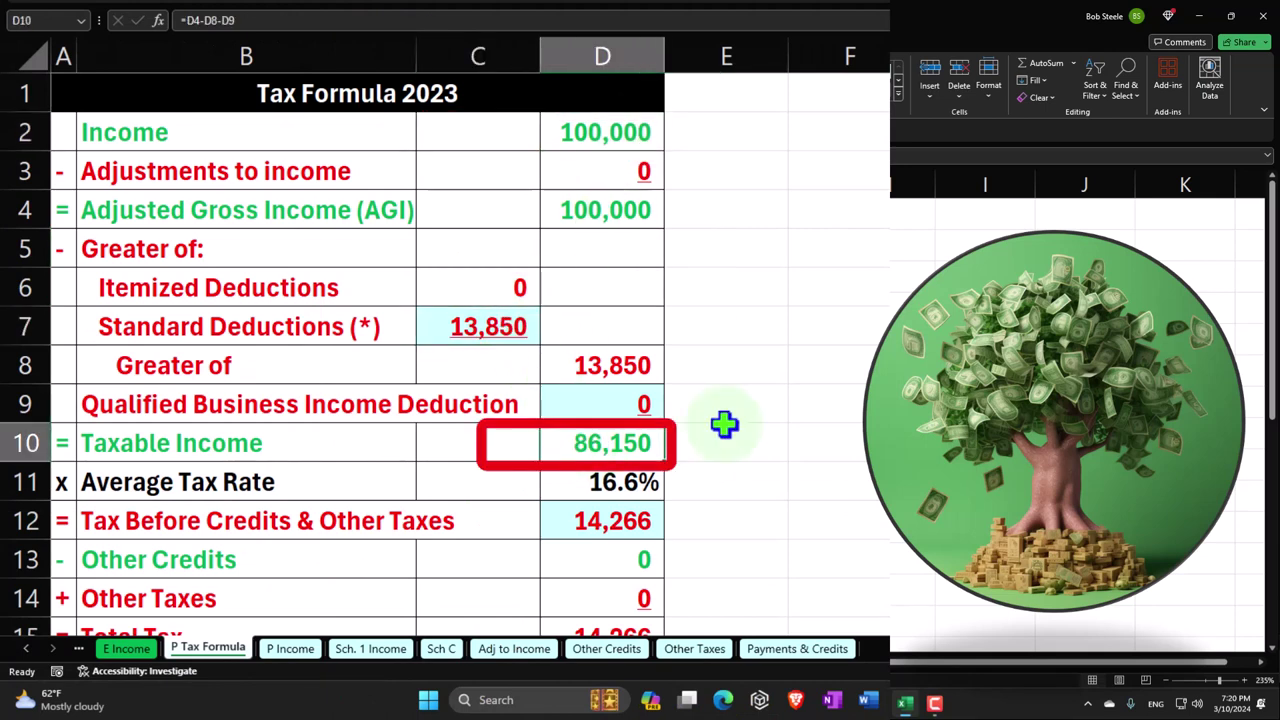
click(690, 519)
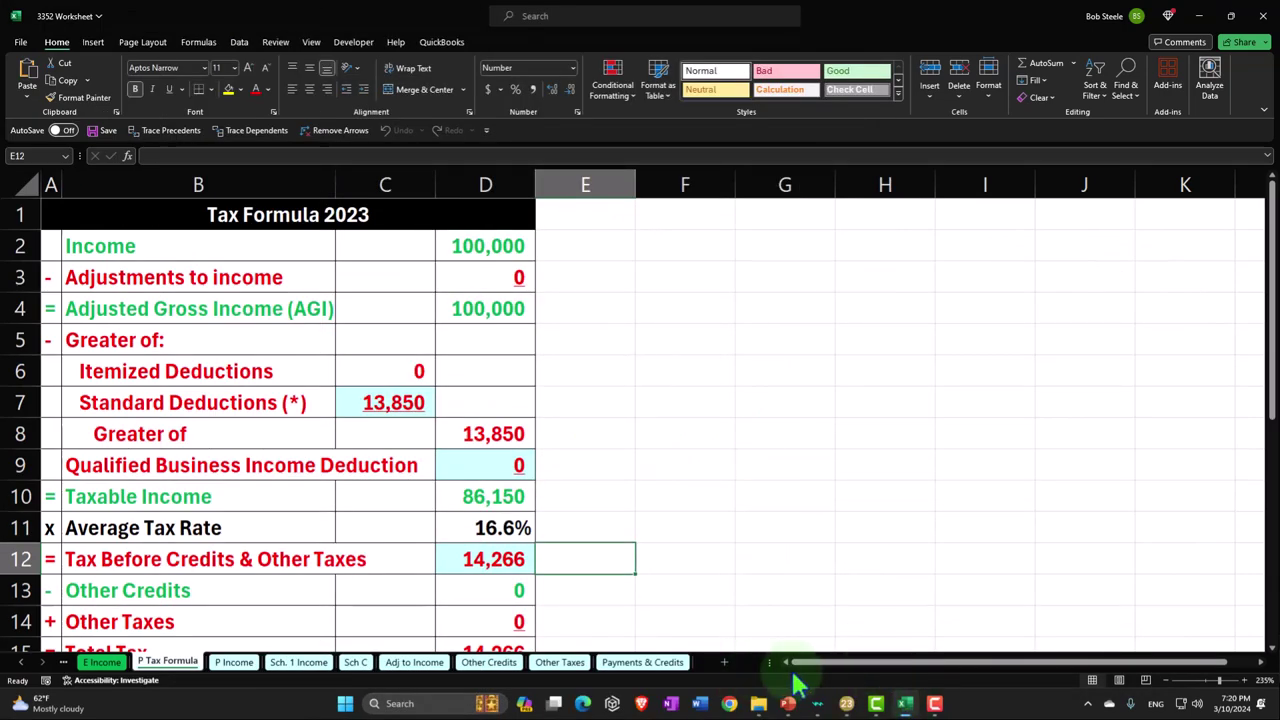
Switch back to Lacerte and review the tax lines on Form 1040 page 2 and the income lines on page 1
click(905, 703)
click(18, 528)
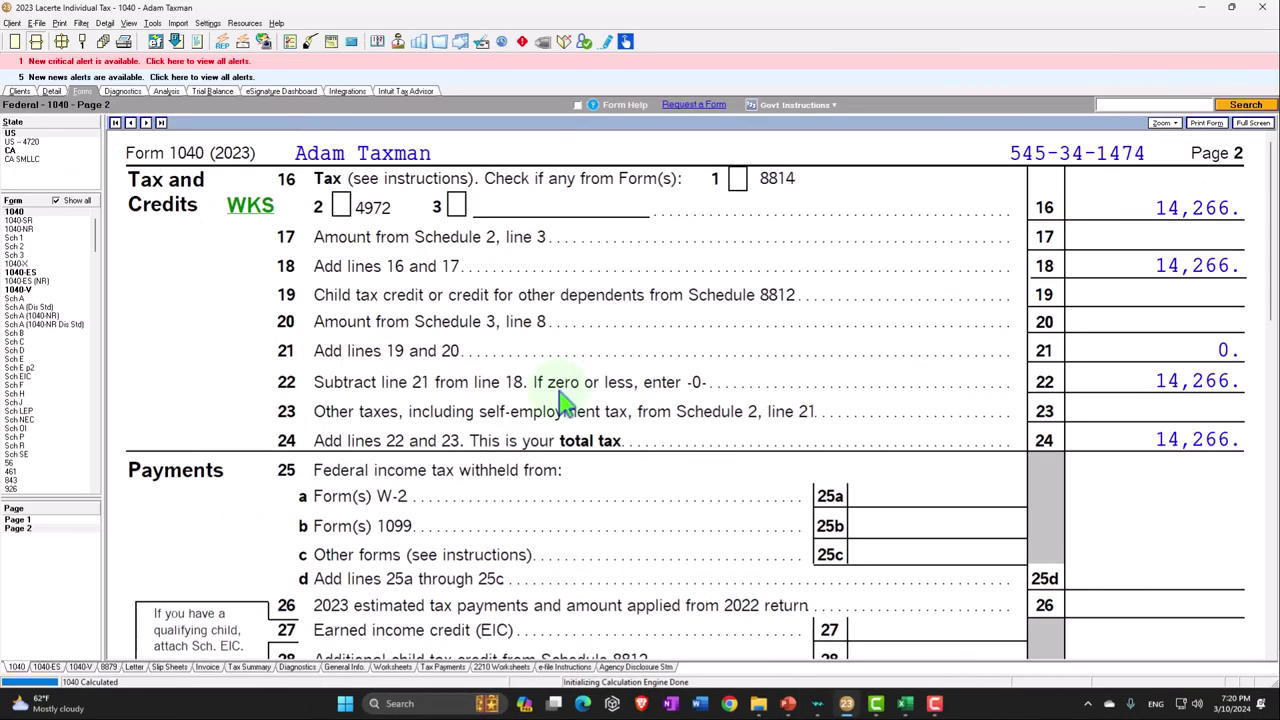
click(55, 520)
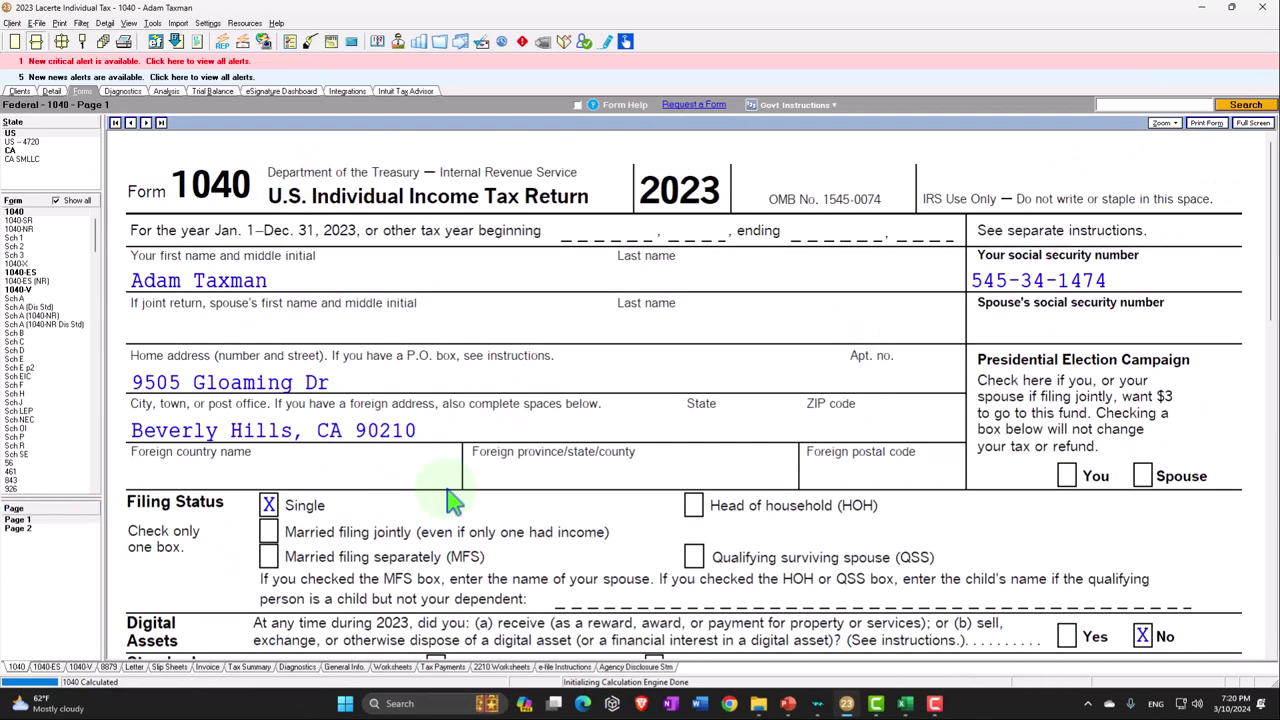
scroll(414, 500, down, 10)
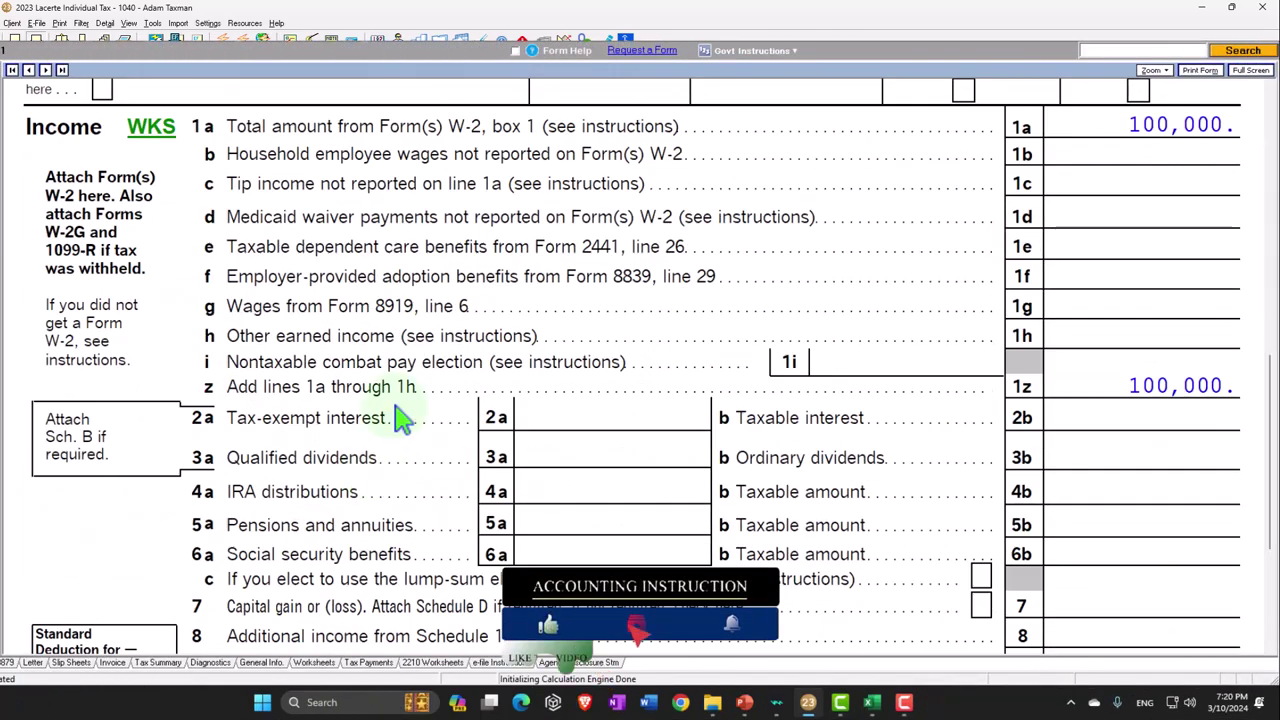
scroll(396, 416, down, 3)
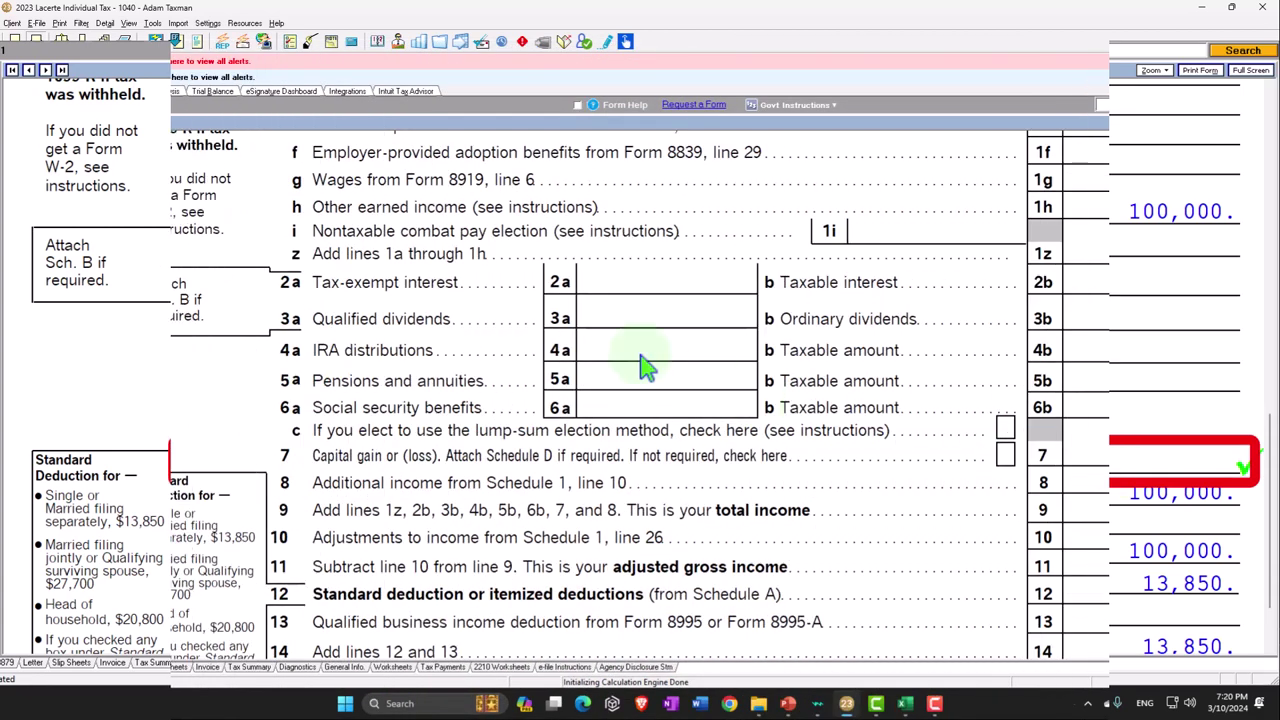
Open Schedule 1 and examine the Part I additional income lines, especially the net operating loss on line 8a
click(20, 238)
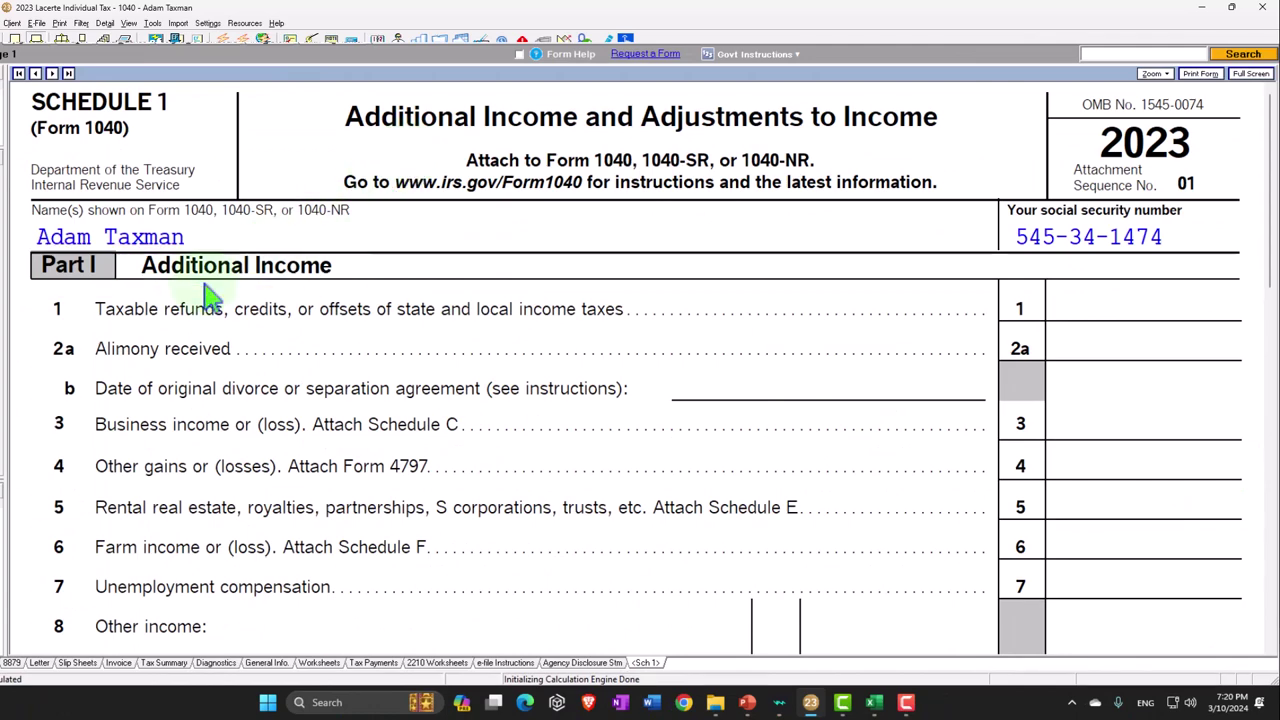
scroll(207, 293, down, 3)
scroll(207, 293, down, 1)
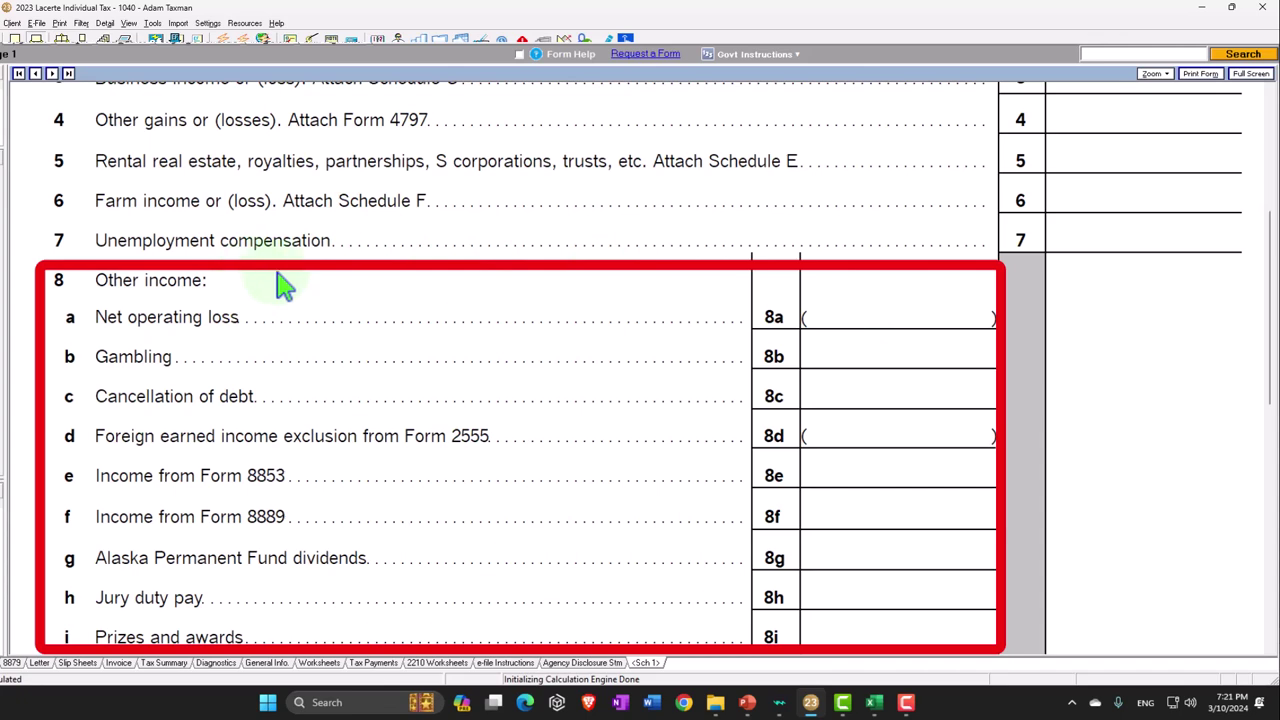
click(883, 310)
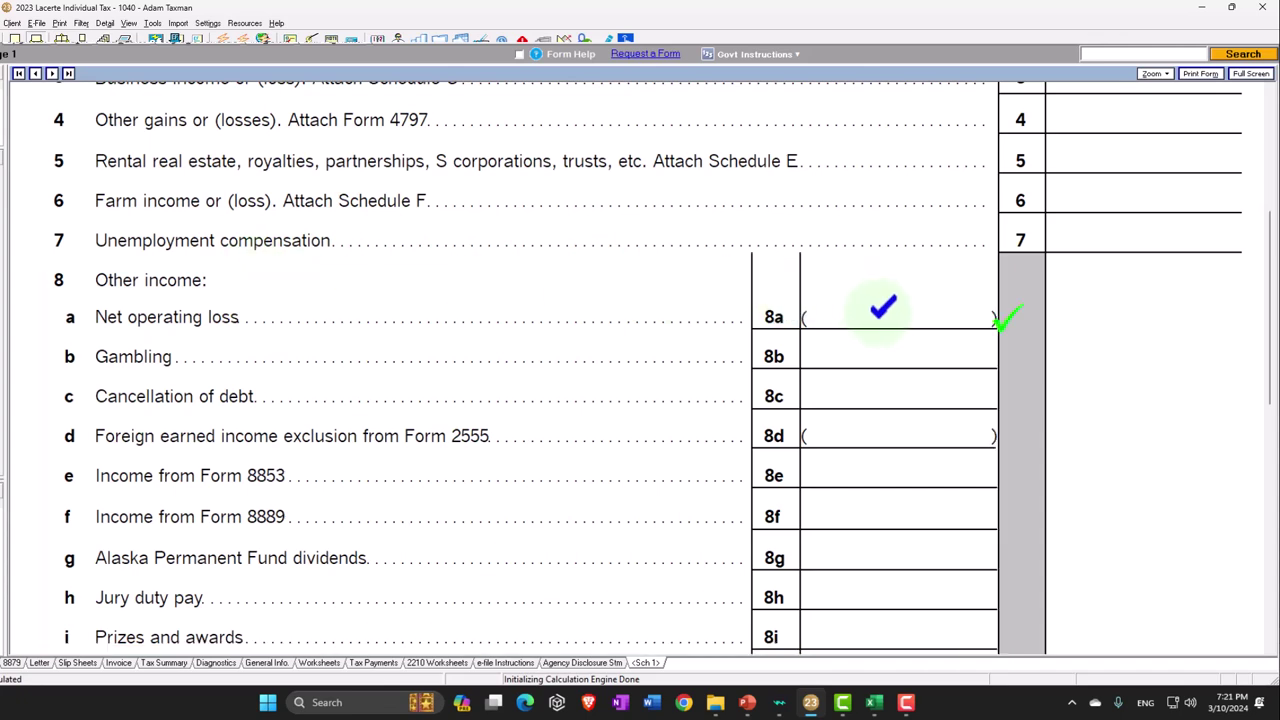
scroll(883, 310, down, 2)
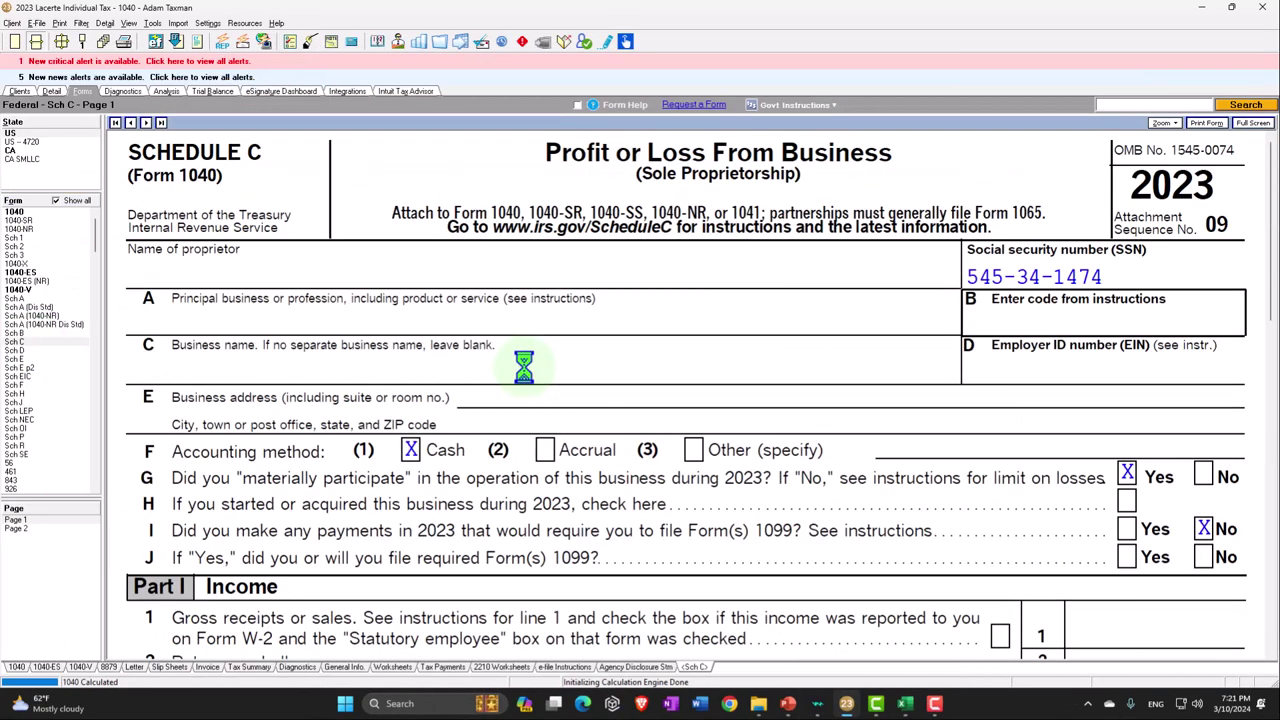
Examine the income, expense and net profit or loss lines on page 1 of Schedule C
scroll(755, 410, down, 5)
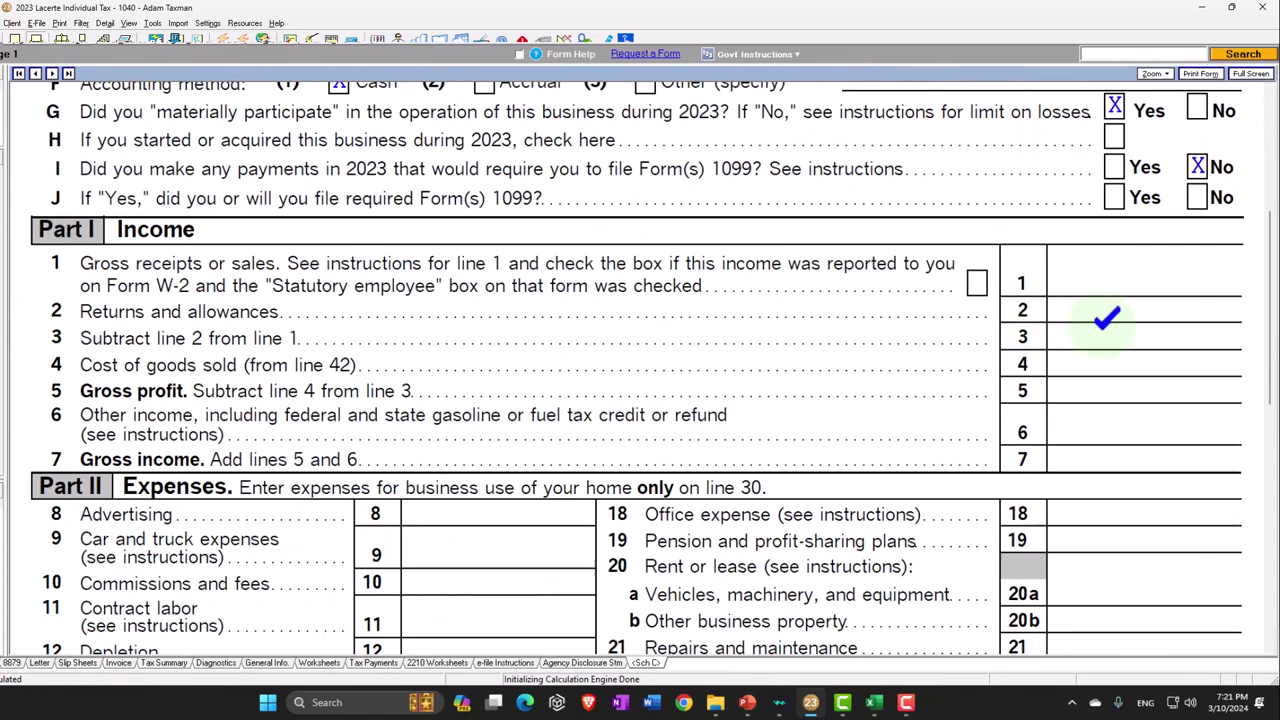
scroll(1106, 318, down, 3)
scroll(1106, 318, down, 4)
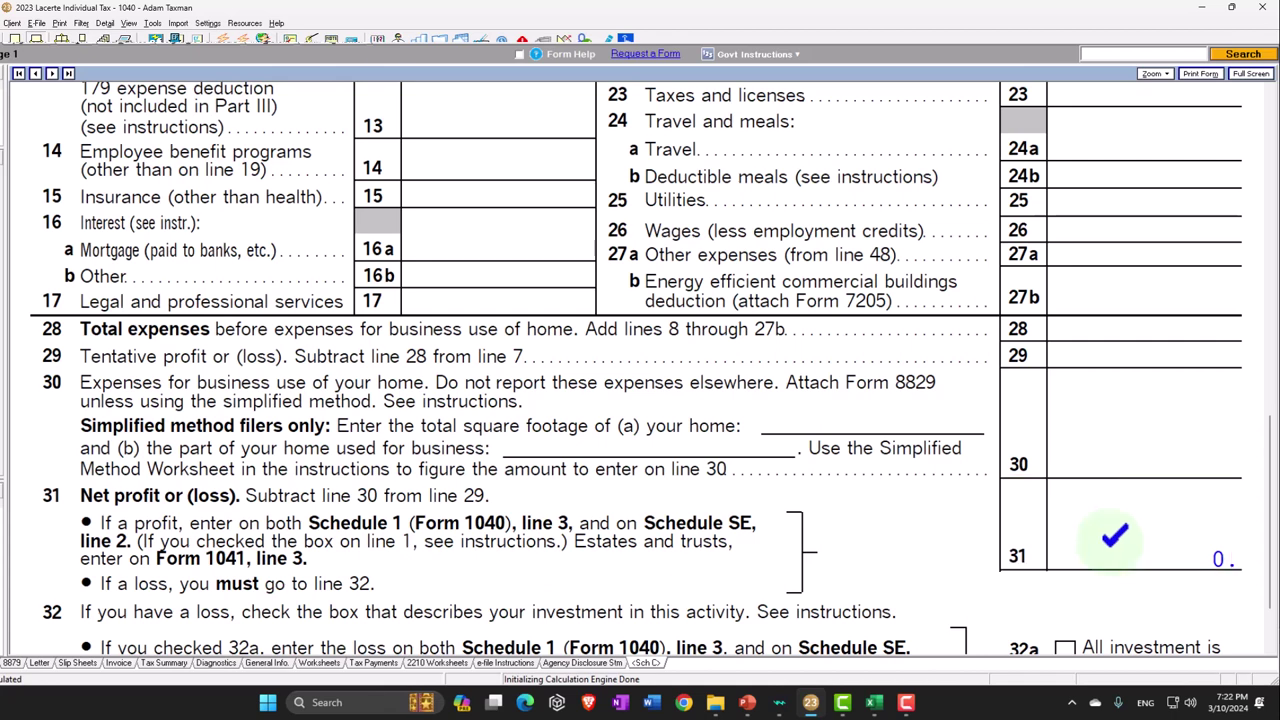
scroll(1109, 449, up, 3)
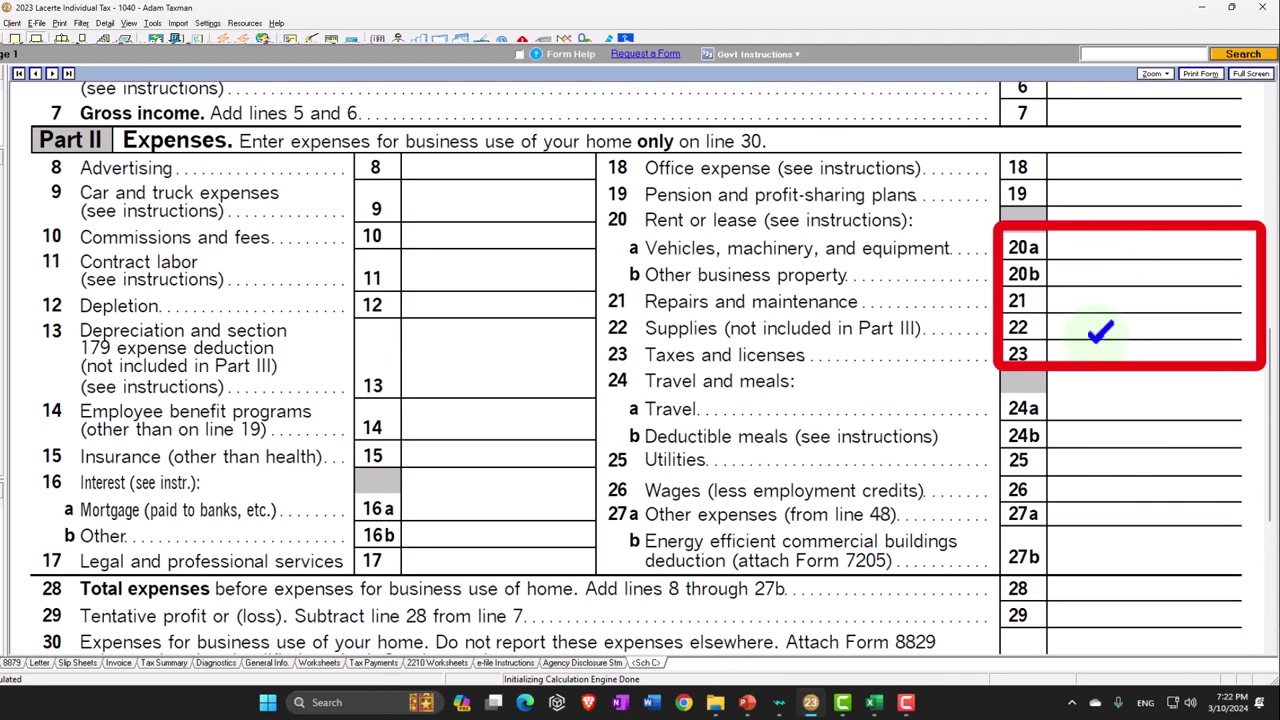
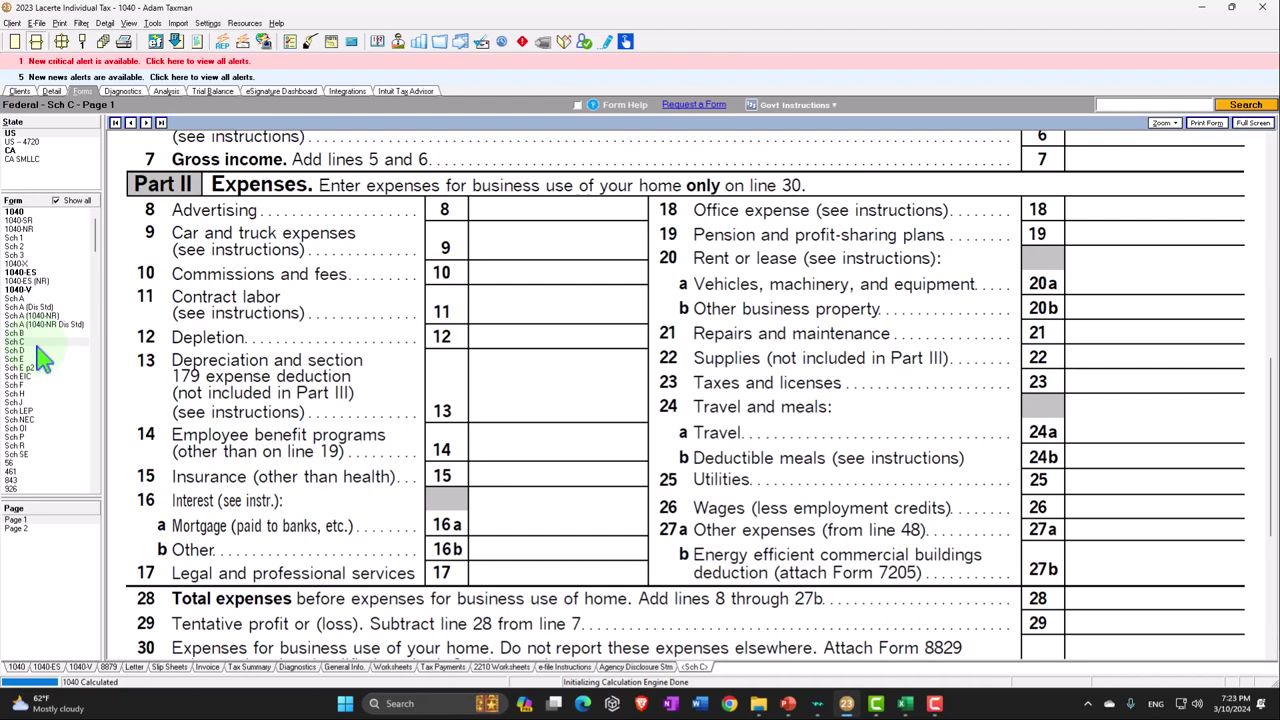
Return to Schedule 1 and jump from line 8a to the input screen for its NOL loss entry
click(28, 238)
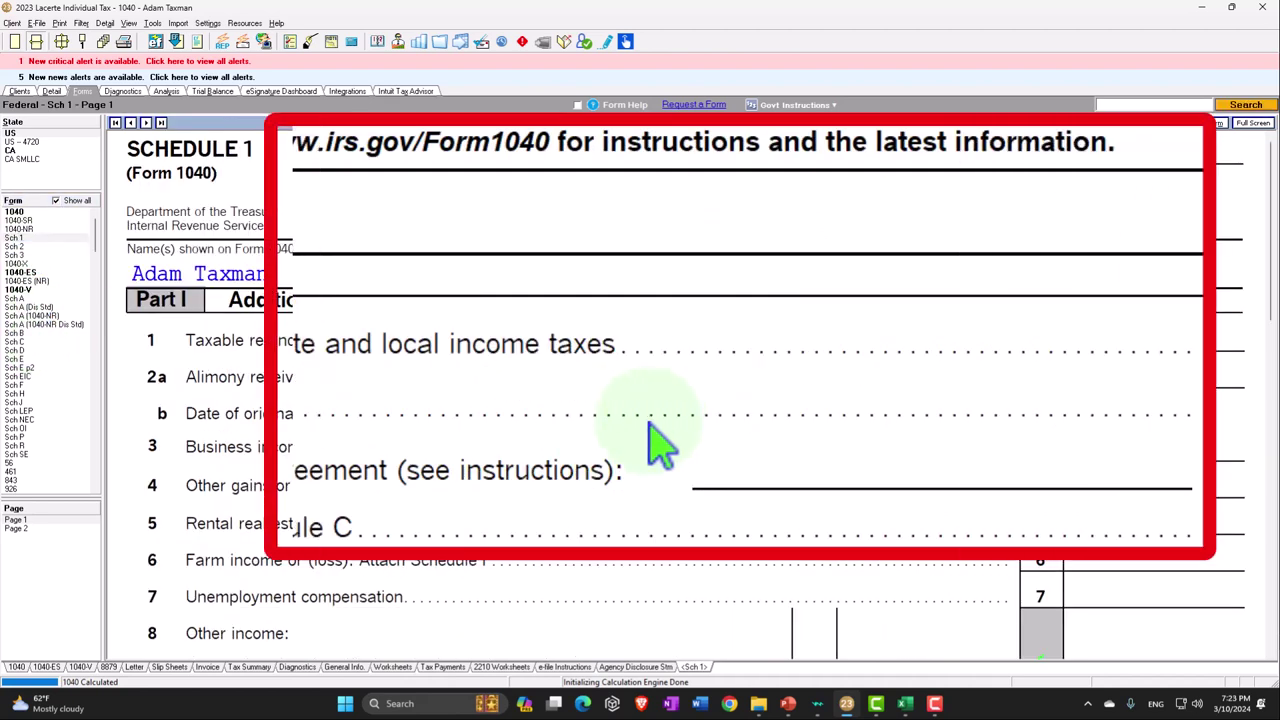
scroll(655, 440, down, 3)
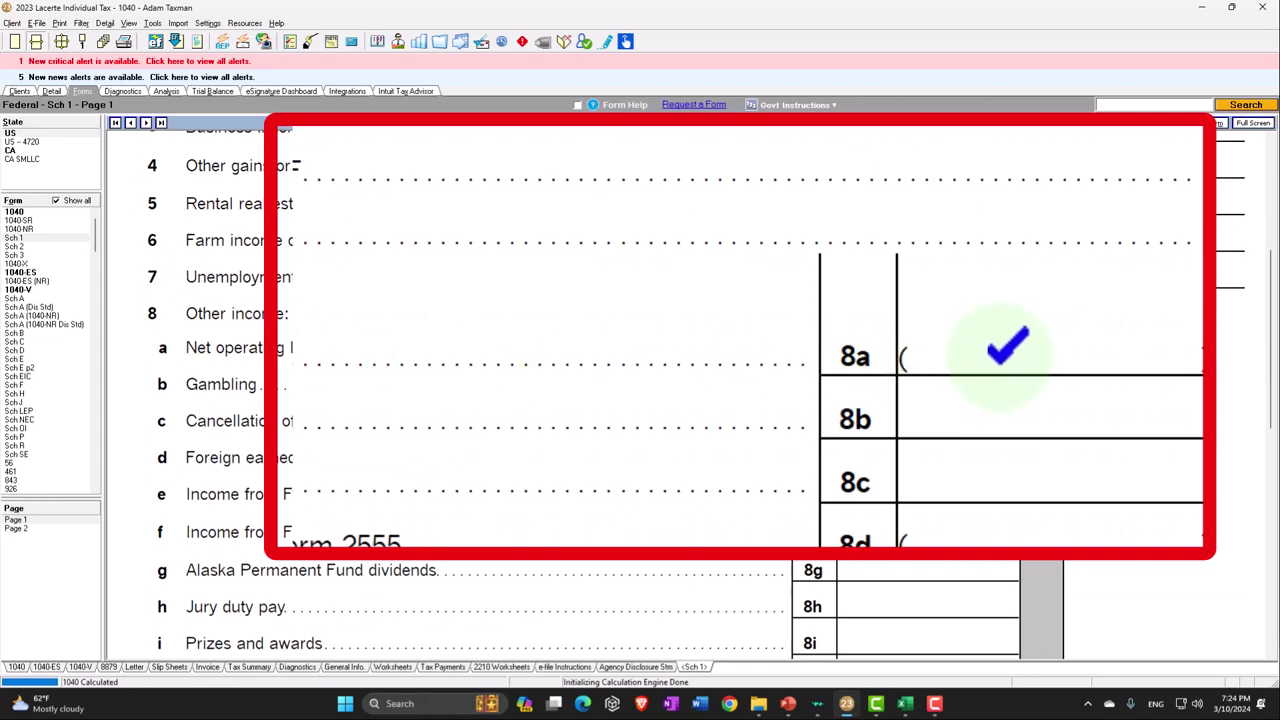
right_click(1007, 347)
click(1020, 366)
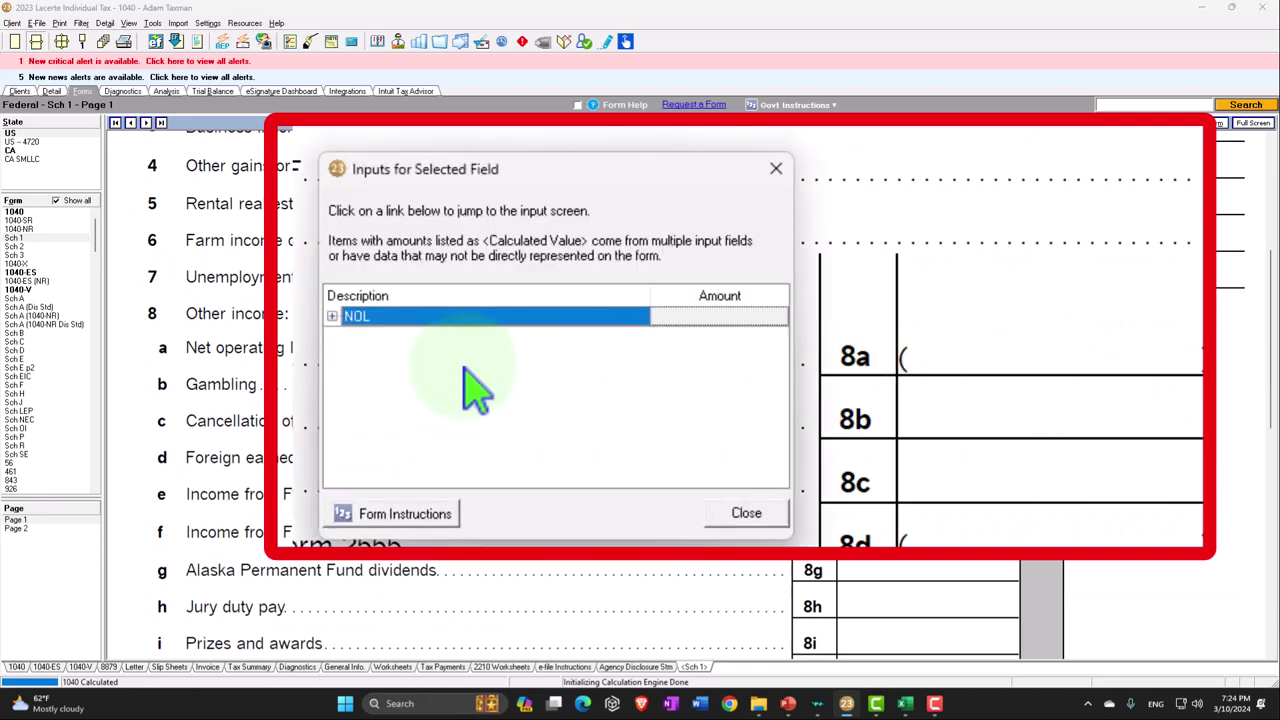
click(333, 316)
click(360, 331)
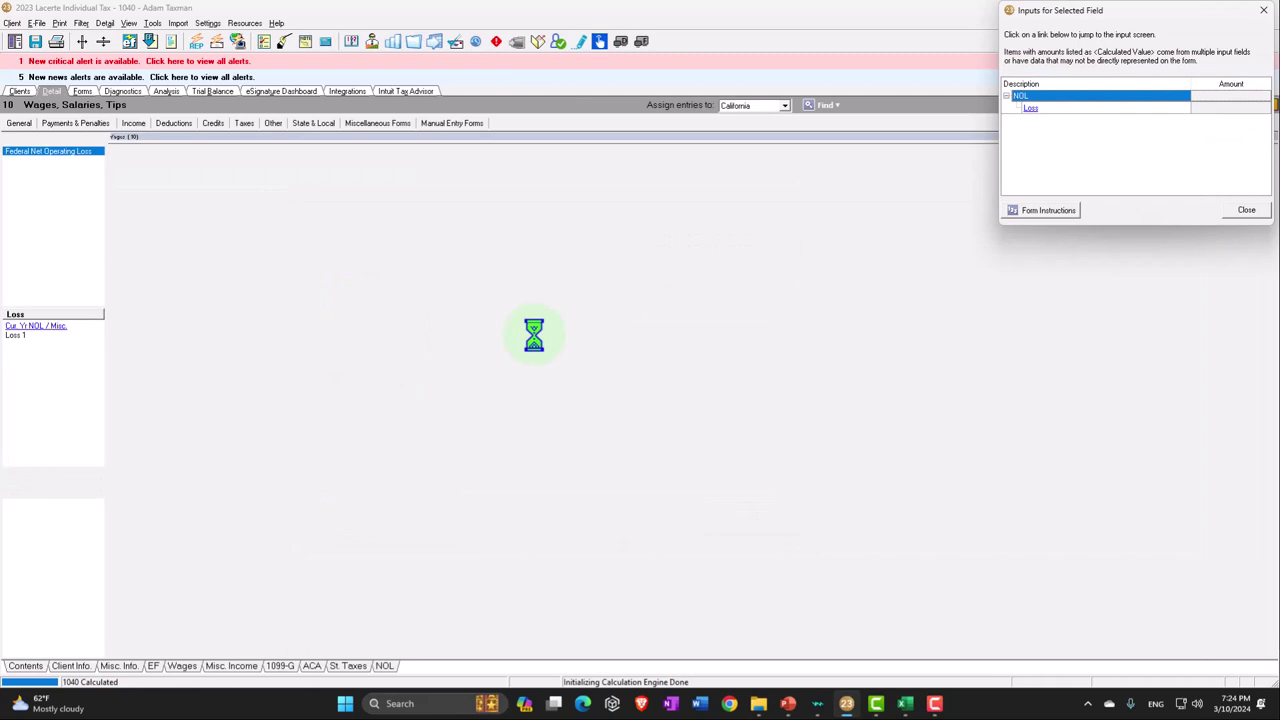
click(1265, 14)
Enter a prior year federal net operating loss with year of loss 2022 and an initial loss of 10,000
click(328, 218)
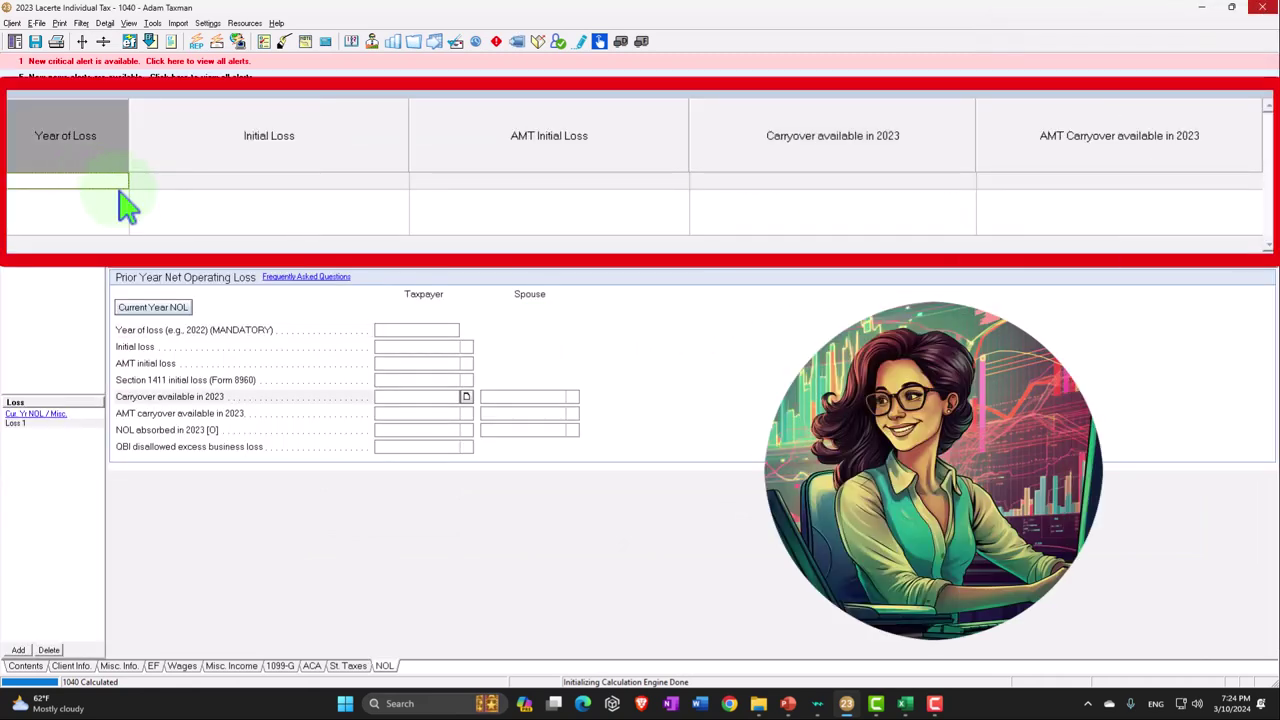
text(2023)
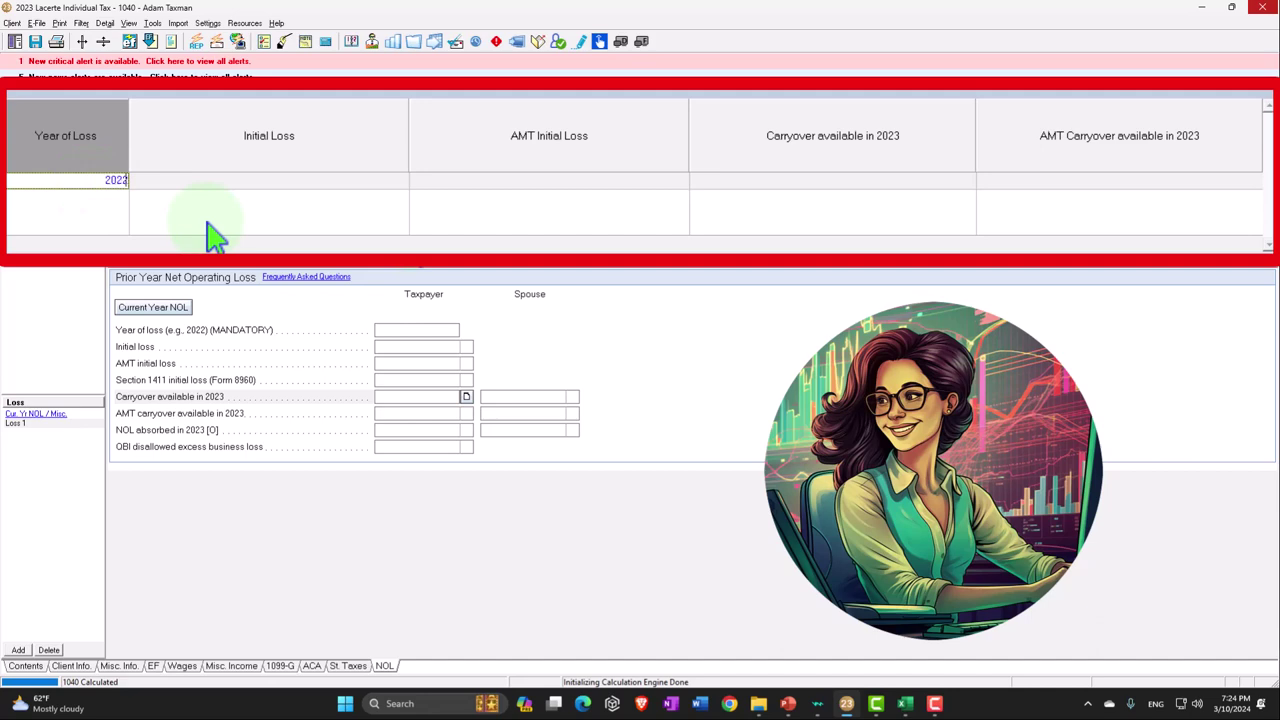
key(BackSpace)
text(22)
key(Tab)
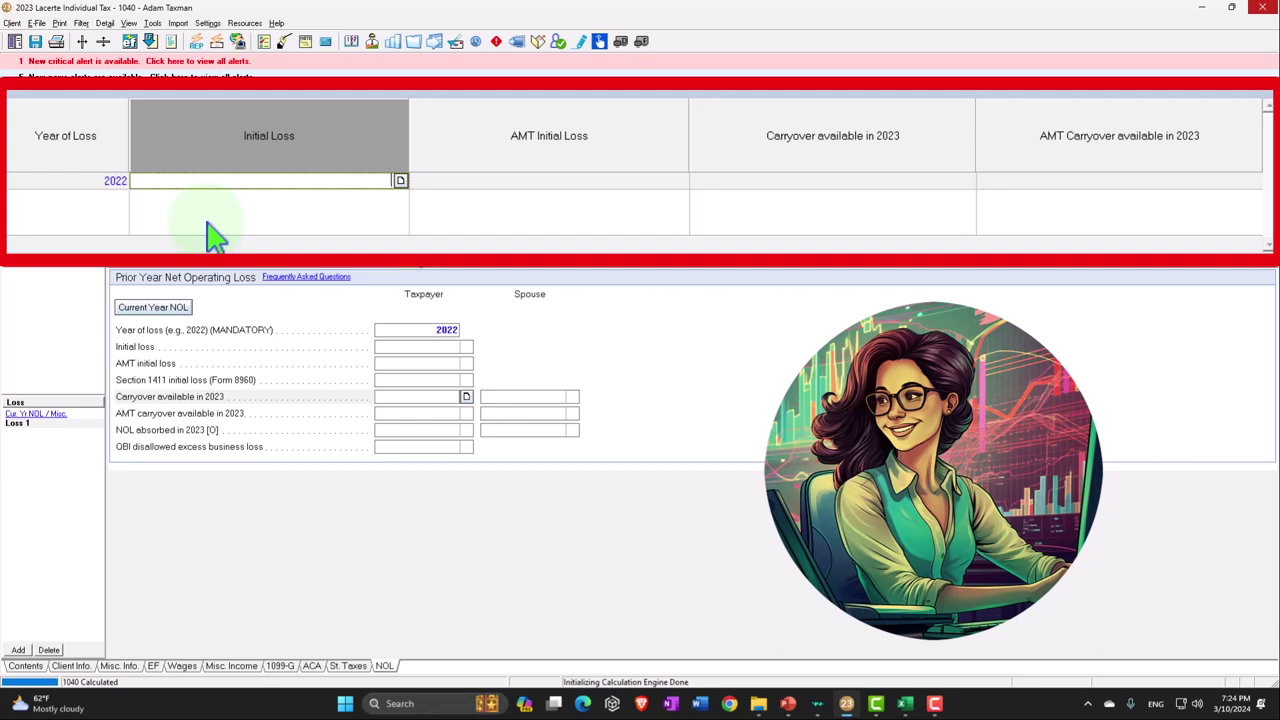
text(10000)
key(Tab)
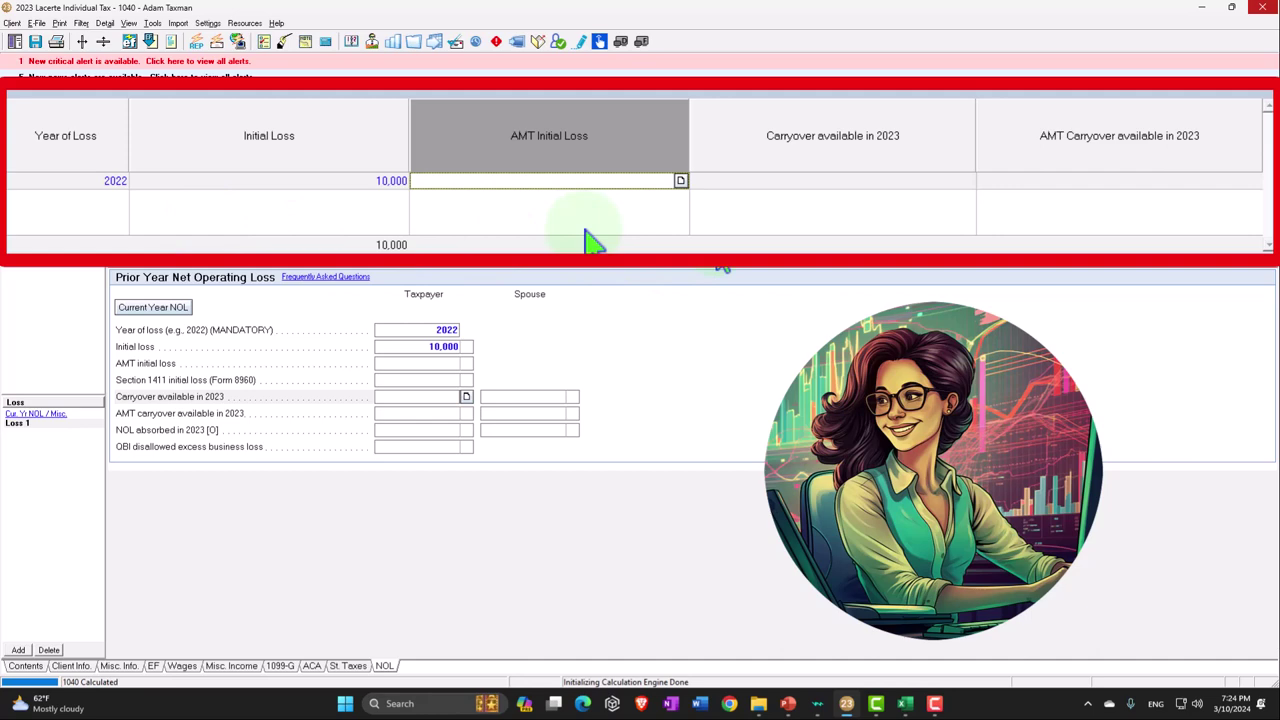
Set both the carryover and the AMT carryover available in 2023 to 10,000 for the 2022 loss
key(Tab)
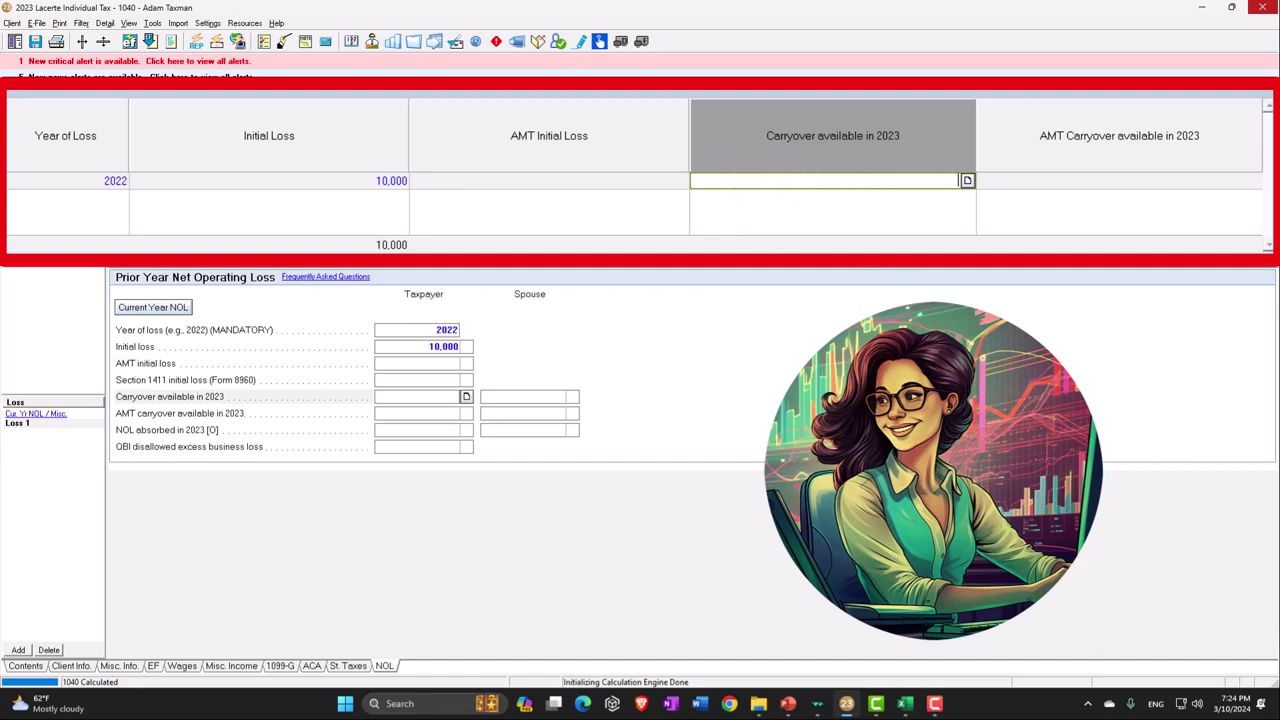
text(10,000)
key(Tab)
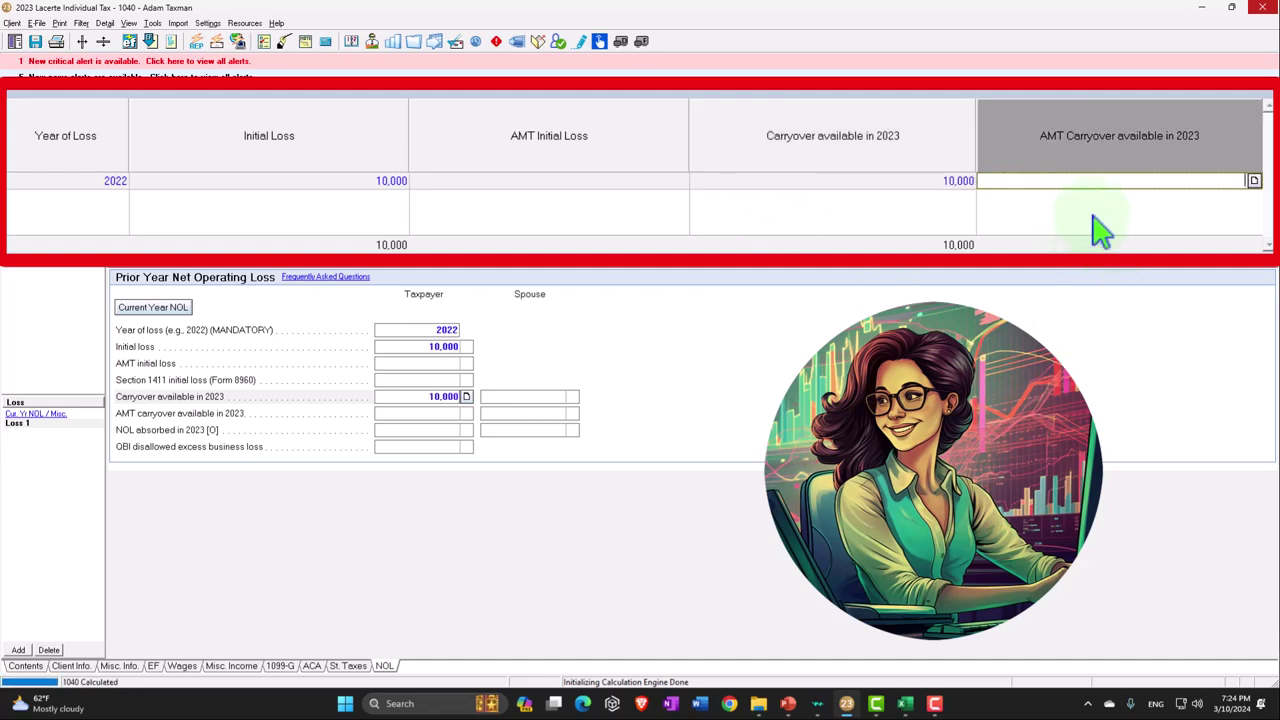
text(10000)
key(Tab)
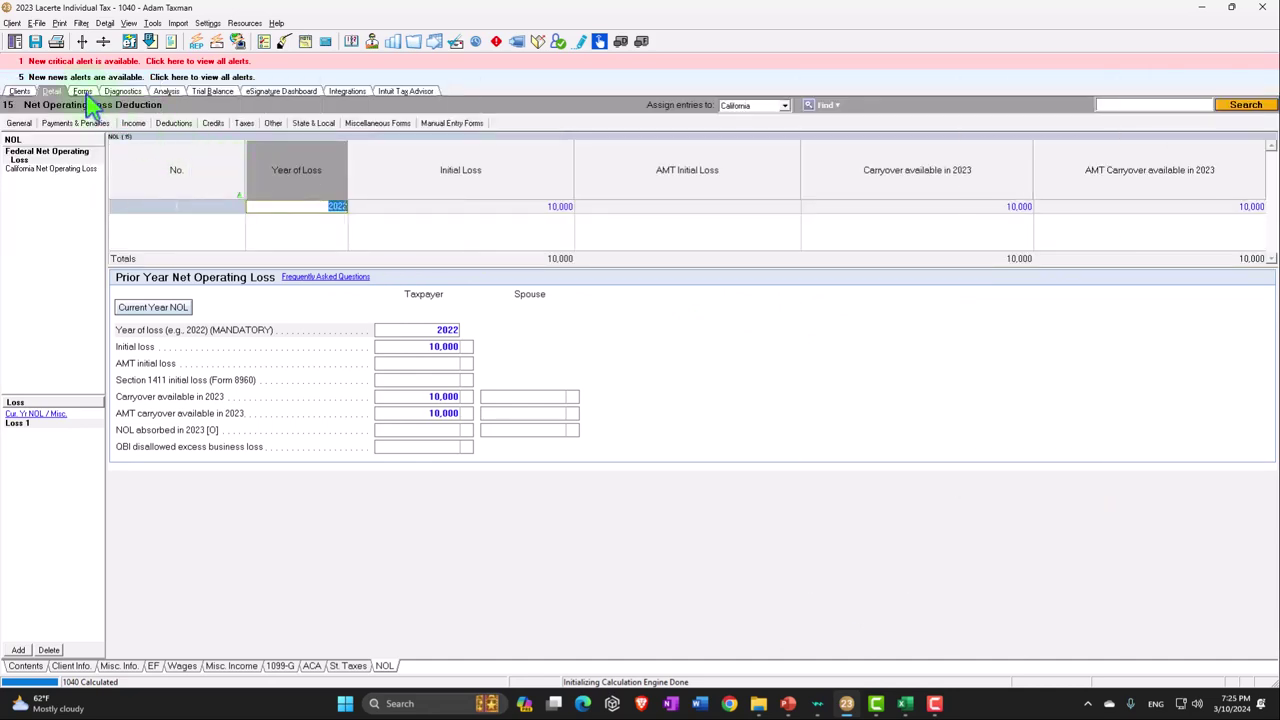
Return to the forms view and review Schedule 1 from the line 8a net operating loss through Part II
click(83, 91)
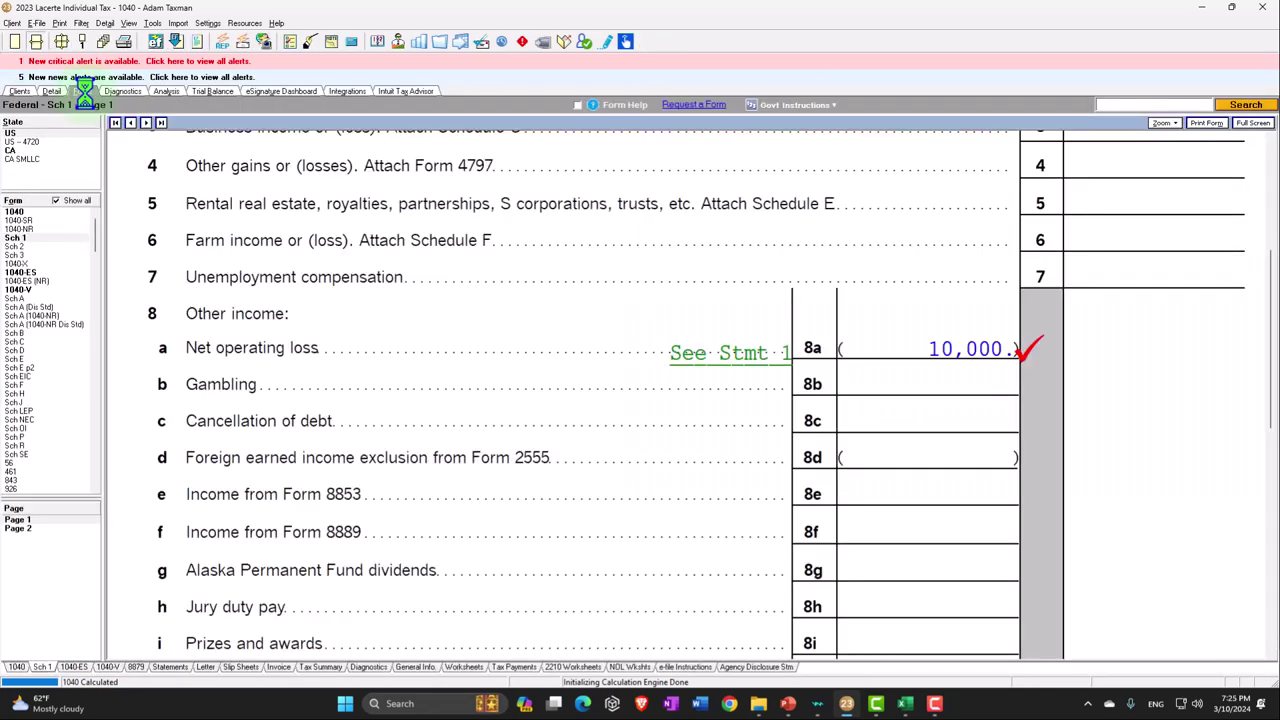
scroll(306, 397, up, 5)
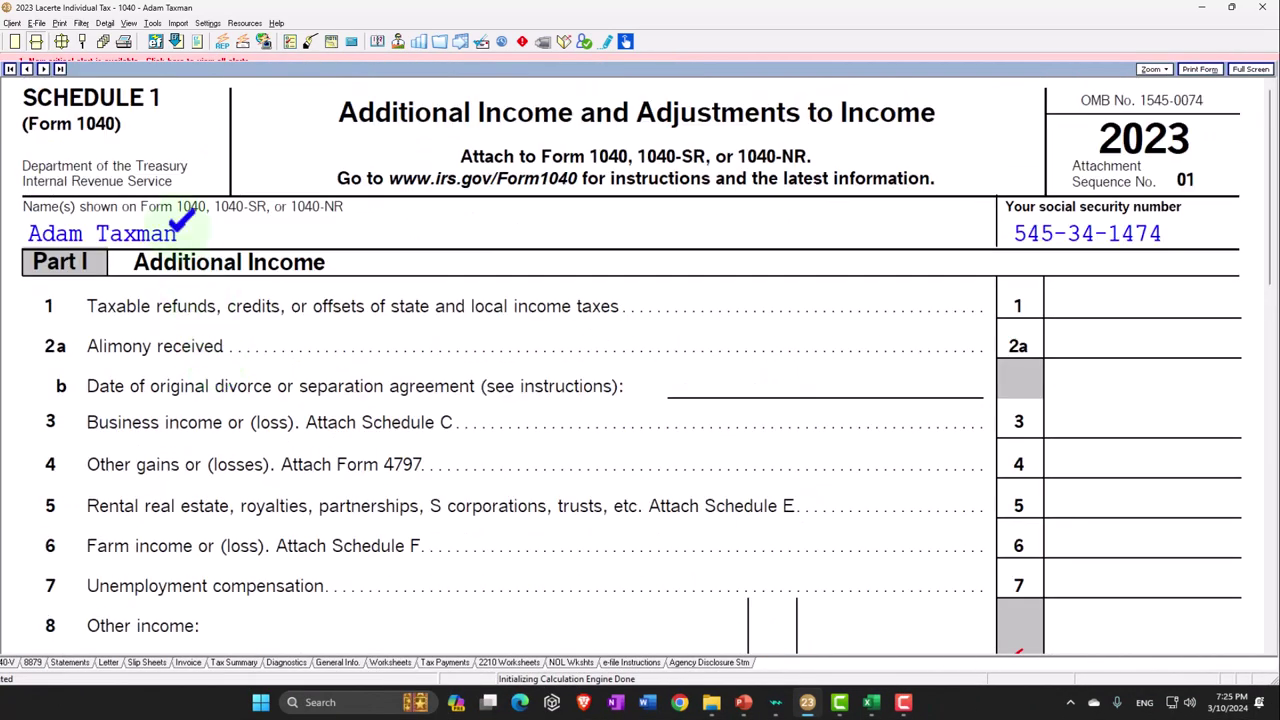
scroll(195, 235, down, 3)
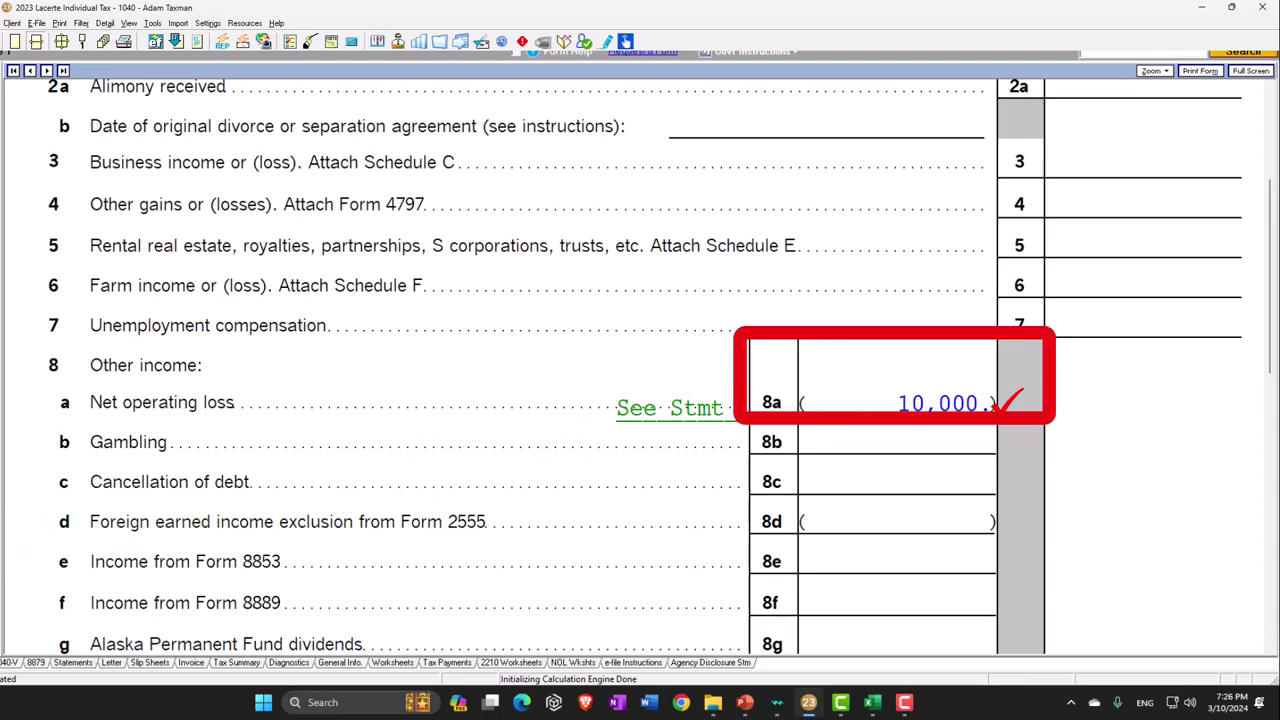
scroll(590, 445, down, 5)
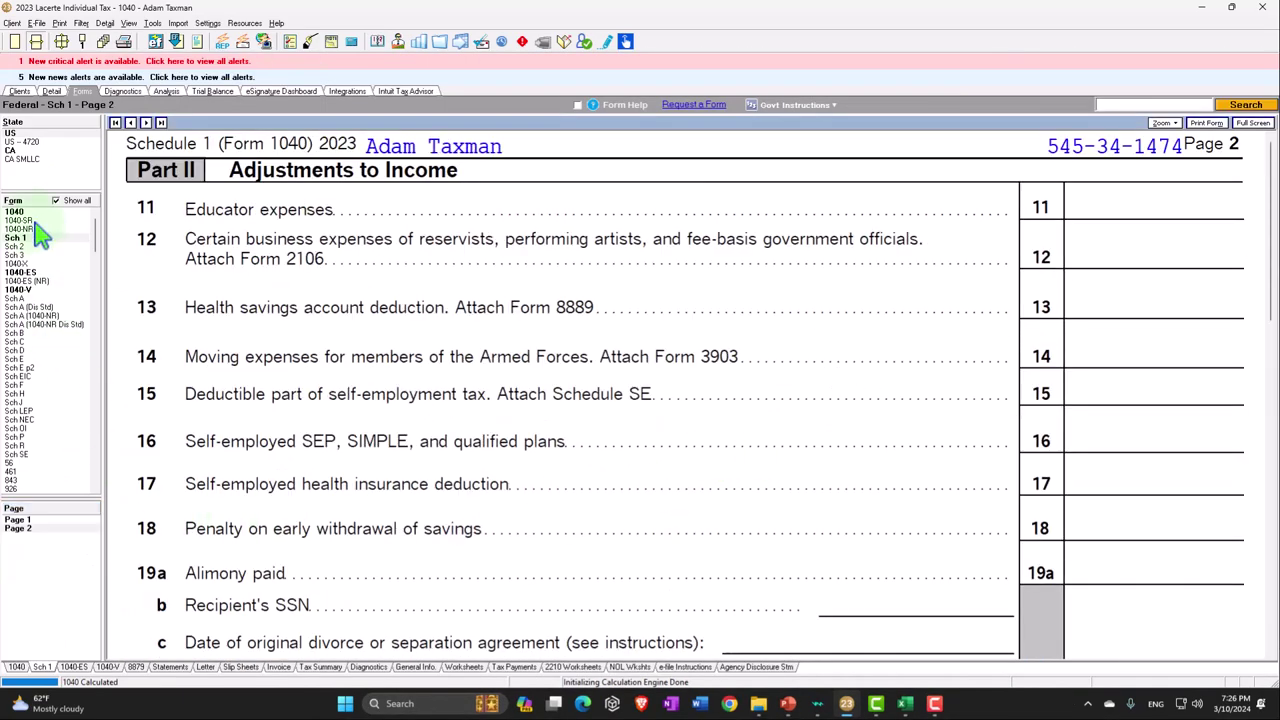
Open Form 1040 and trace the Schedule 1 net operating loss through line 8, total income, adjusted gross income and the deduction lines
click(16, 212)
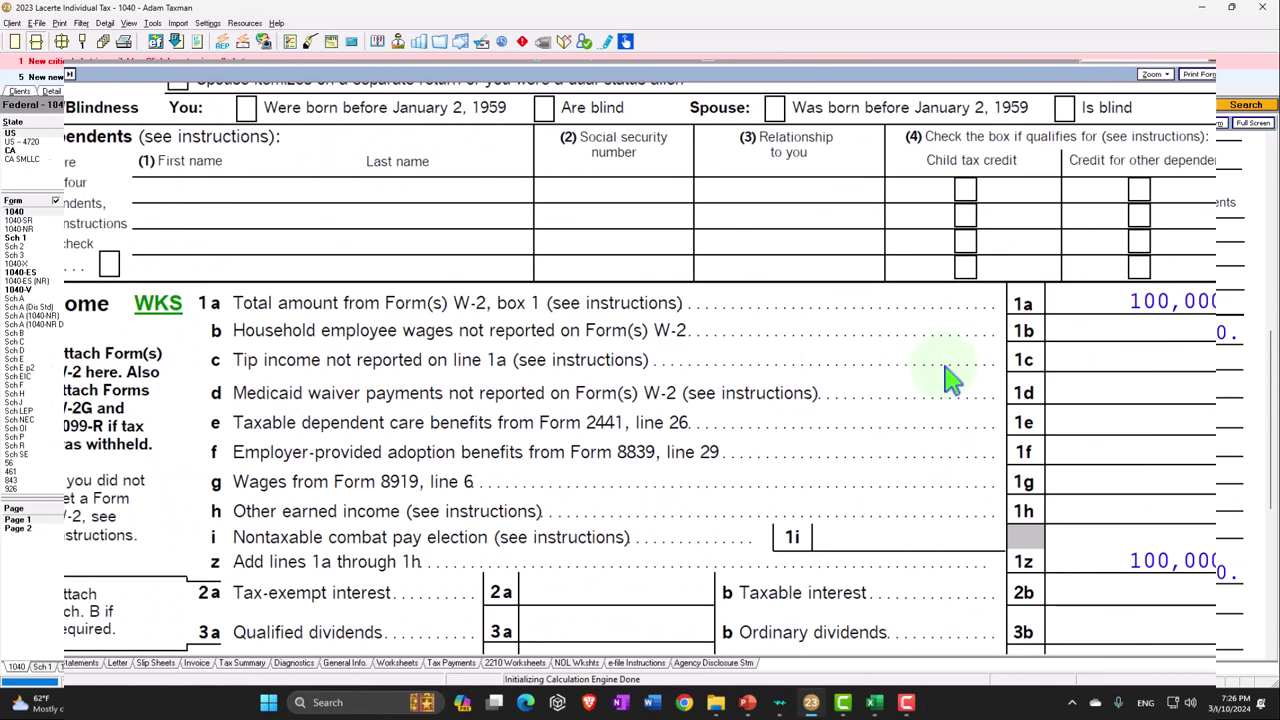
scroll(1100, 371, down, 5)
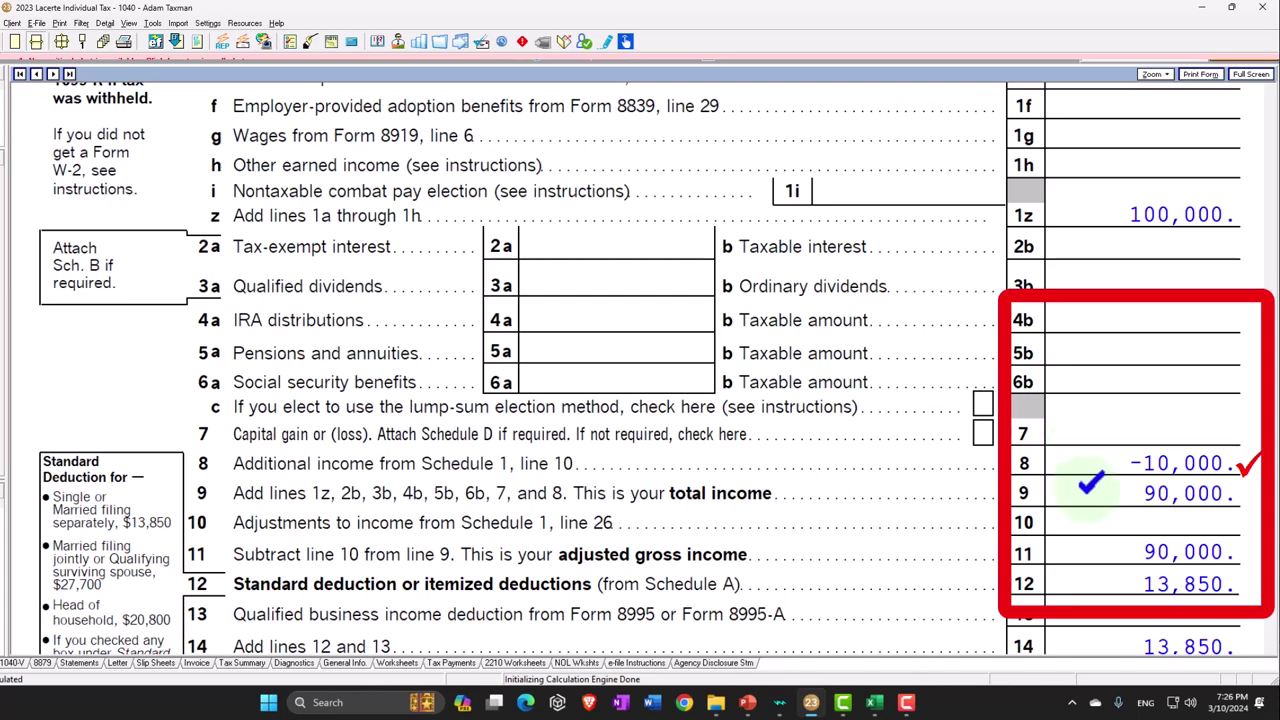
scroll(1086, 486, down, 3)
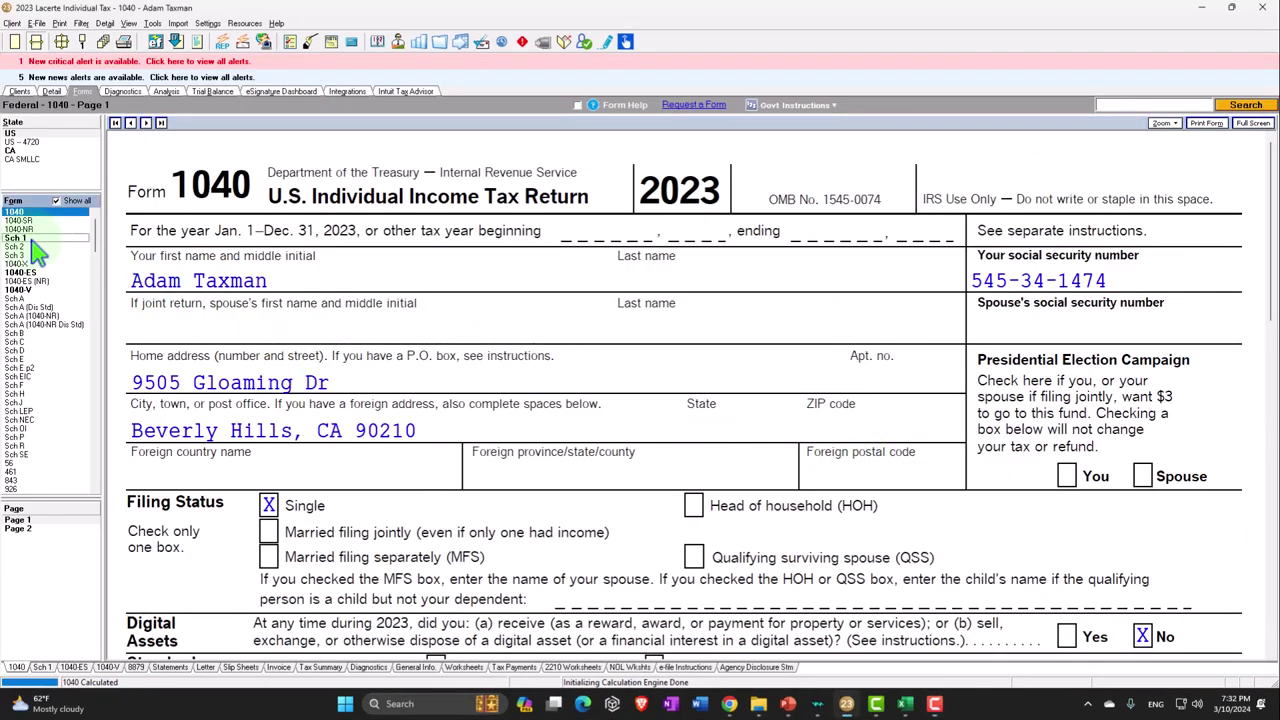
From Schedule 1, go to the NOL input screen, delete the Loss 1 entry and return to the schedule
click(16, 238)
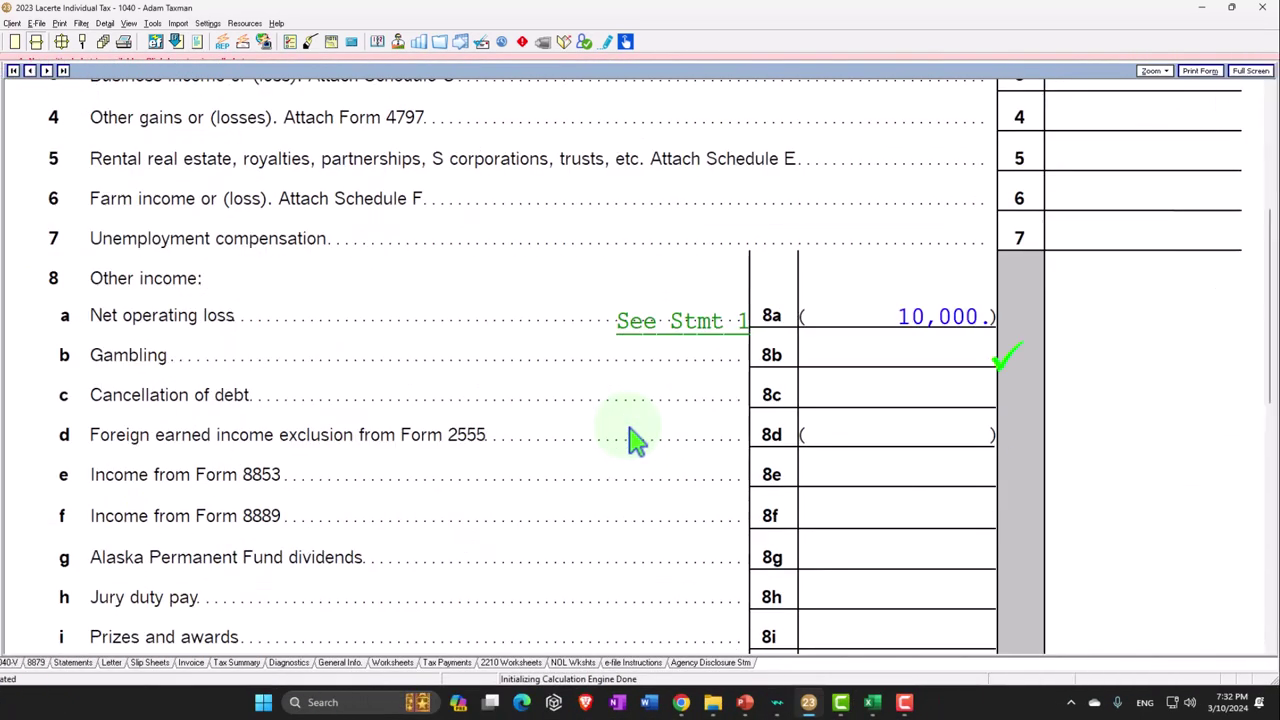
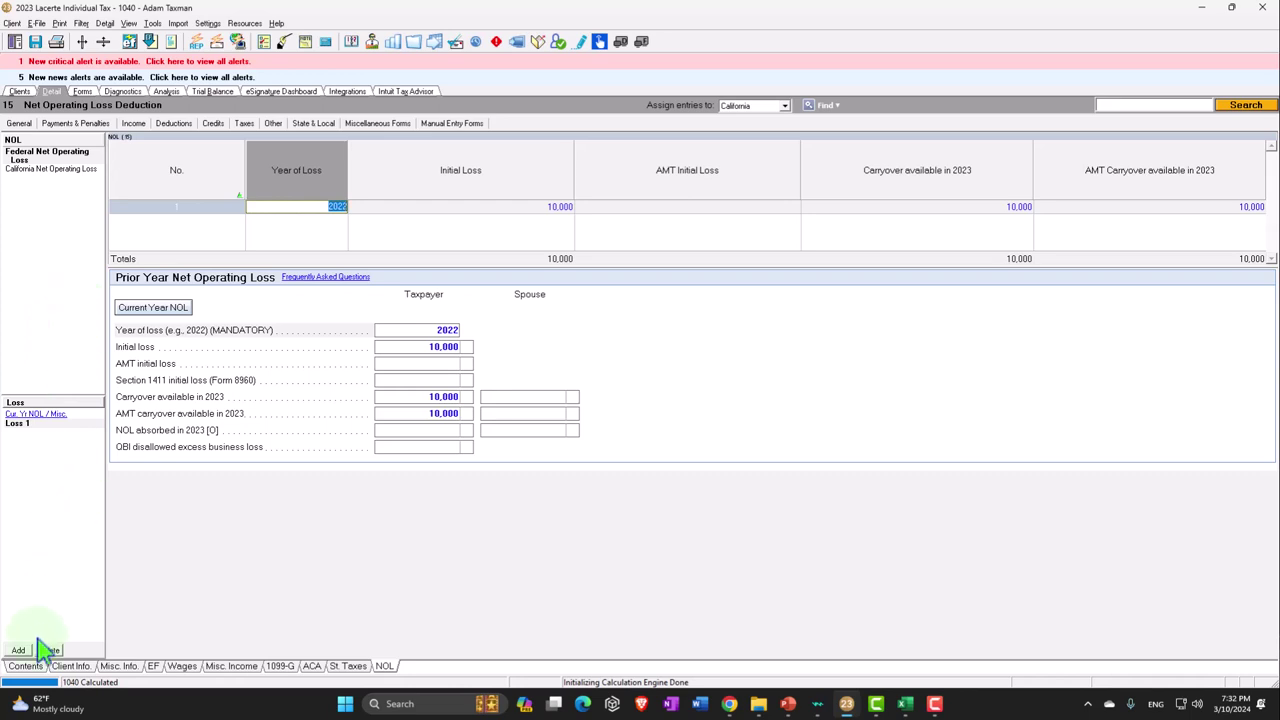
click(48, 650)
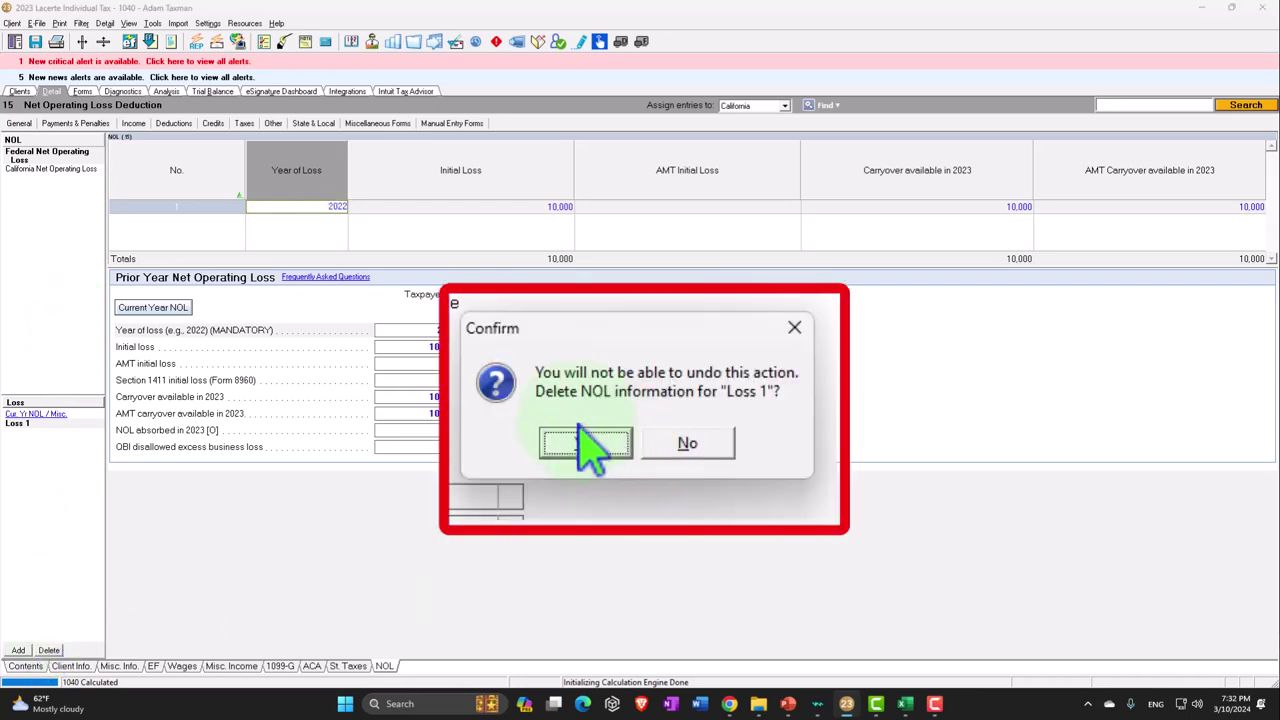
click(611, 368)
click(84, 94)
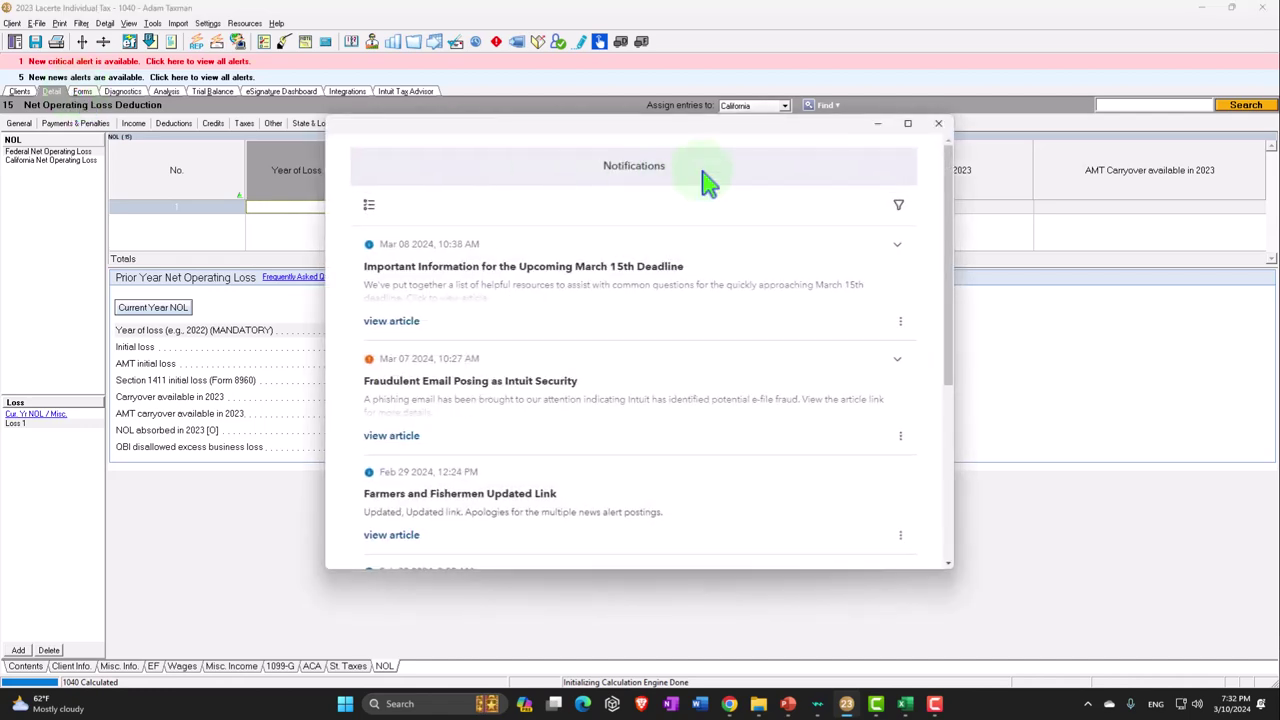
click(931, 127)
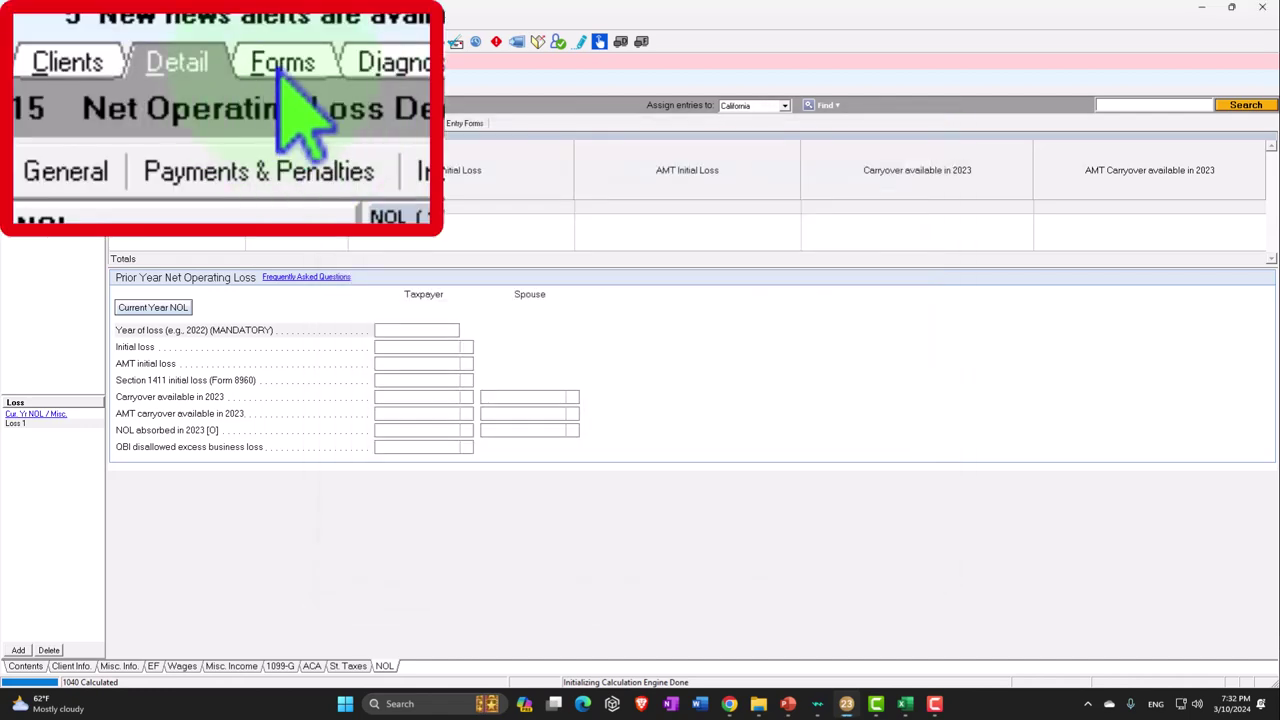
click(82, 91)
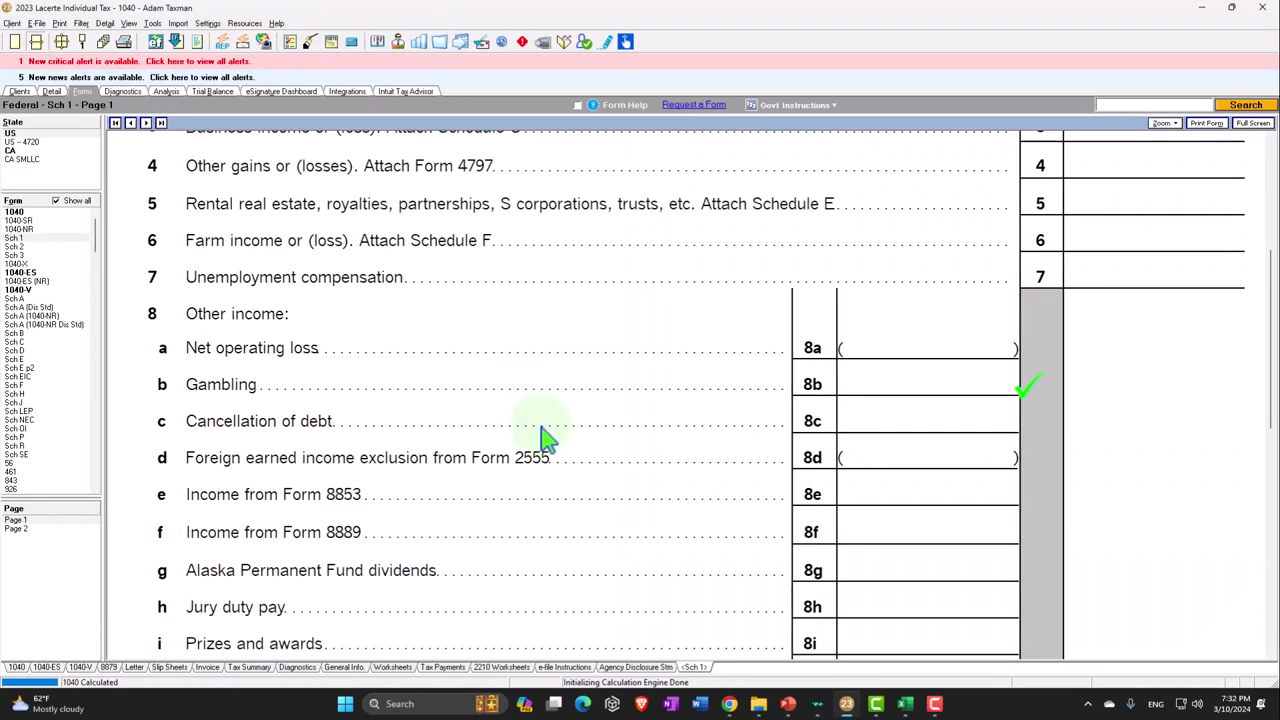
Jump from Schedule 1 line 8b, Gambling, to its W2-G input screen and dismiss the input lookup window
right_click(883, 378)
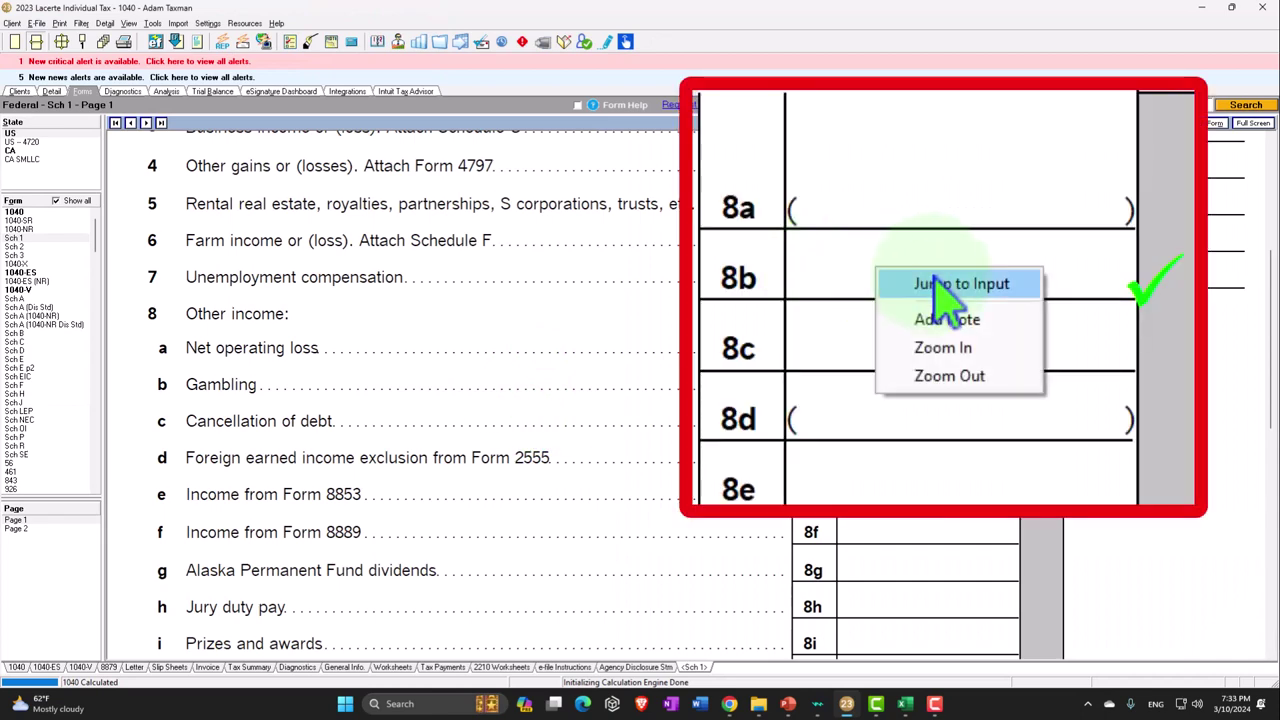
click(918, 390)
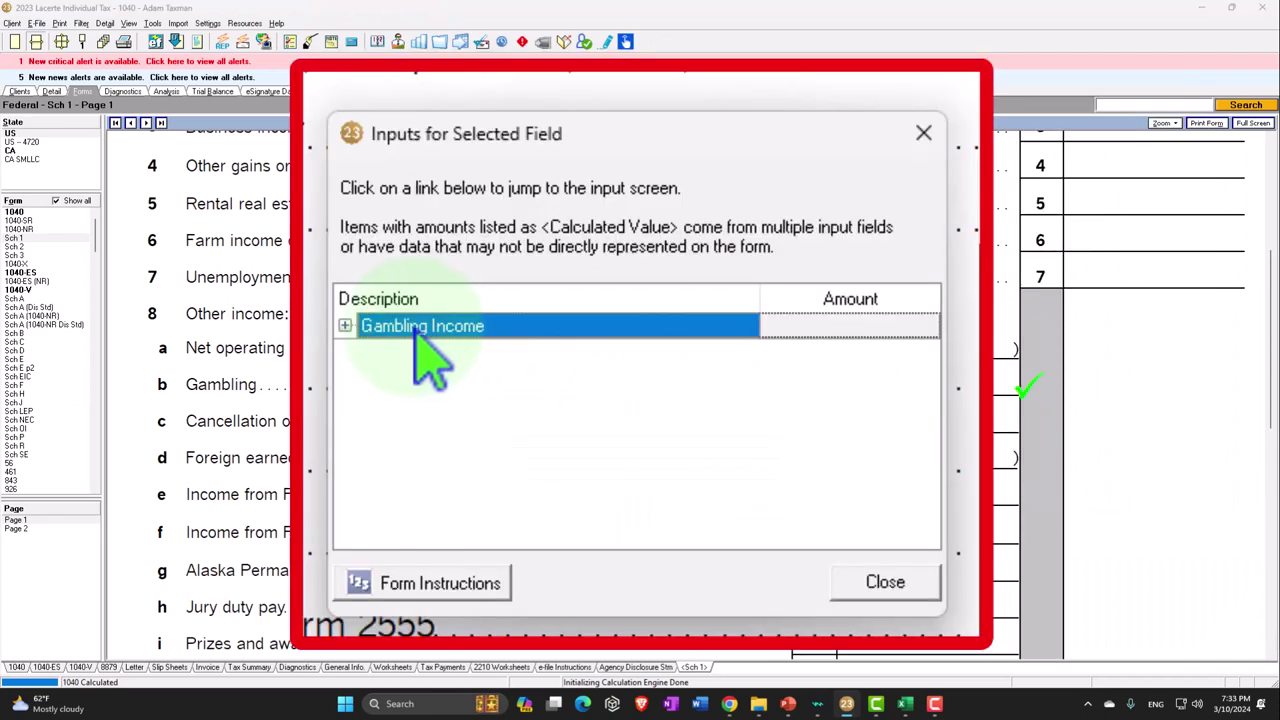
click(344, 326)
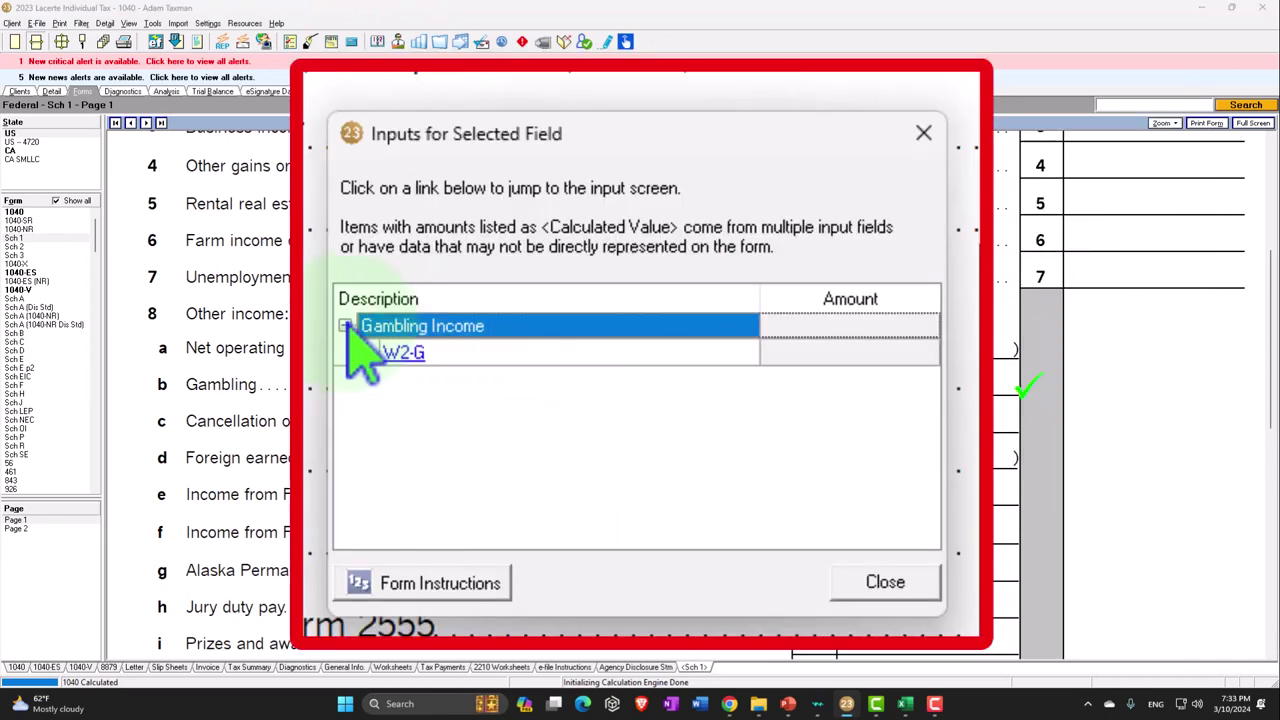
click(372, 350)
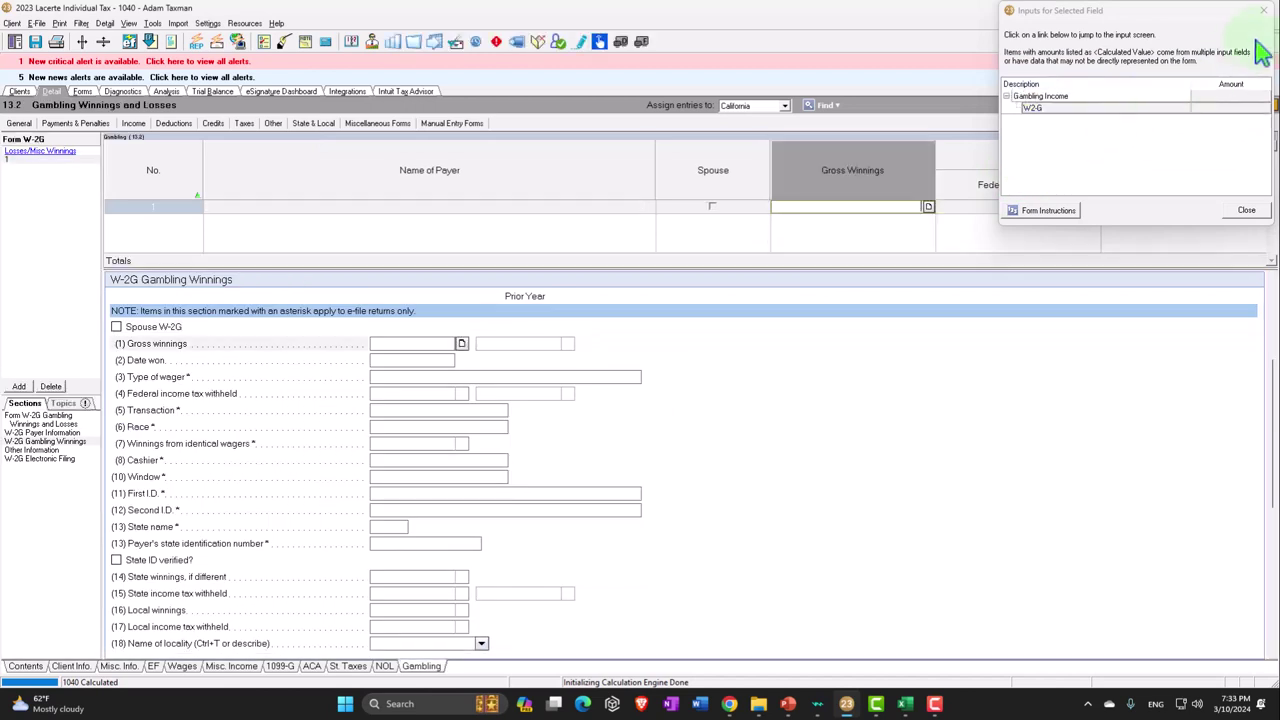
click(1262, 10)
Enter a gambling winnings record with payer W2-G, gross winnings of 10,000 and federal withholding of 1,000
click(305, 218)
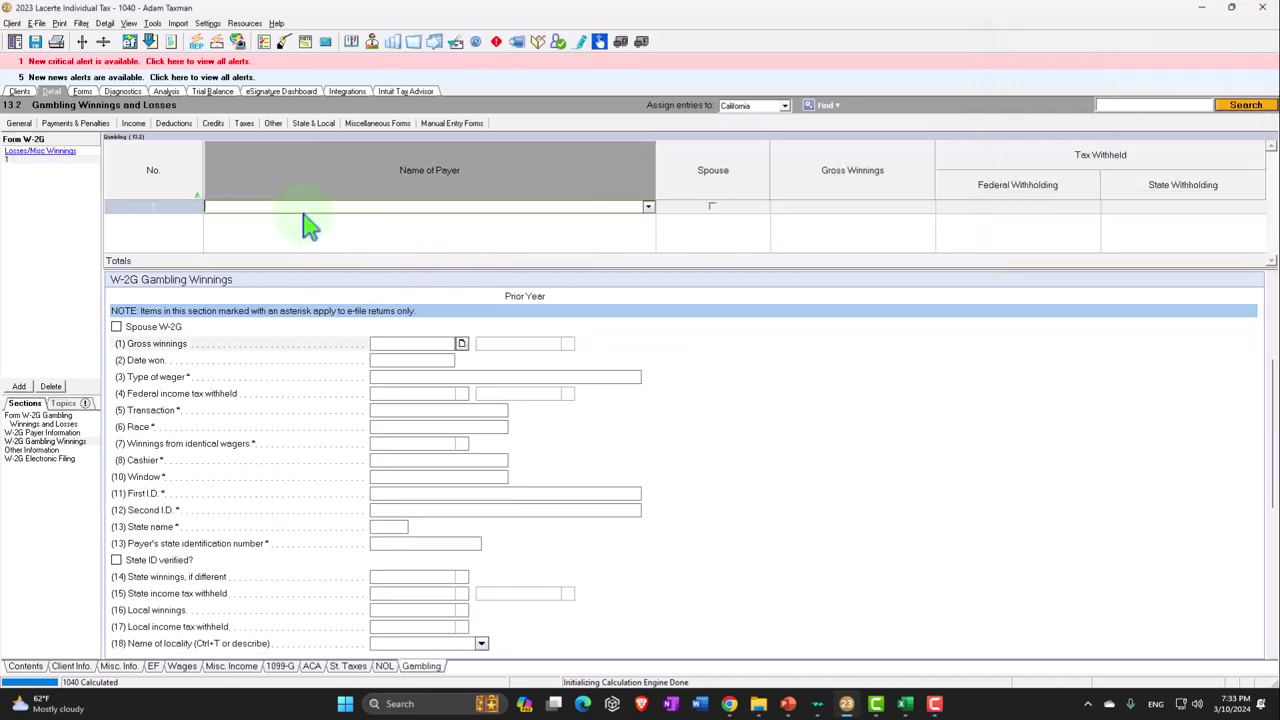
text(W2-G)
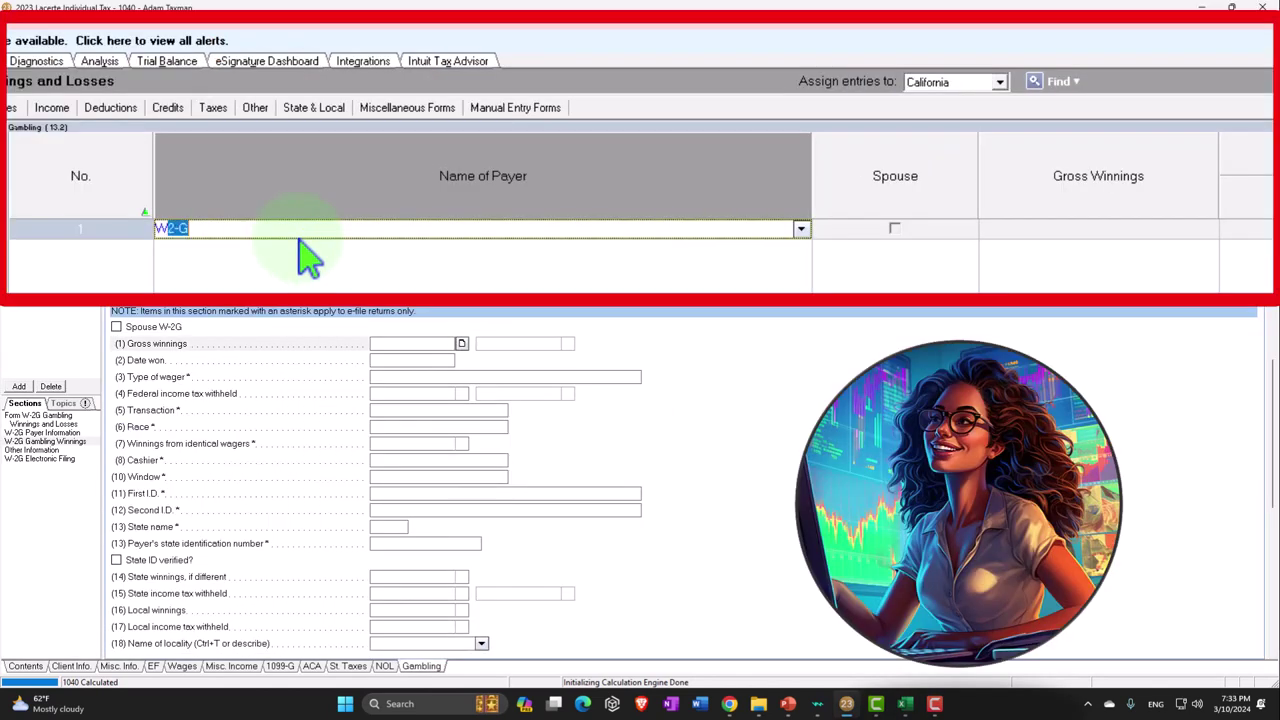
key(Tab)
key(Tab)
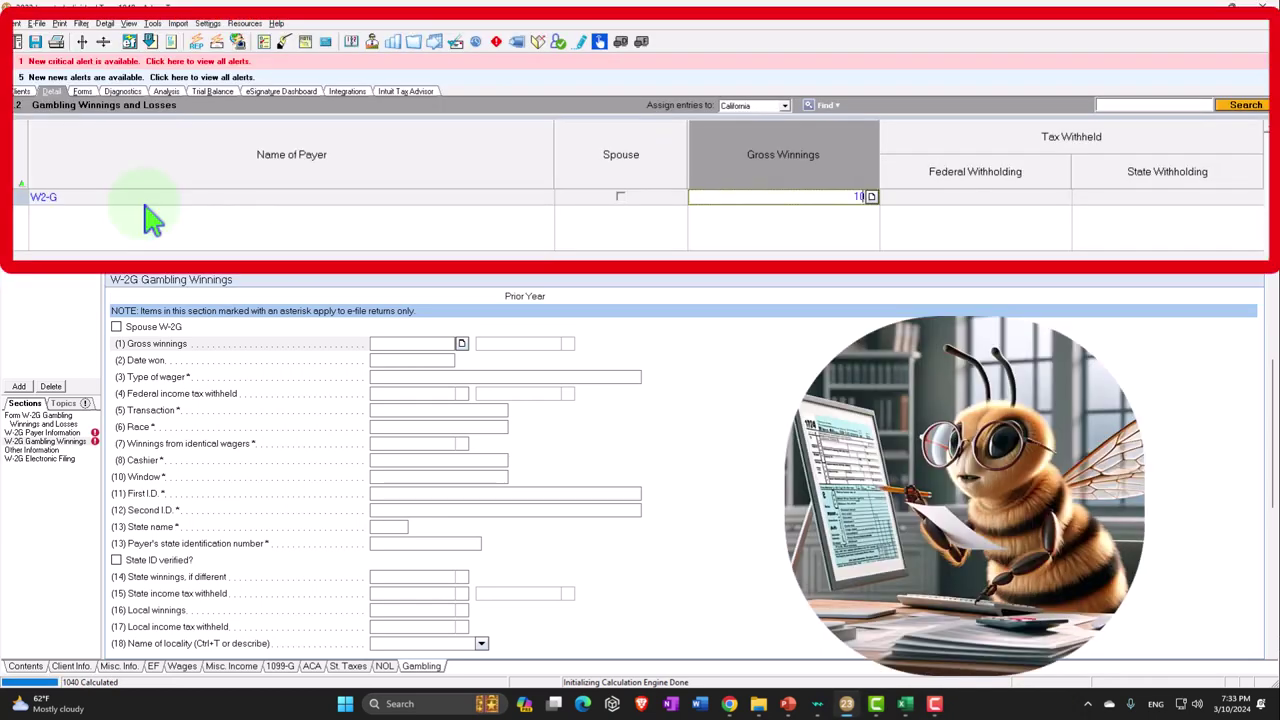
key(Tab)
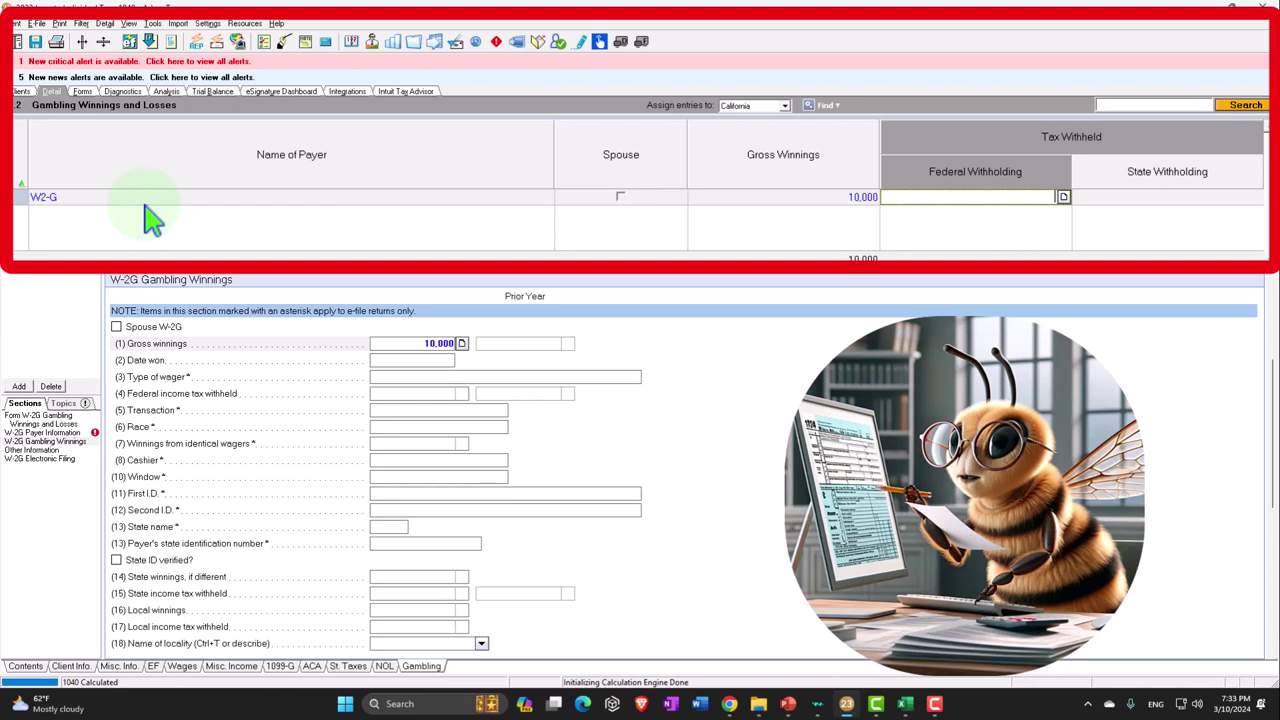
key(Tab)
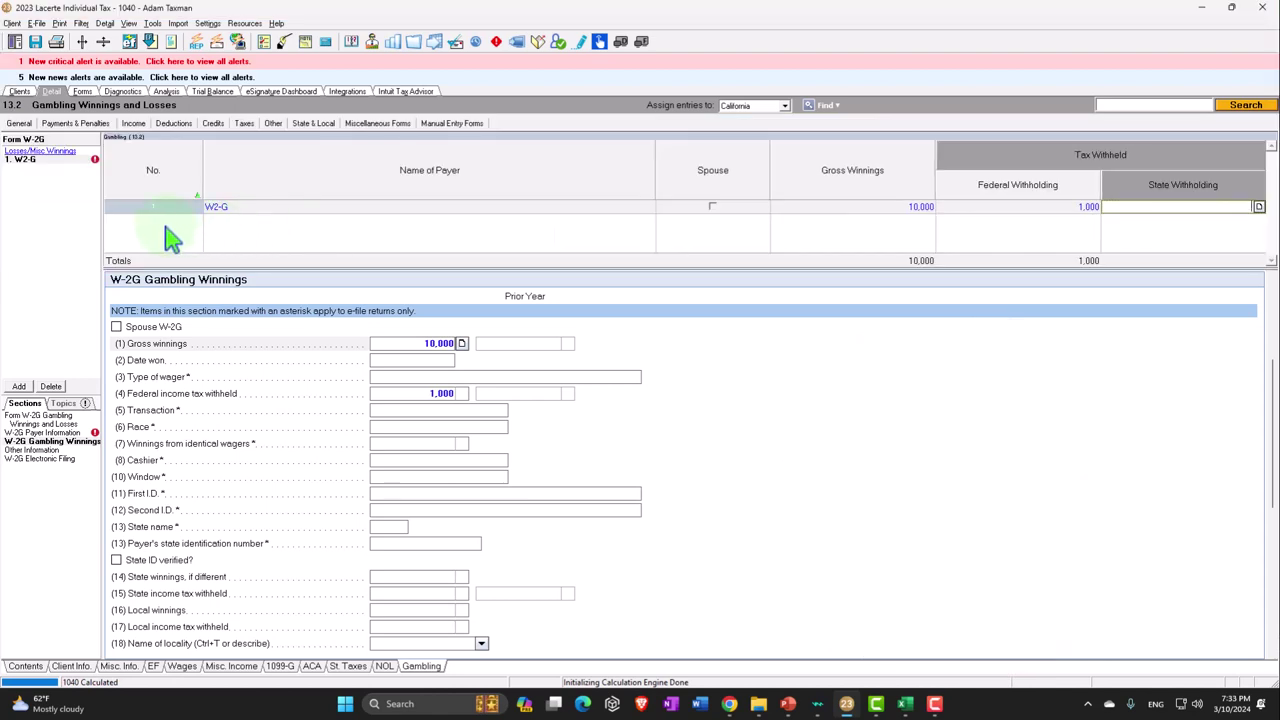
Return to the forms view and trace the gambling income from Schedule 1 line 8b through Form 1040's income, tax and withholding lines
click(84, 92)
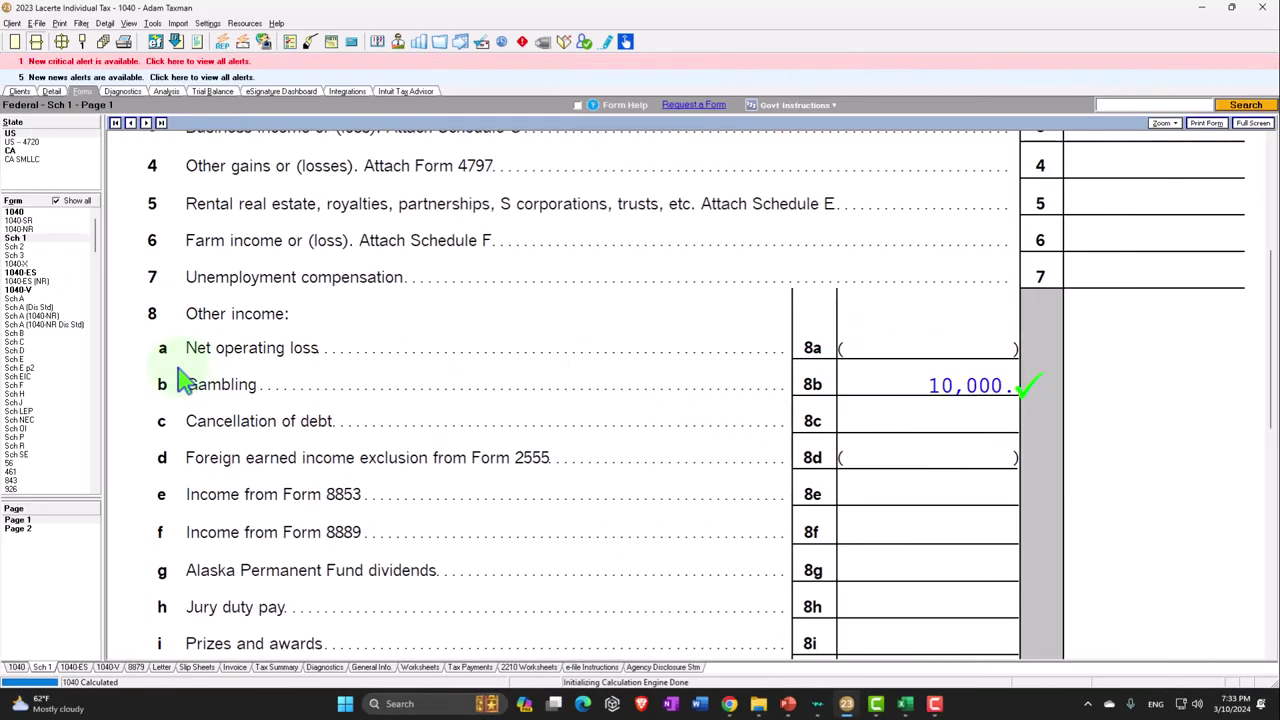
click(14, 212)
scroll(690, 388, down, 3)
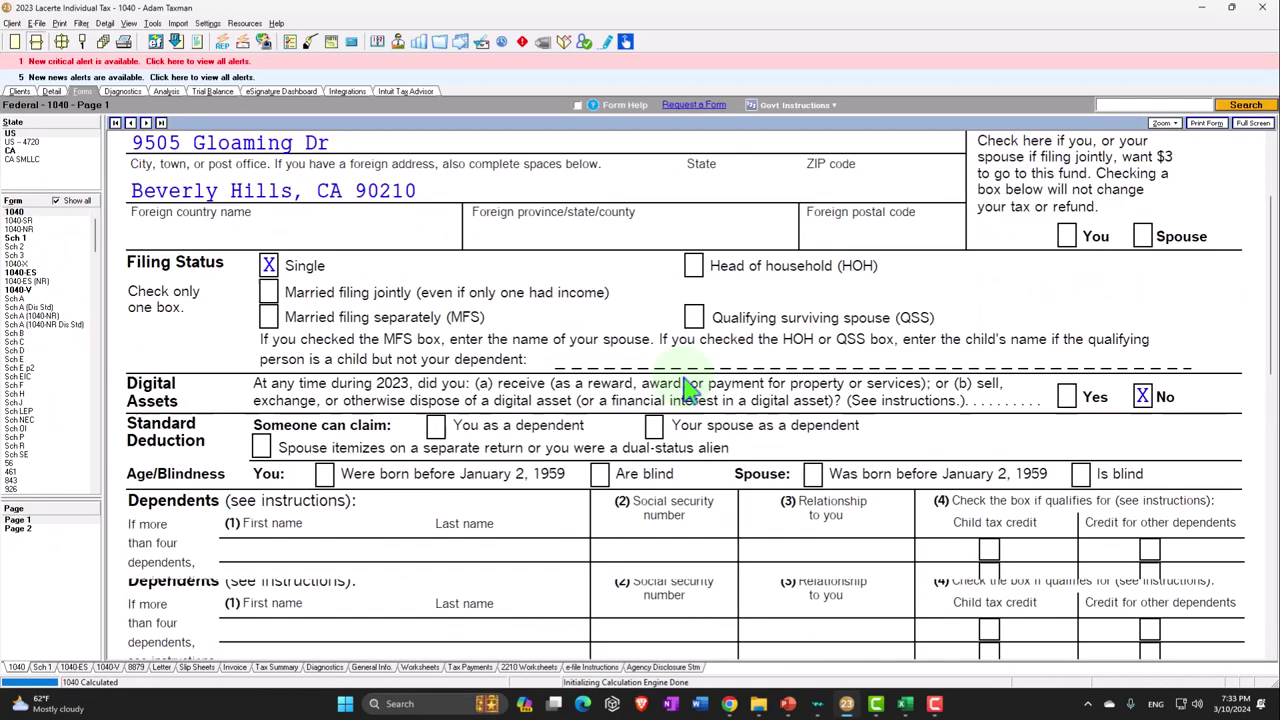
scroll(690, 388, down, 10)
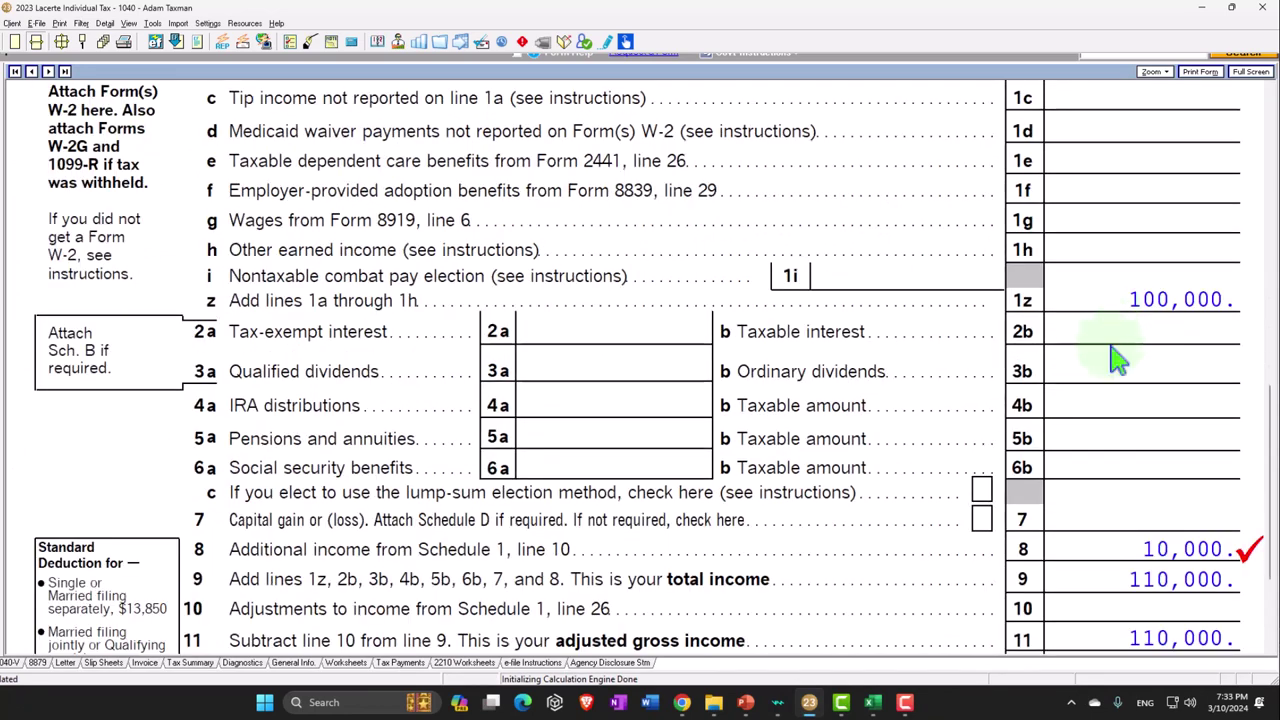
click(1120, 460)
scroll(1118, 500, down, 1)
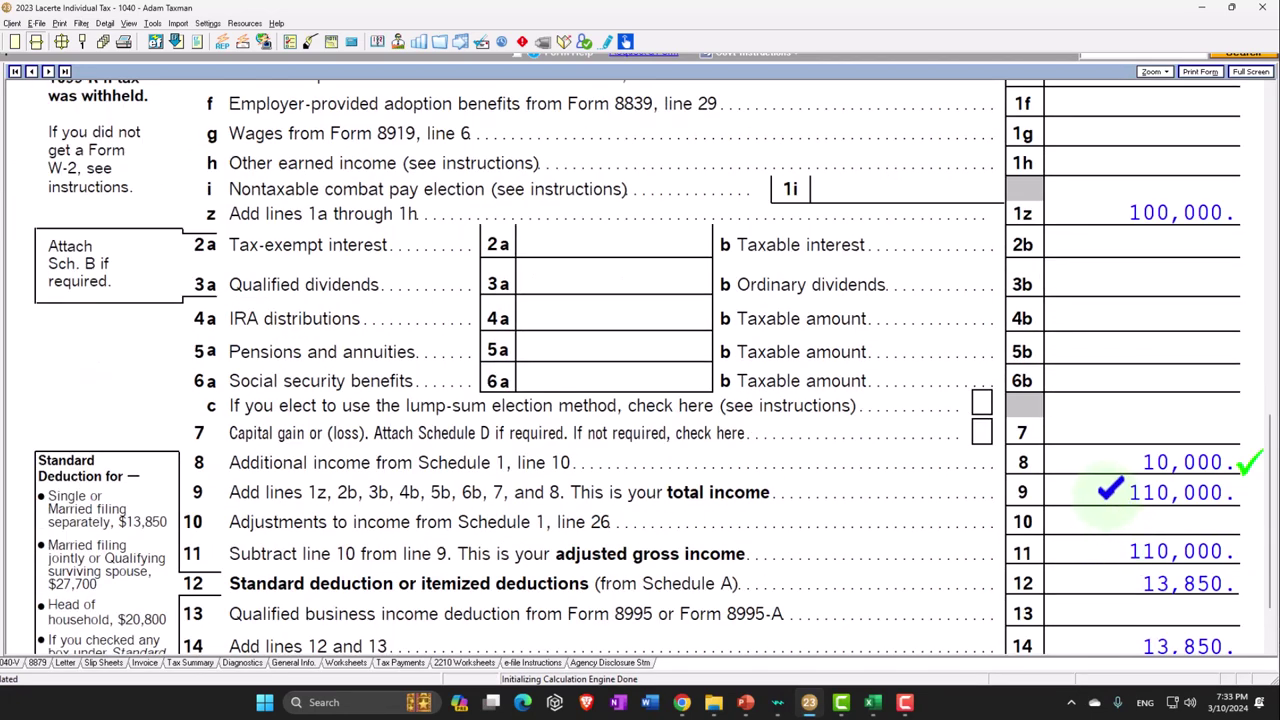
scroll(1110, 488, down, 1)
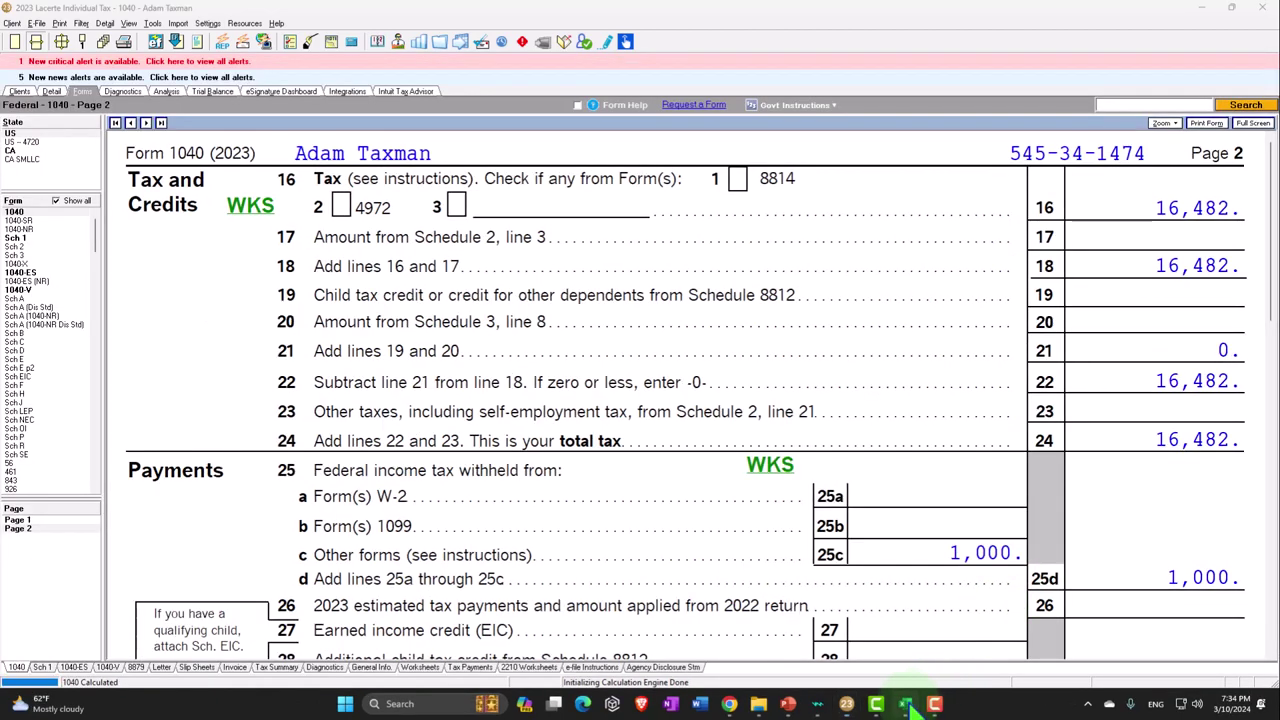
Switch to the Excel tax formula worksheet, enter 16,482 in E12 and calculate the tax difference in F12 with =E12-D12
click(872, 702)
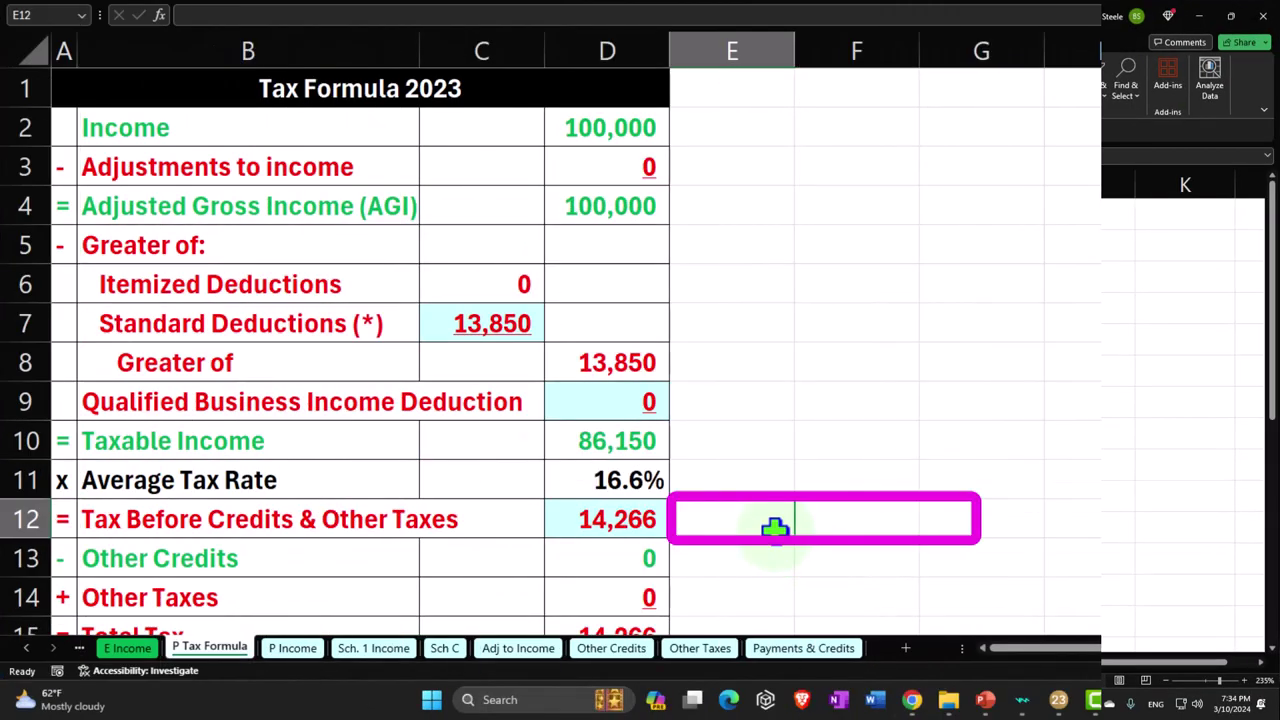
text(16,480)
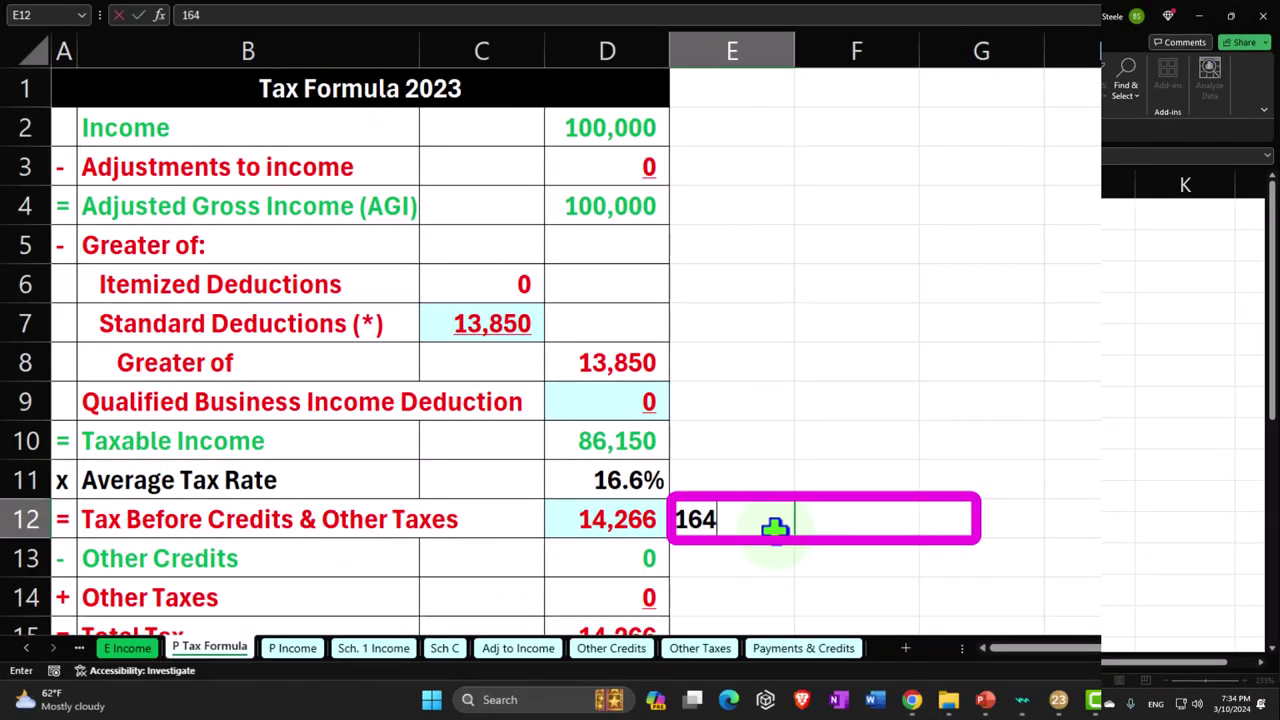
key(Tab)
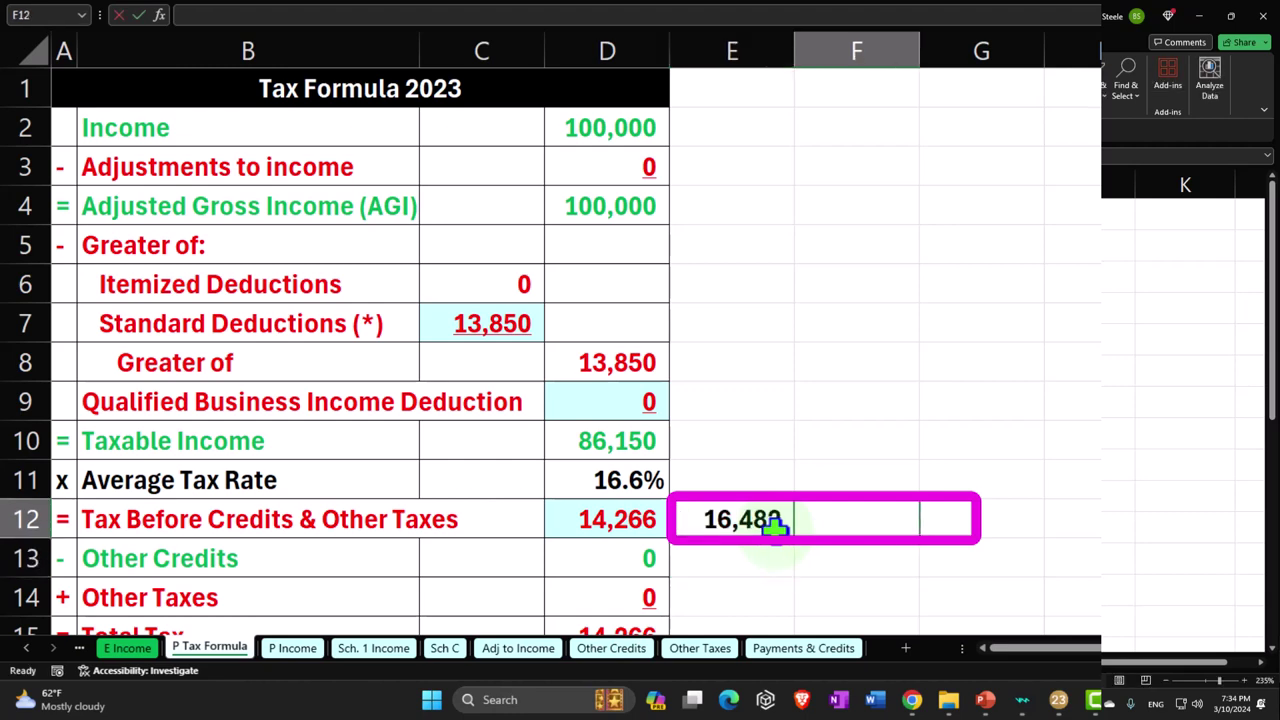
text(=E12-D12)
key(Return)
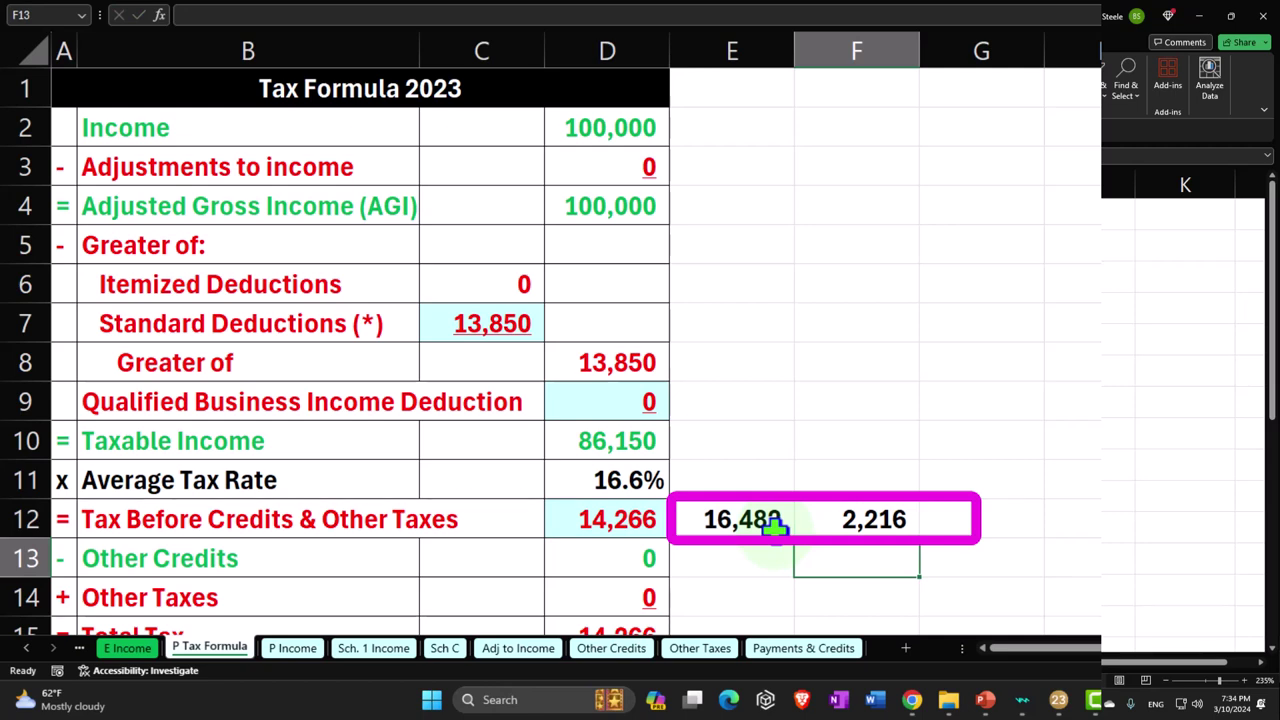
Enter 10,000 in F11 and calculate the rate on the added income in F13 with =F12/F11
click(880, 479)
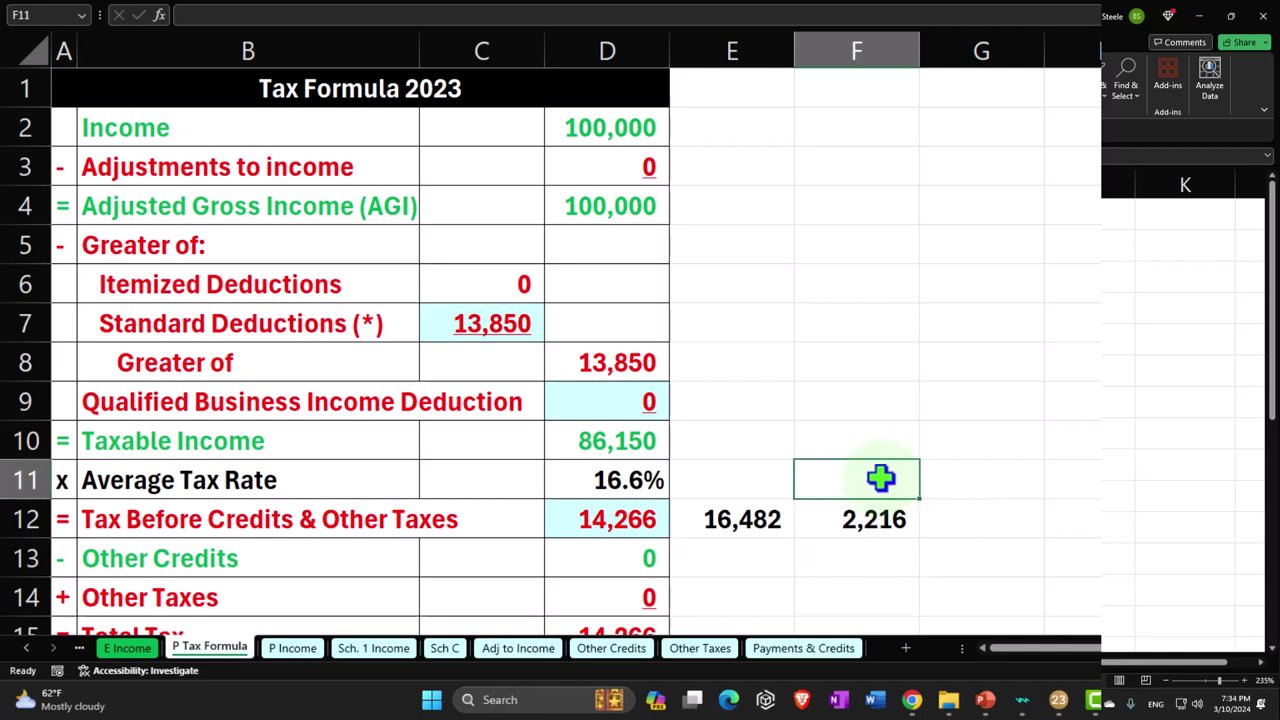
text(10000)
key(Return)
key(Return)
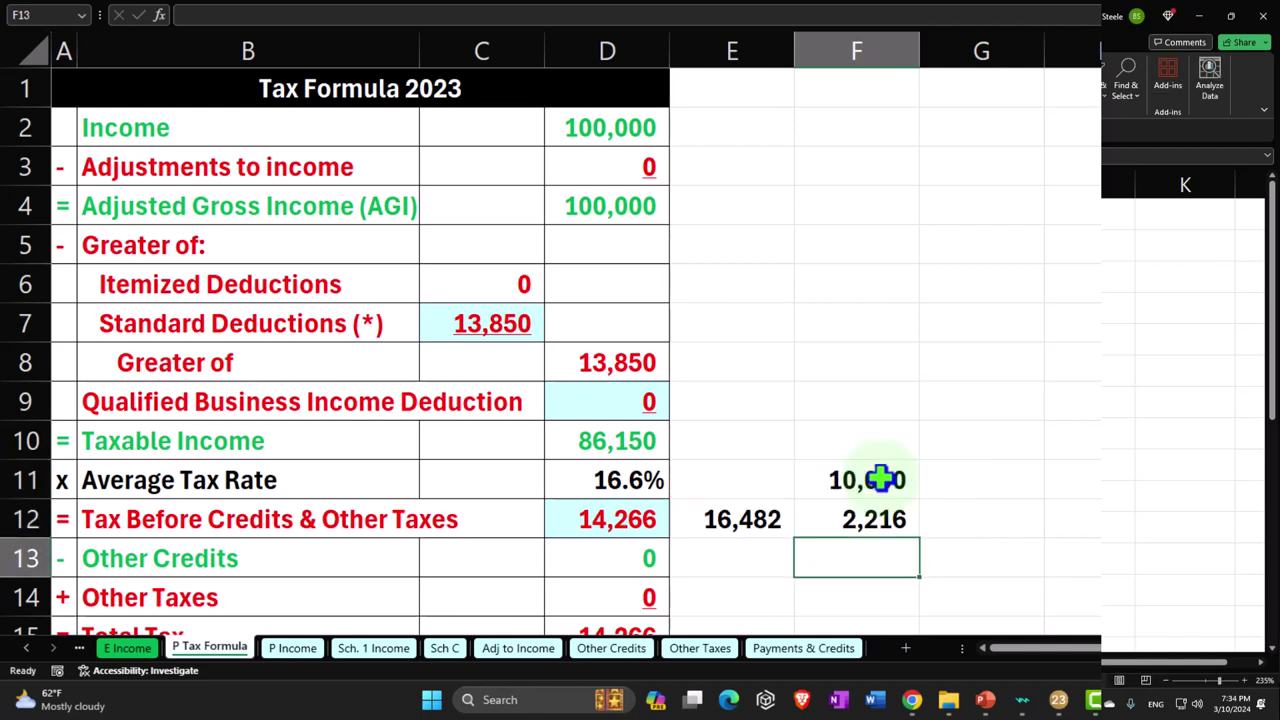
text(=)
key(Up)
text(/)
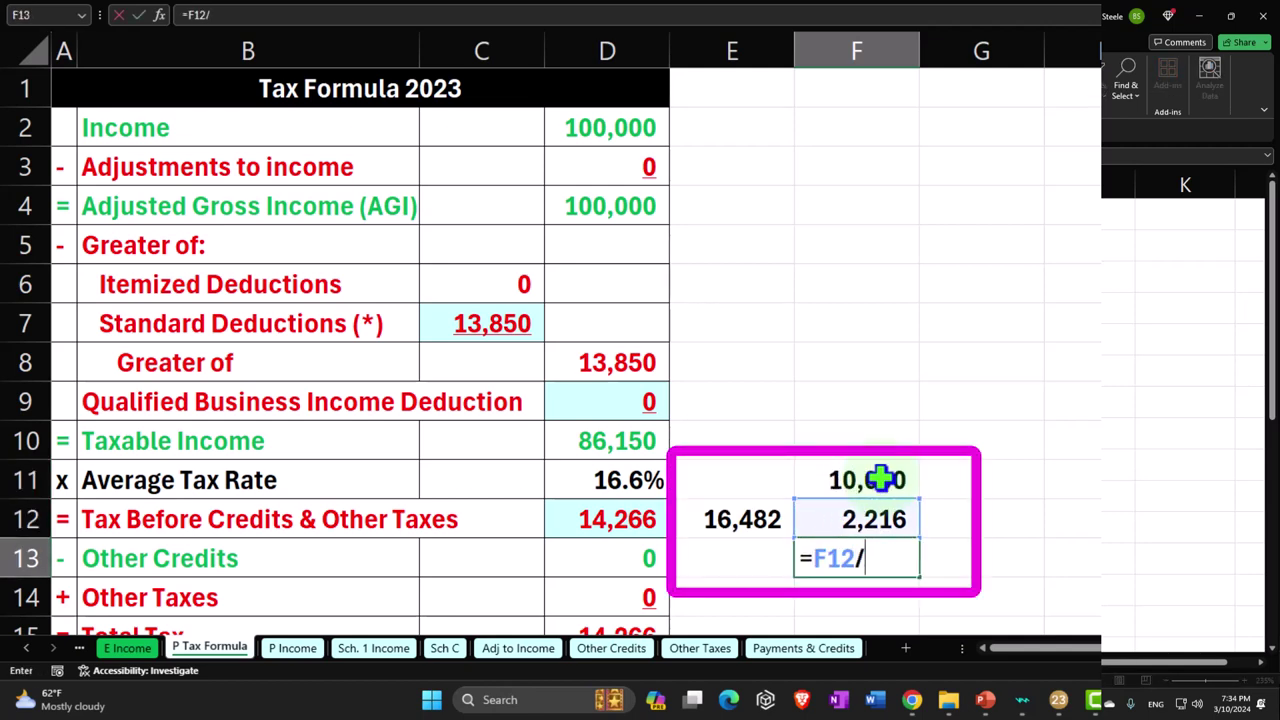
key(Up)
key(Up)
key(Return)
Format the rate in F13 as a percentage with two decimal places
key(Up)
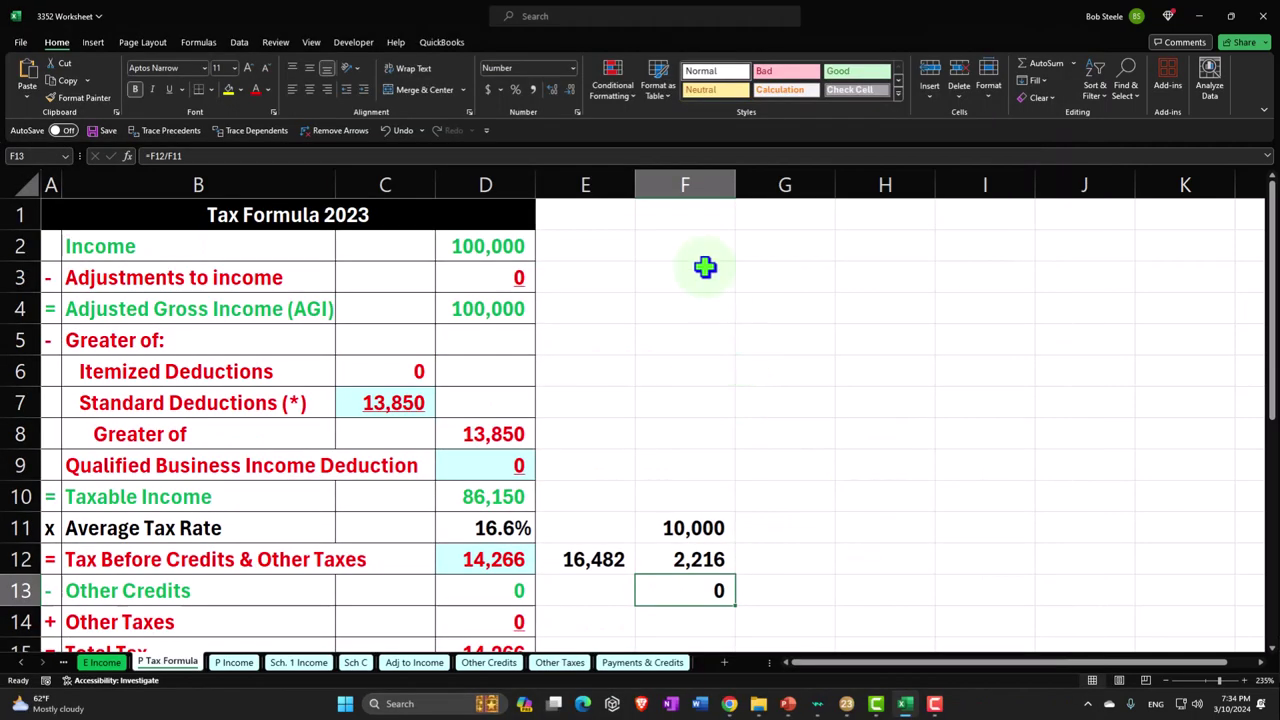
click(515, 89)
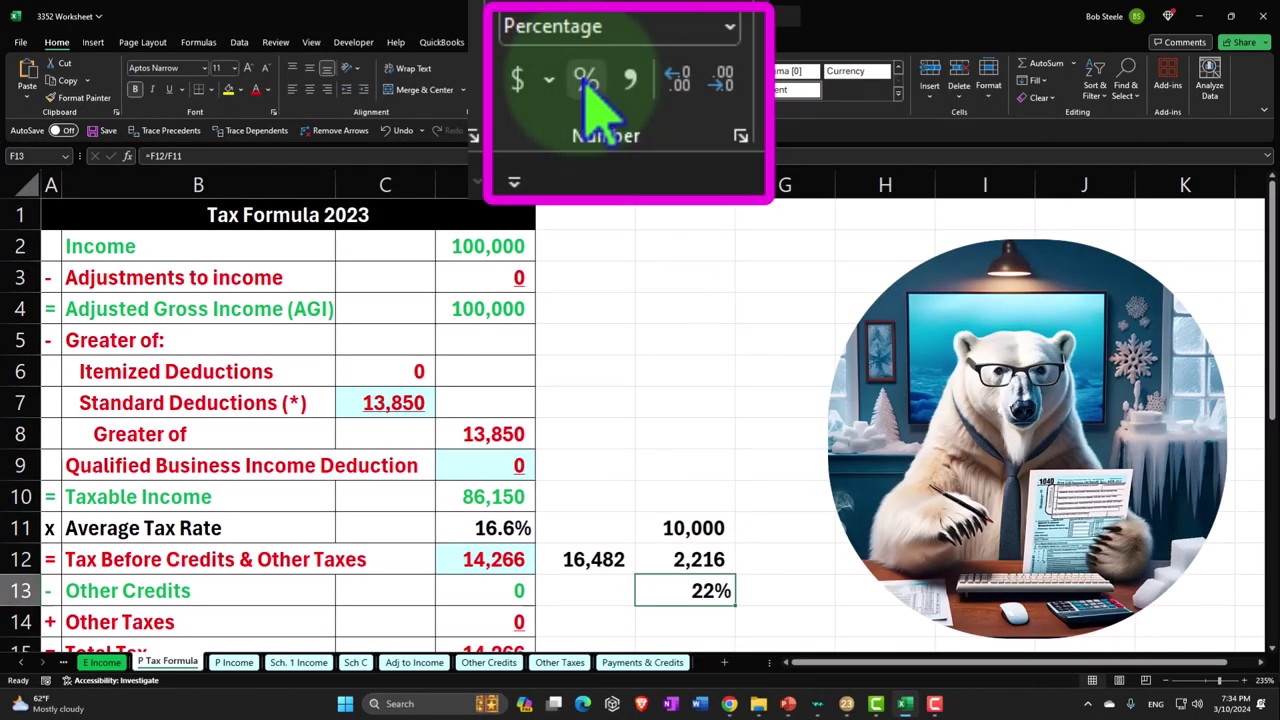
click(680, 88)
click(680, 88)
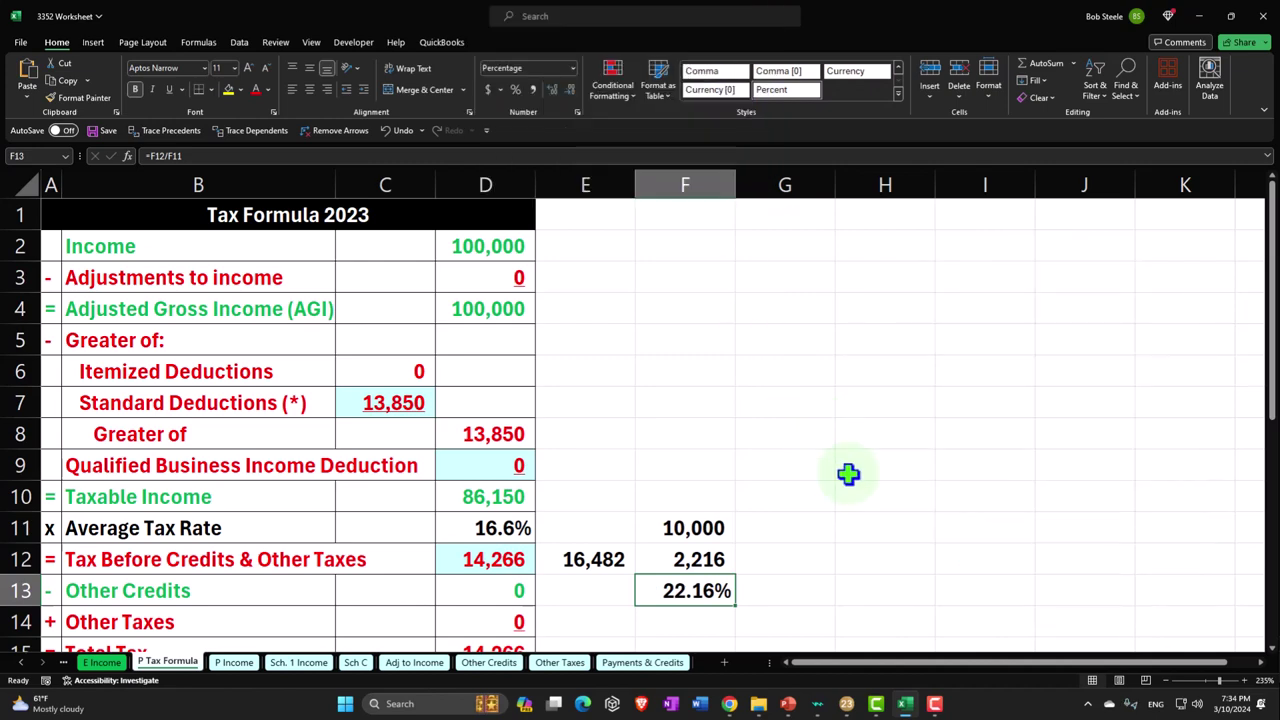
Switch back to Lacerte and open the tax bracket worksheet behind Form 1040 line 16
click(846, 703)
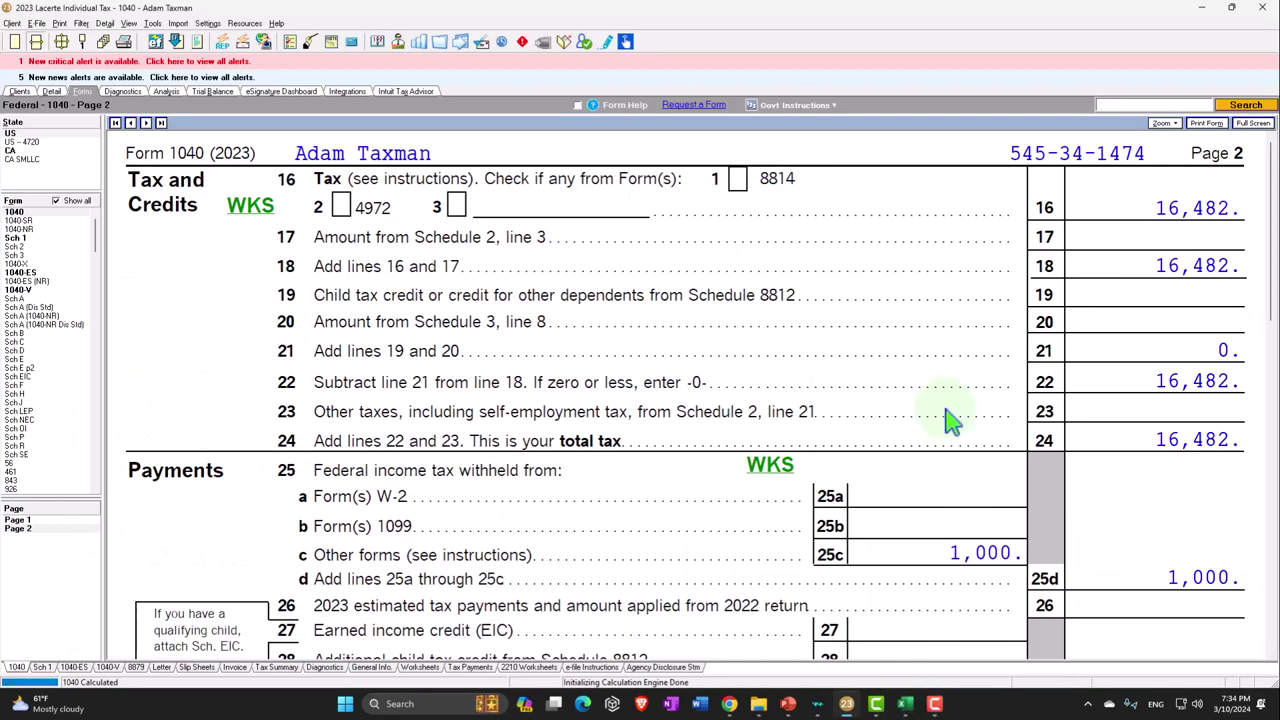
click(262, 222)
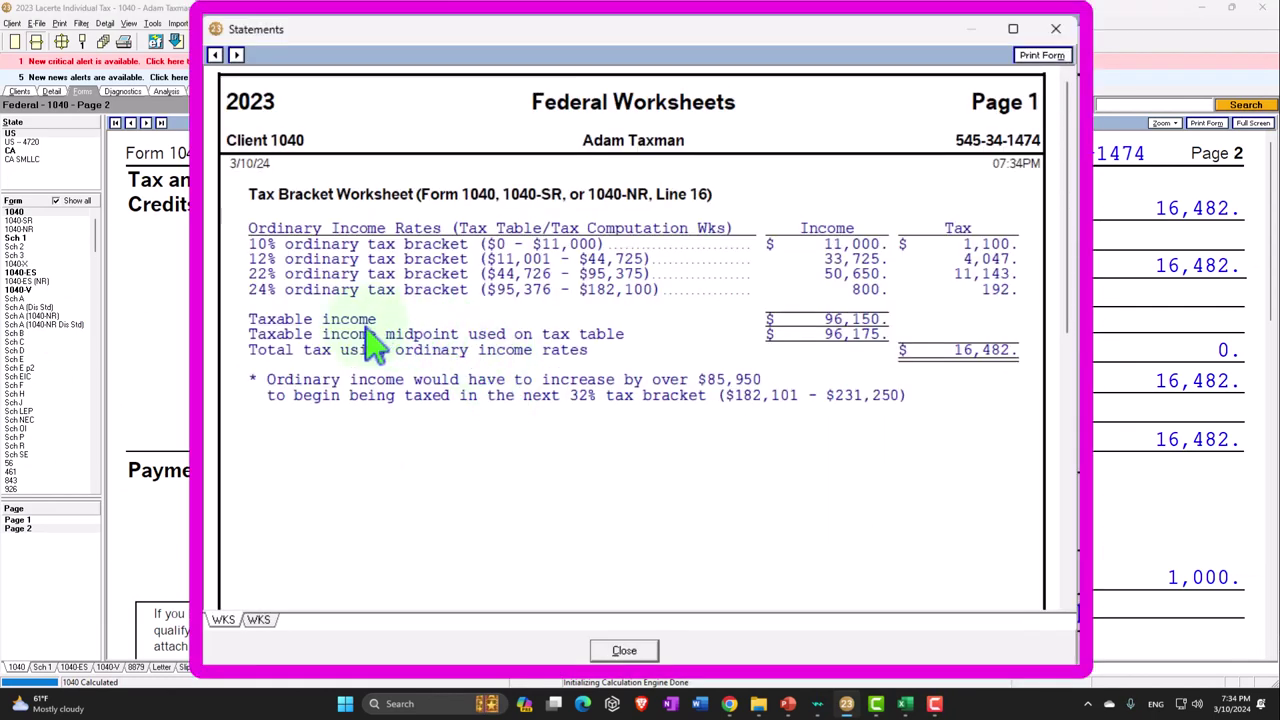
Close the tax bracket worksheet and review the total tax and federal withholding lines on Form 1040 page 2
click(280, 299)
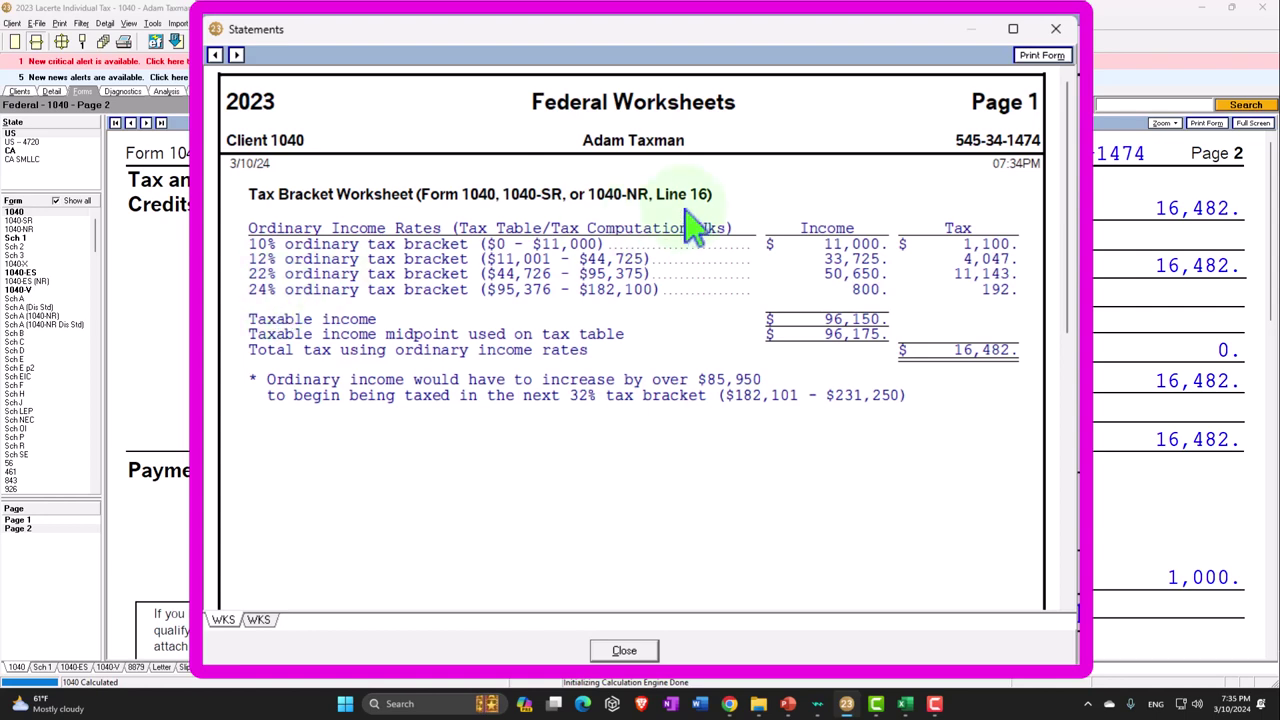
click(1056, 29)
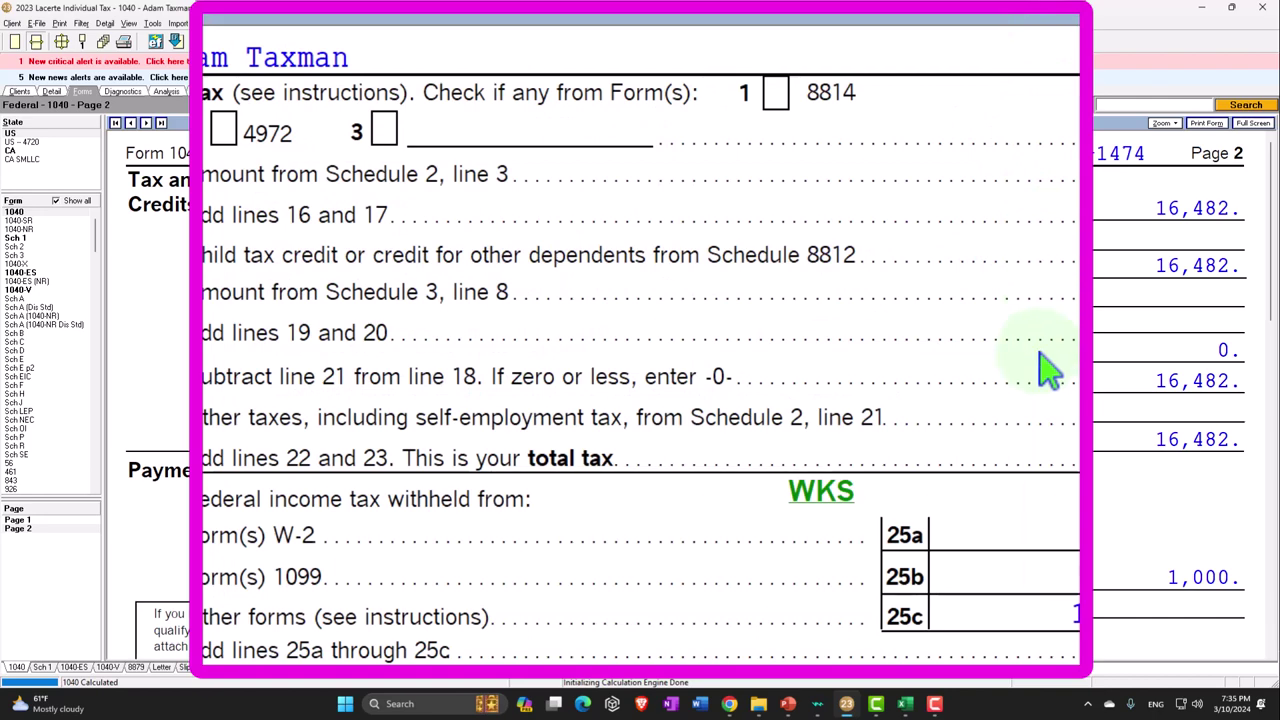
scroll(1046, 371, down, 2)
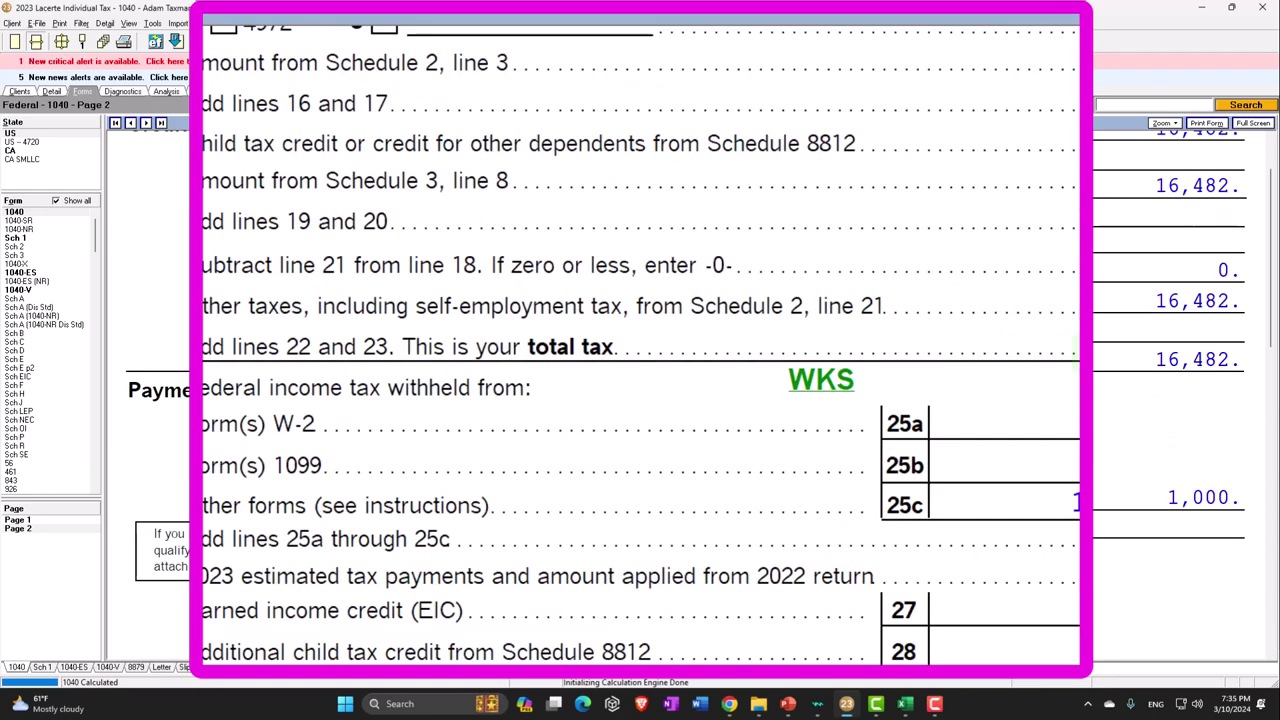
scroll(988, 378, down, 2)
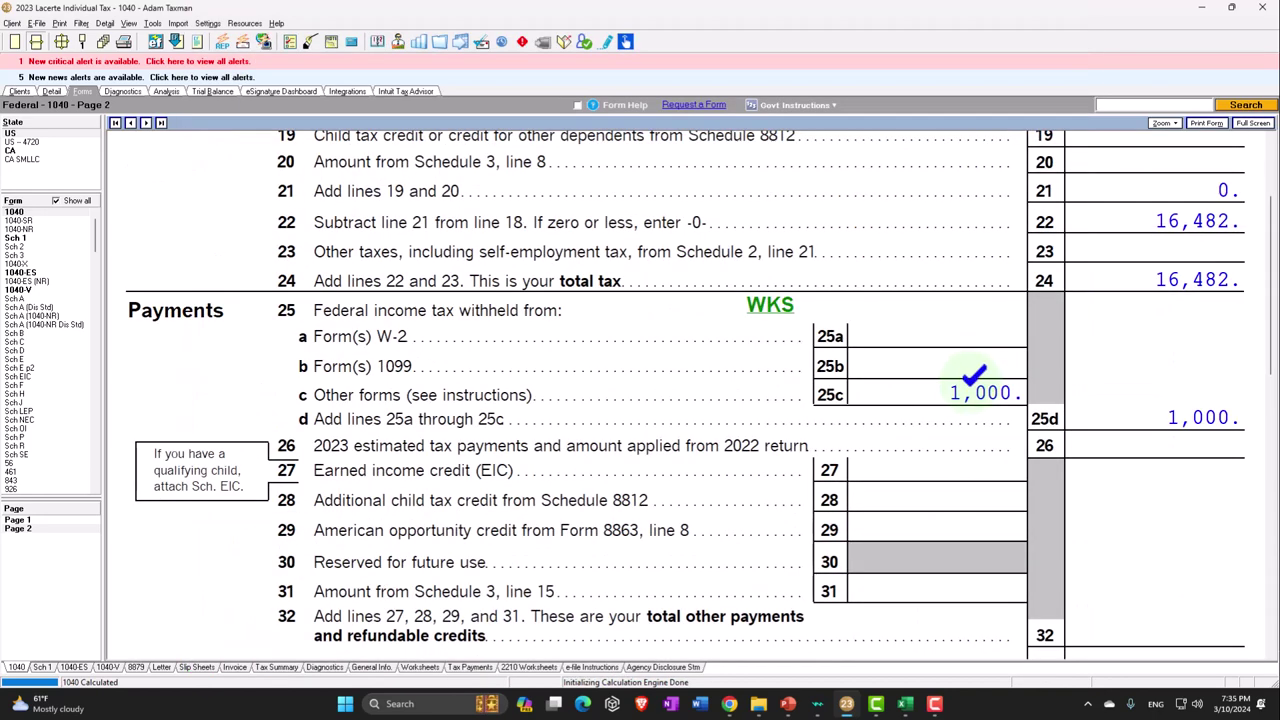
scroll(895, 352, down, 3)
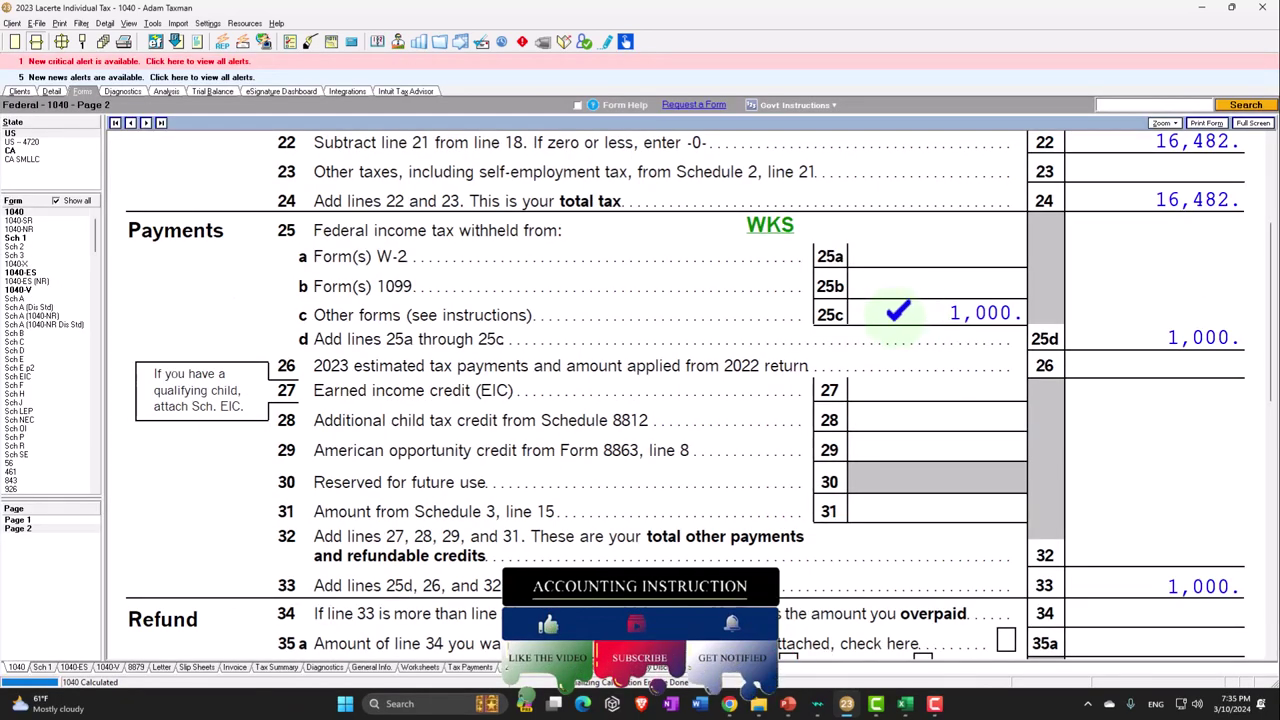
Open Schedule A and examine the Other Itemized Deductions section at line 16
click(27, 298)
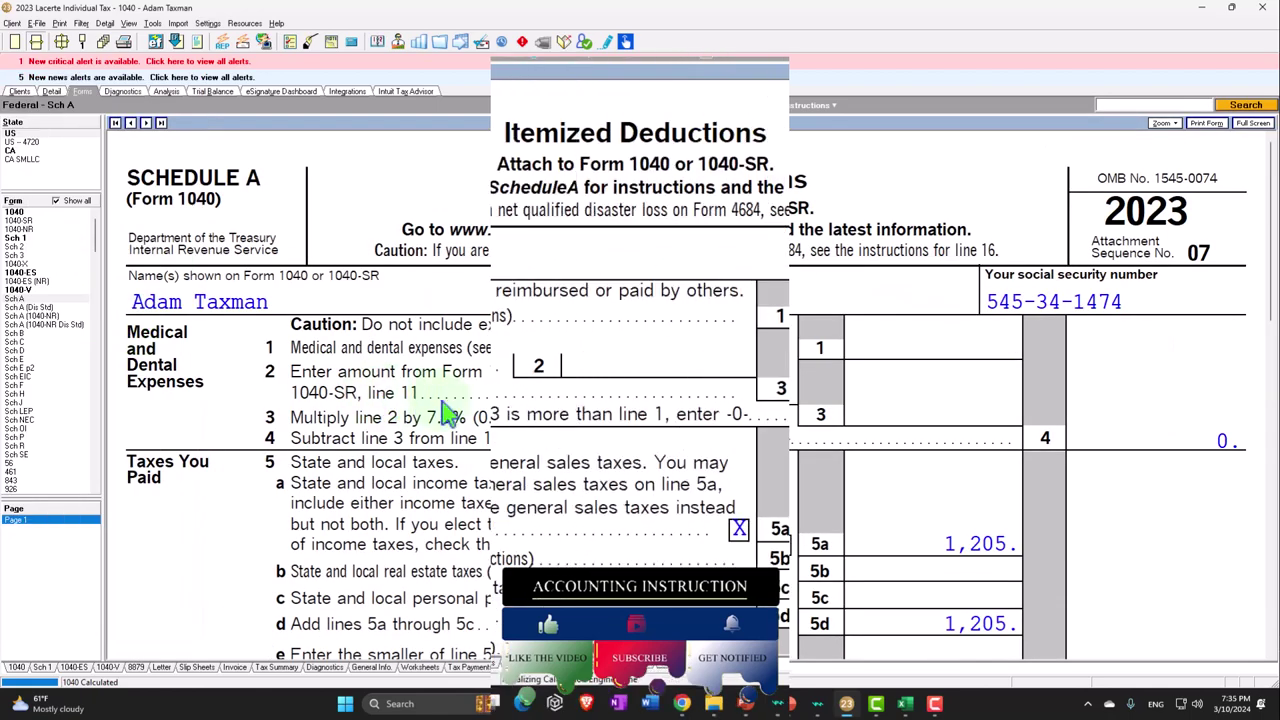
scroll(375, 385, down, 10)
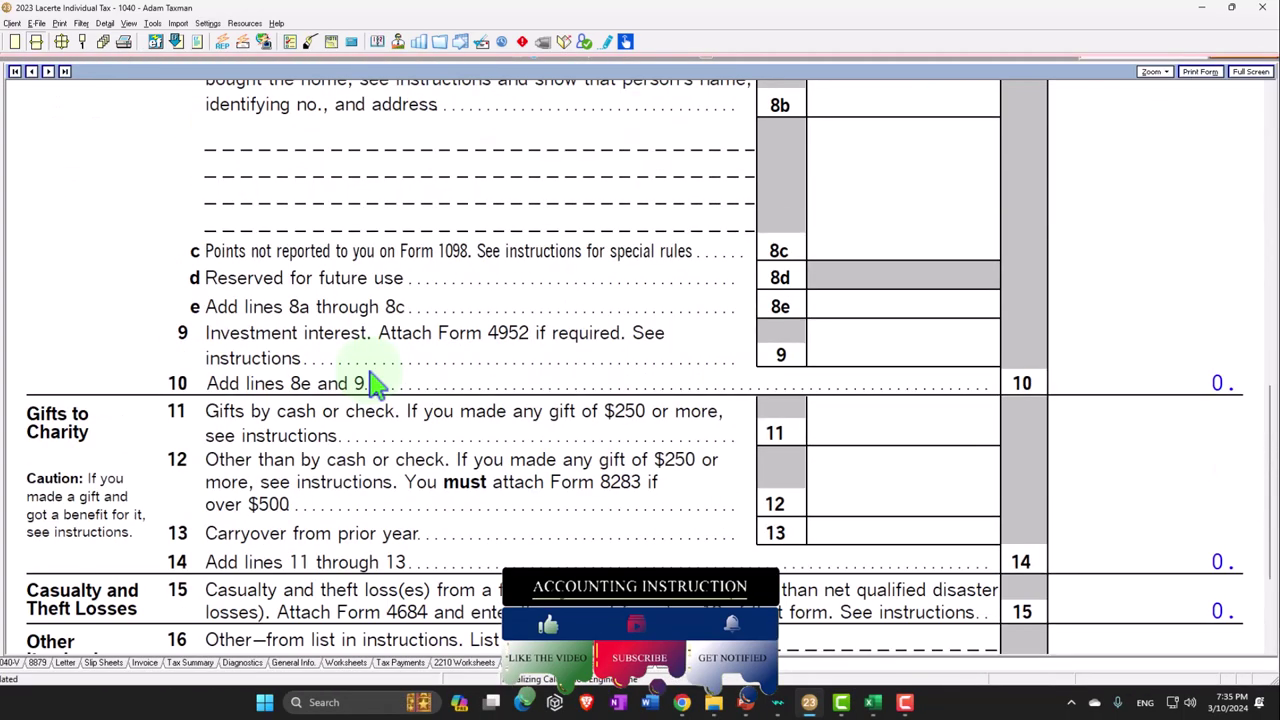
scroll(375, 384, down, 2)
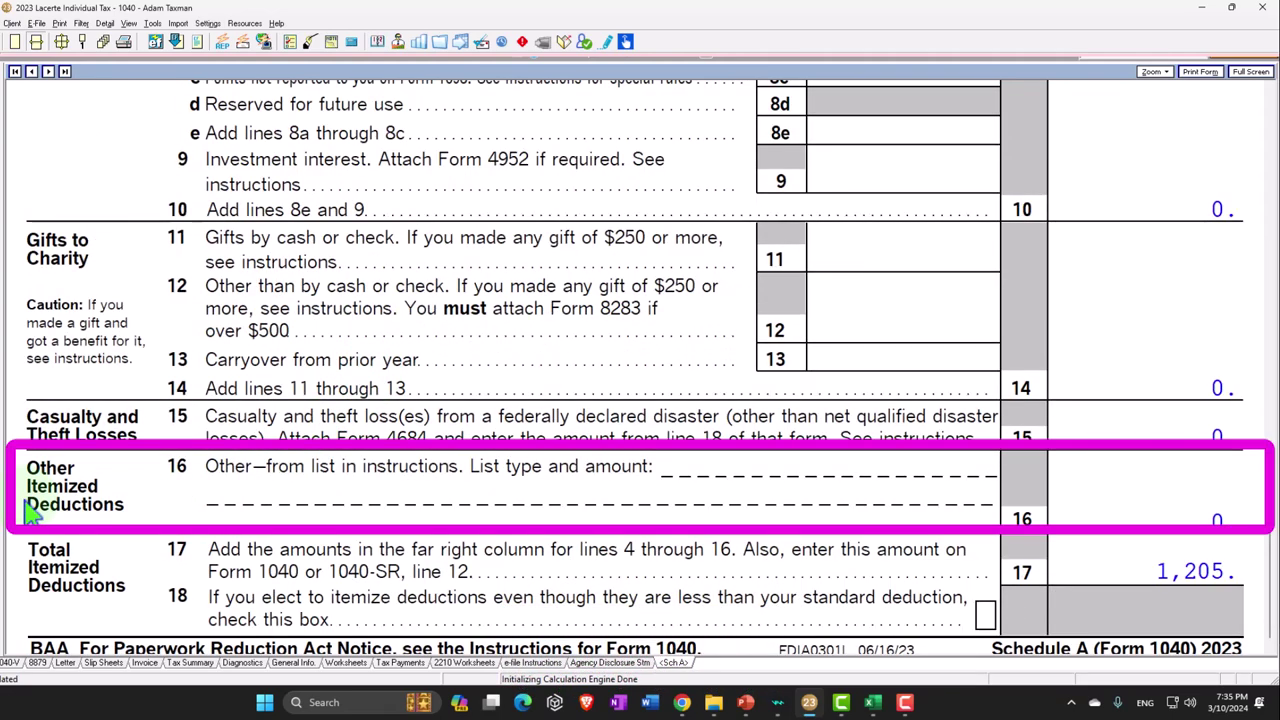
scroll(30, 512, down, 1)
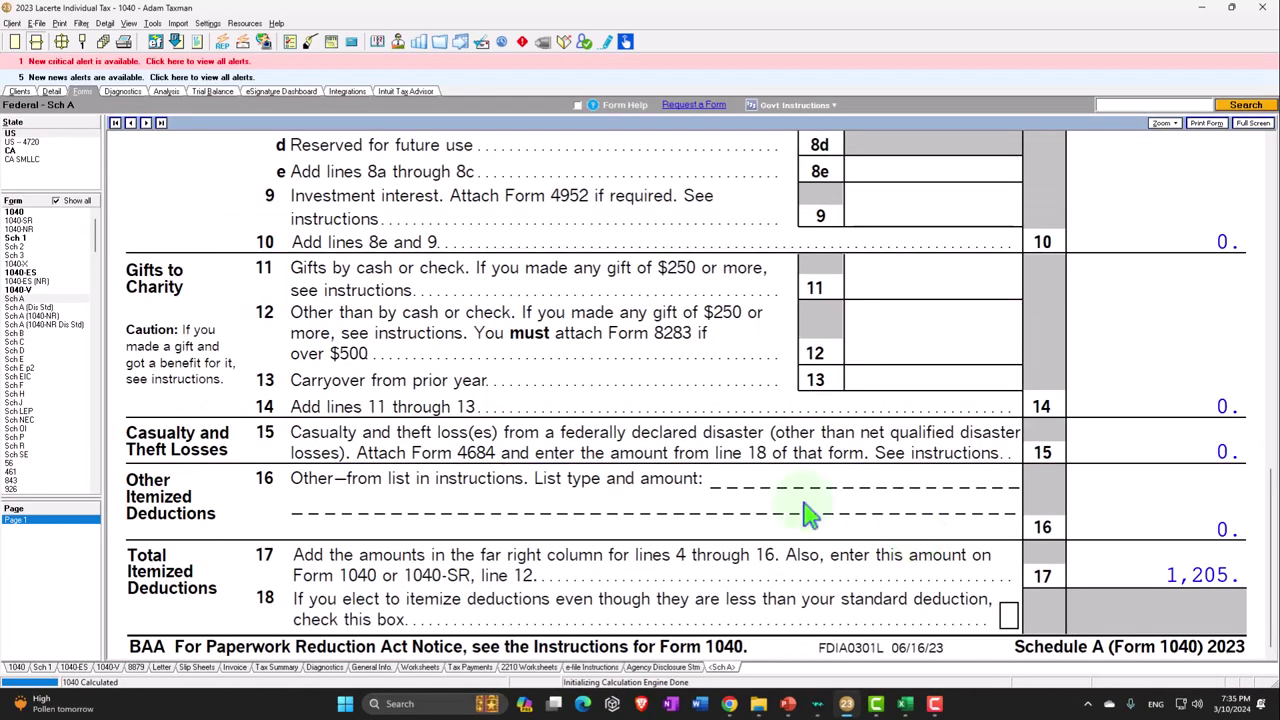
Return to Form 1040 and review additional income through taxable income on page 1, plus the tax on page 2
click(20, 213)
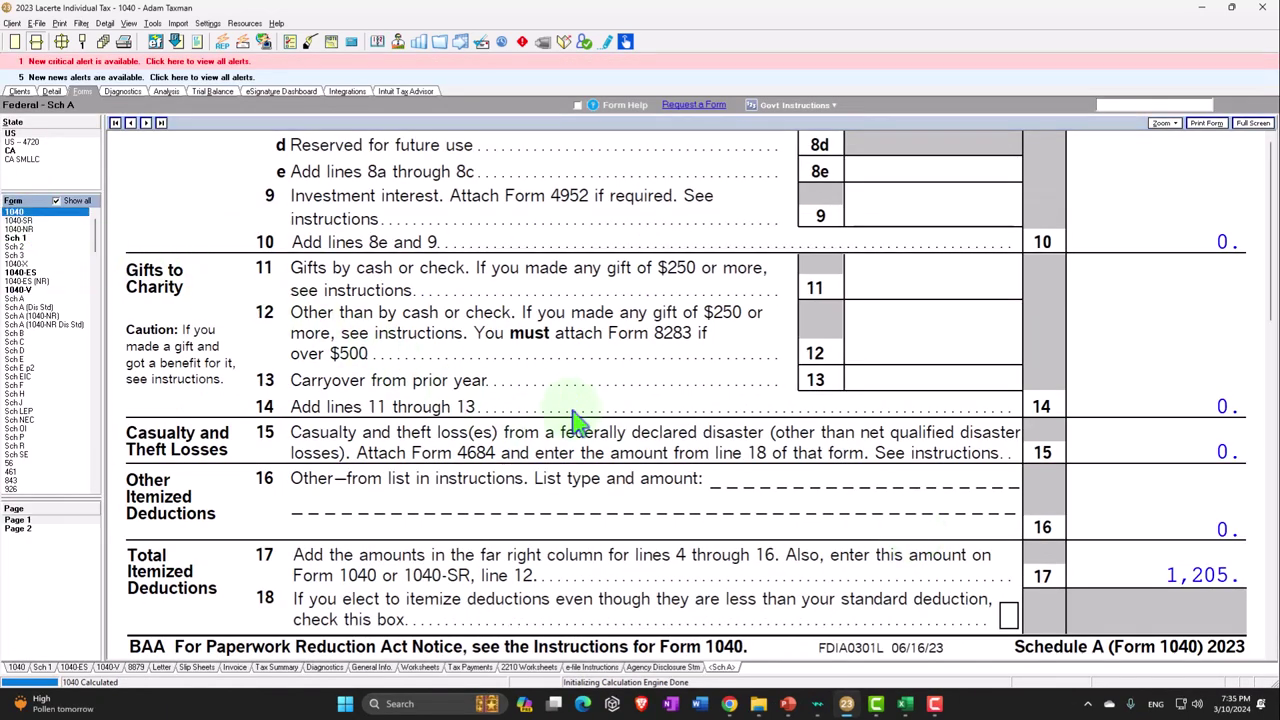
scroll(520, 398, down, 10)
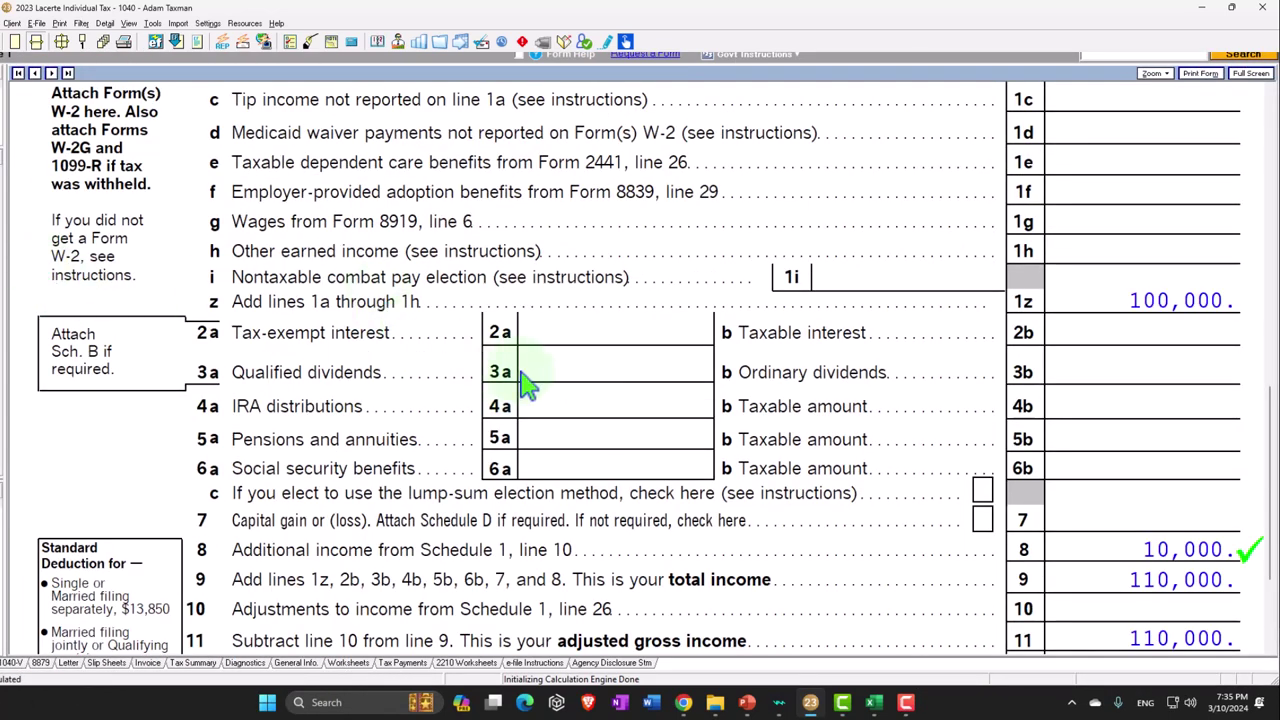
scroll(524, 410, down, 2)
scroll(900, 530, down, 2)
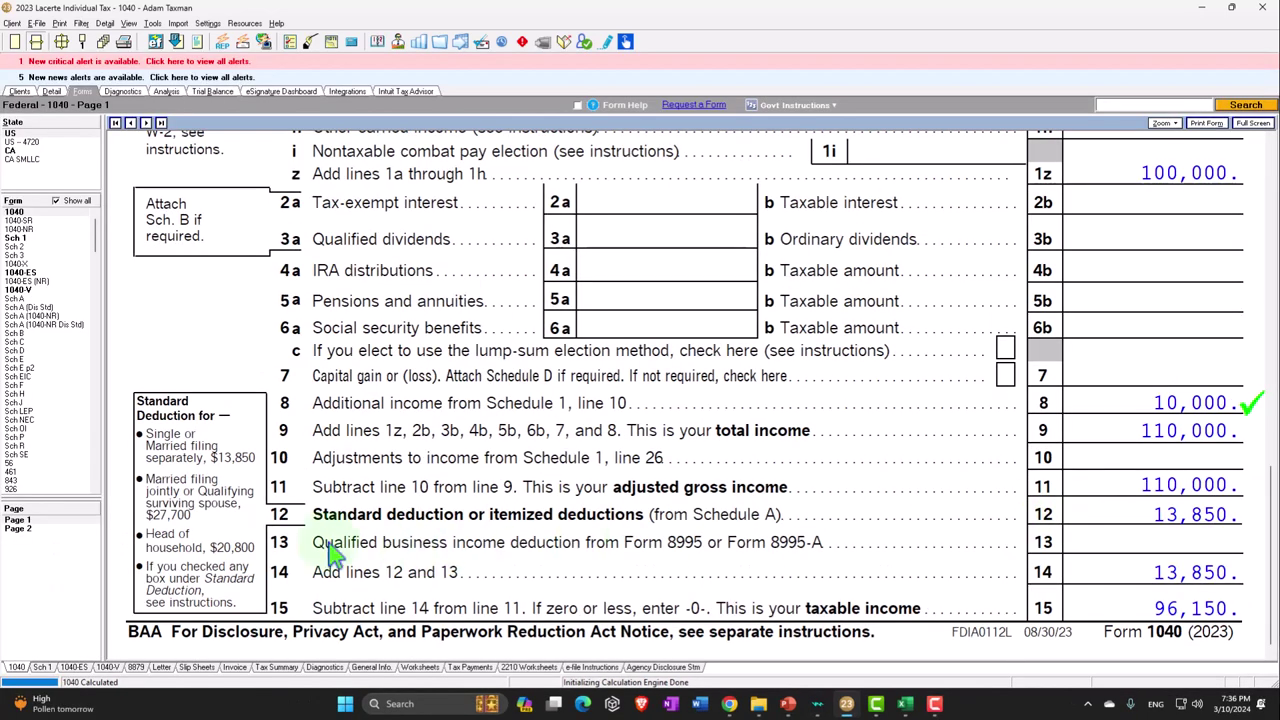
click(20, 528)
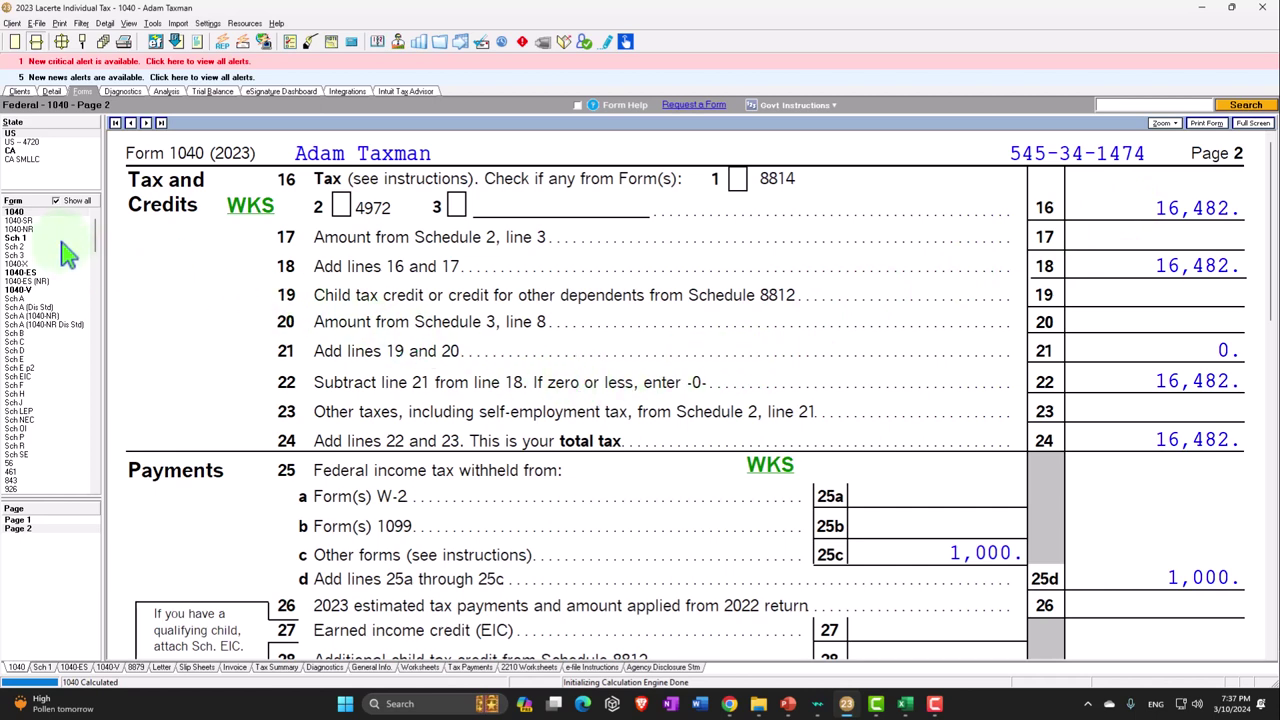
Go from the gambling amount on Schedule 1 line 8b to its input and delete the W2-G entry
click(14, 238)
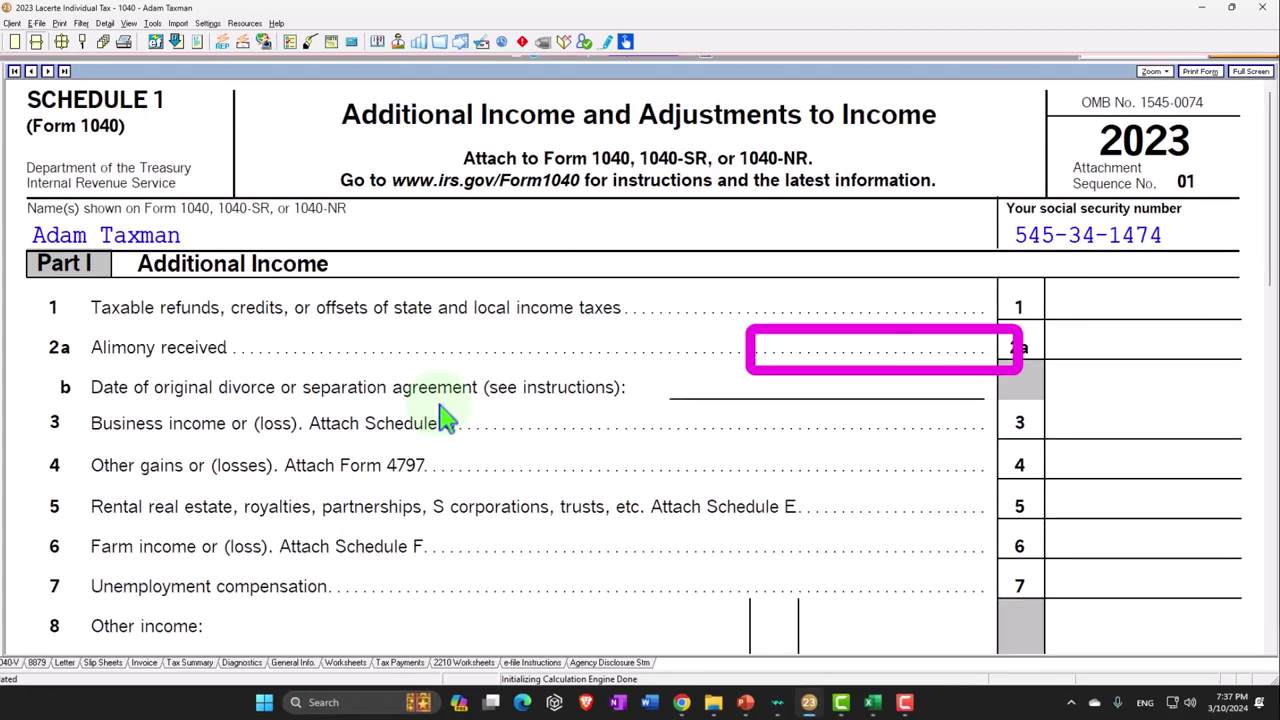
scroll(447, 420, down, 5)
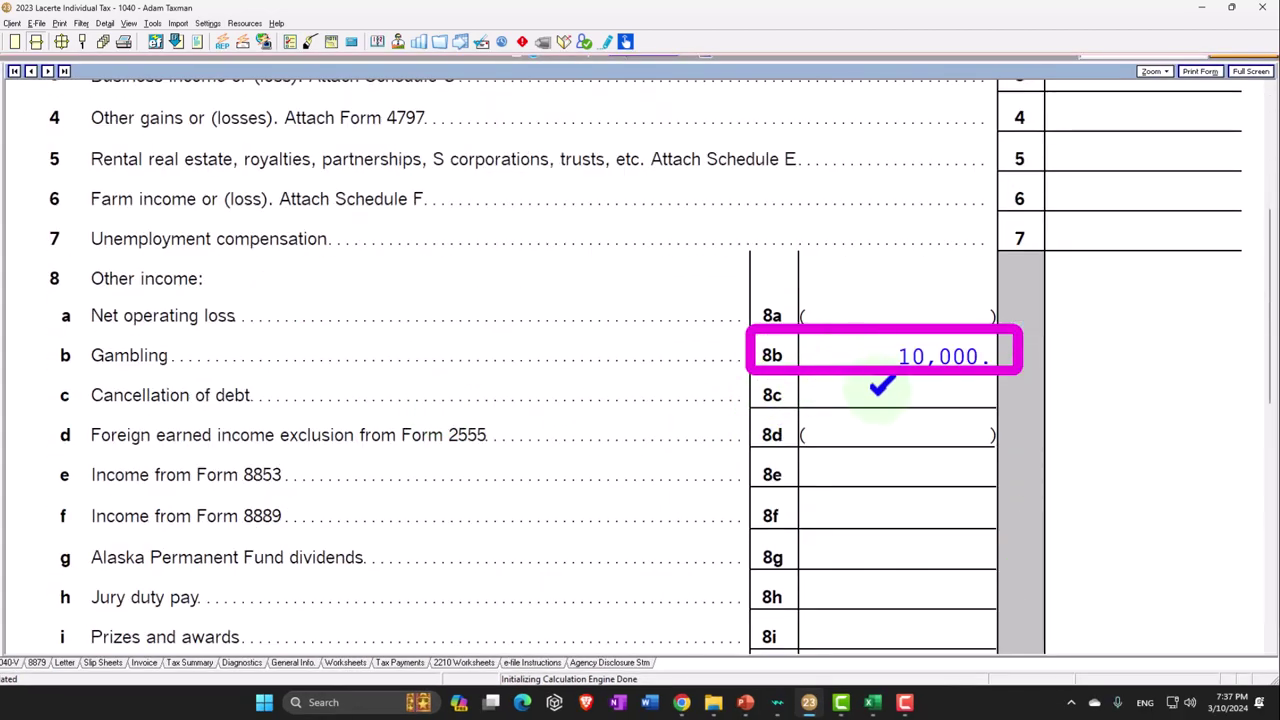
click(880, 383)
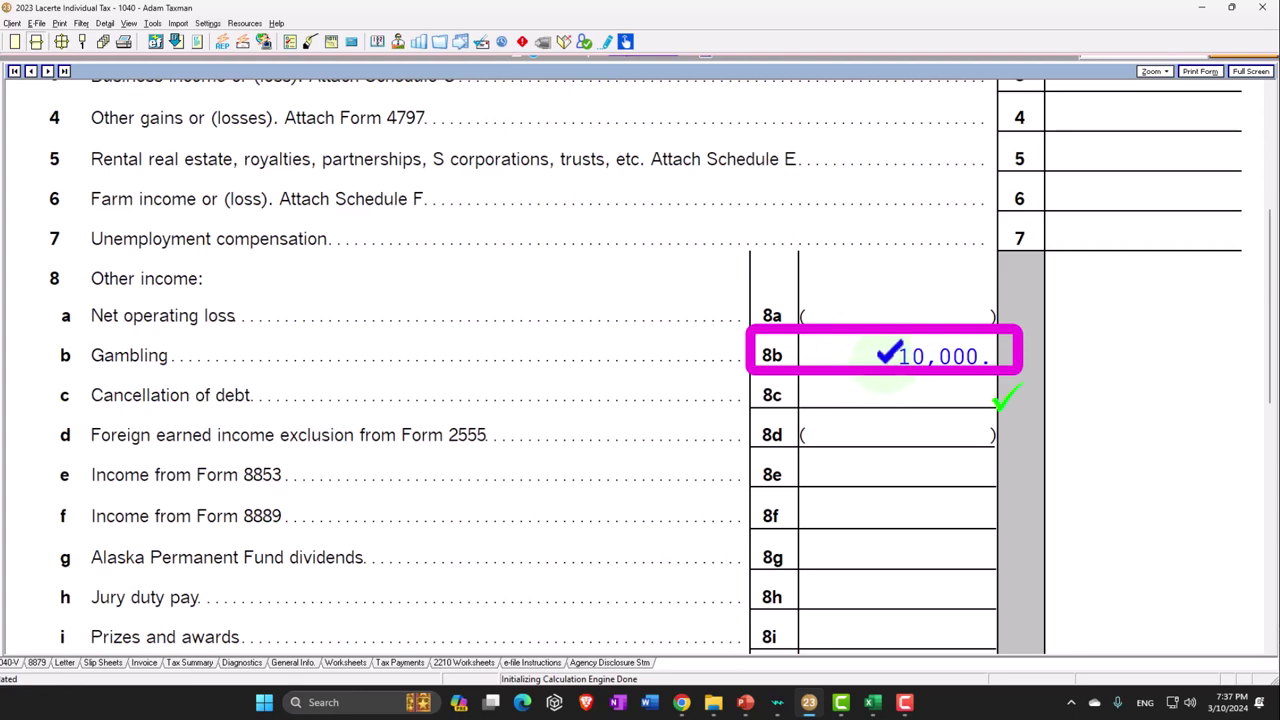
right_click(888, 368)
click(905, 383)
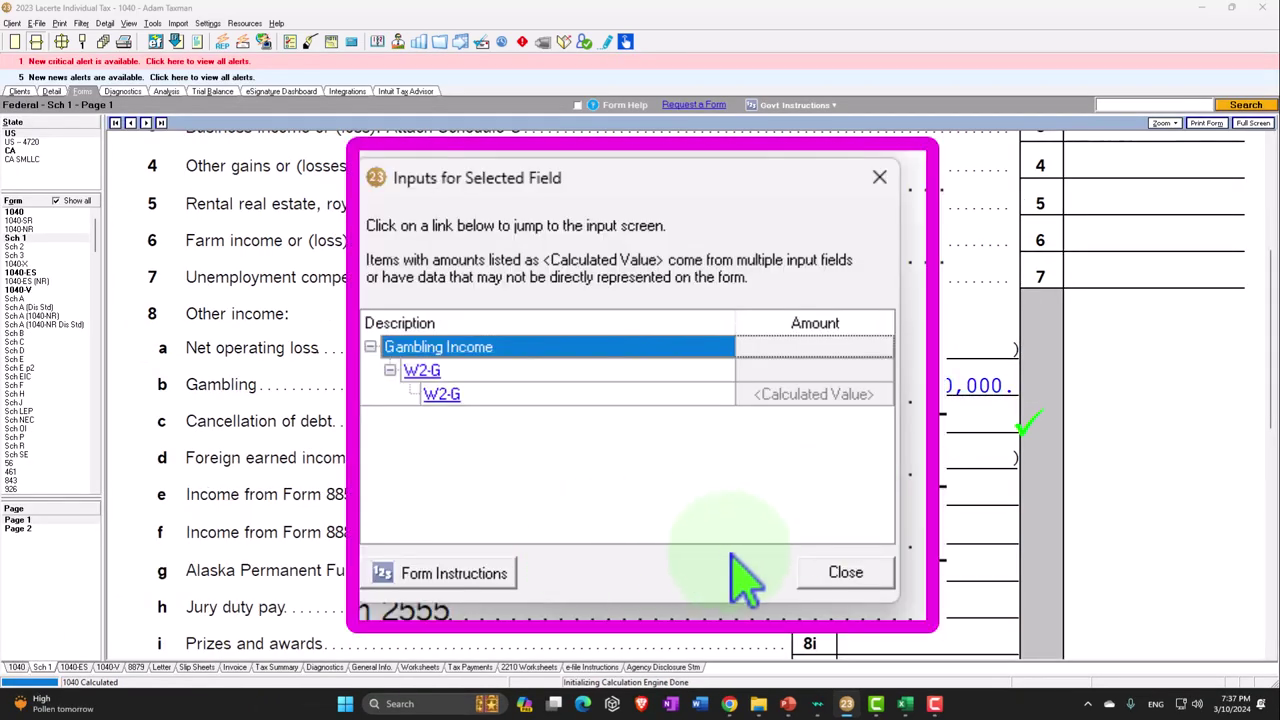
click(441, 394)
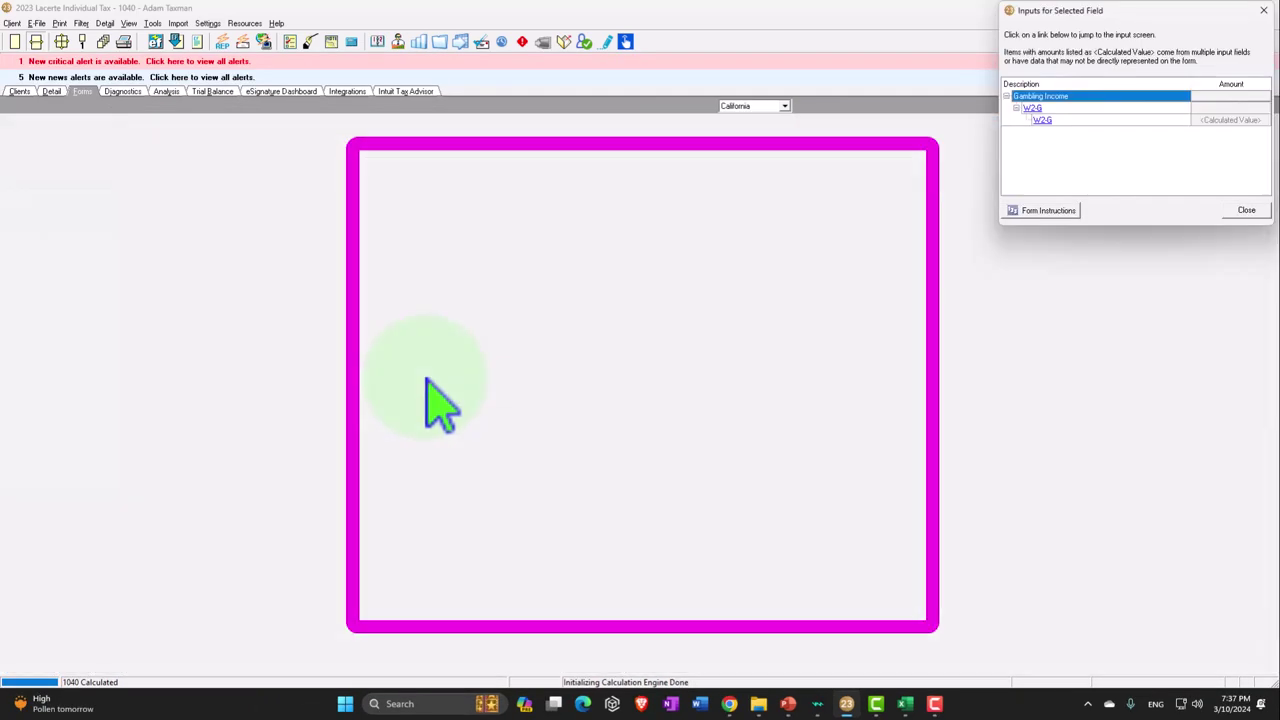
click(1262, 10)
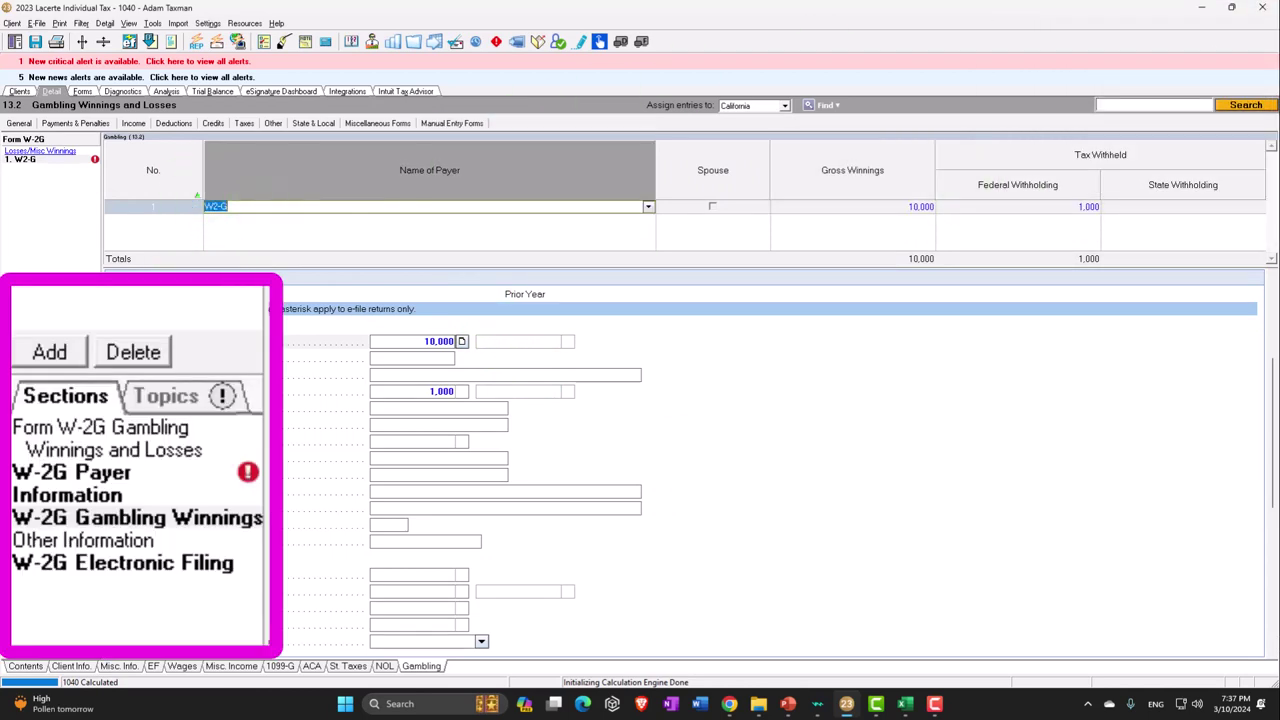
click(50, 386)
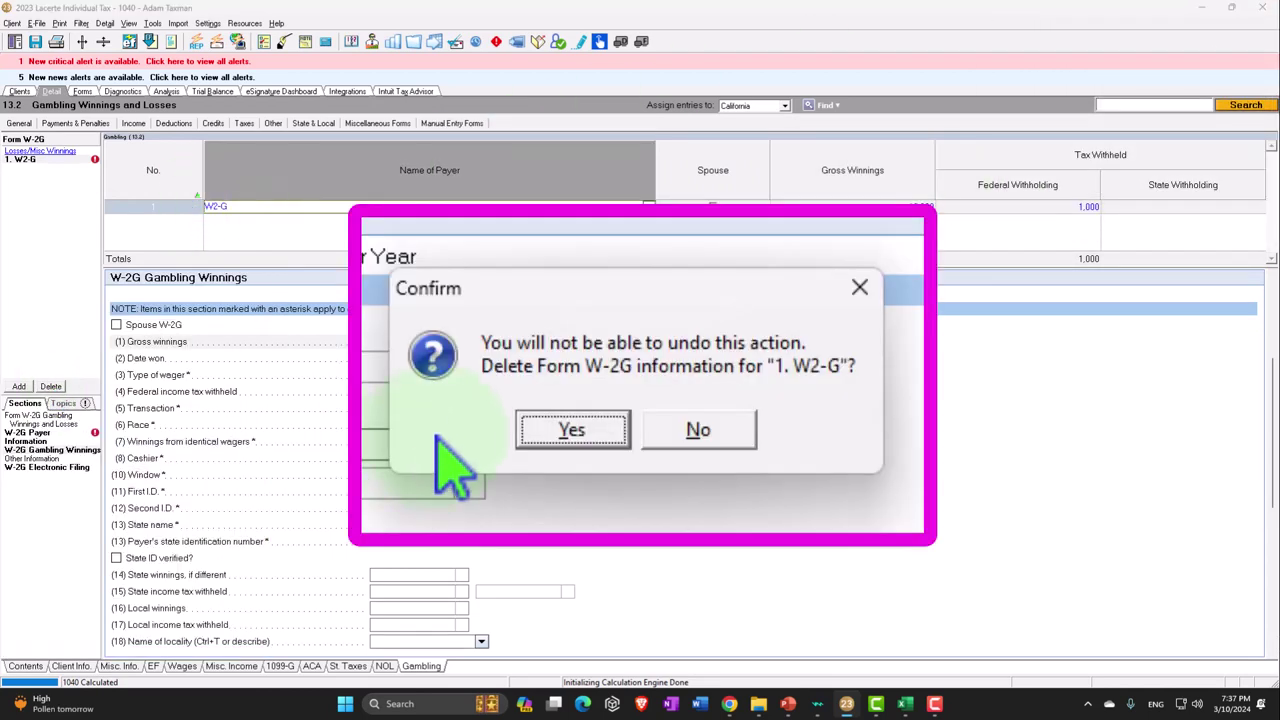
click(572, 429)
Return to Schedule 1 and jump to the input for line 8c, Cancellation of debt
click(84, 91)
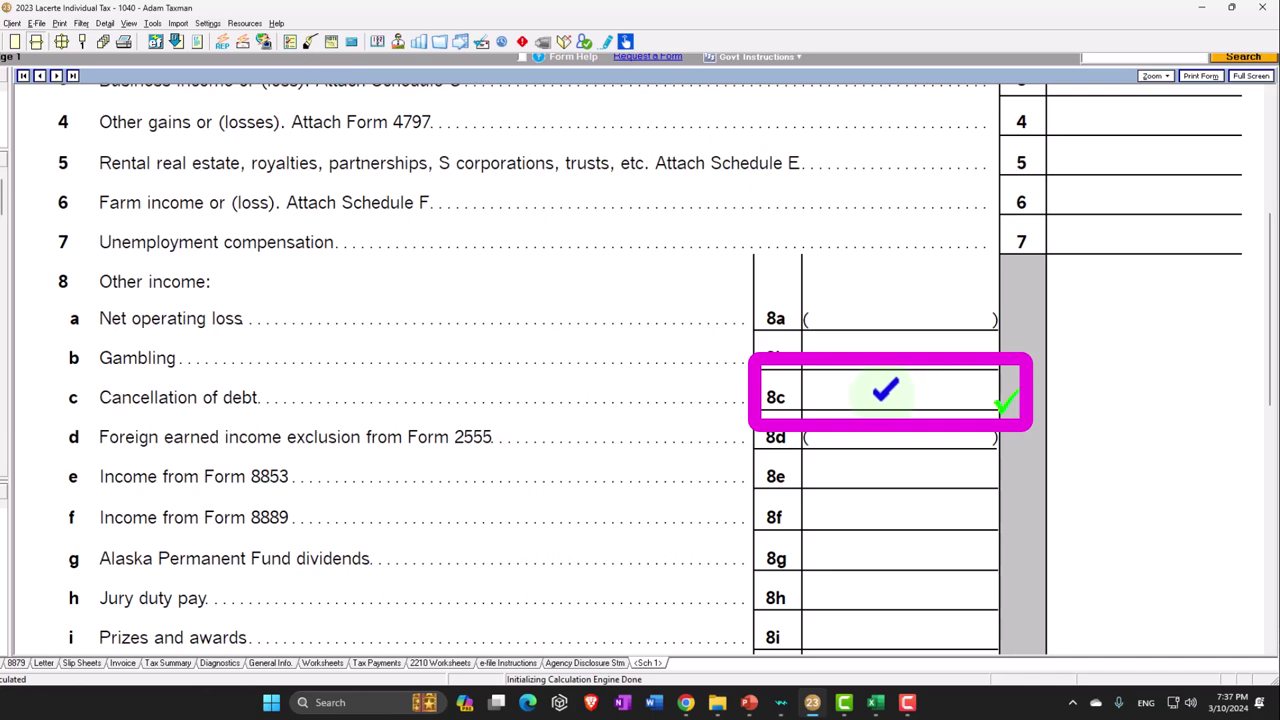
right_click(885, 392)
click(905, 406)
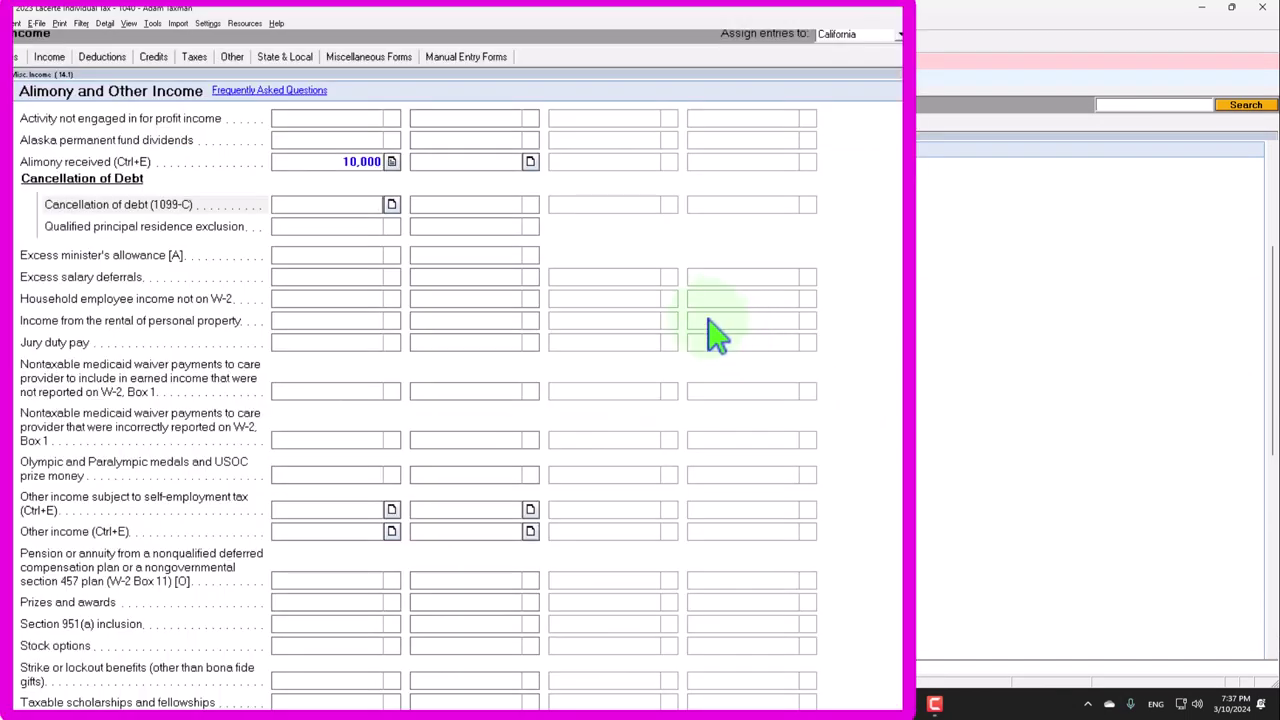
Delete the alimony received entry from its detail table and accept the change
click(330, 162)
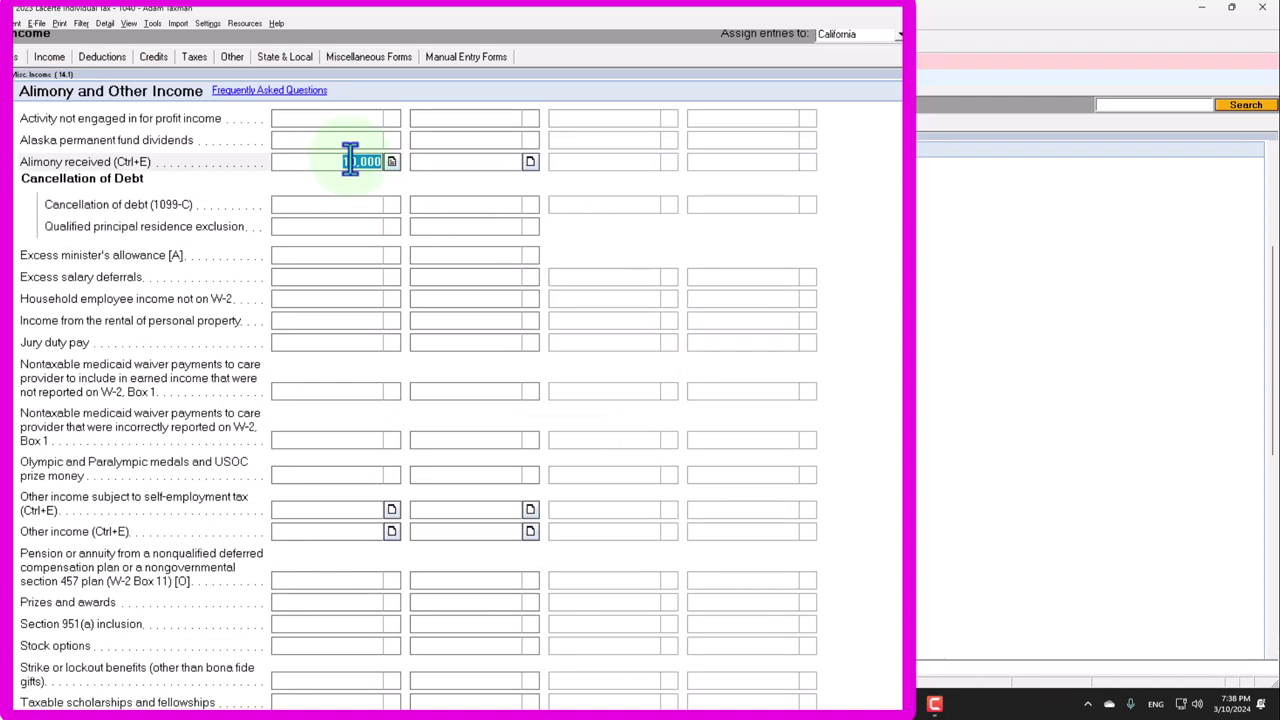
click(391, 162)
click(617, 437)
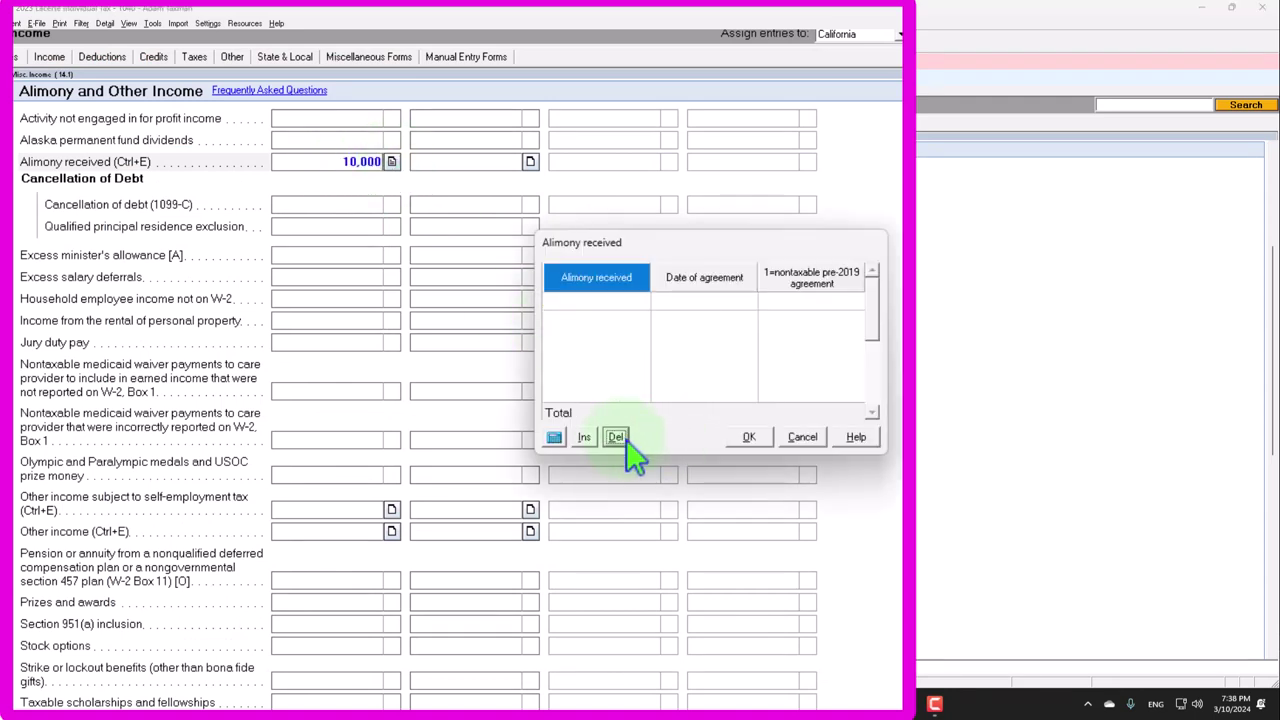
click(749, 437)
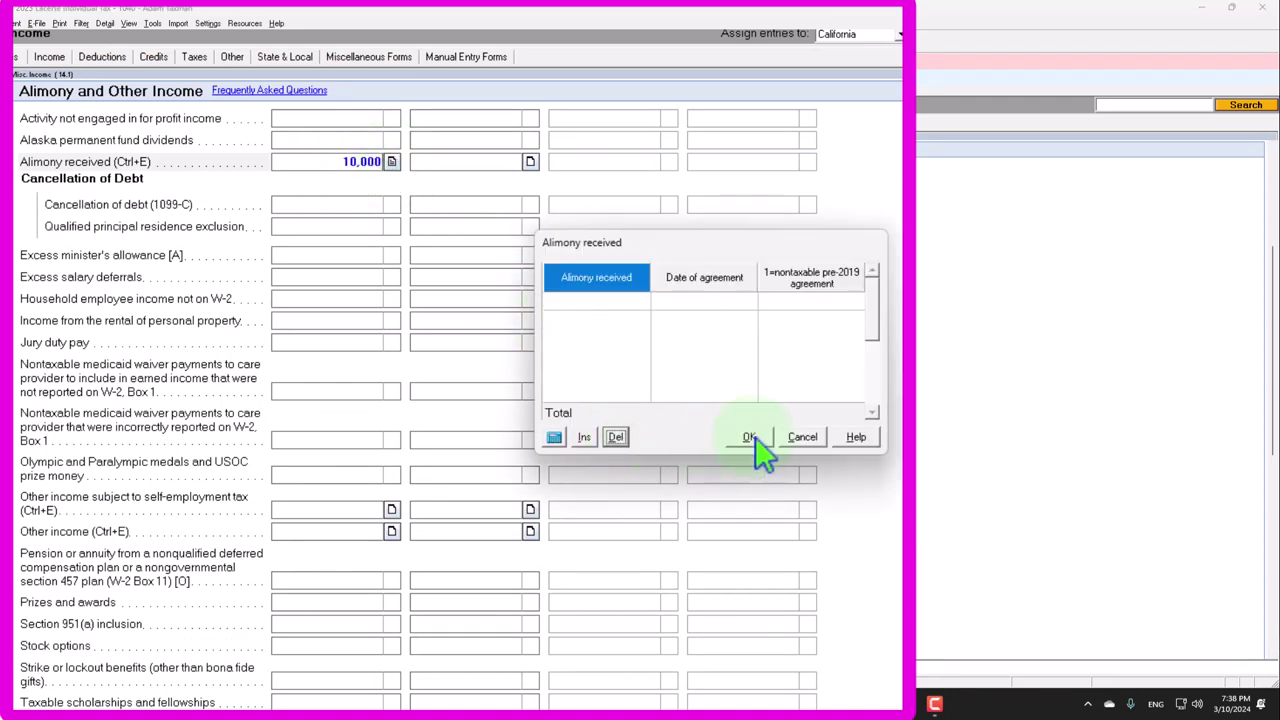
Enter 10,000 as Cancellation of debt (1099-C)
click(367, 209)
text(10000)
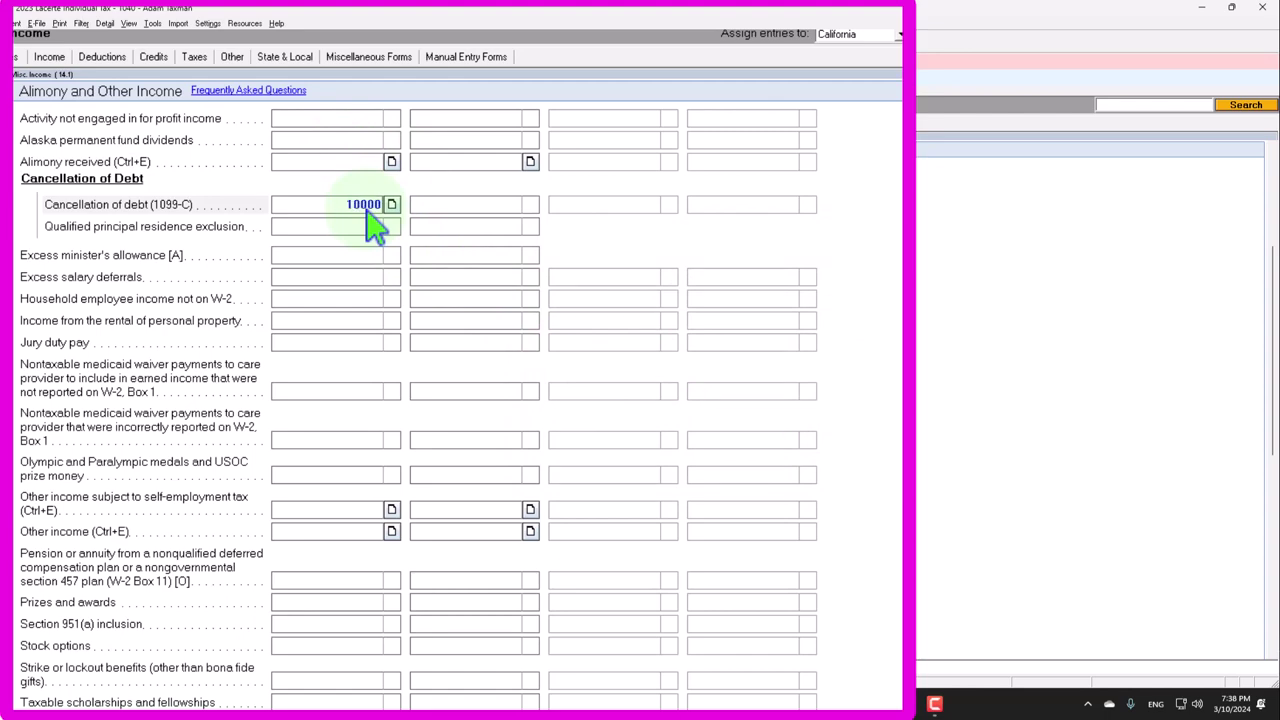
key(Return)
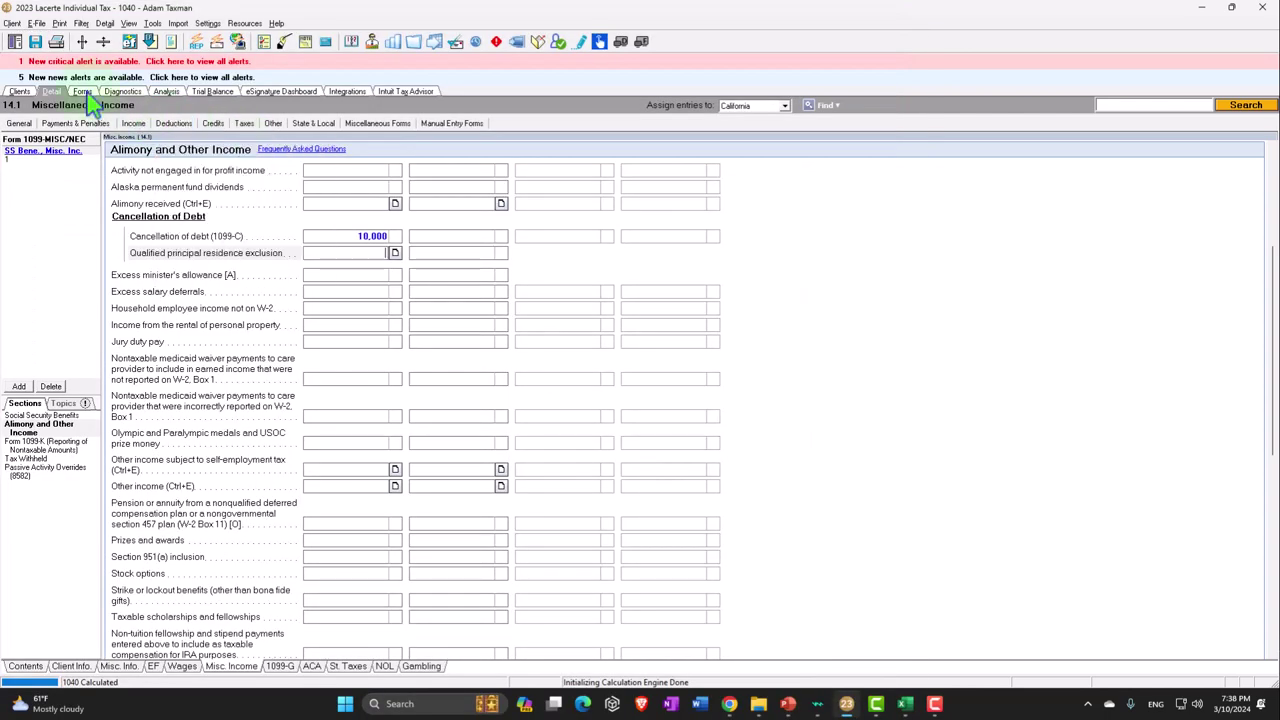
Return to the forms and review the Schedule 1 other income lines and the income section of Form 1040 page 1
click(51, 91)
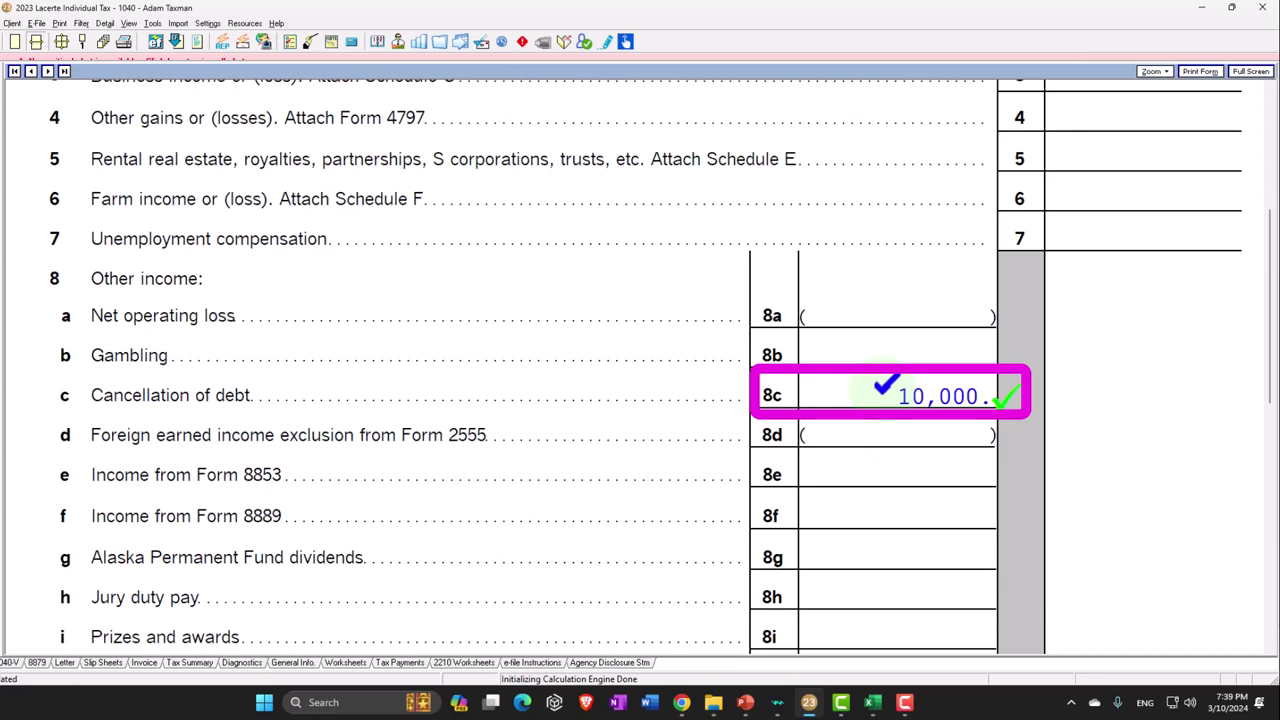
scroll(917, 415, down, 5)
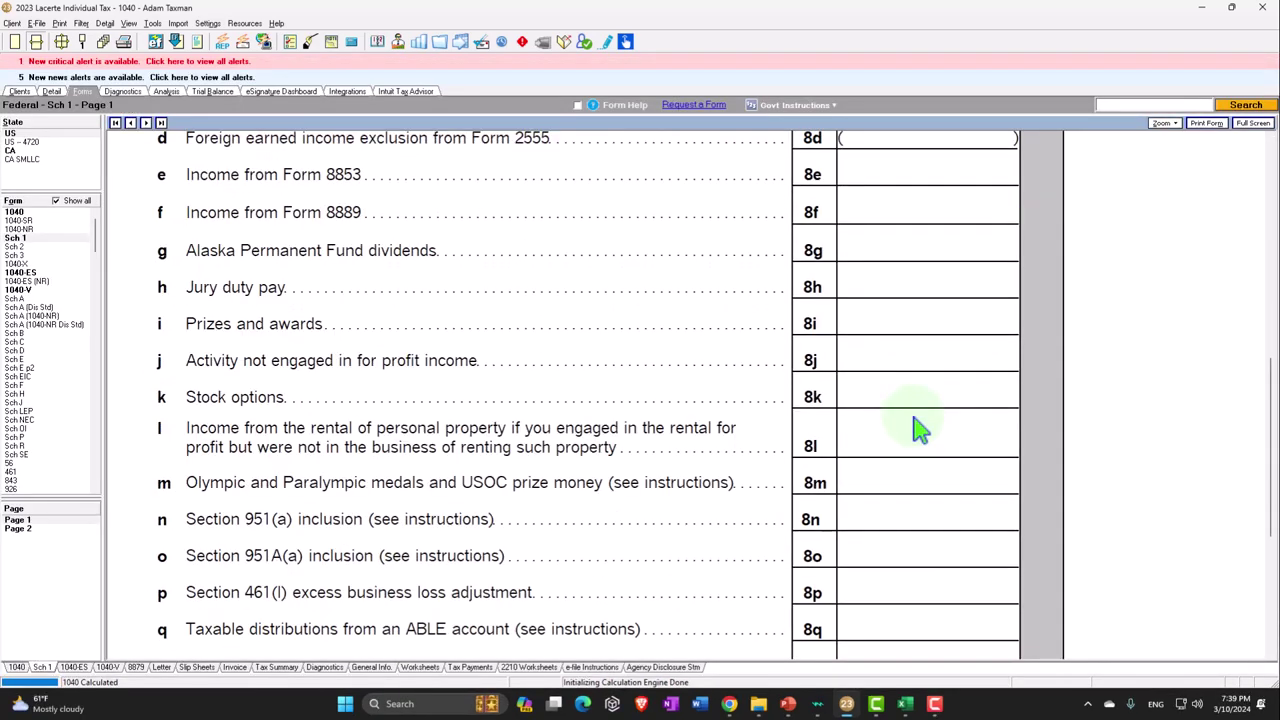
scroll(917, 428, down, 5)
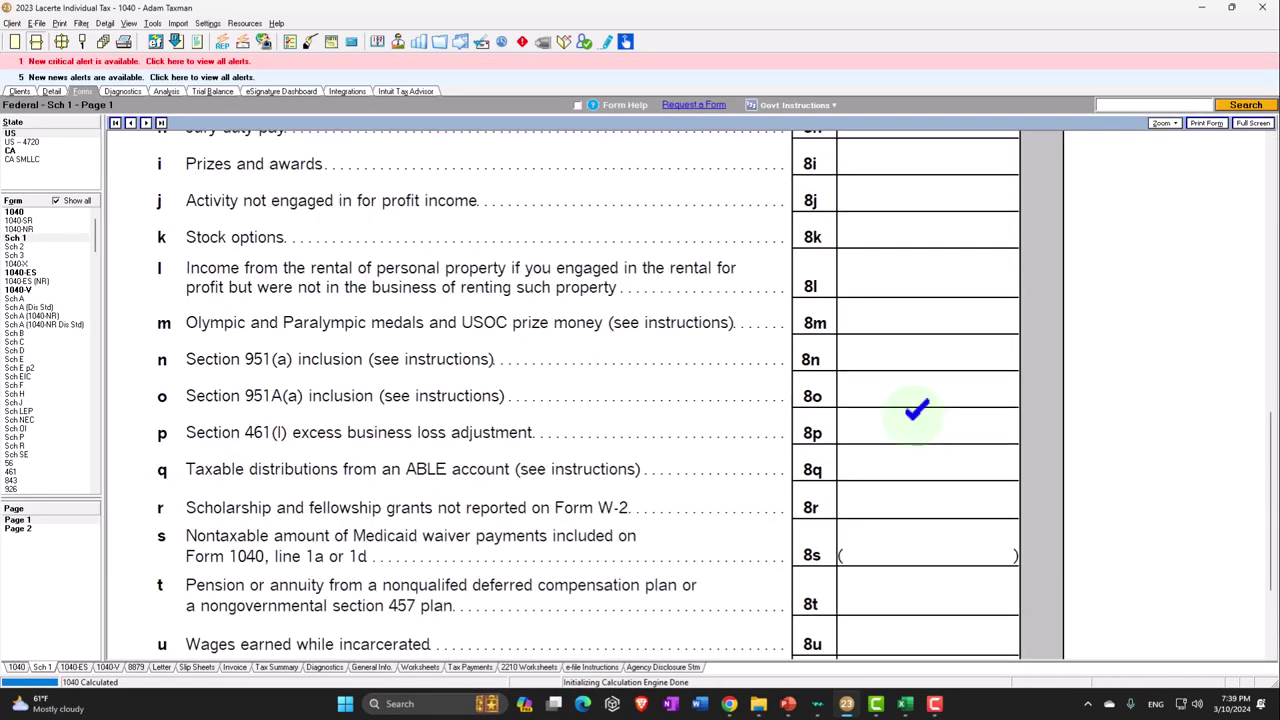
click(18, 238)
scroll(642, 443, down, 15)
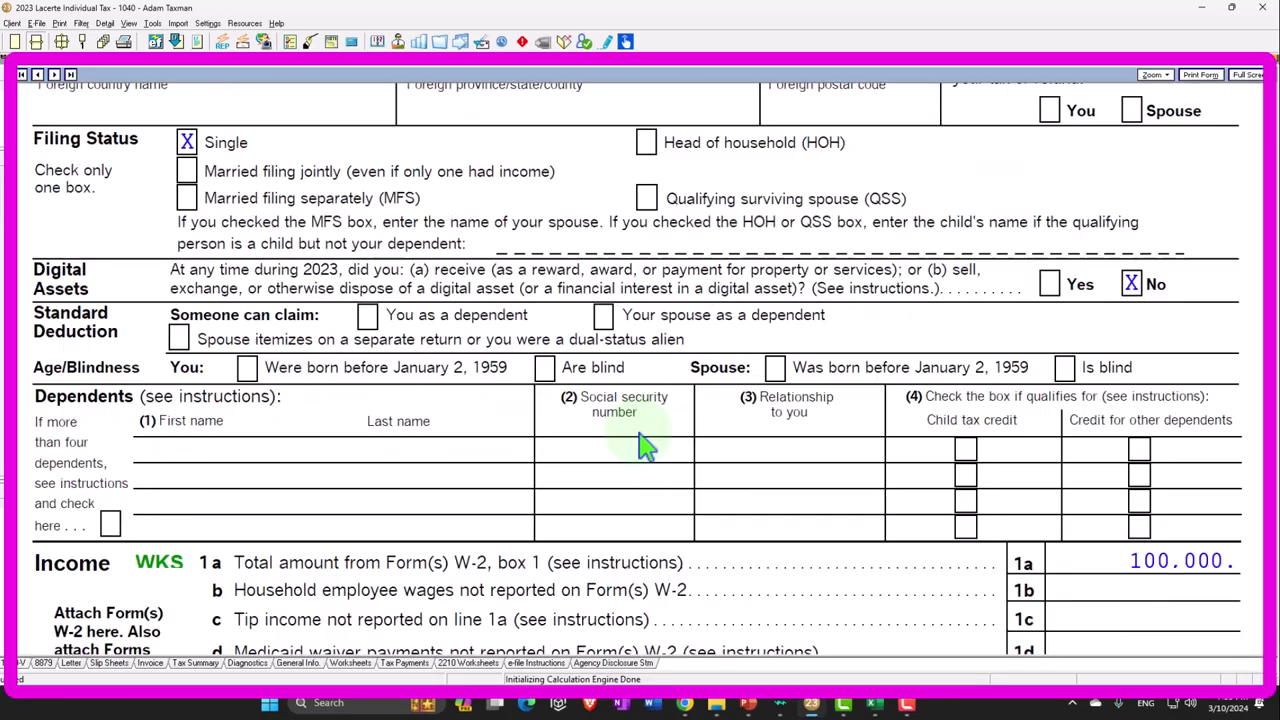
scroll(645, 447, down, 5)
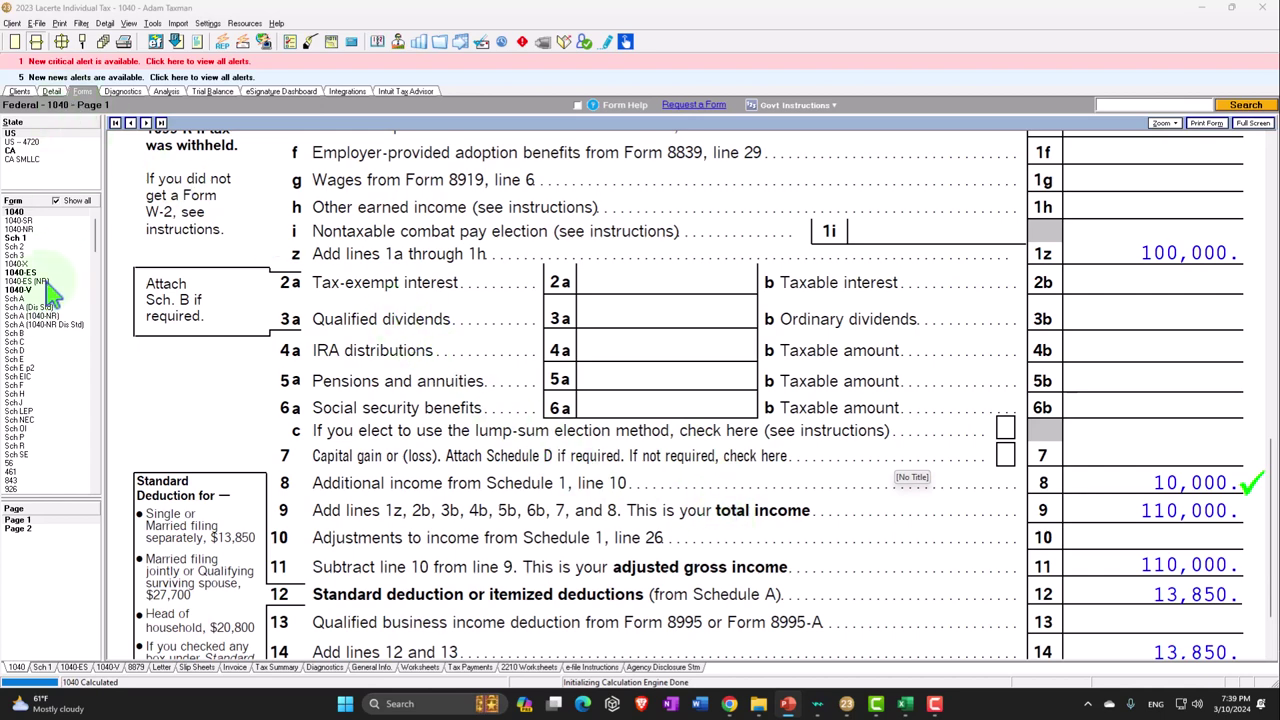
Clear the Cancellation of debt (1099-C) amount through the input for Schedule 1 line 8c and return to the forms
click(26, 238)
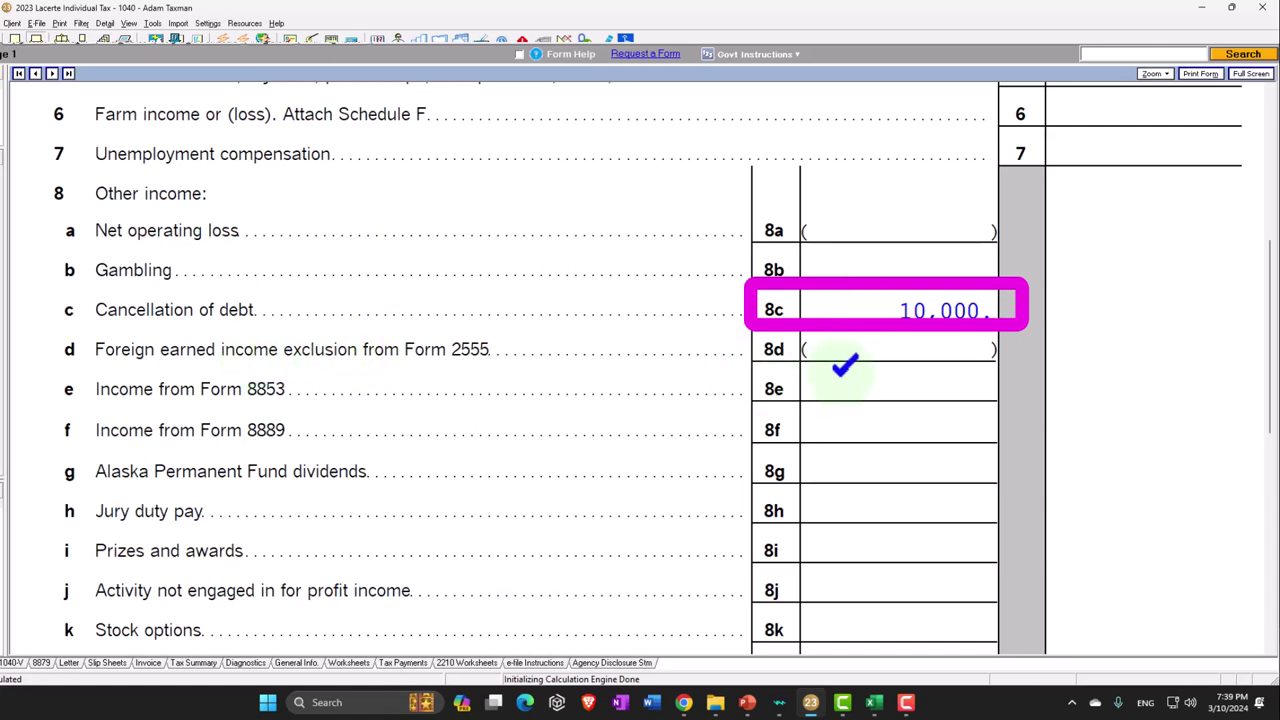
right_click(874, 308)
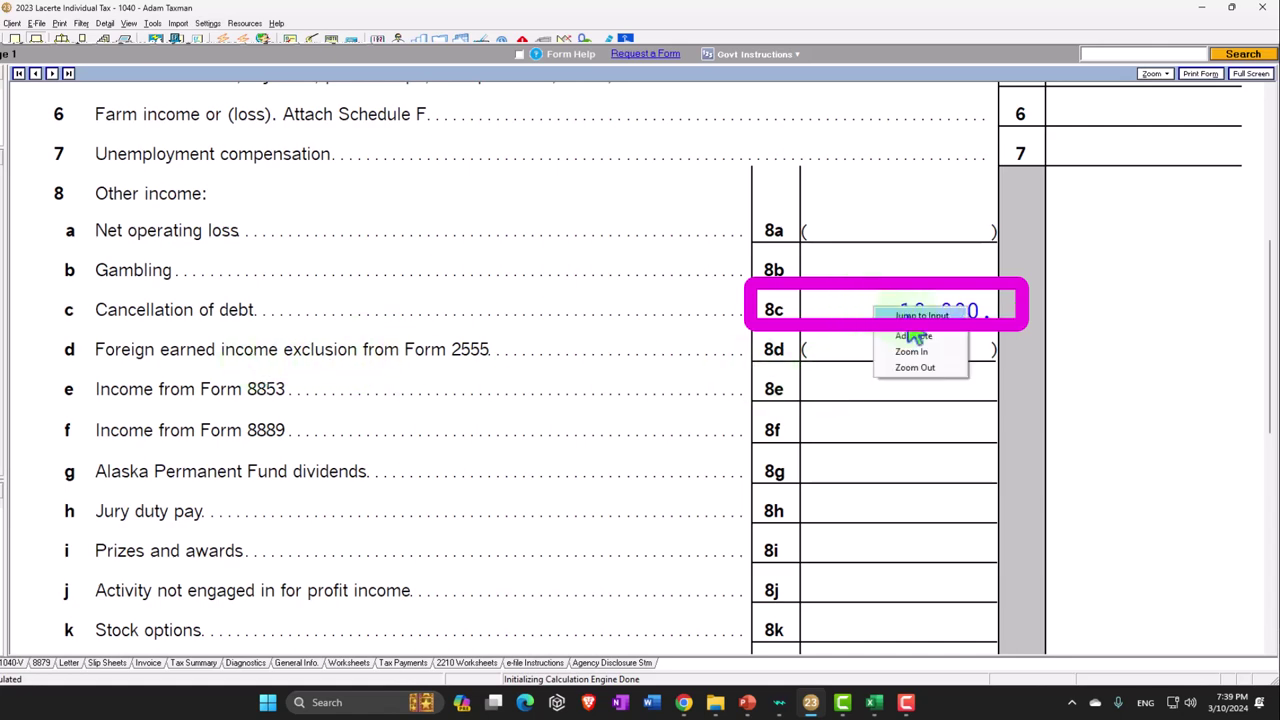
click(920, 316)
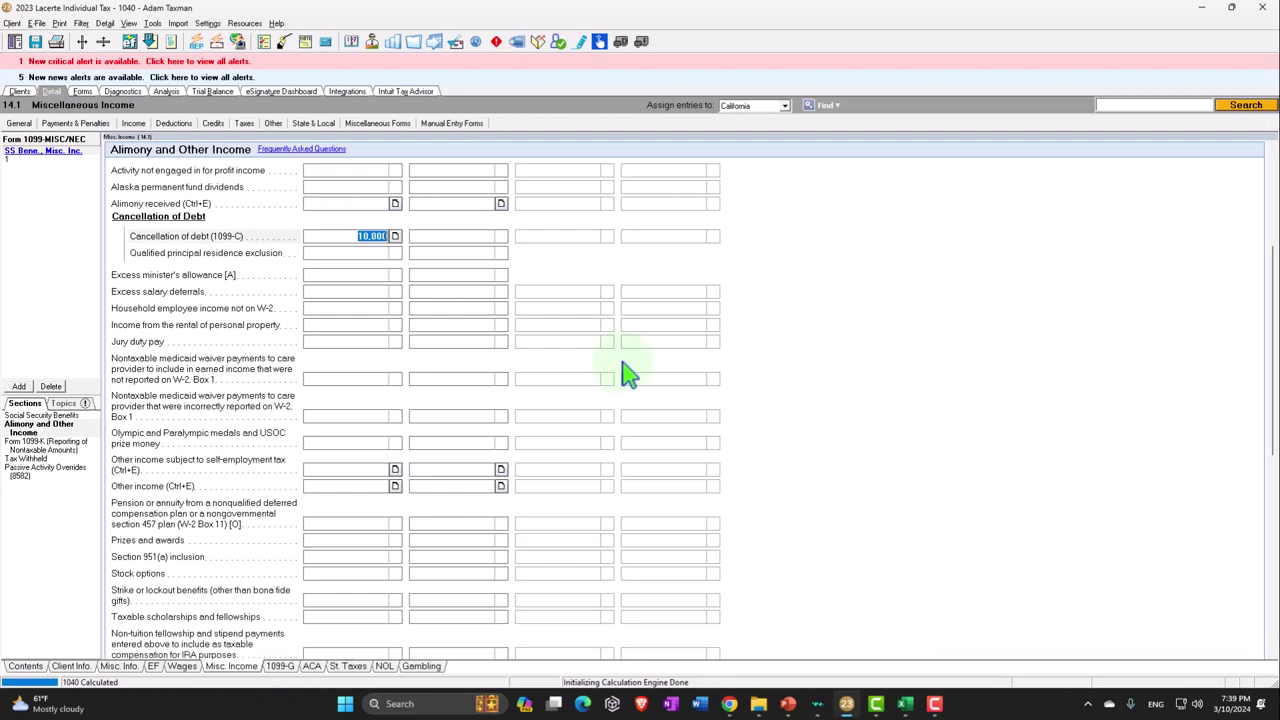
click(86, 91)
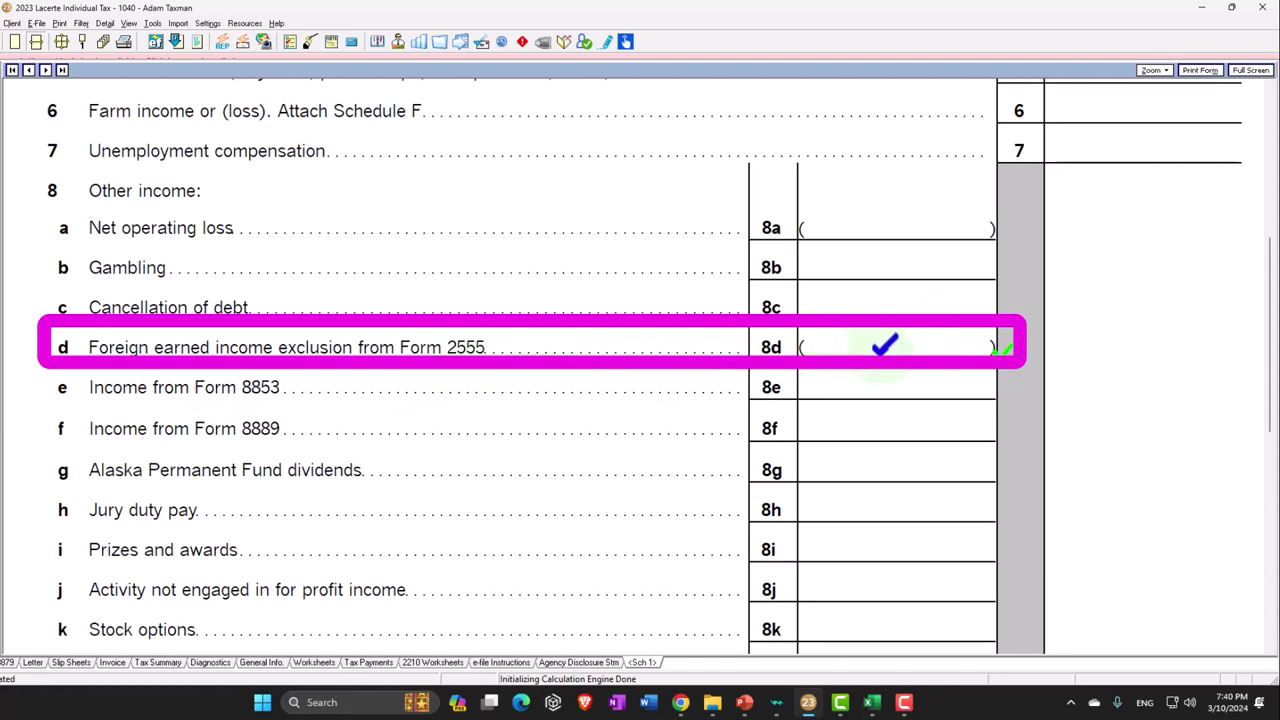
Jump from Schedule 1 line 8d to the Foreign Wages activity input and close the list of linked inputs
right_click(900, 347)
click(915, 360)
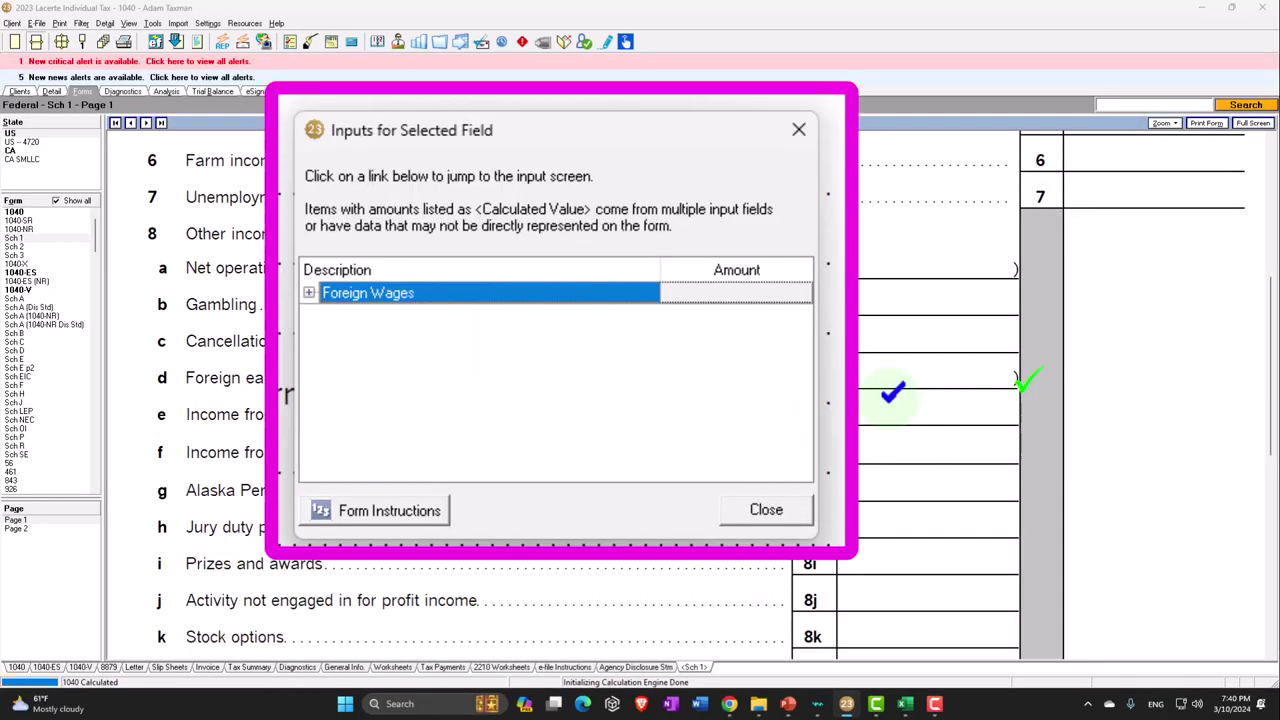
click(309, 292)
click(370, 317)
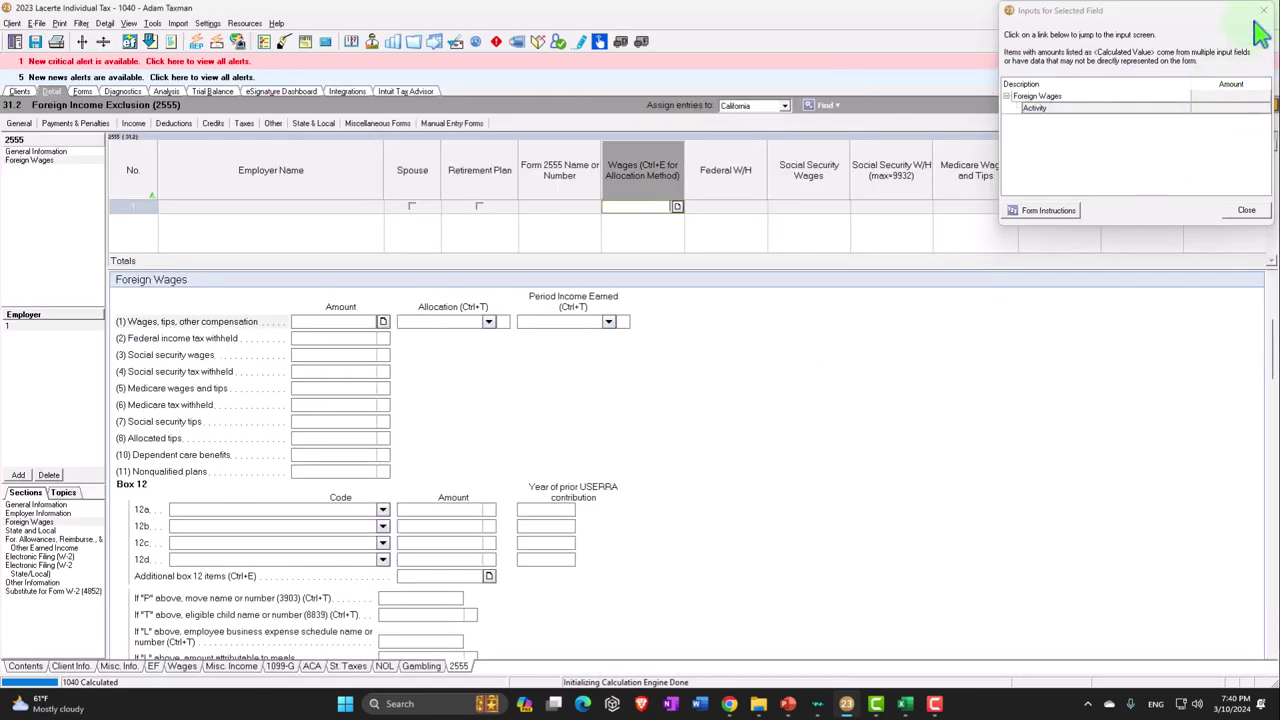
click(1263, 11)
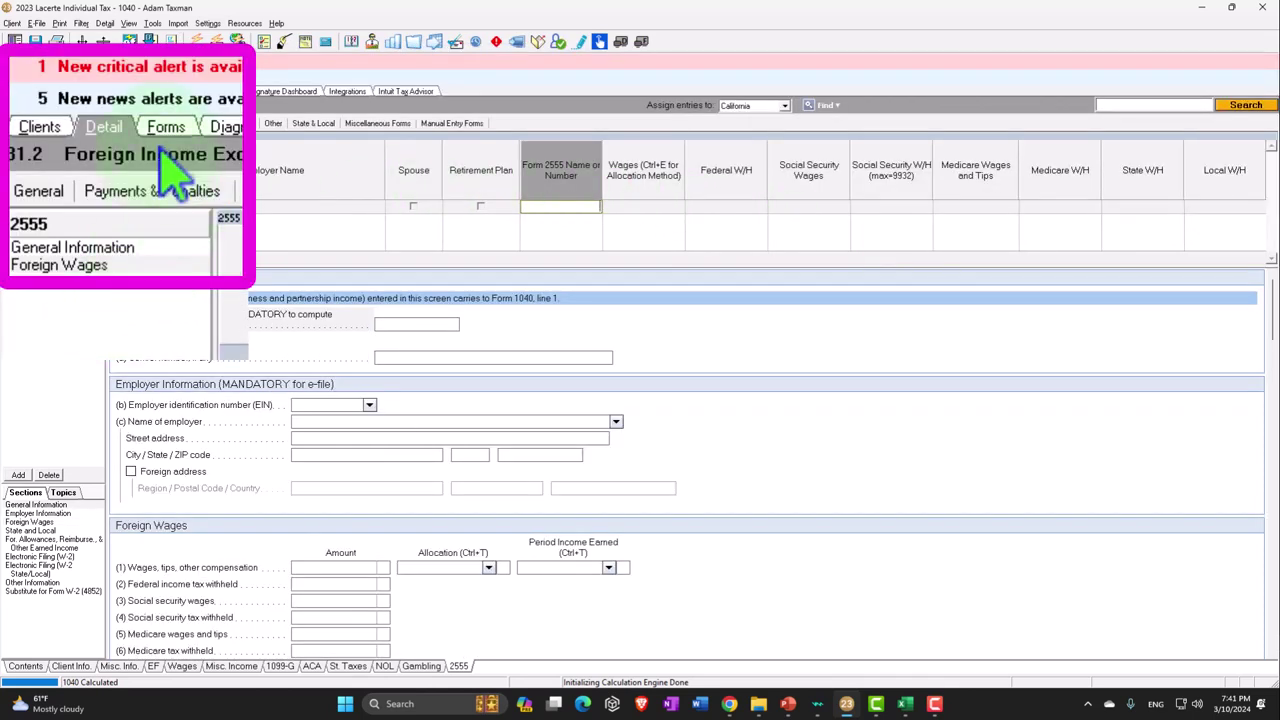
Return to the forms and review Form 2555, Foreign Earned Income, from its beginning
click(82, 92)
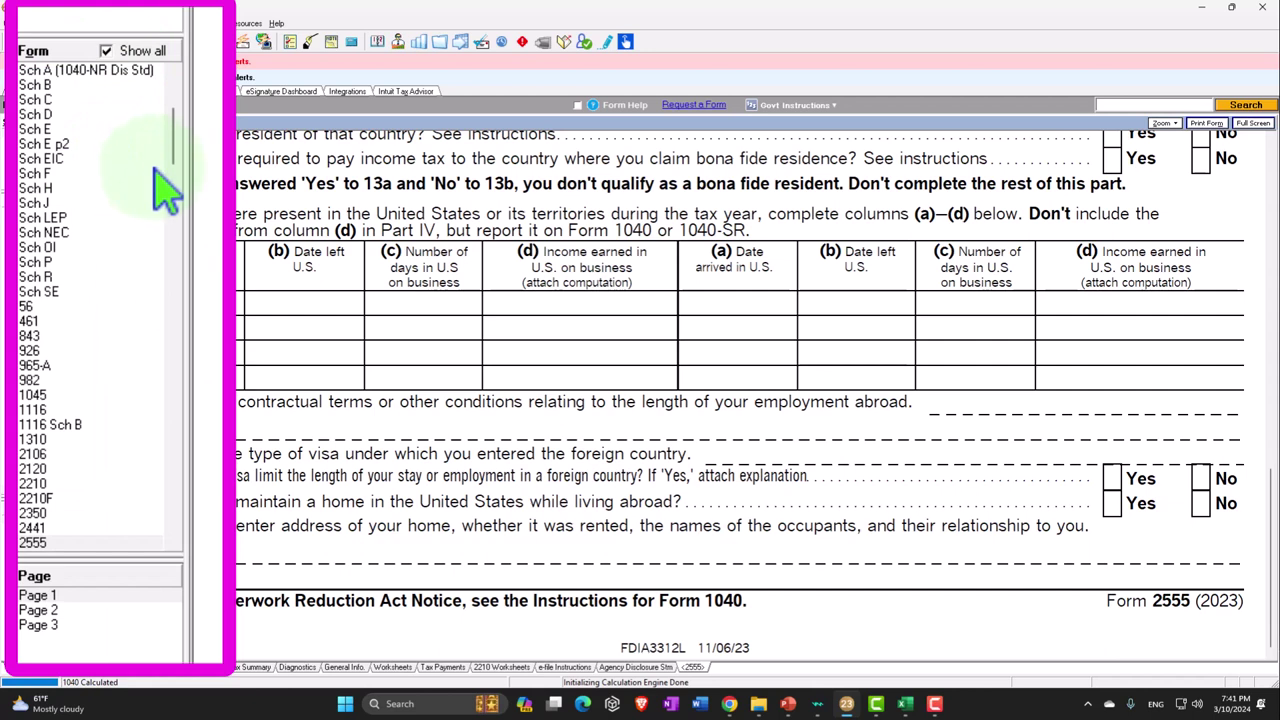
drag(177, 143, 177, 177)
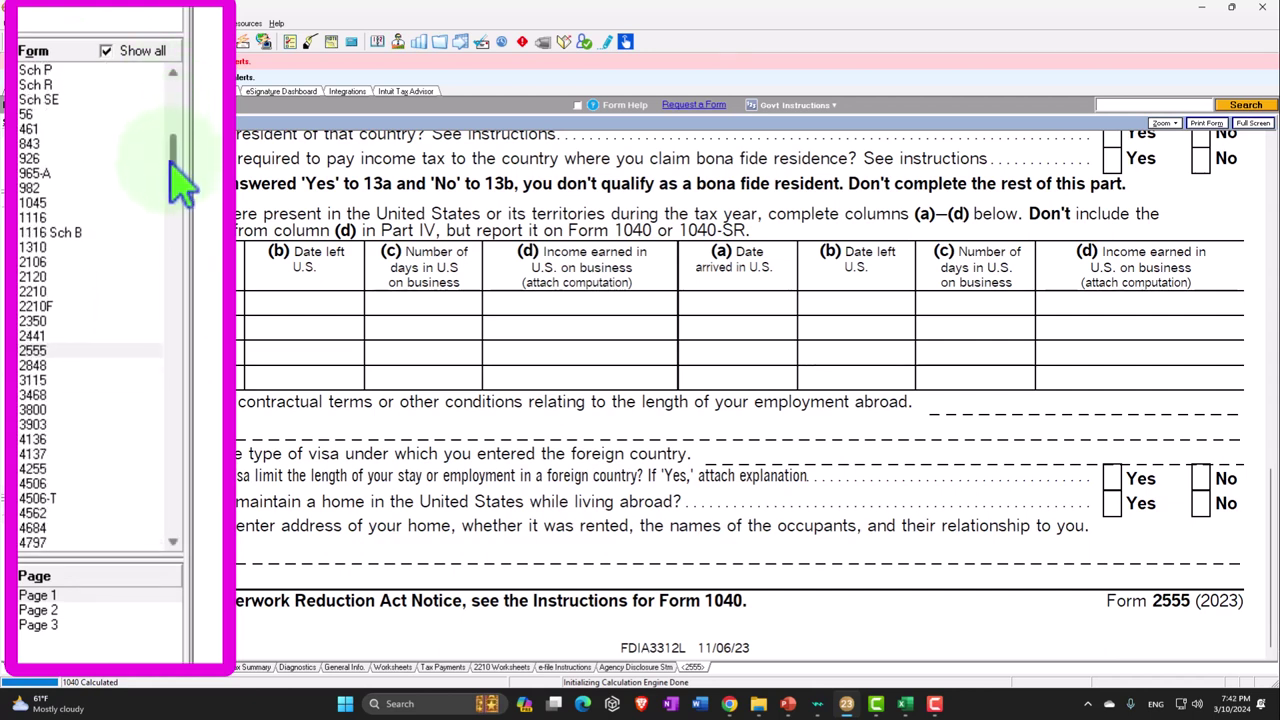
click(72, 350)
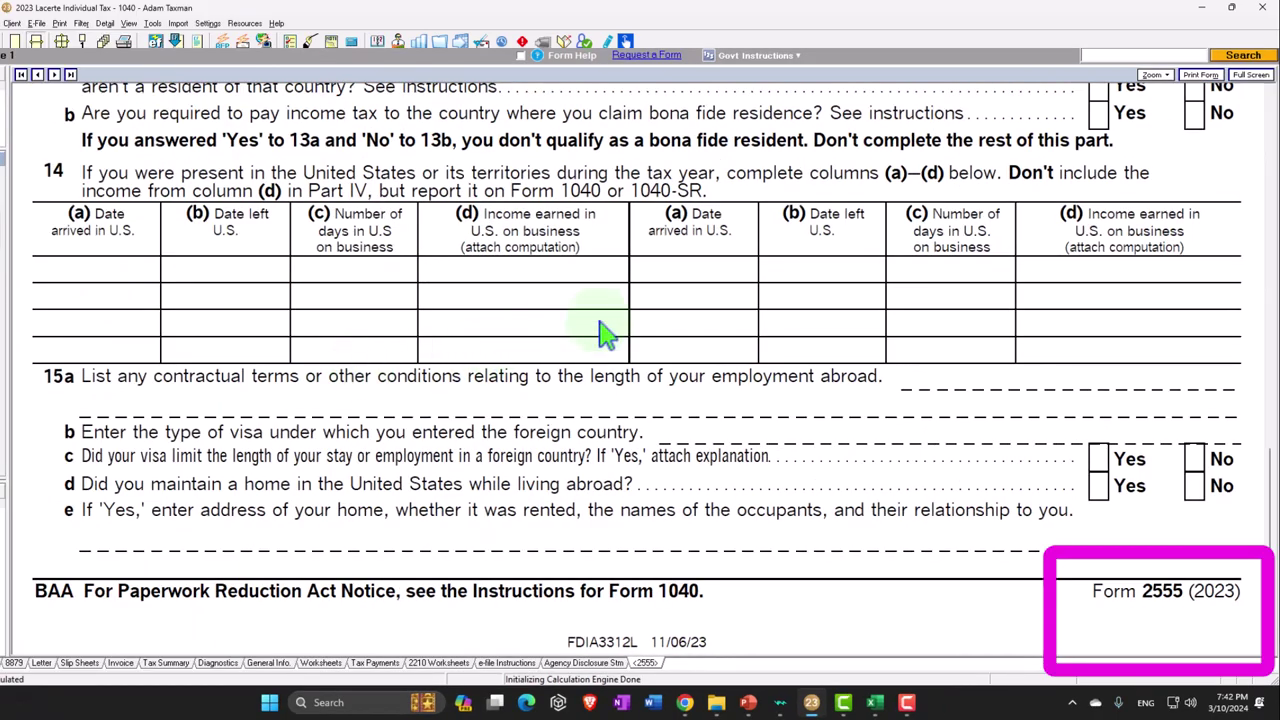
drag(1260, 486, 1262, 95)
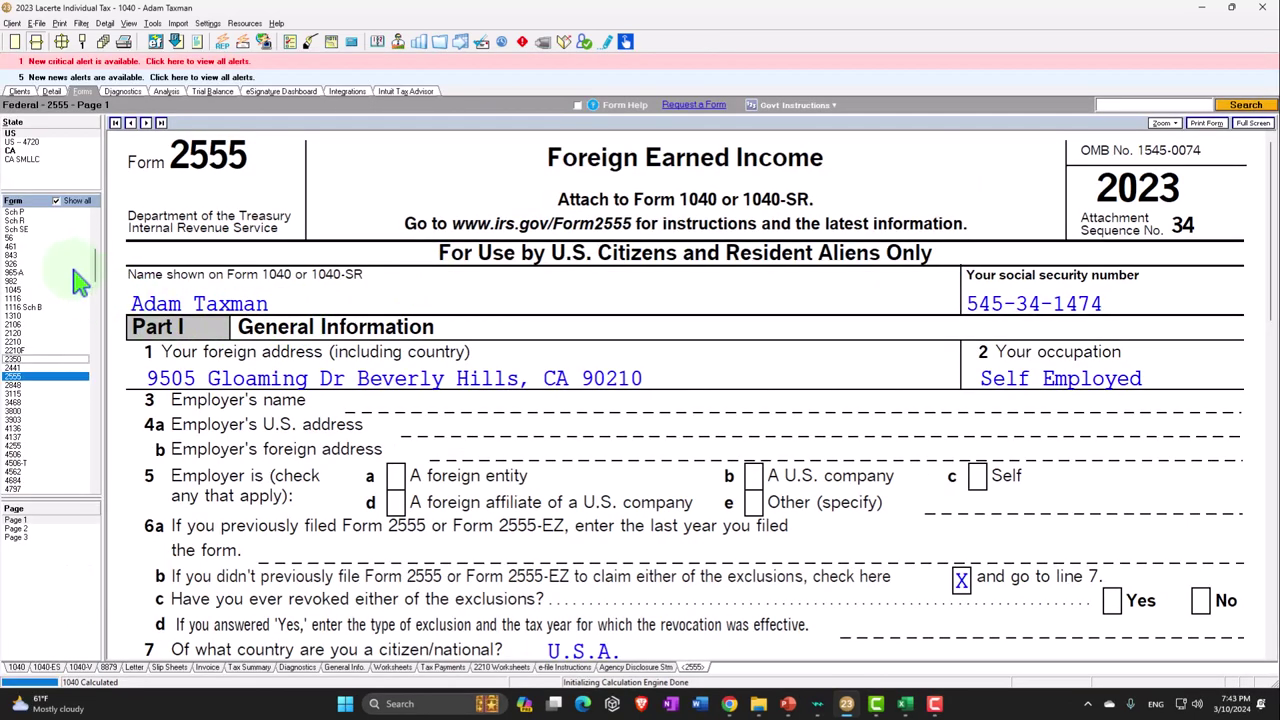
Return to the Schedule 1 other income lines and tick line 8e, Income from Form 8853, and line 8f, Income from Form 8889
drag(96, 270, 100, 228)
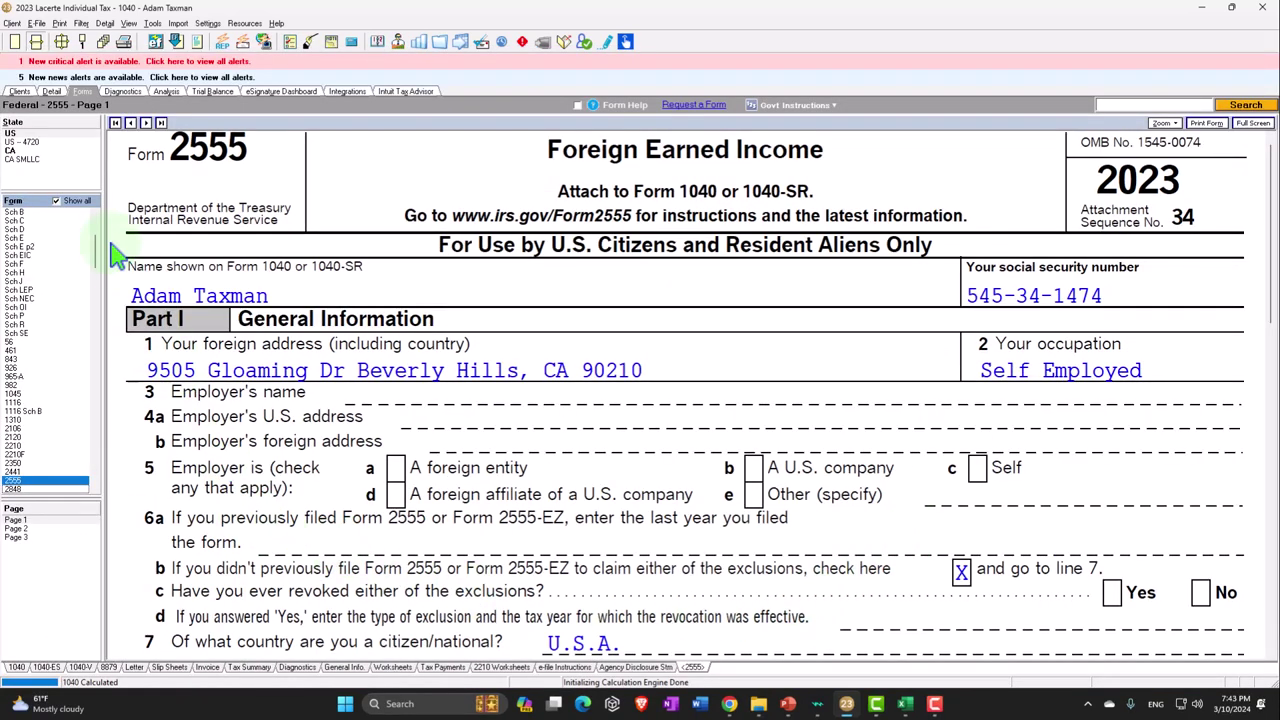
scroll(108, 235, up, 5)
click(25, 238)
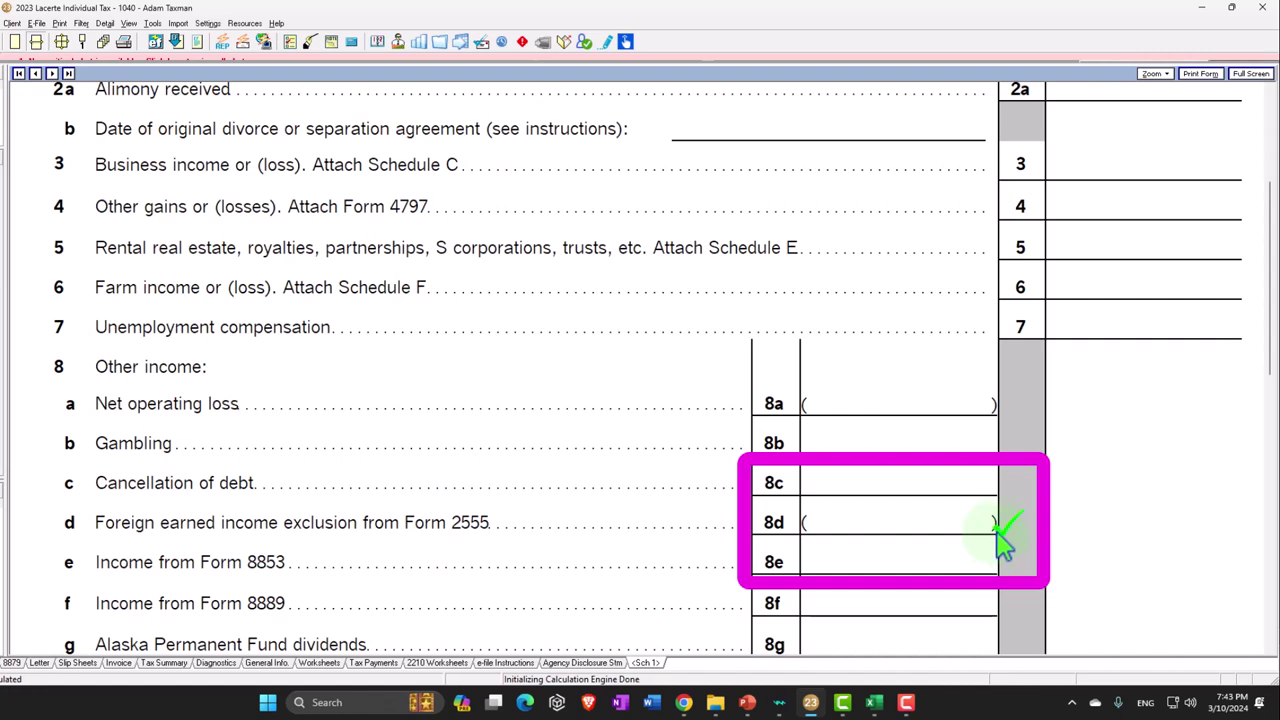
click(957, 401)
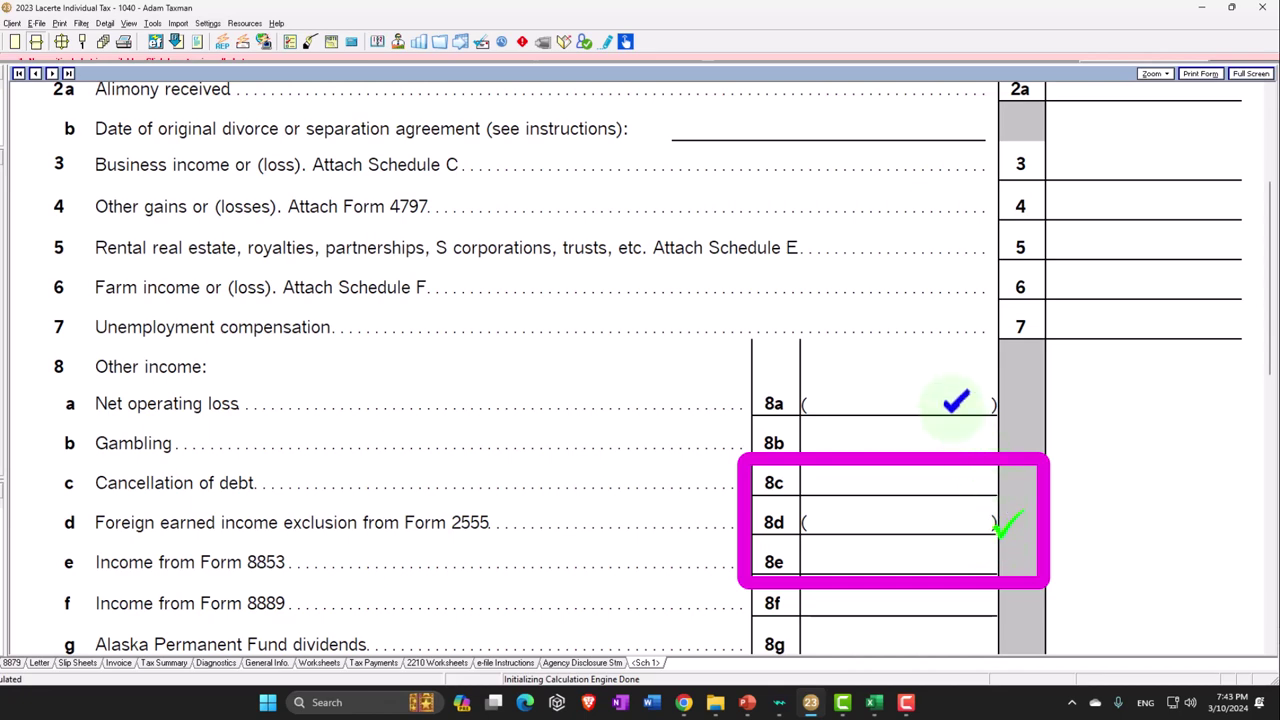
scroll(957, 401, down, 3)
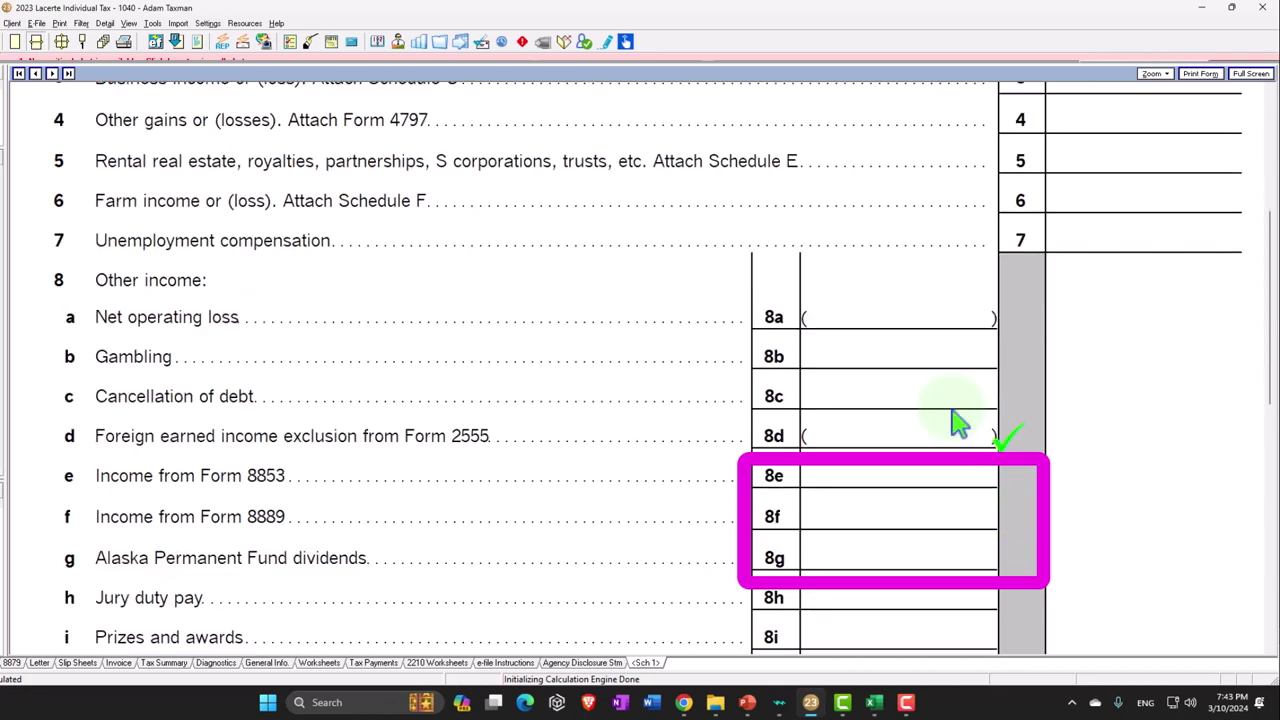
click(878, 458)
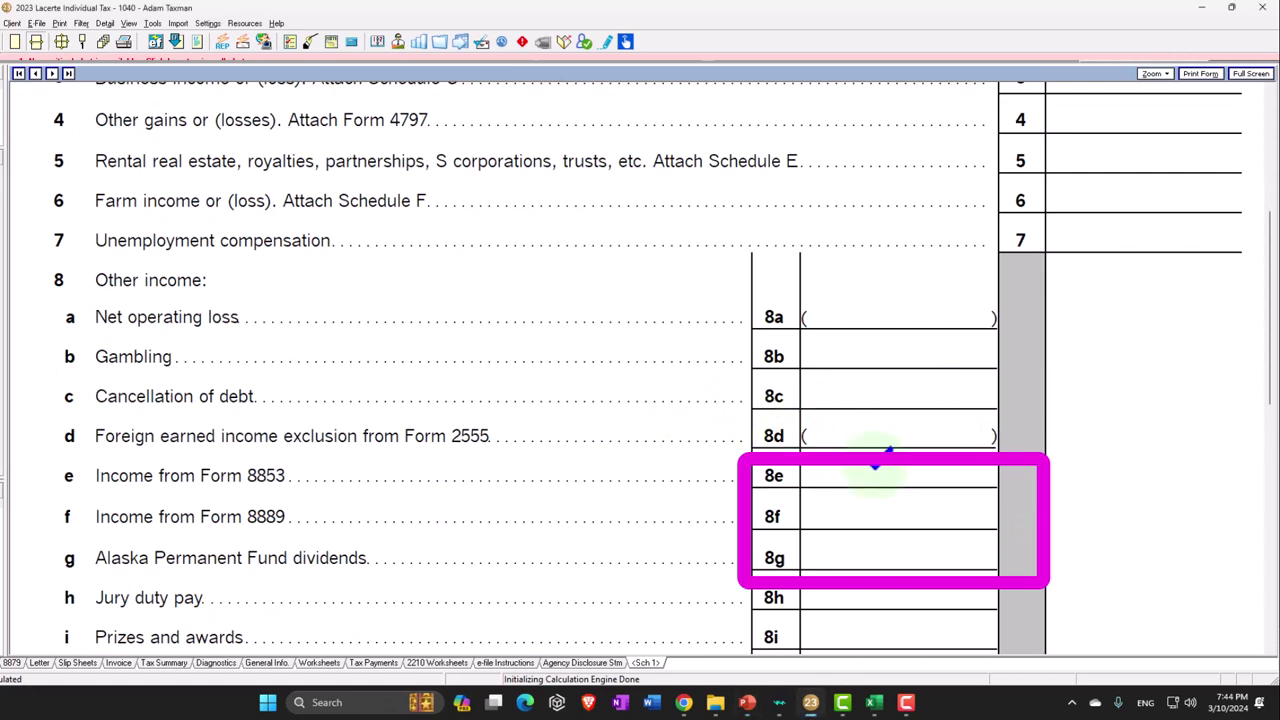
click(875, 472)
click(886, 512)
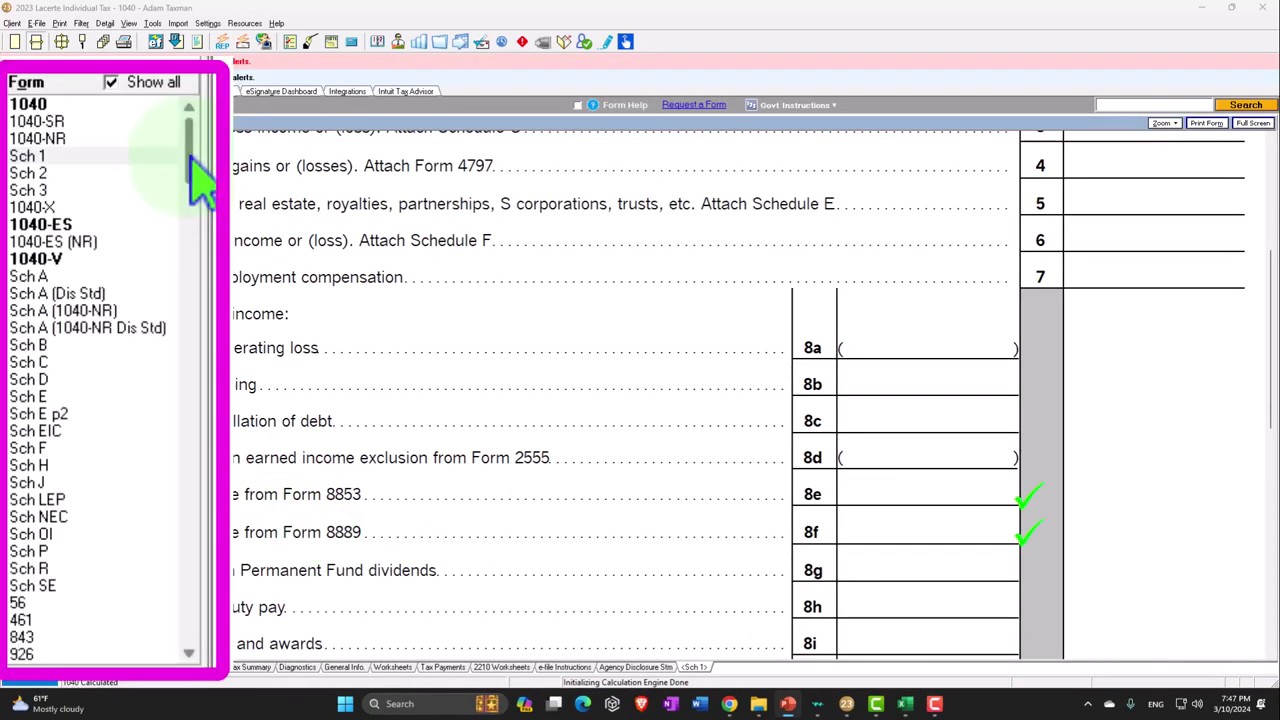
Open Form 8853 on Archer MSAs and Form 8889 on Health Savings Accounts for review
drag(192, 162, 203, 392)
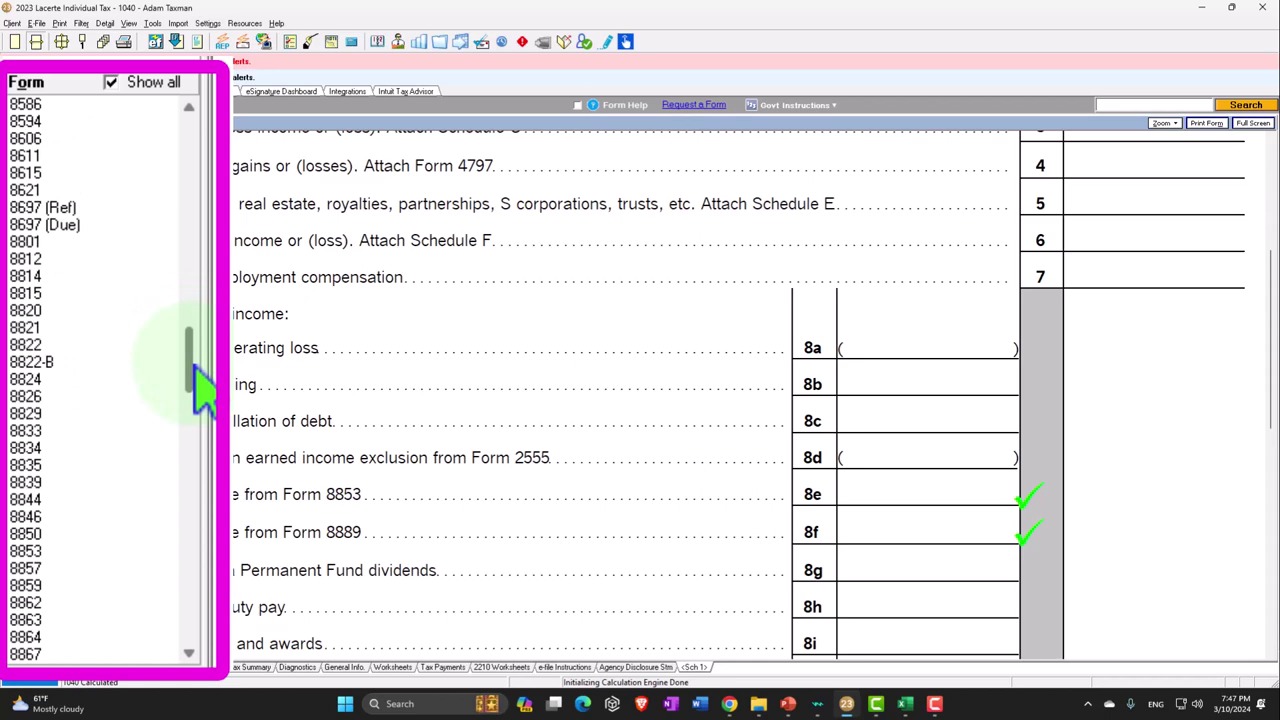
click(83, 551)
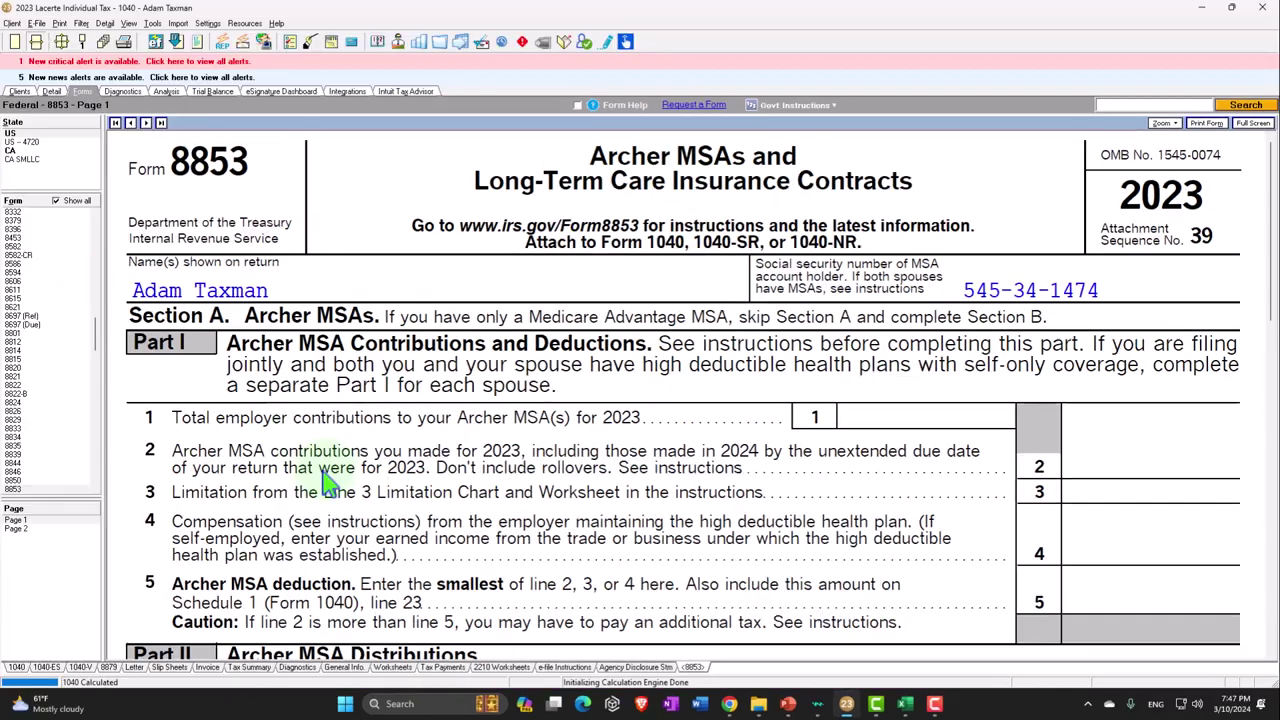
drag(165, 355, 177, 385)
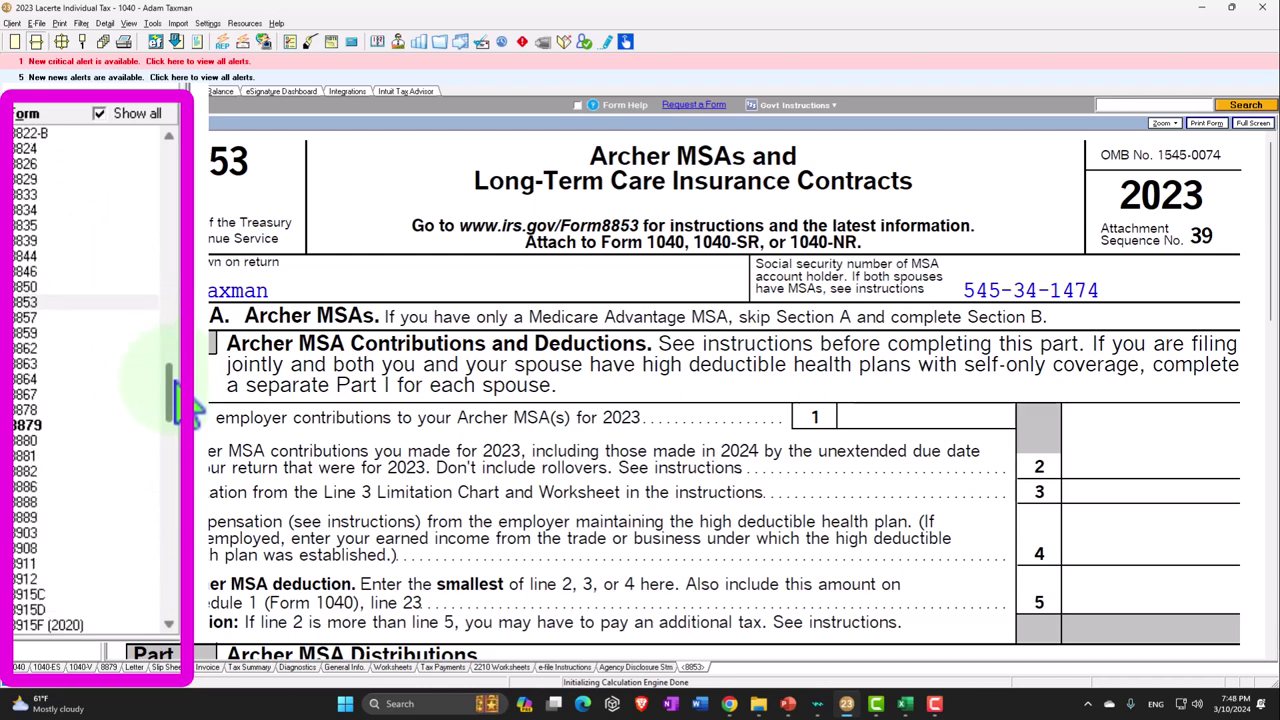
double_click(57, 514)
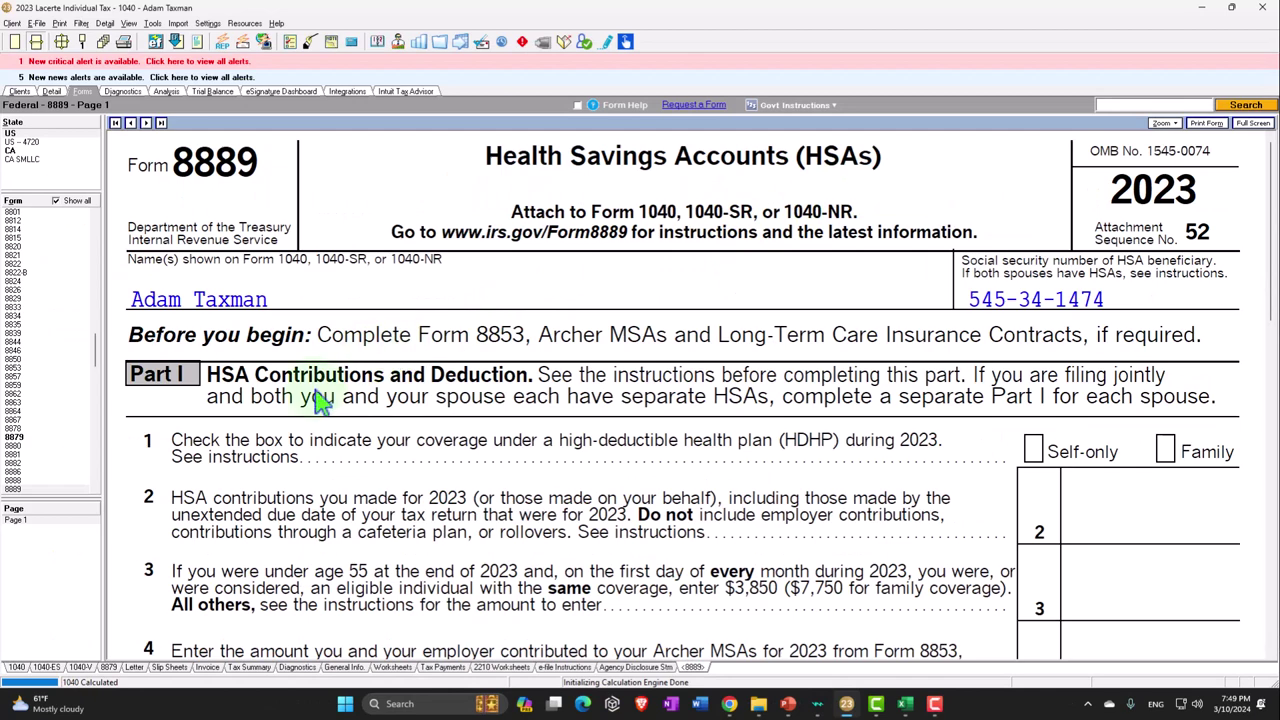
Return to Schedule 1 and go through the other income lines from 8f to line 8j
drag(100, 362, 104, 242)
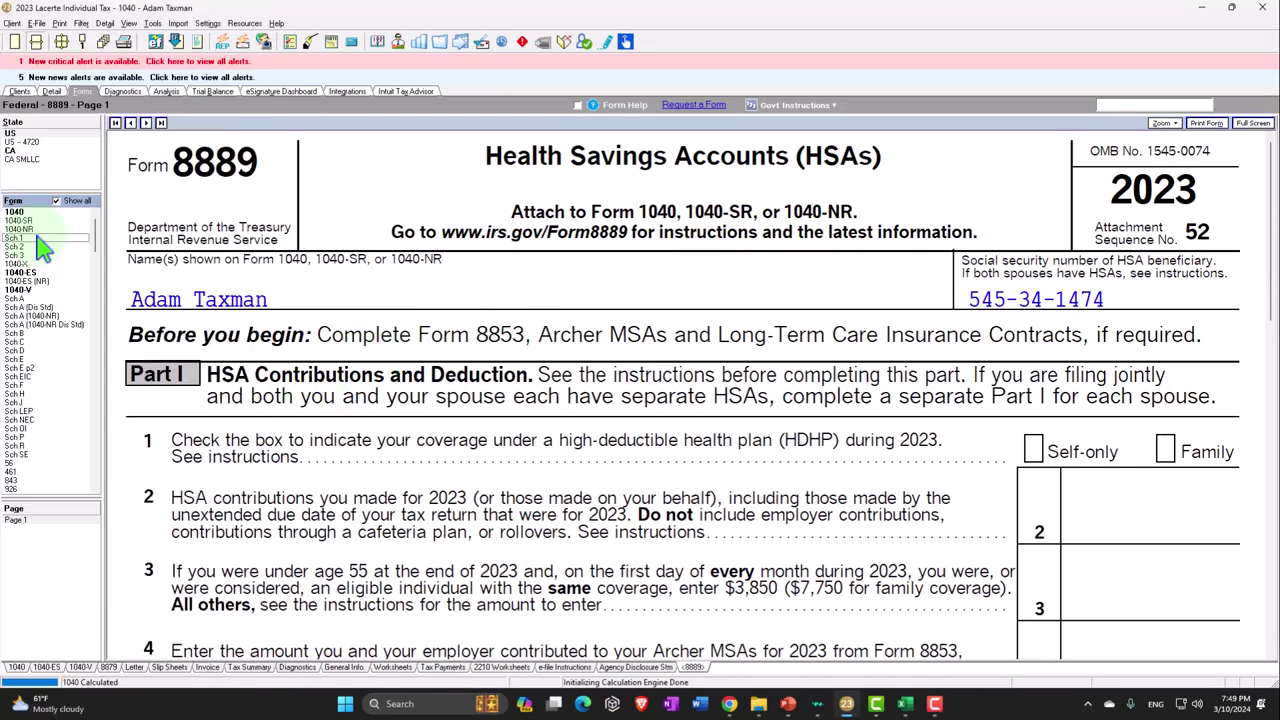
click(28, 123)
scroll(395, 455, down, 5)
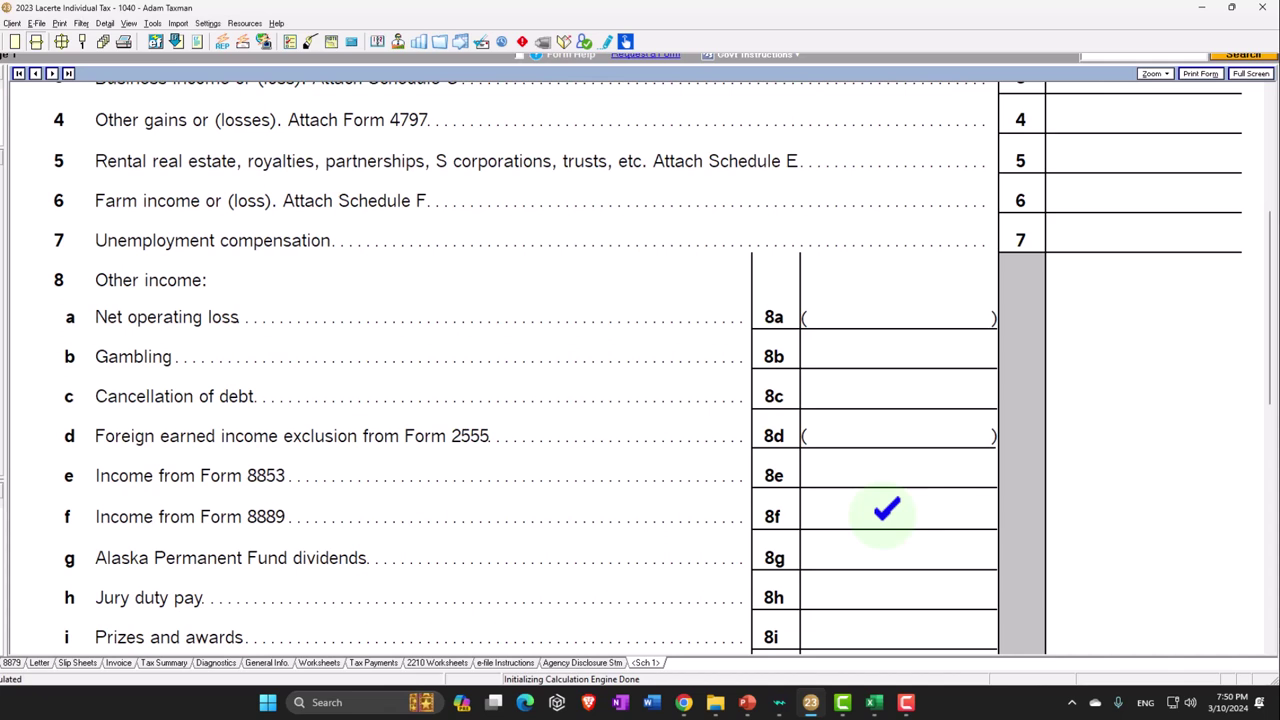
scroll(887, 510, down, 2)
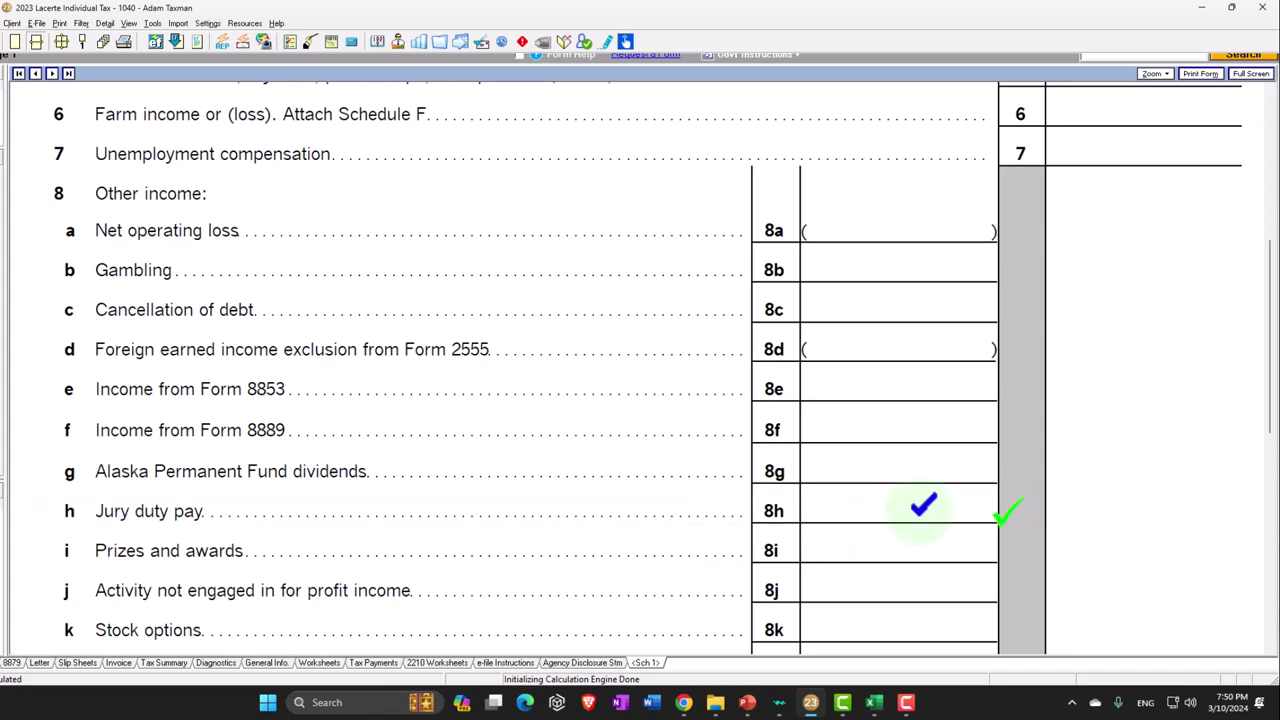
scroll(922, 506, down, 2)
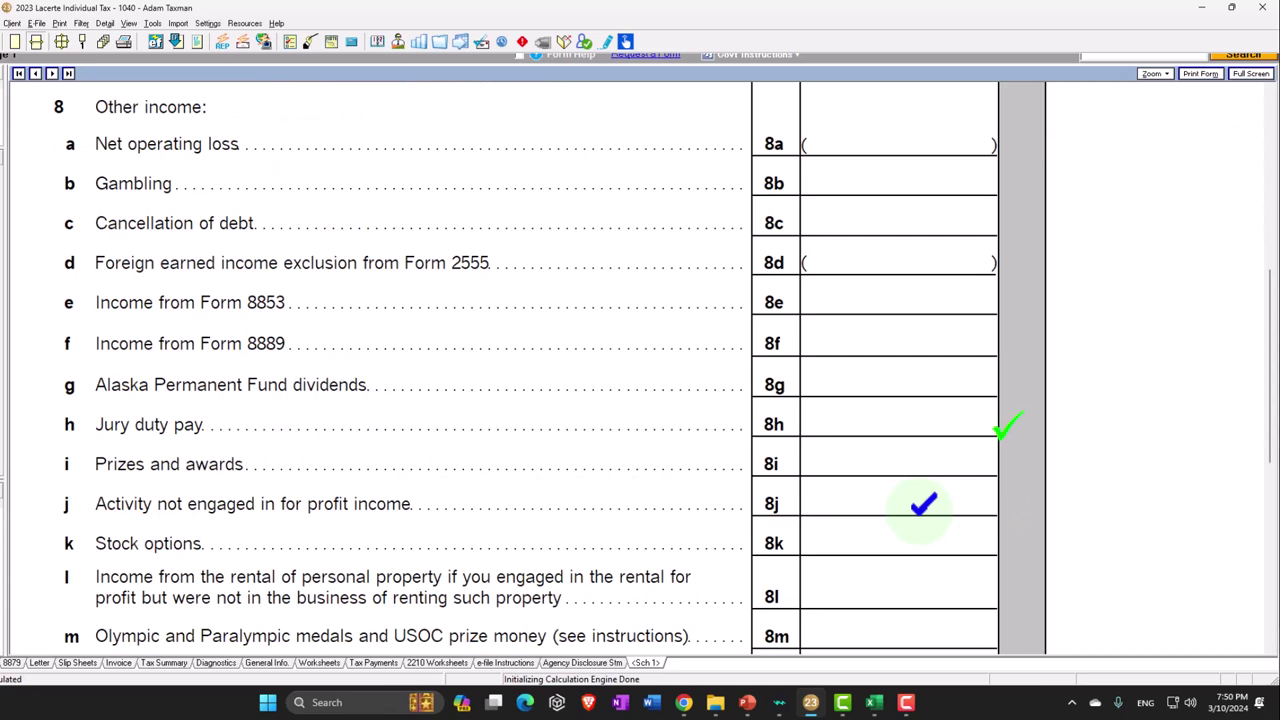
Jump to the input for Schedule 1 line 8h and enter 10,000 as Jury duty pay
right_click(928, 424)
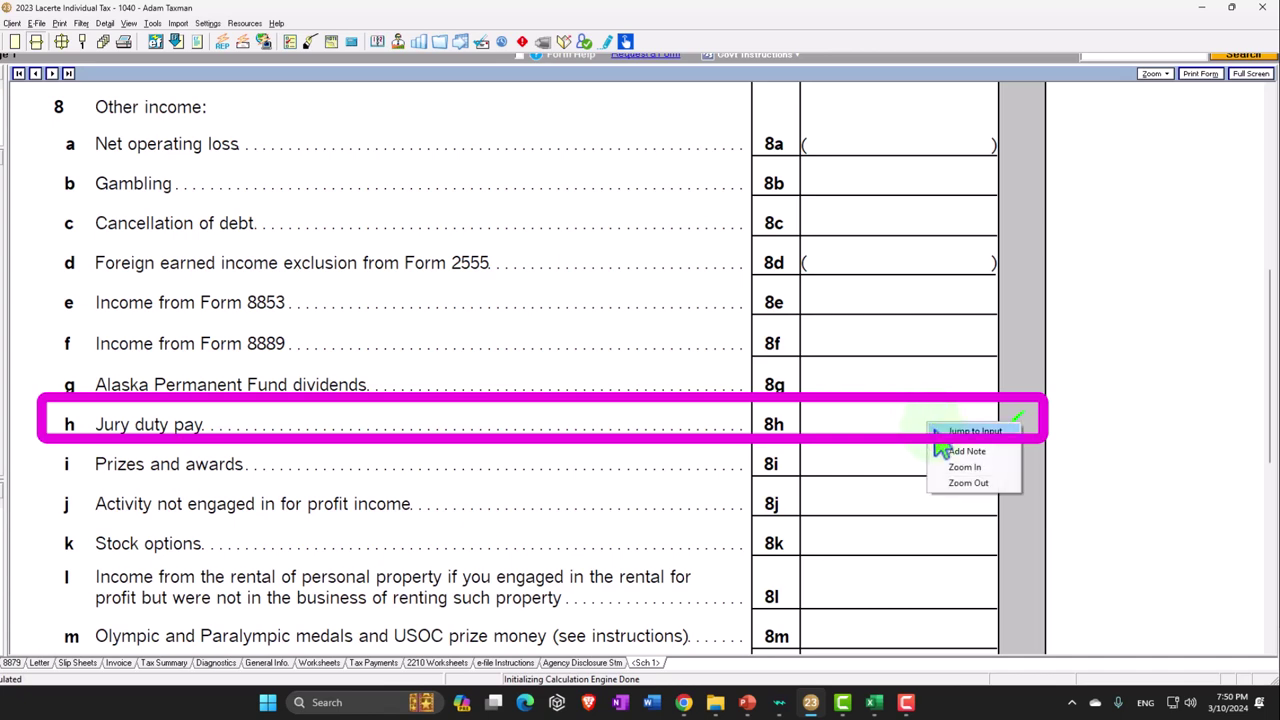
click(940, 434)
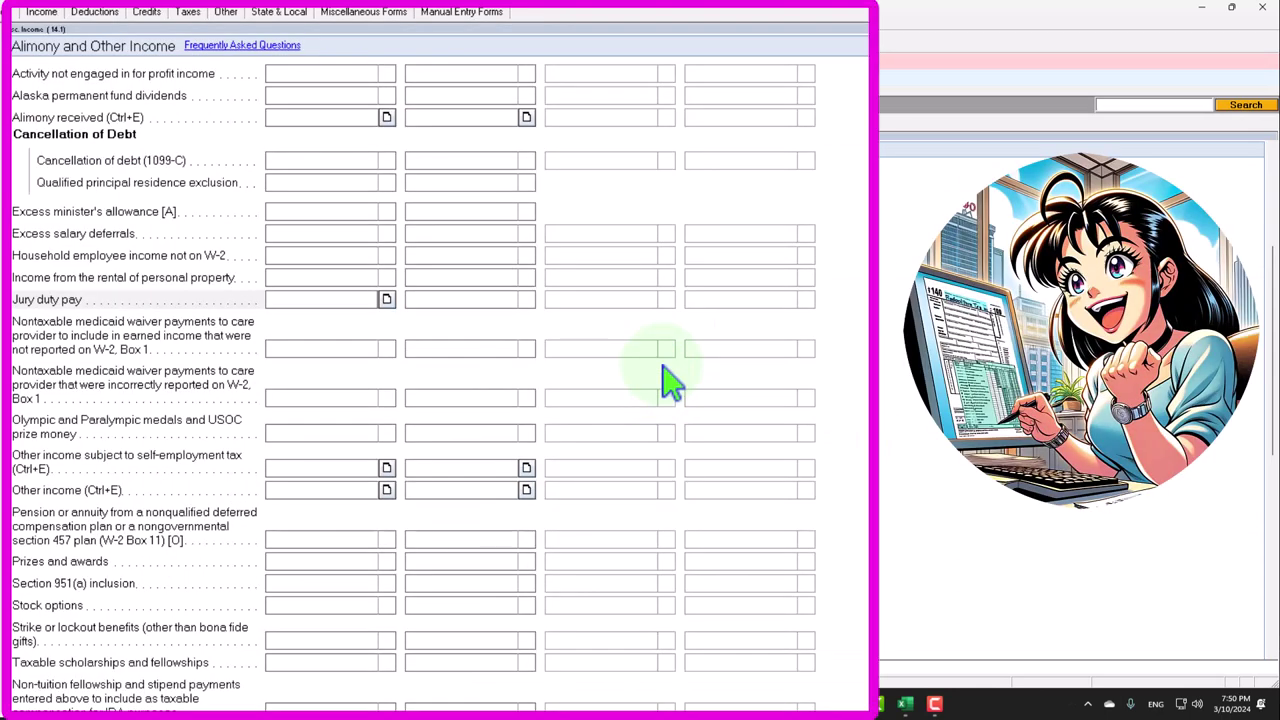
text(10000)
key(Tab)
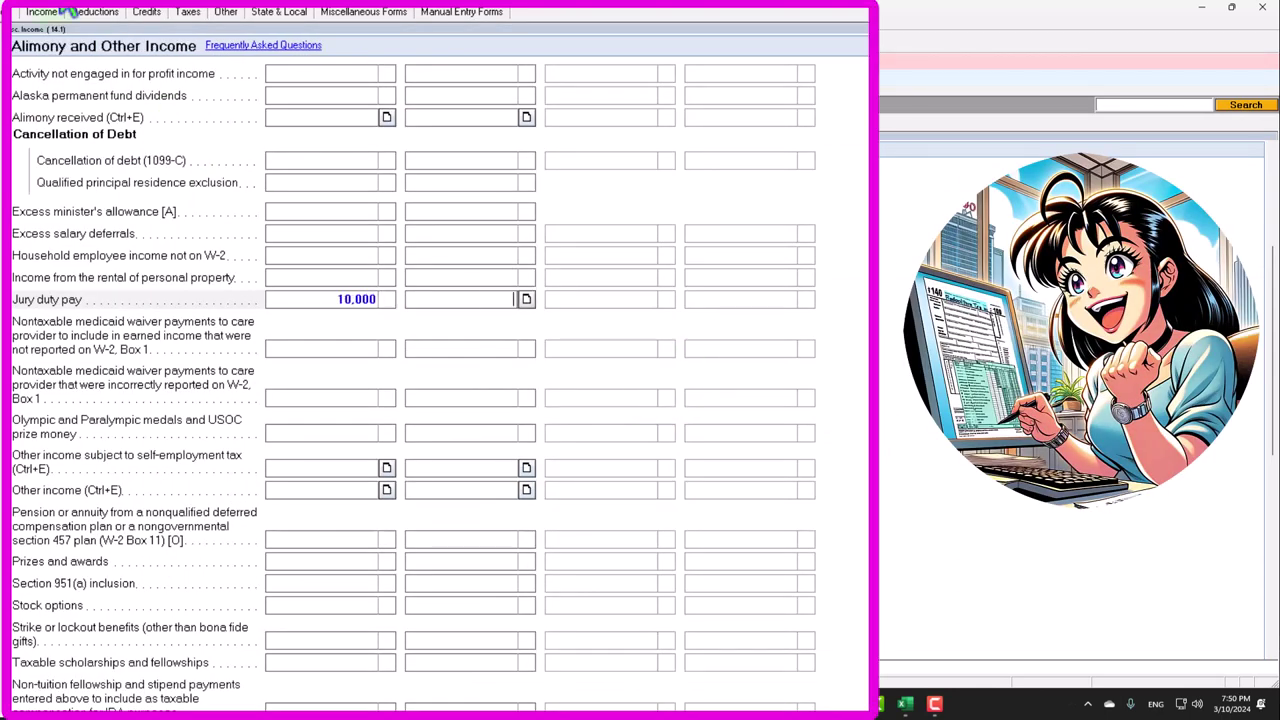
Return to the forms and review the other income lines and the Part II adjustments on Schedule 1
click(82, 91)
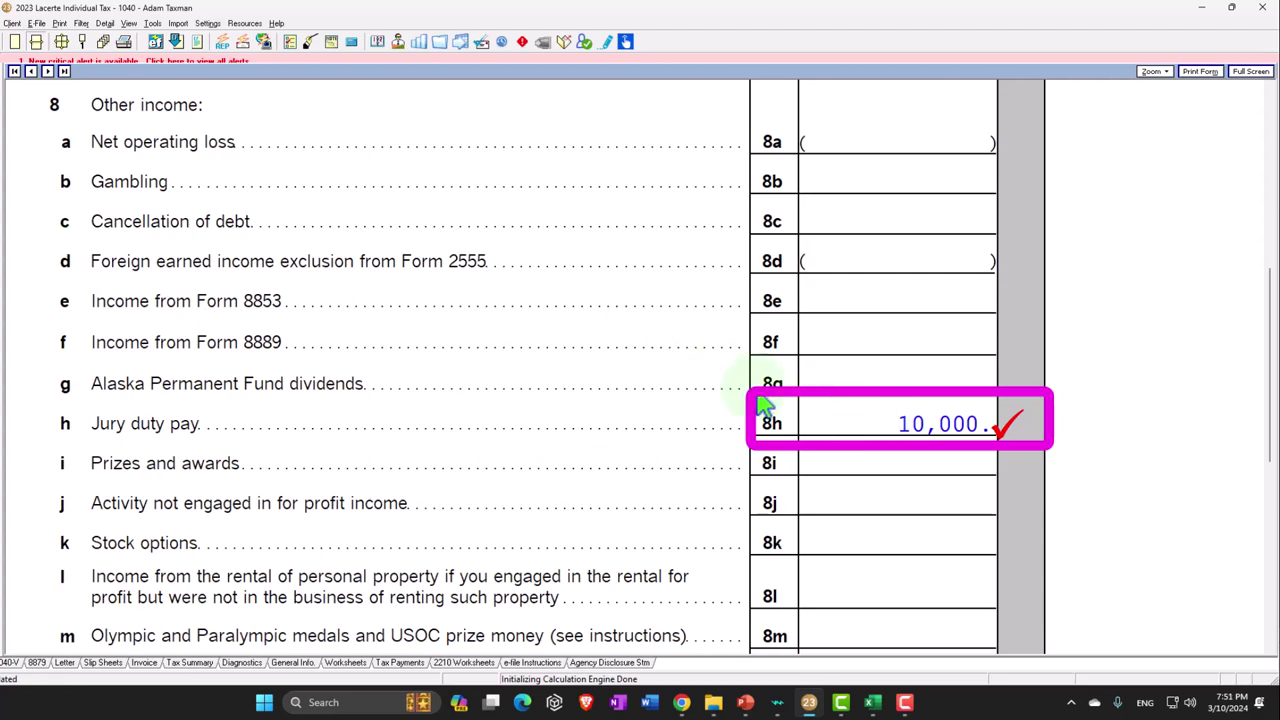
scroll(790, 418, down, 5)
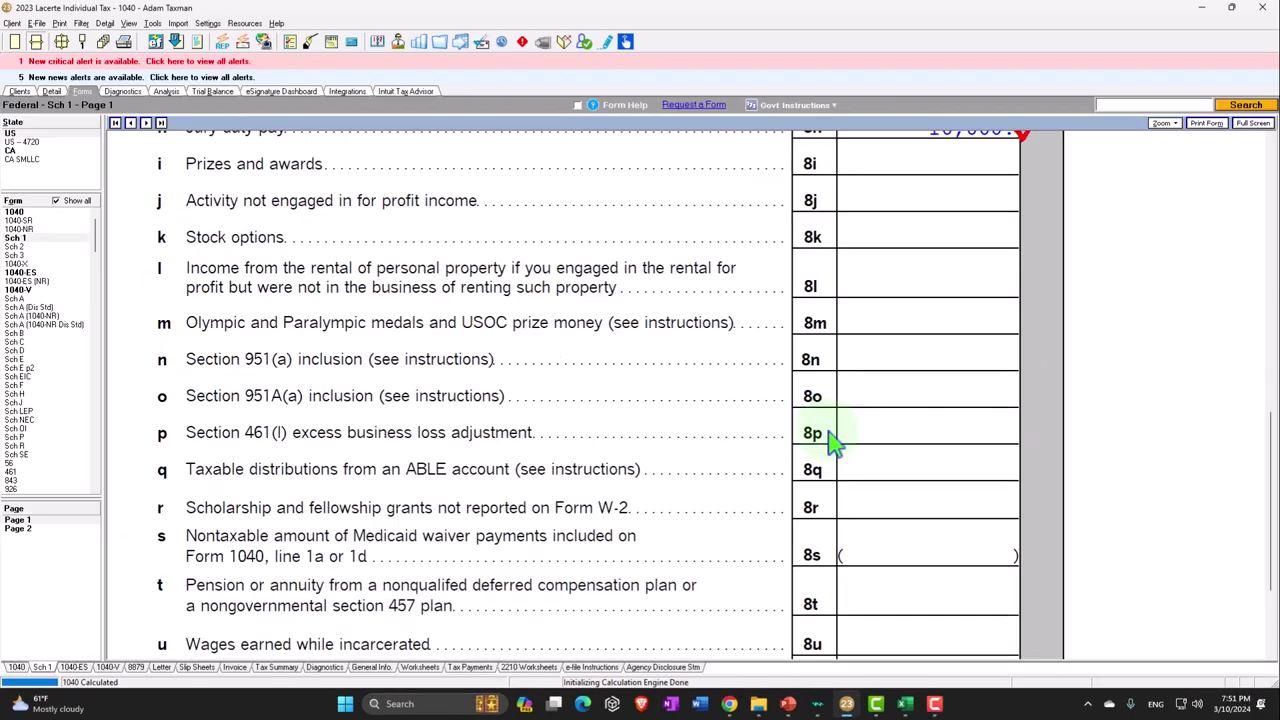
click(20, 528)
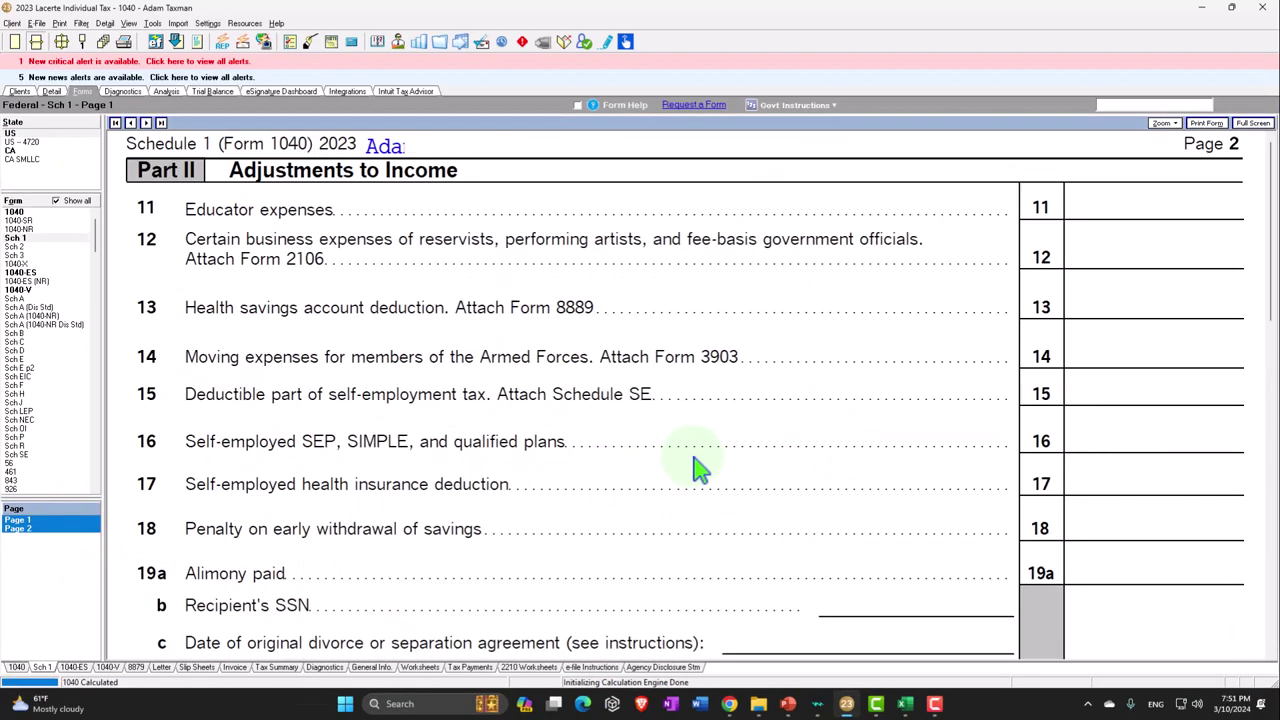
scroll(694, 466, down, 2)
scroll(694, 466, down, 1)
Open Form 1040 page 1 and check the income lines from additional income through taxable income
click(38, 213)
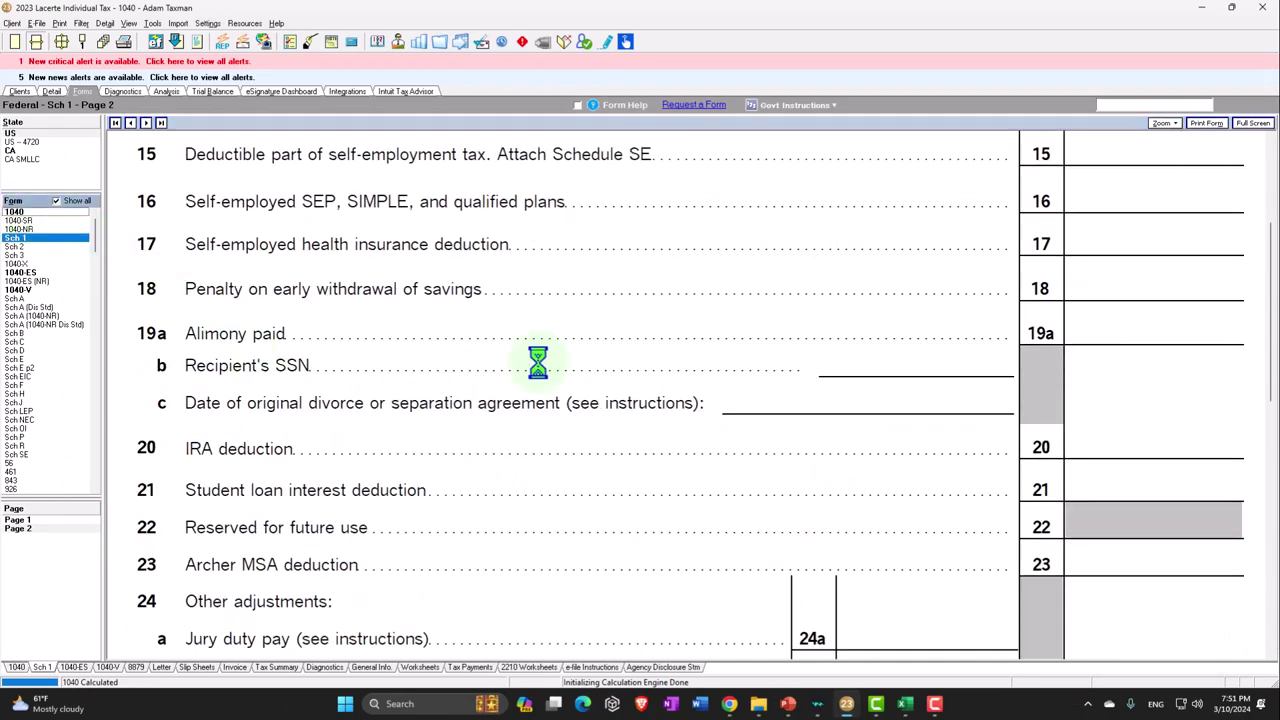
scroll(560, 385, down, 10)
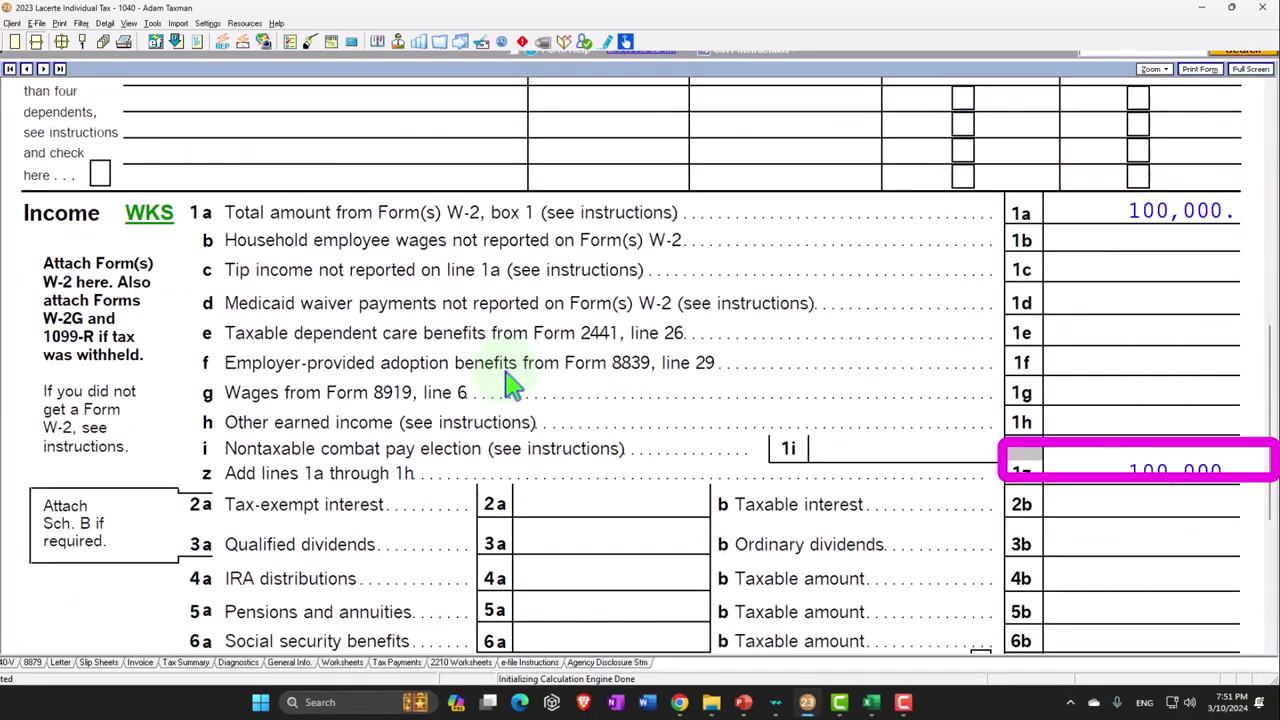
scroll(510, 385, down, 2)
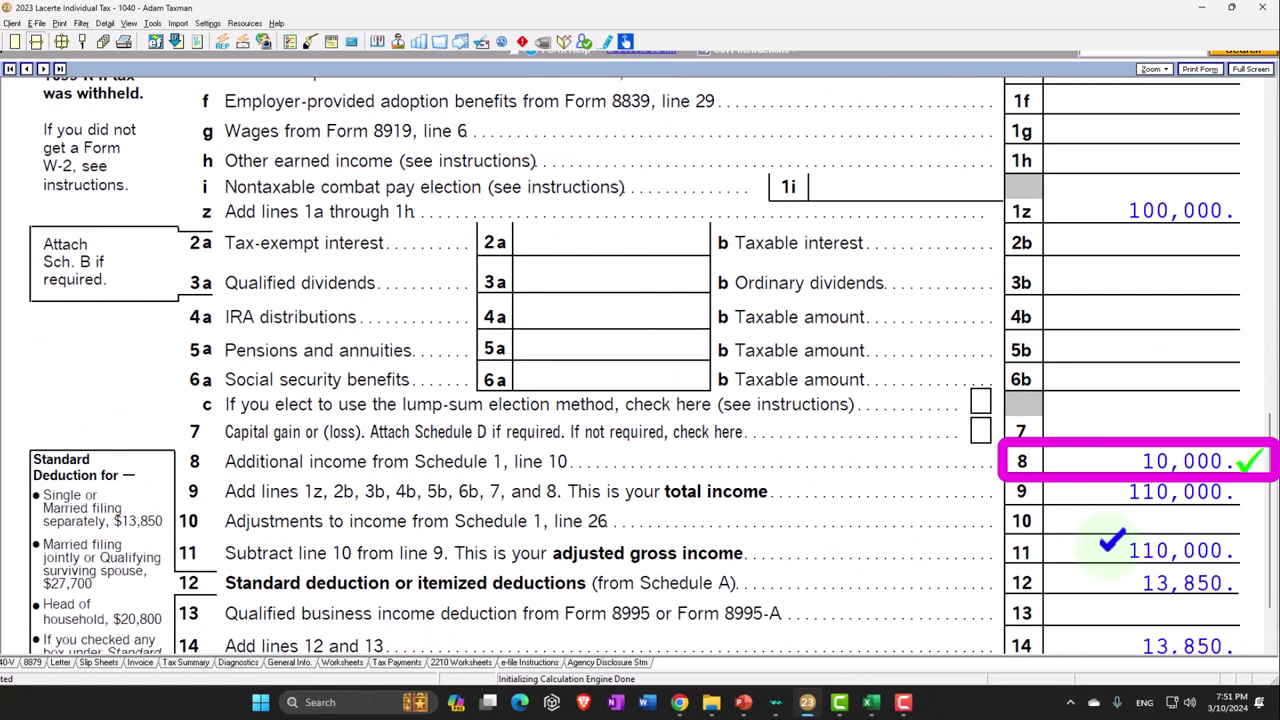
scroll(1112, 541, down, 2)
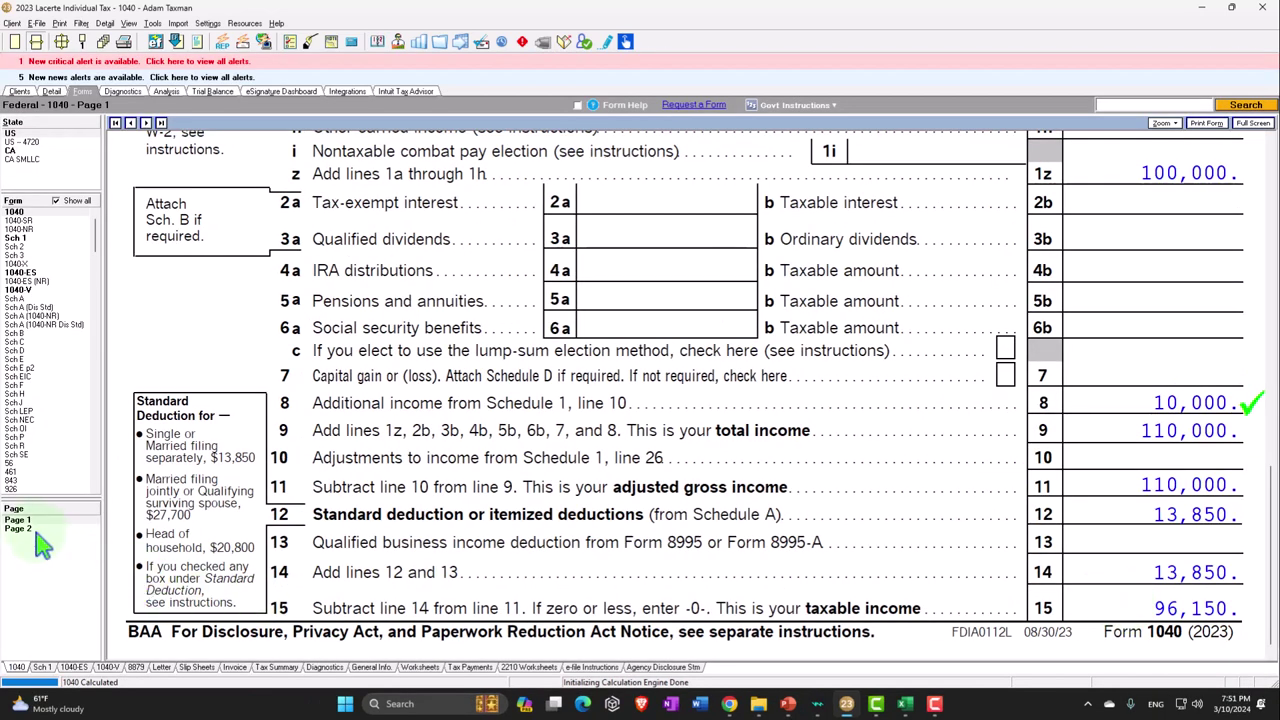
Check the tax lines on Form 1040 page 2 and the jury duty pay lines 8h and 24a on Schedule 1
click(18, 528)
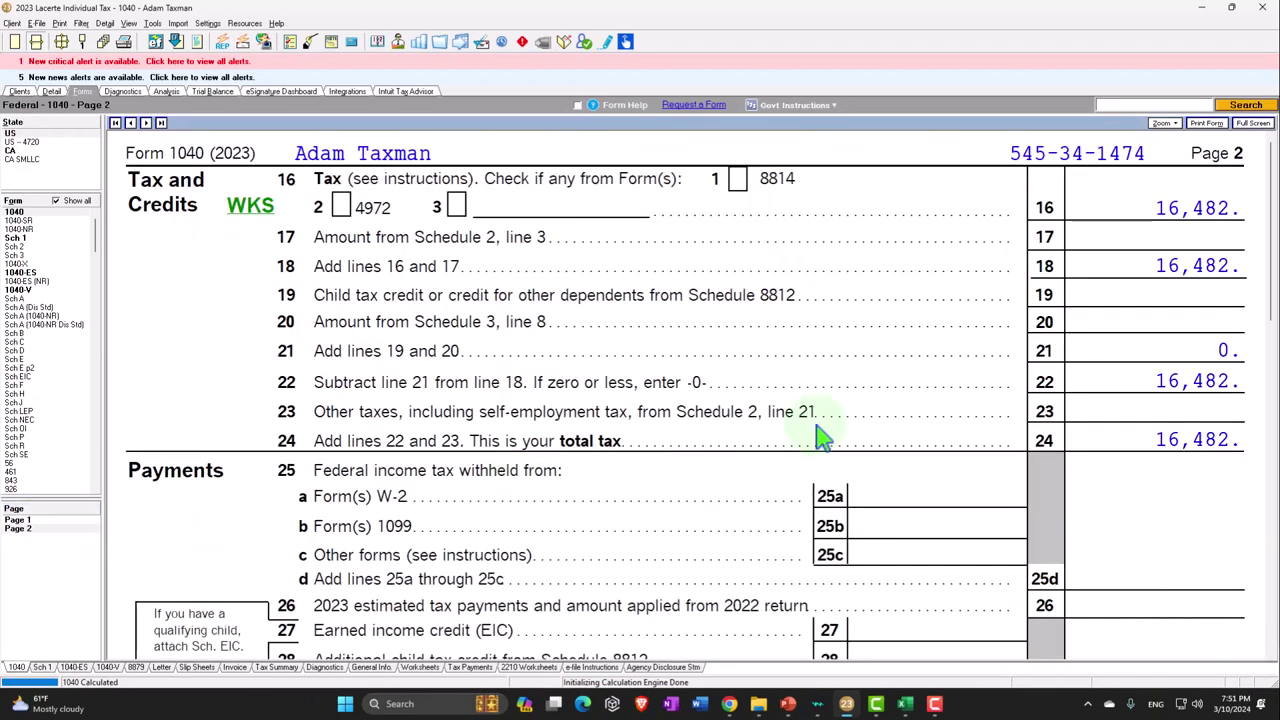
click(1119, 204)
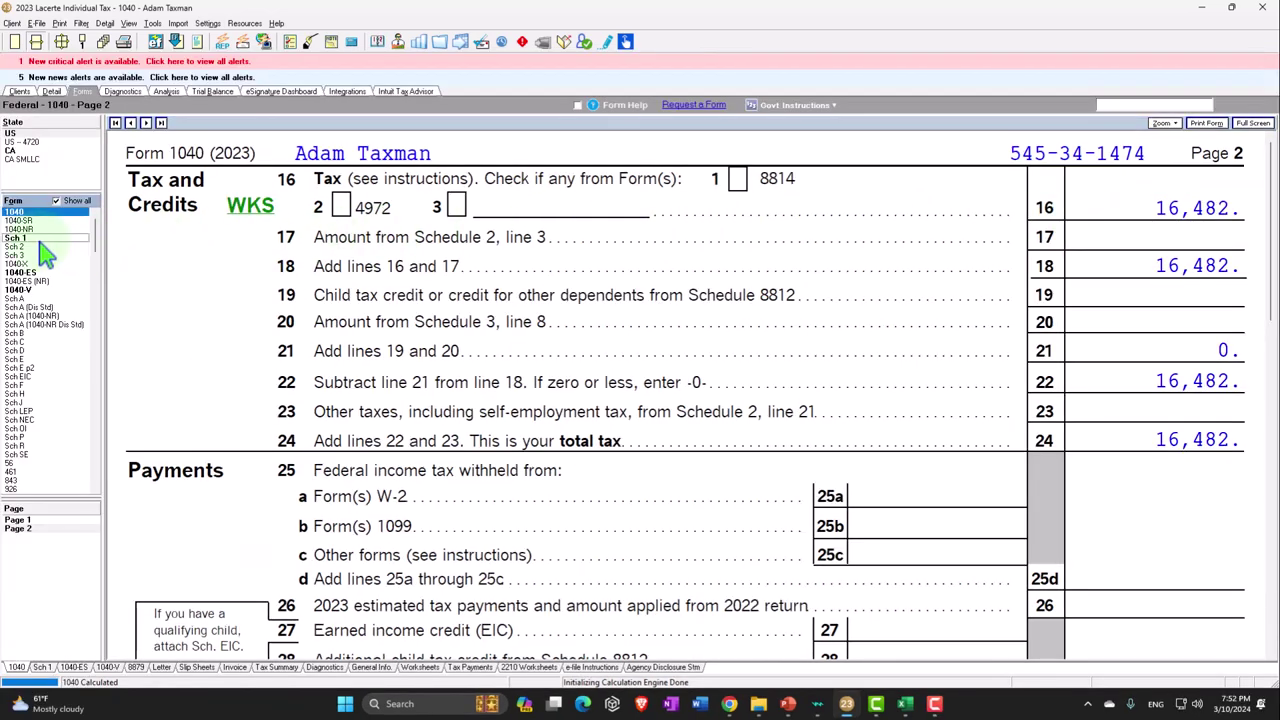
click(40, 239)
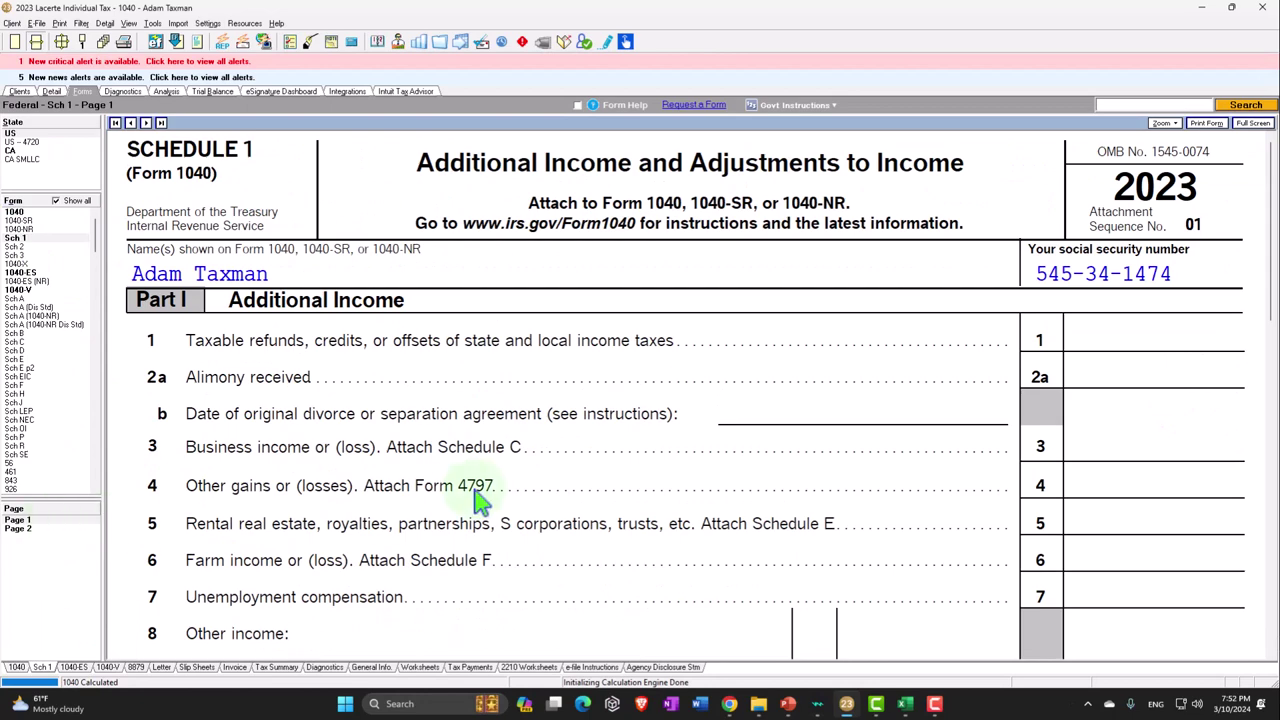
scroll(478, 500, down, 5)
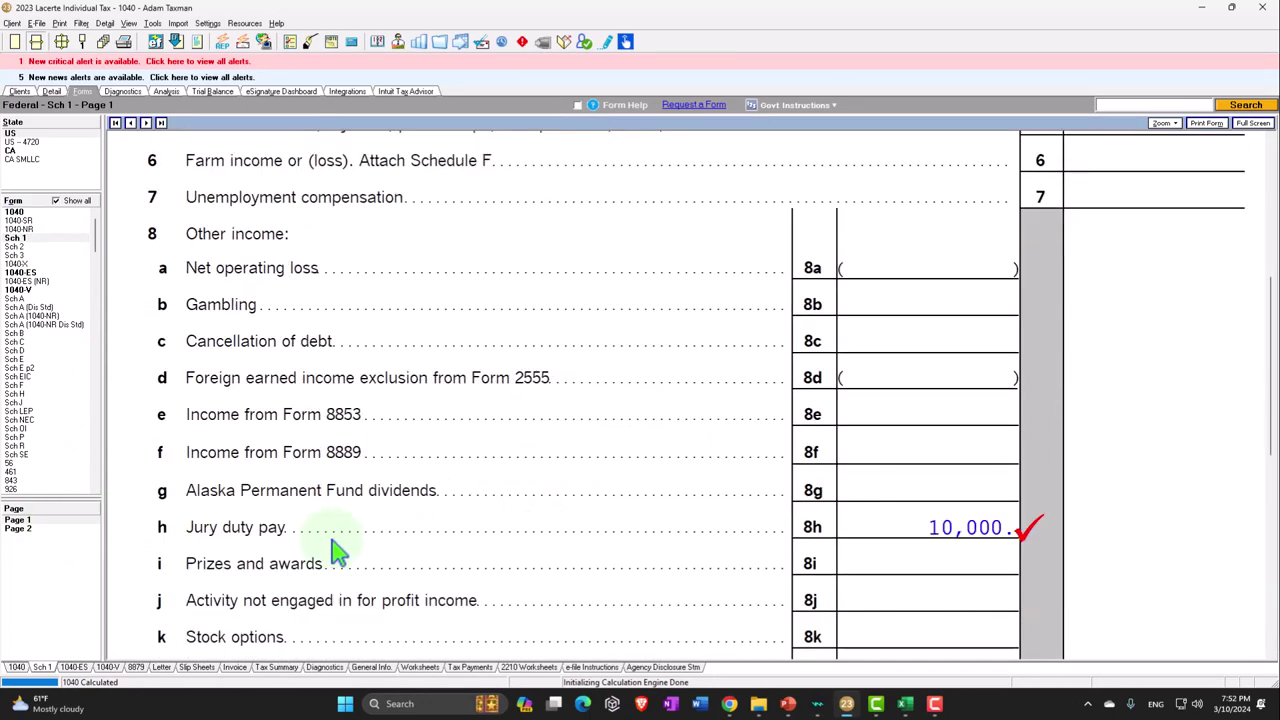
click(36, 532)
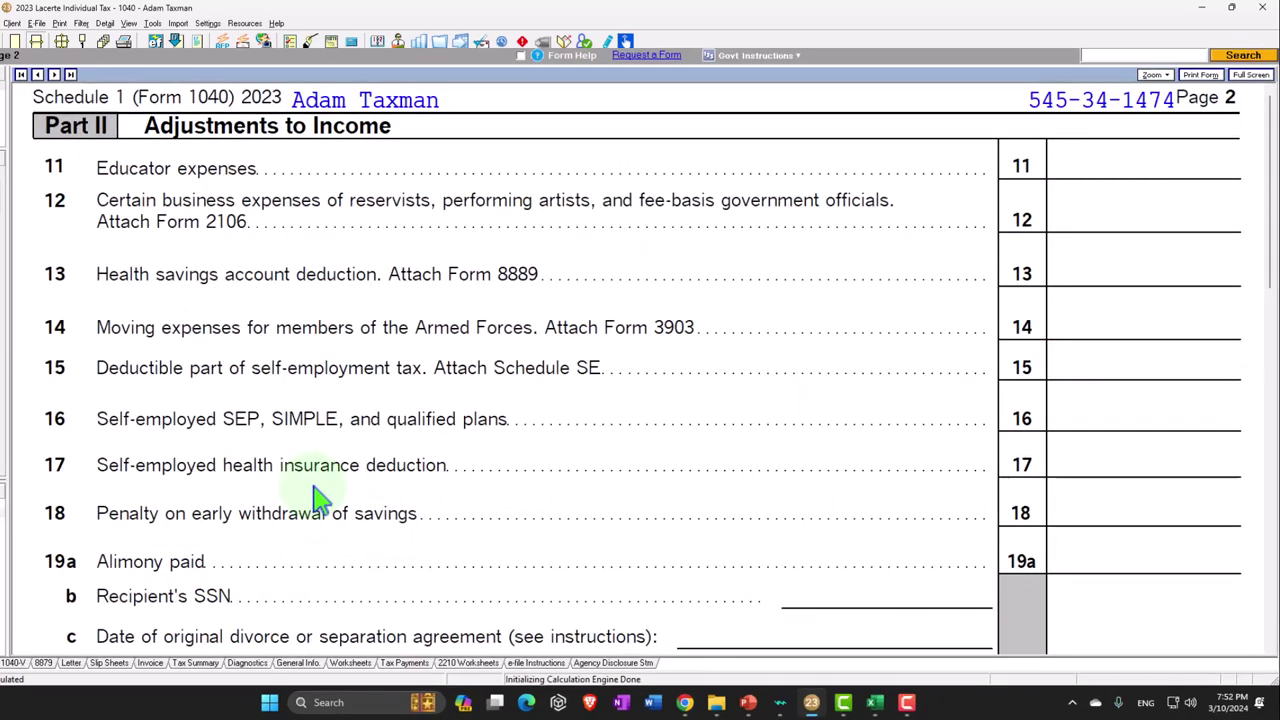
scroll(315, 490, down, 4)
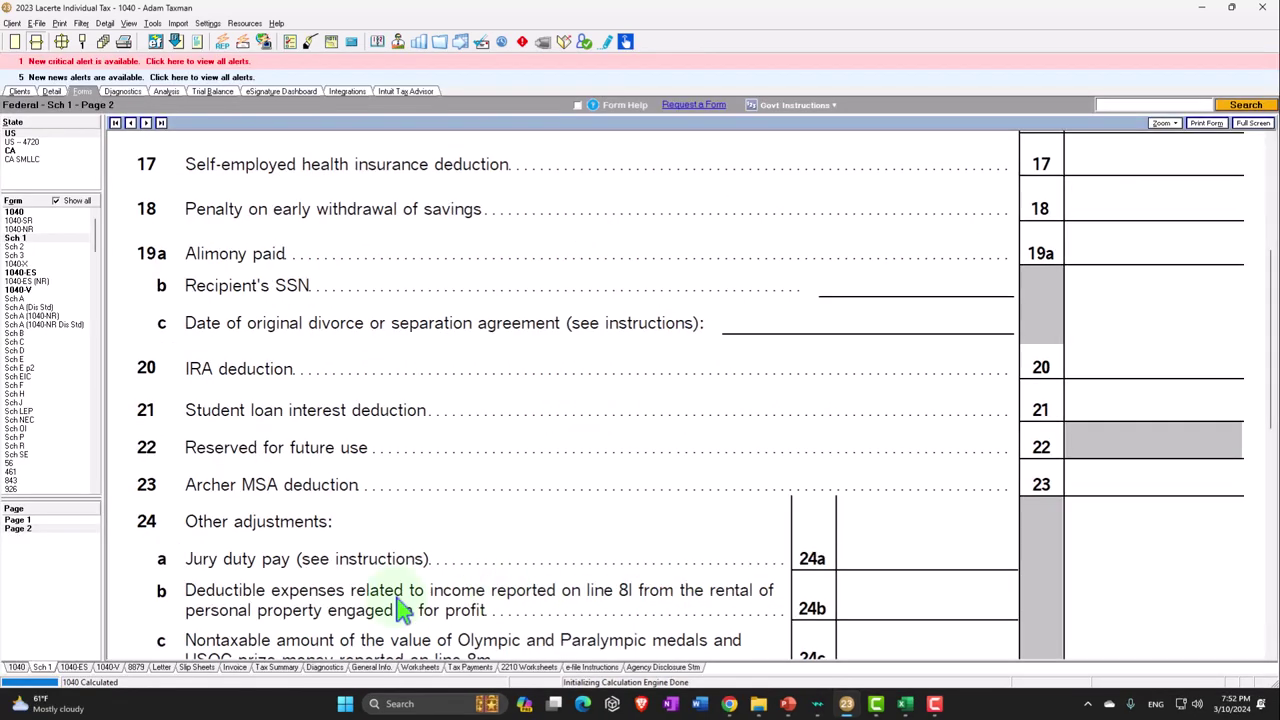
Go back to Schedule 1 page 1, jump to the input for line 8h, and clear the jury duty pay amount
click(30, 521)
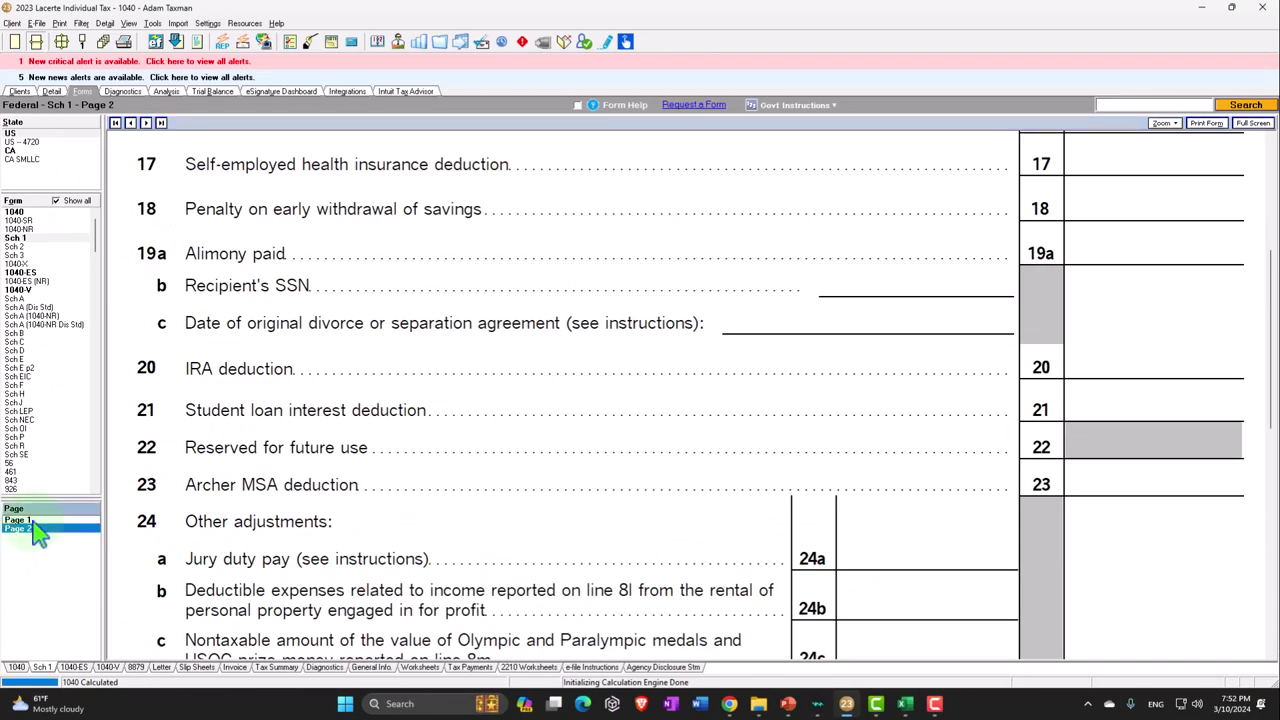
scroll(565, 425, down, 5)
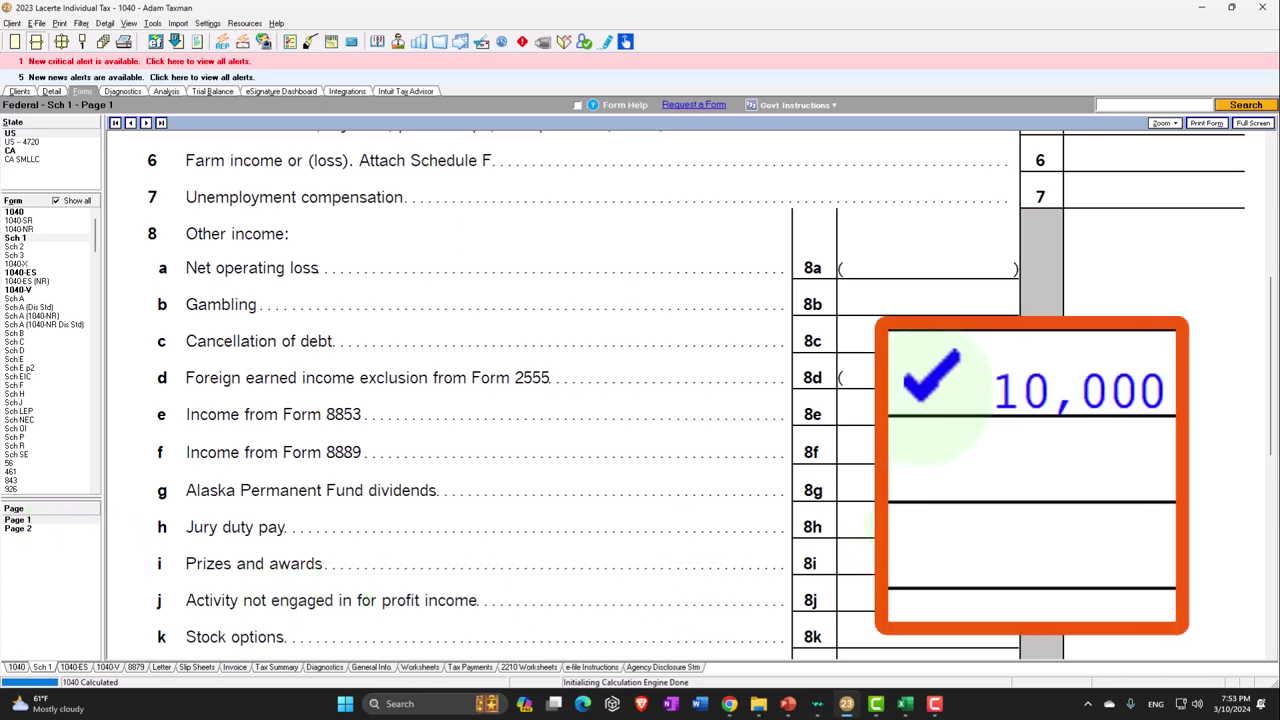
right_click(935, 527)
click(965, 540)
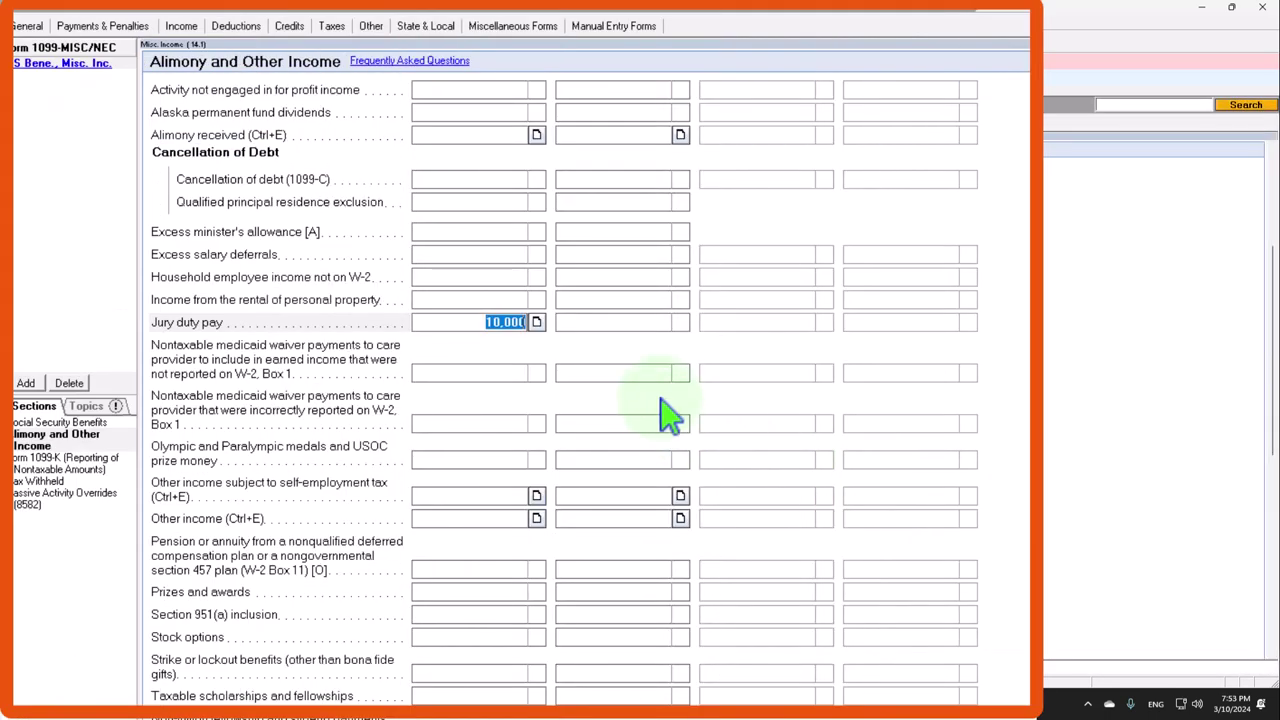
click(128, 16)
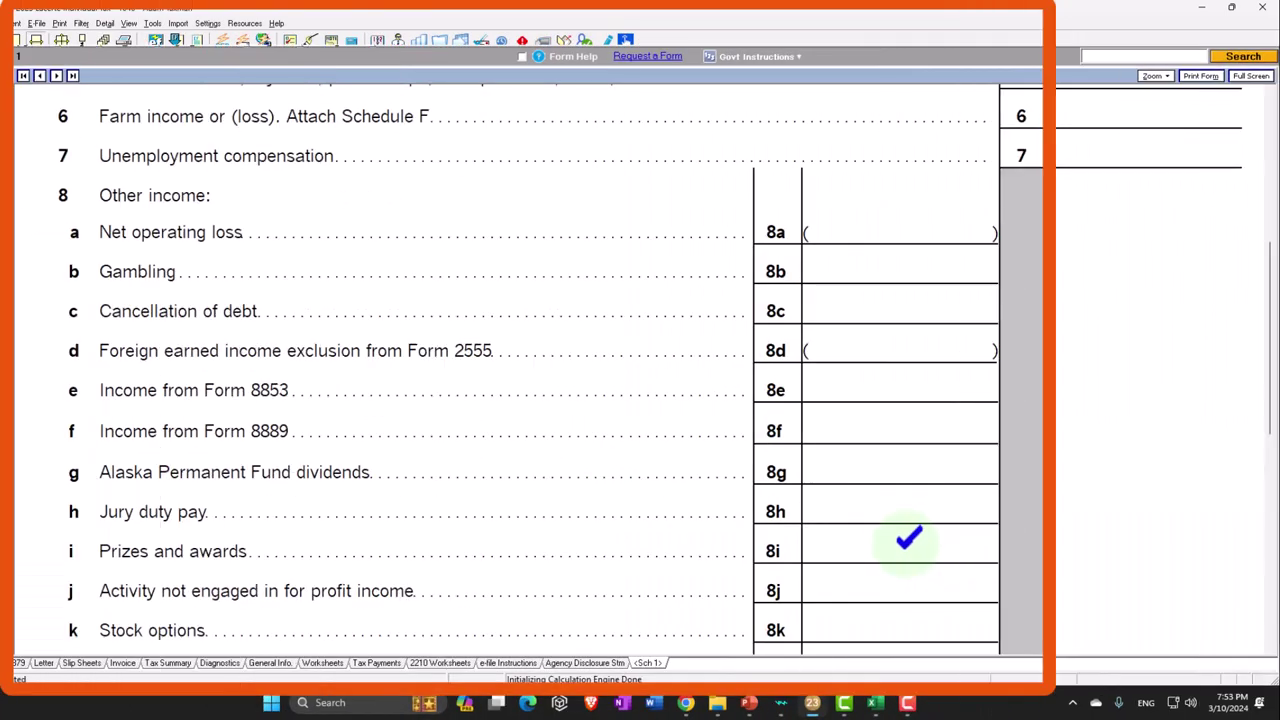
Jump to the input for Schedule 1 line 8i and enter 10,000 as Prizes and awards
click(943, 550)
scroll(908, 540, down, 2)
scroll(908, 540, down, 4)
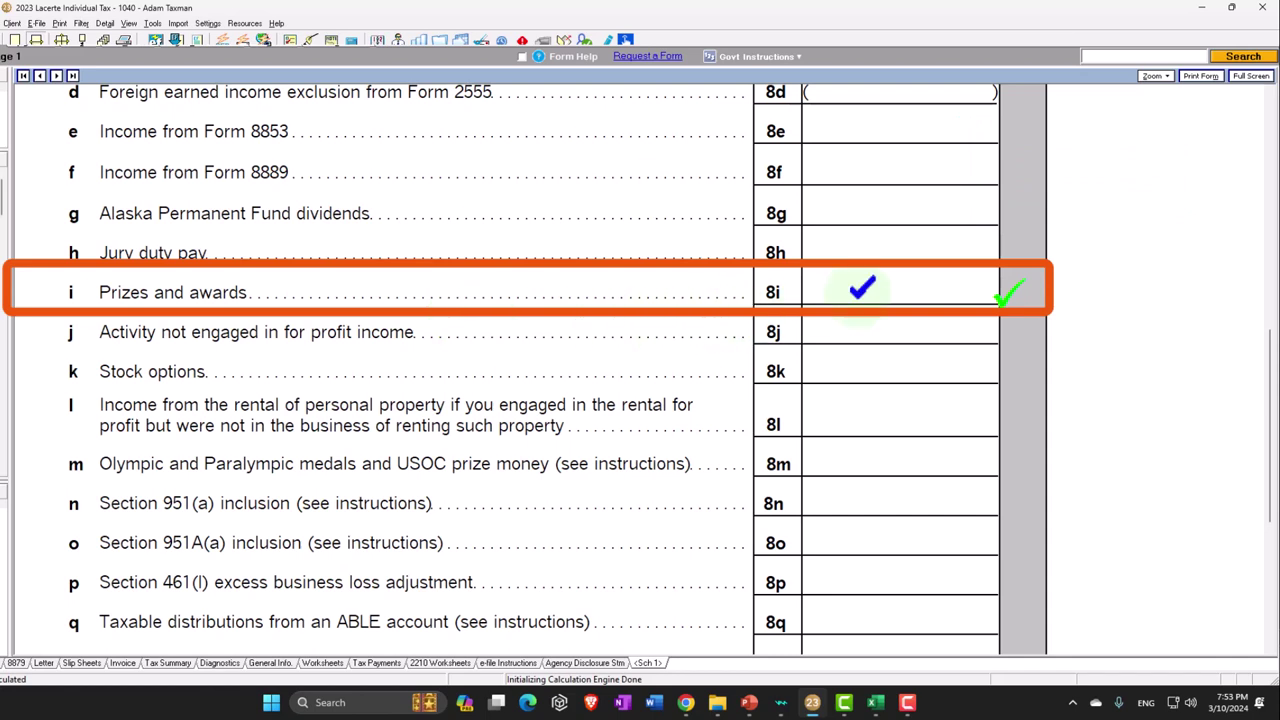
right_click(912, 292)
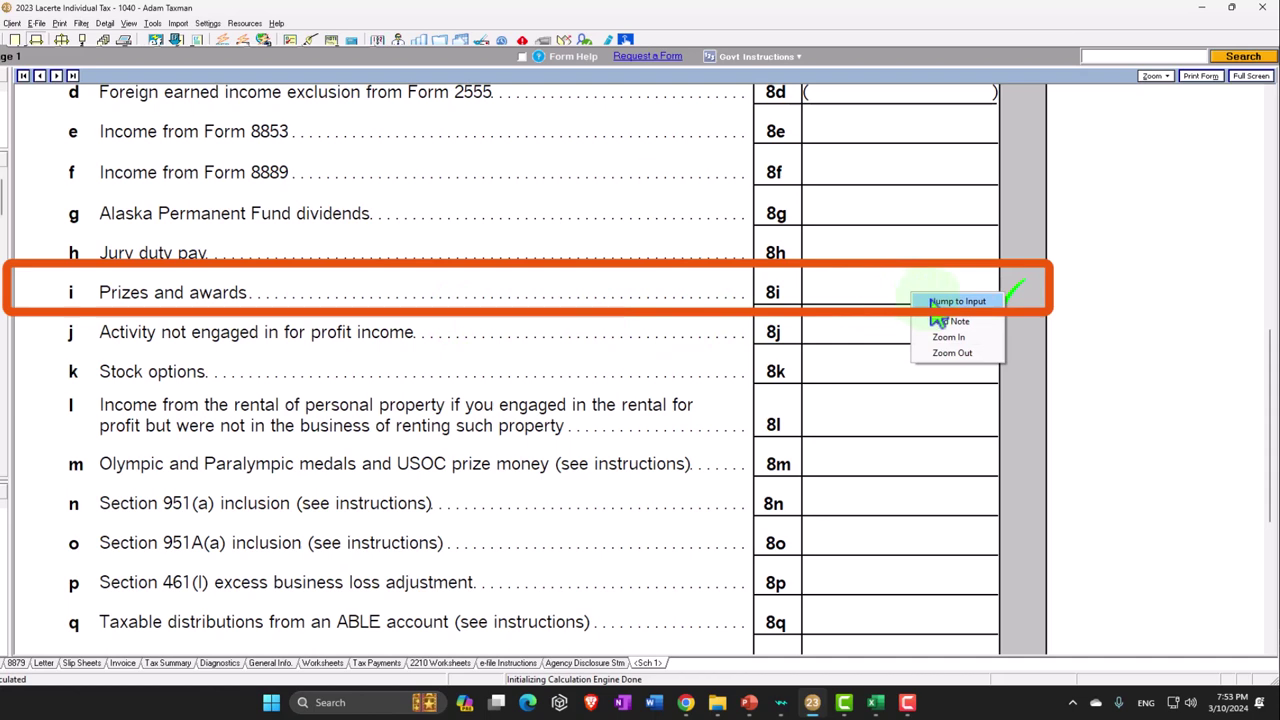
click(955, 301)
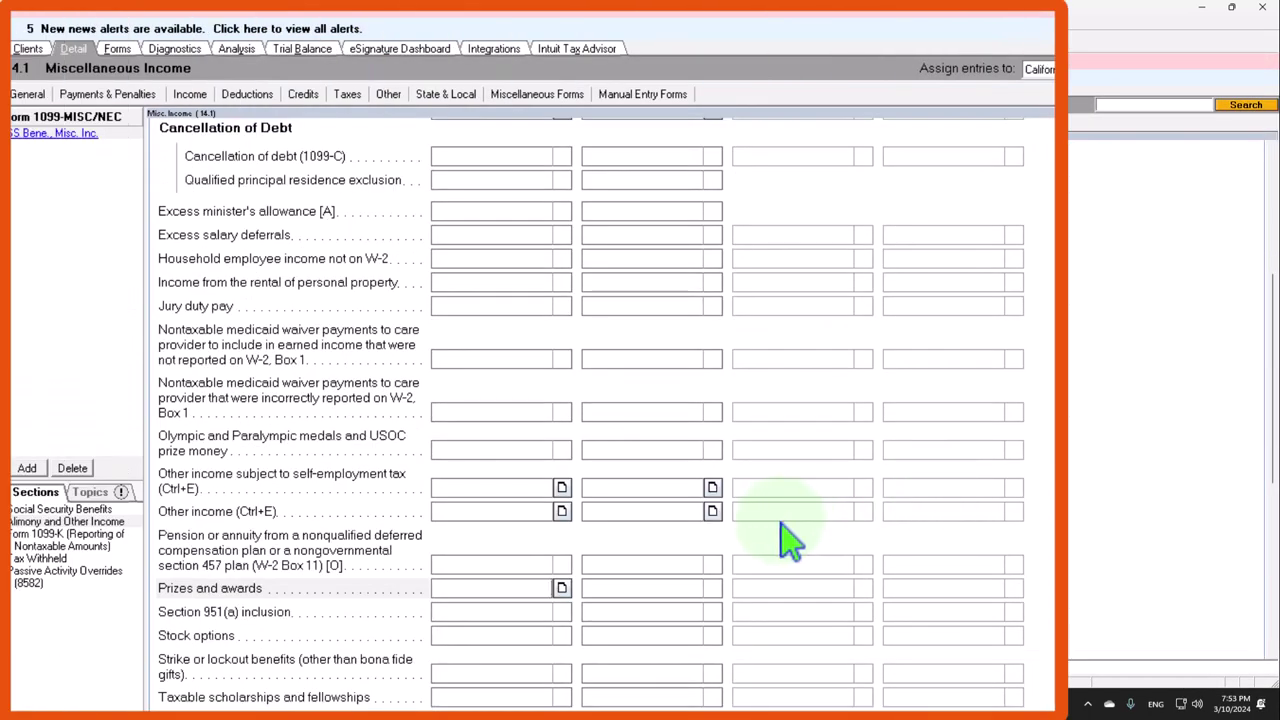
text(10000)
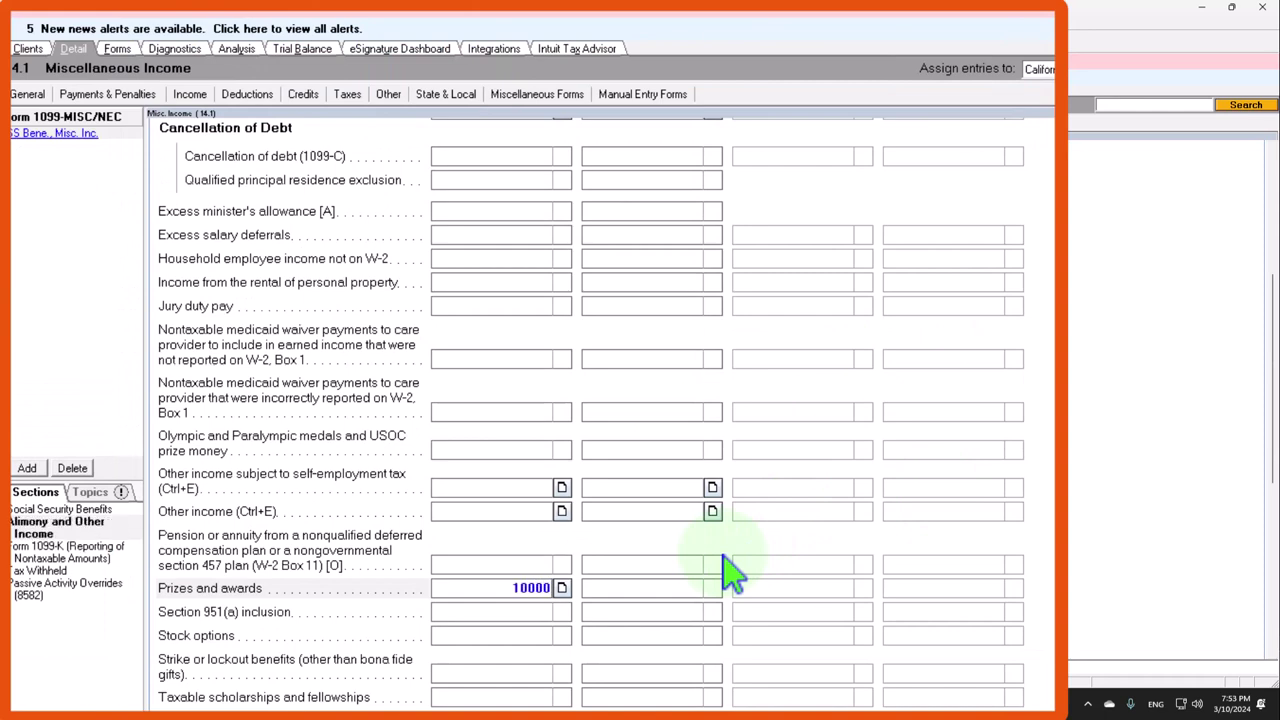
key(Return)
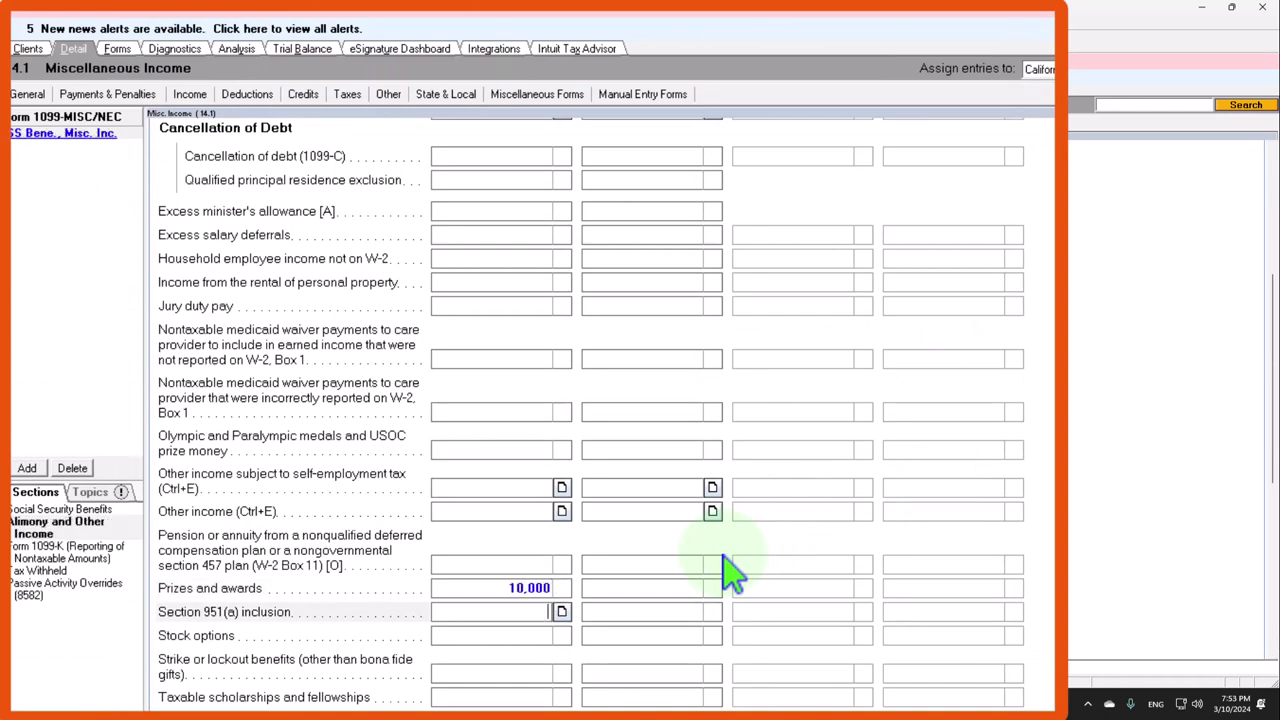
Return to the forms and check the income lines on Form 1040 page 1 and the tax lines on page 2
click(116, 50)
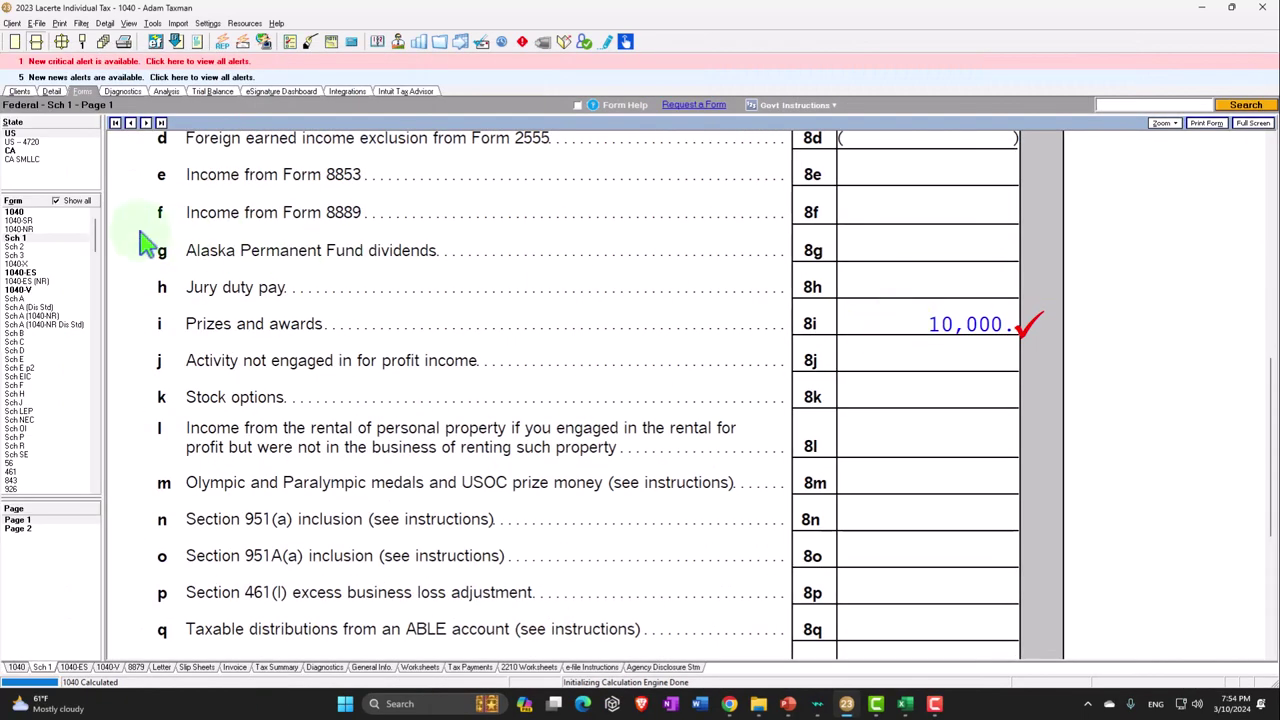
click(34, 216)
scroll(586, 486, down, 5)
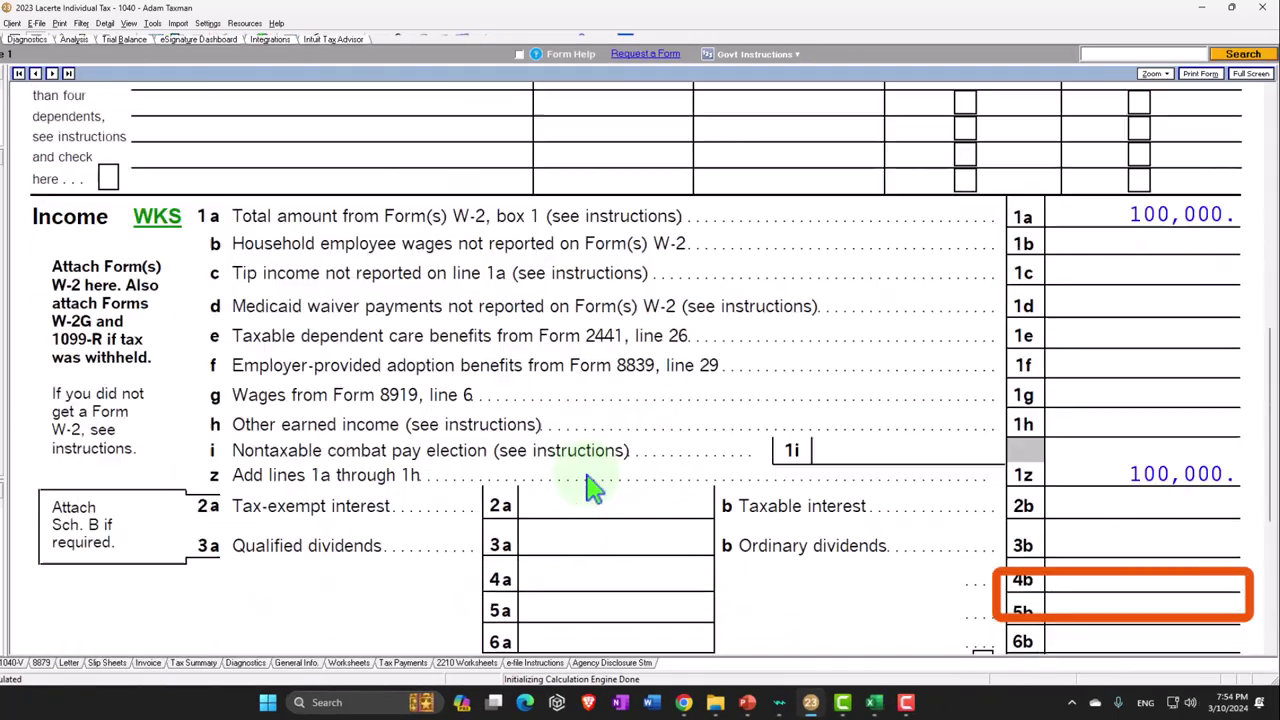
scroll(586, 488, down, 6)
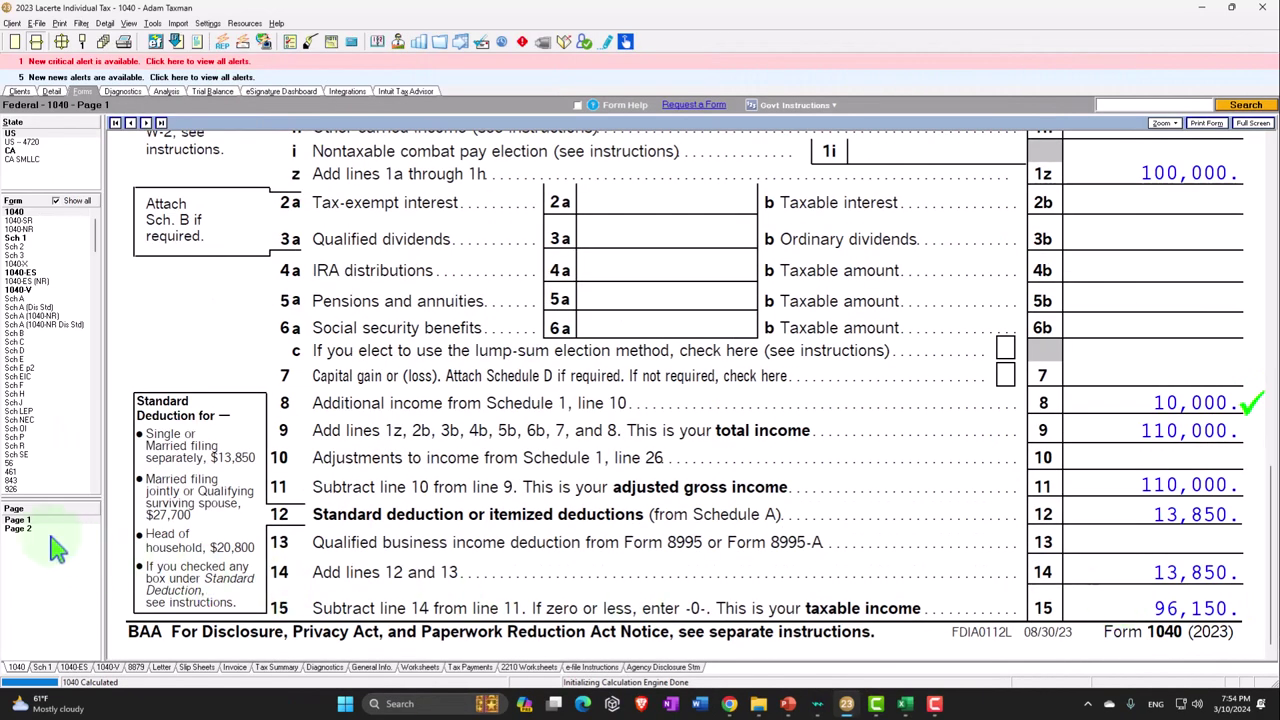
click(40, 528)
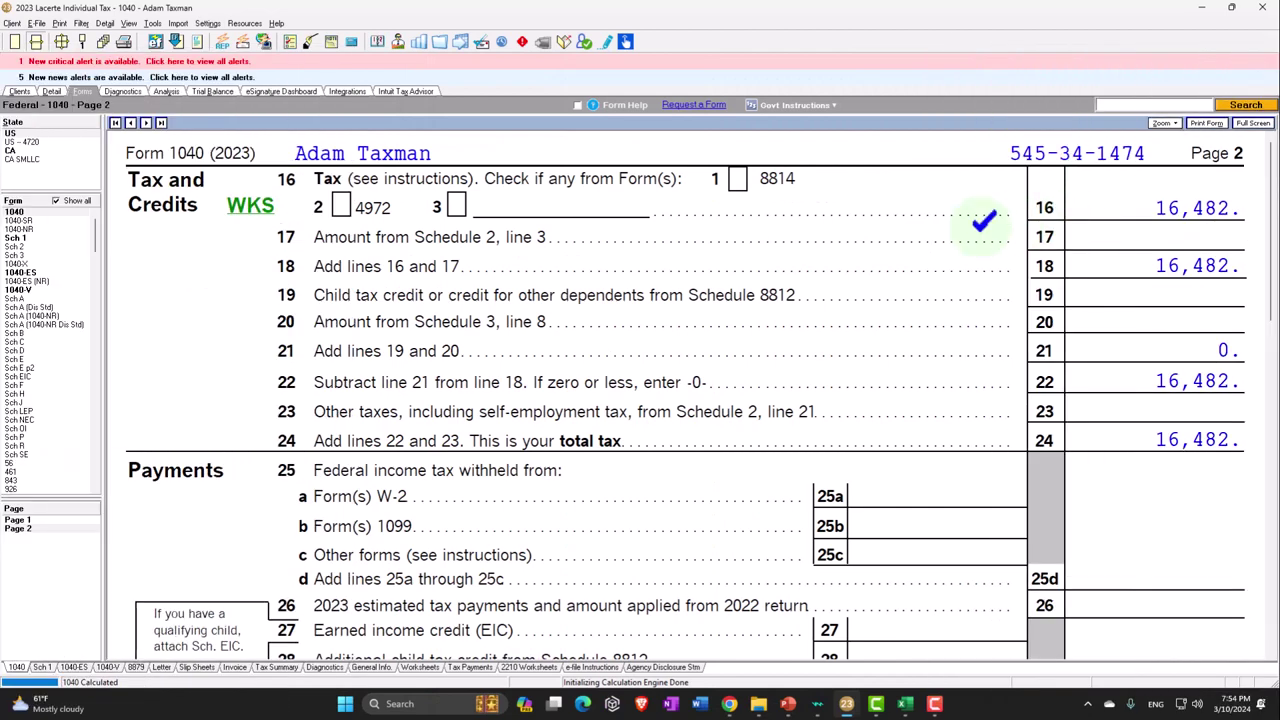
Reopen Schedule 1, jump to the input for line 8i, and clear the Prizes and awards amount
click(44, 238)
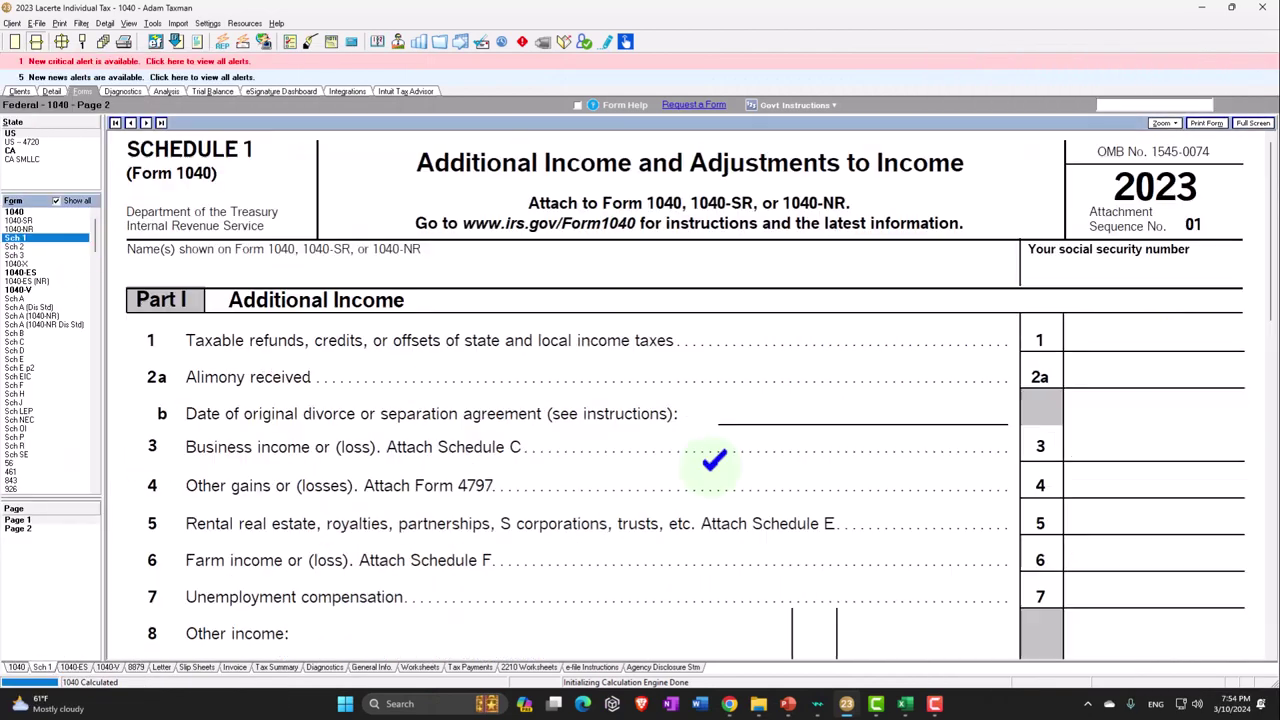
scroll(680, 452, down, 5)
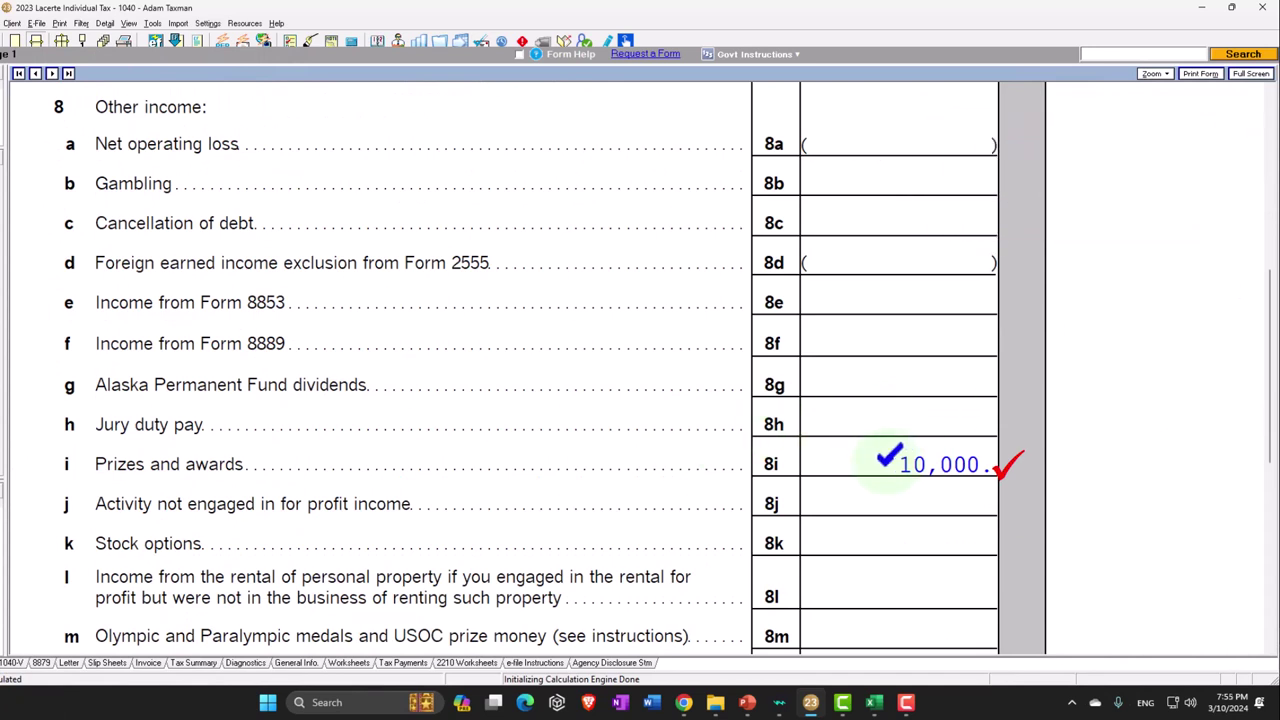
scroll(229, 586, down, 2)
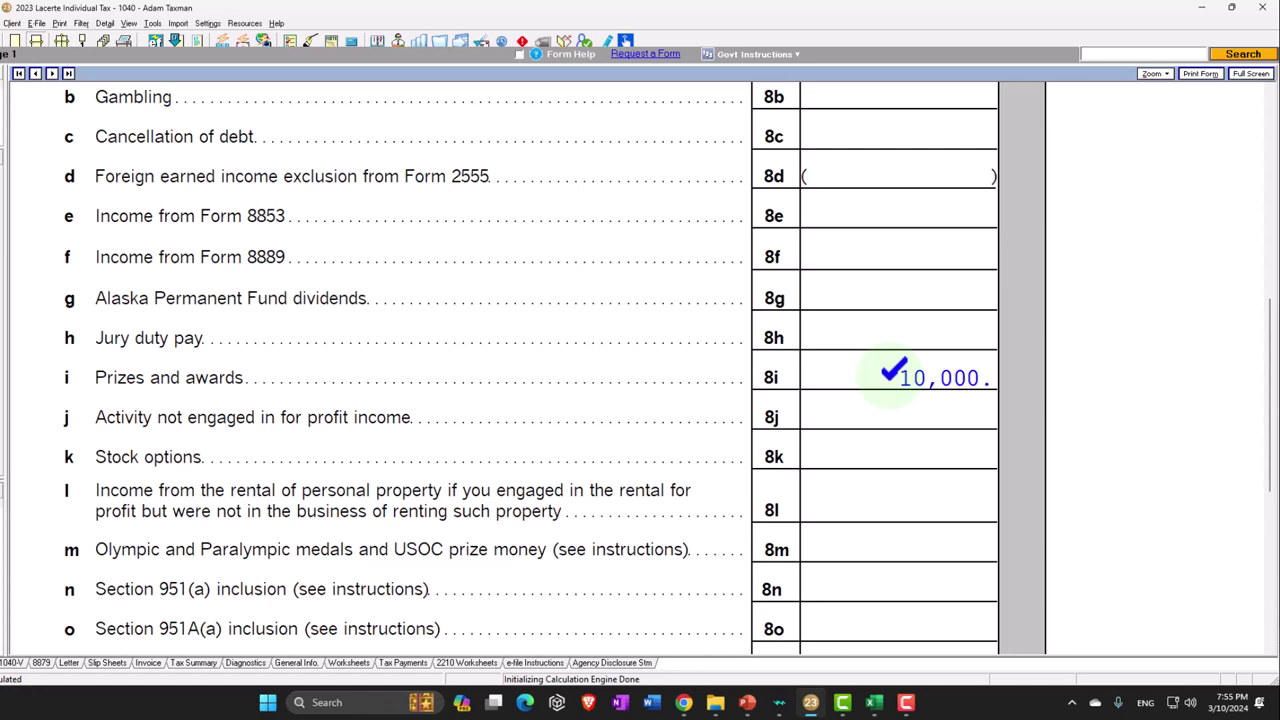
click(897, 409)
right_click(893, 380)
click(895, 382)
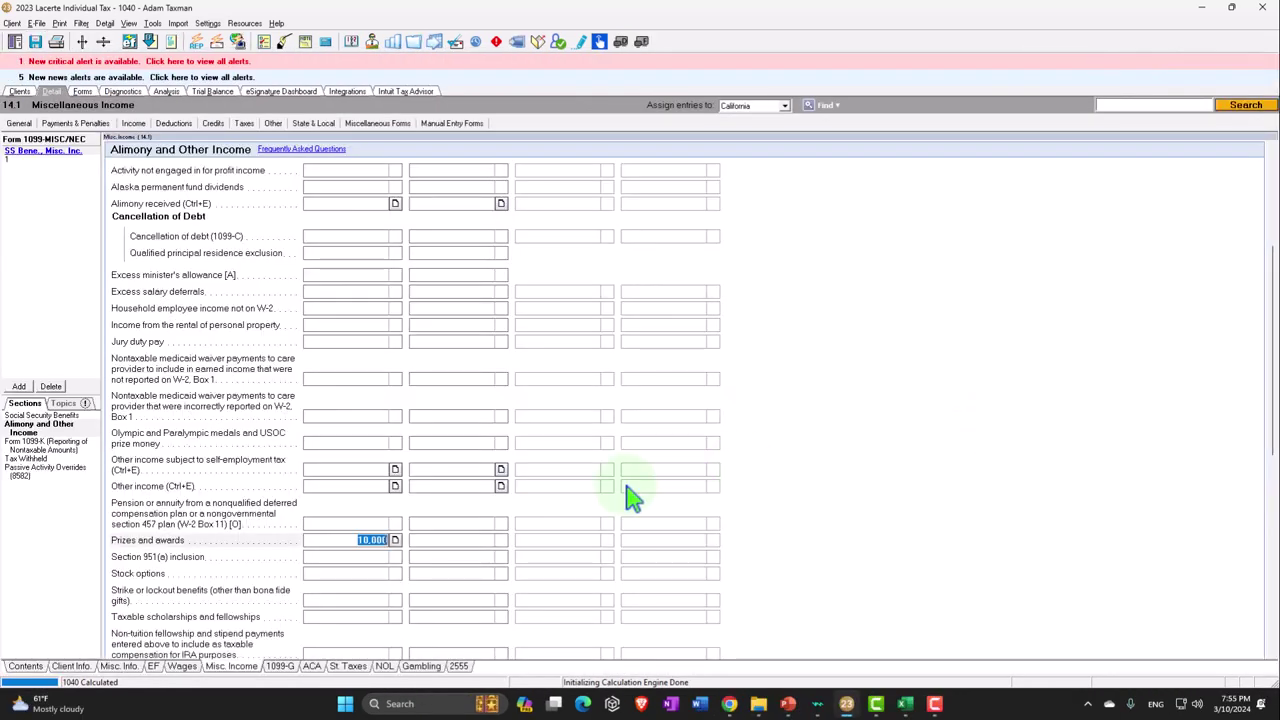
Open Schedule C in the forms and review its Part I income and Part II expense lines
click(84, 92)
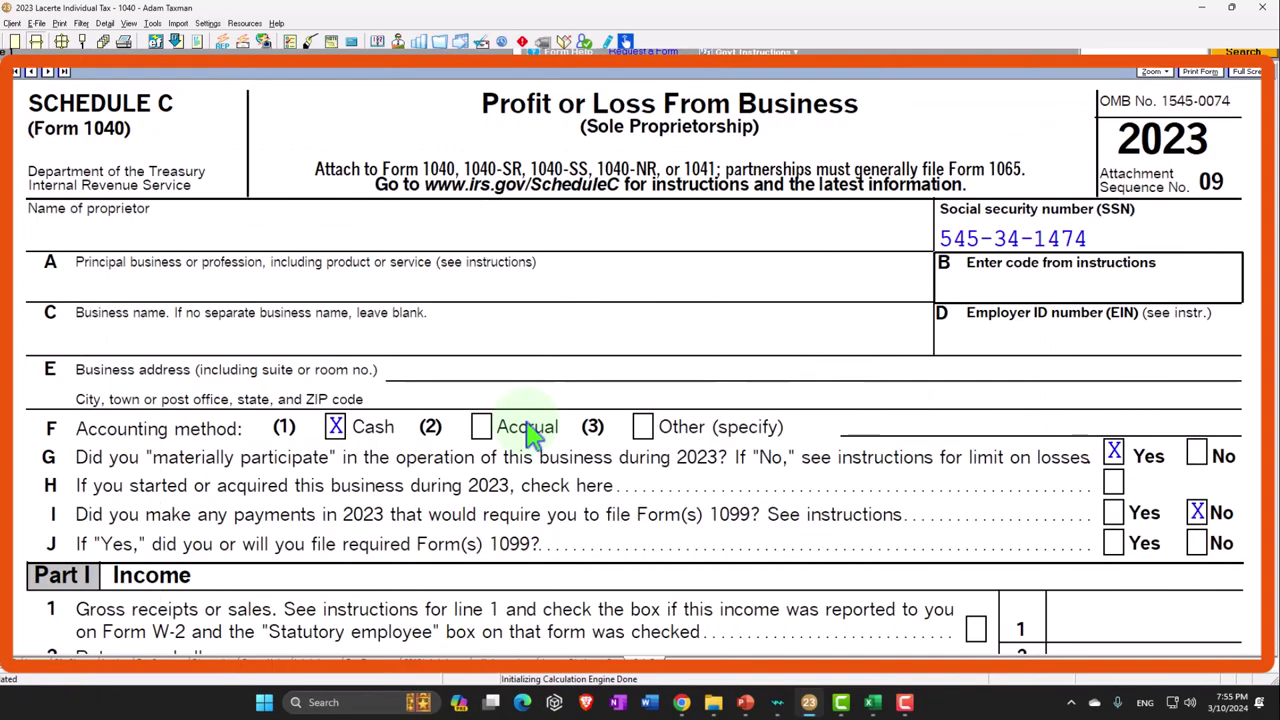
scroll(530, 435, down, 5)
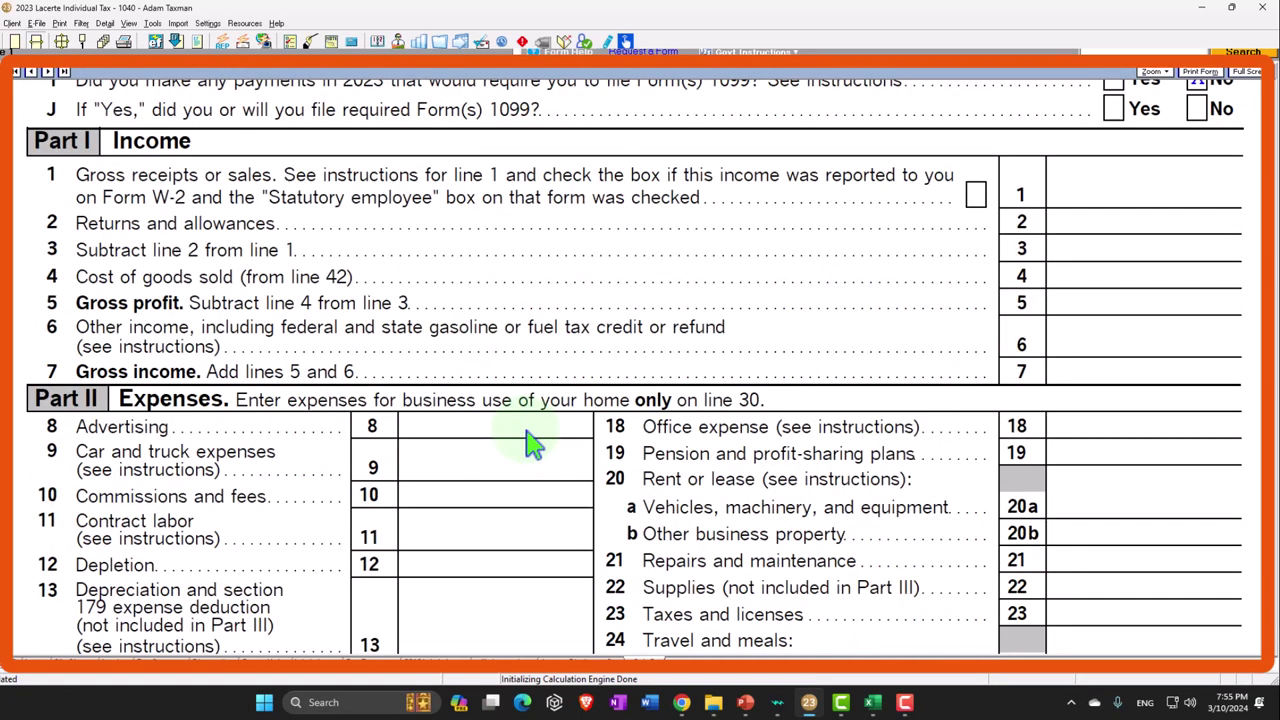
scroll(530, 440, down, 3)
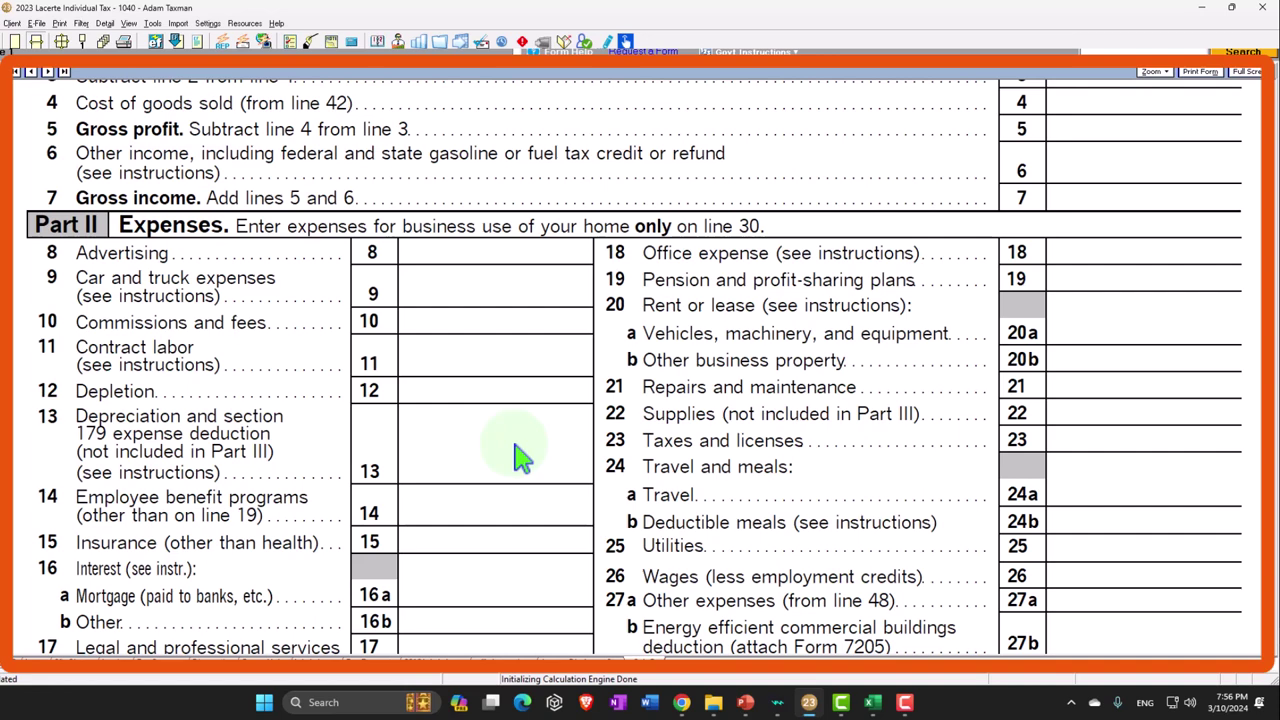
scroll(520, 455, down, 2)
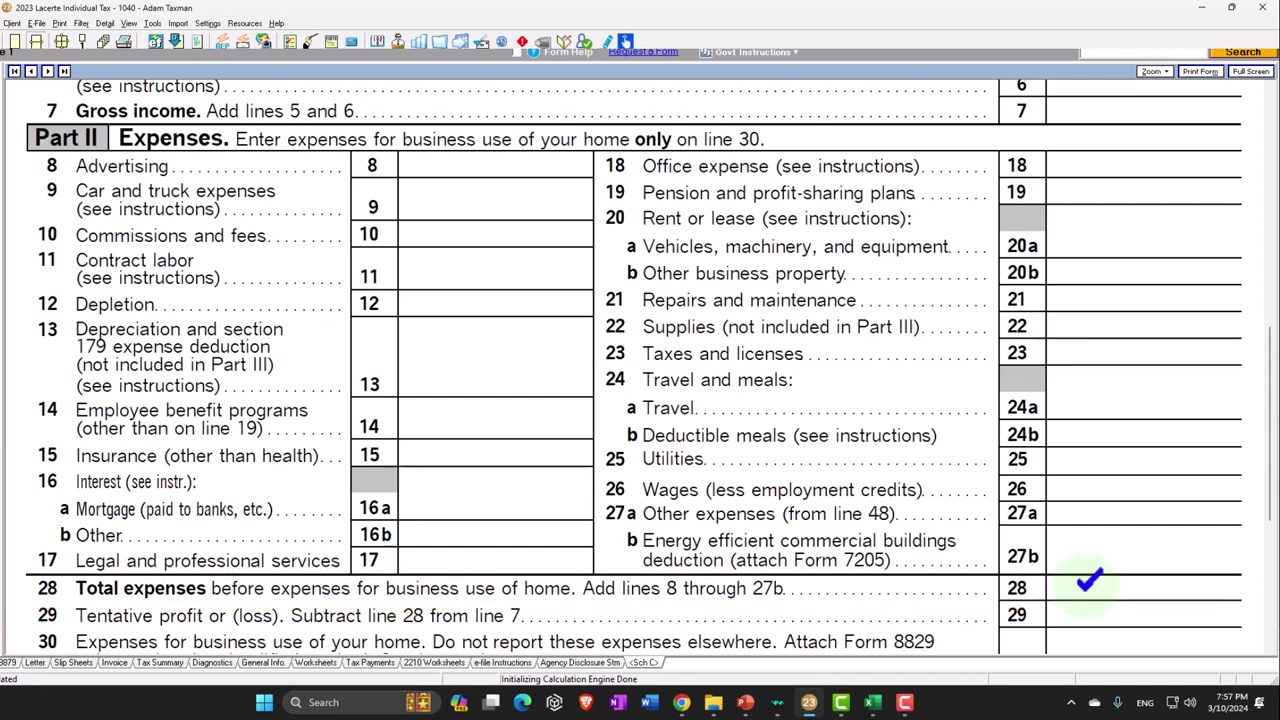
scroll(1088, 580, down, 3)
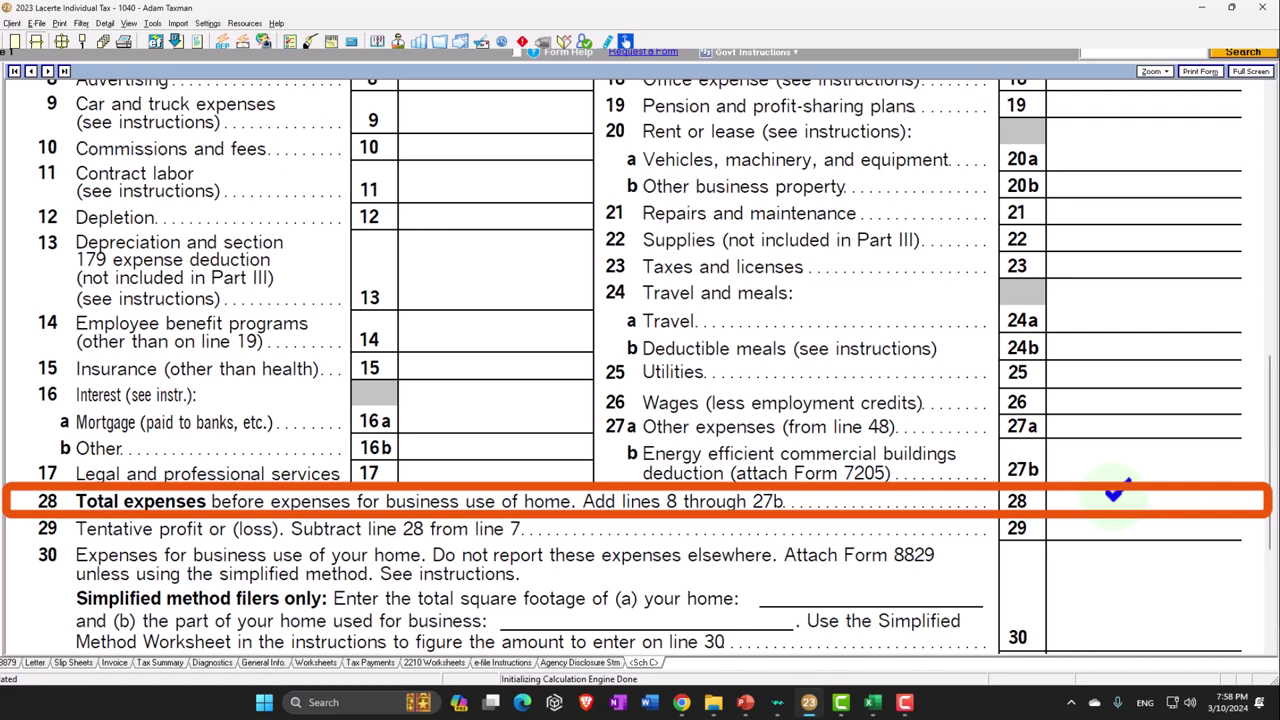
scroll(1113, 490, up, 4)
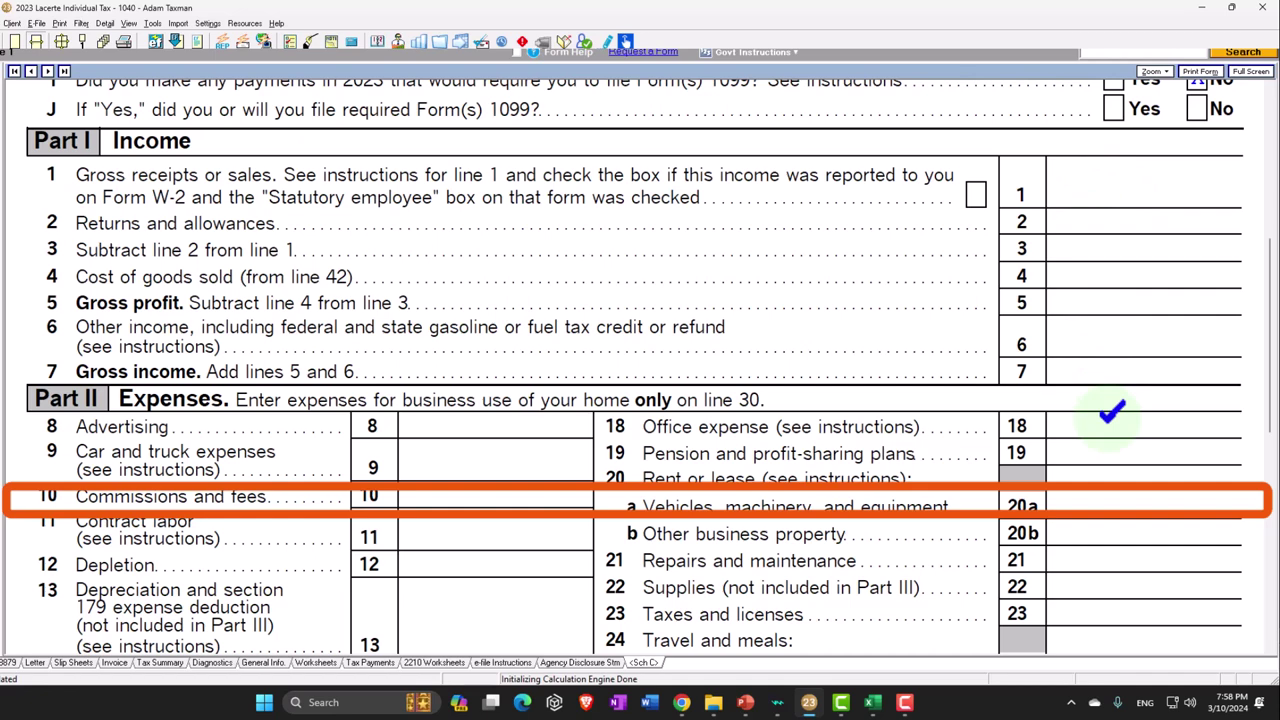
scroll(1112, 413, down, 5)
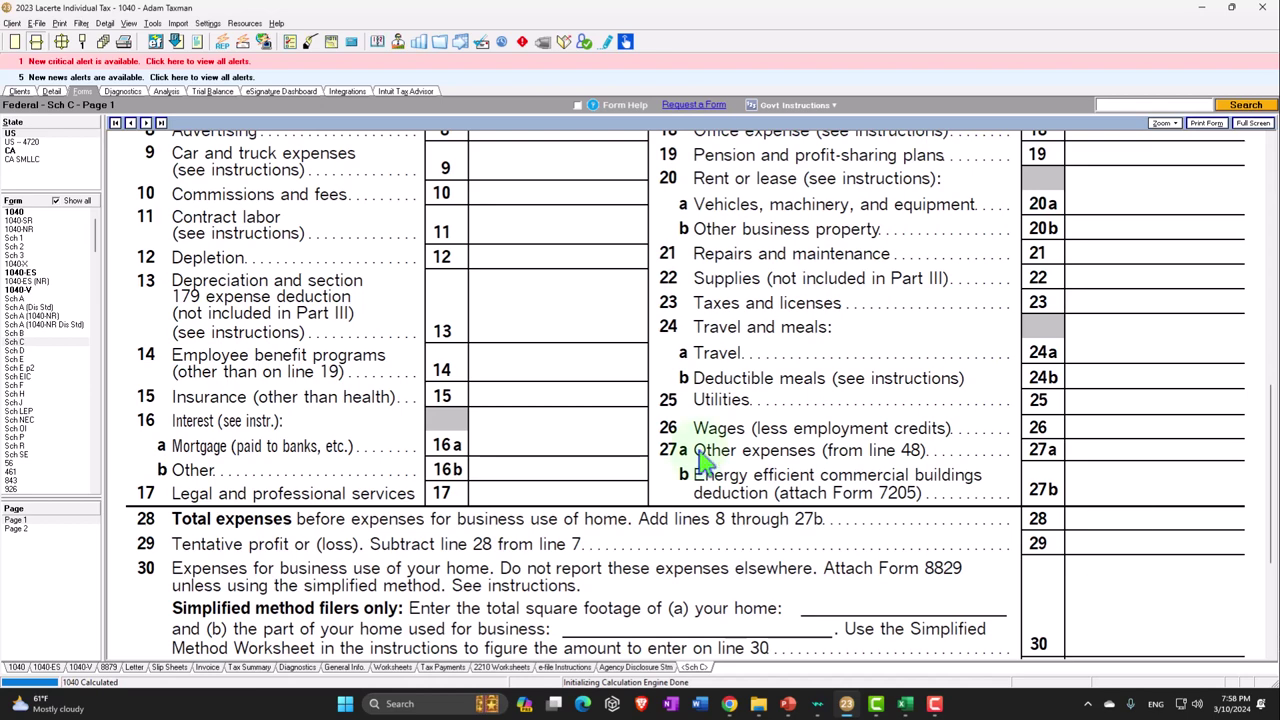
Return to Schedule 1, jump to the input for line 8j, and enter 10,000 as Activity not engaged in for profit income
click(40, 238)
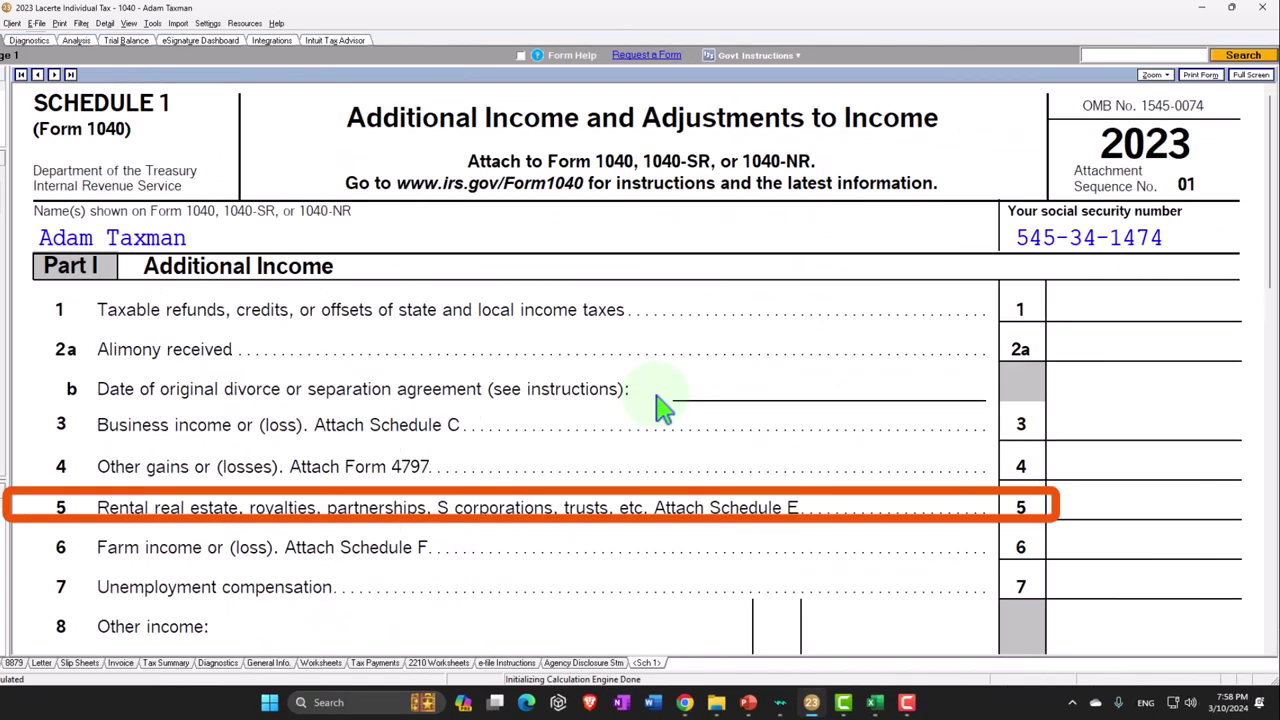
scroll(700, 420, down, 5)
scroll(660, 390, down, 3)
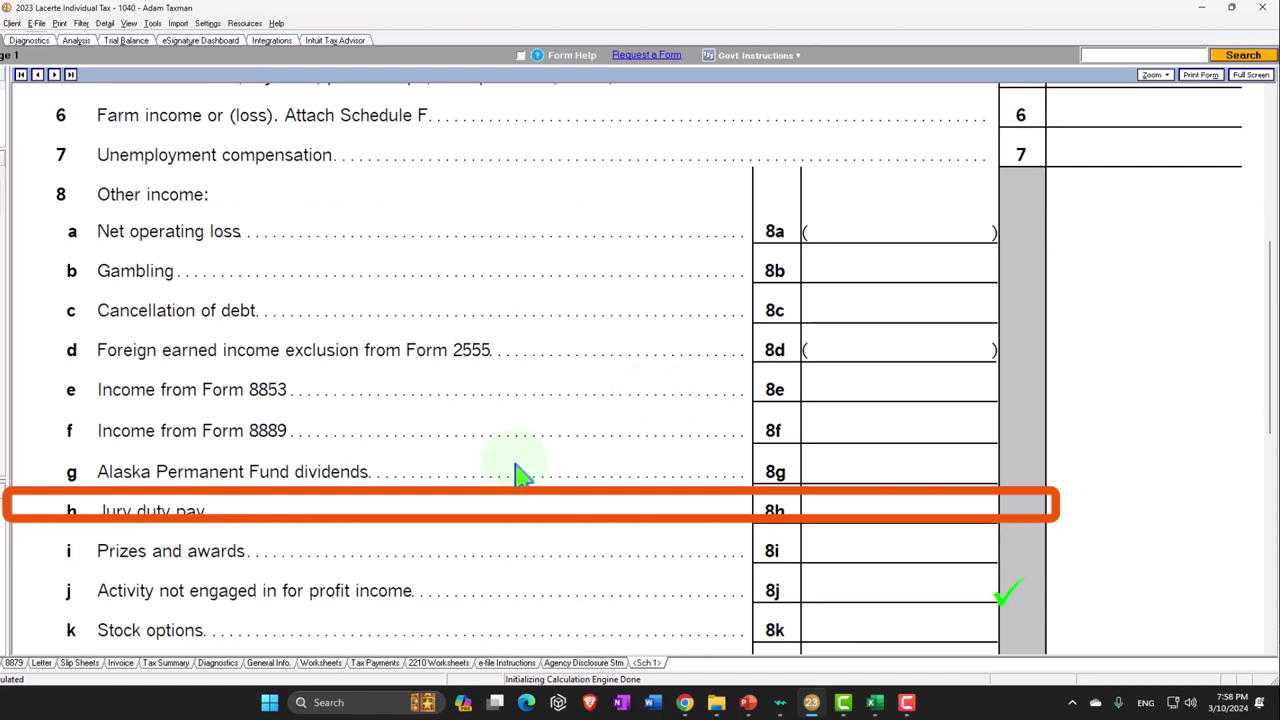
scroll(520, 475, down, 2)
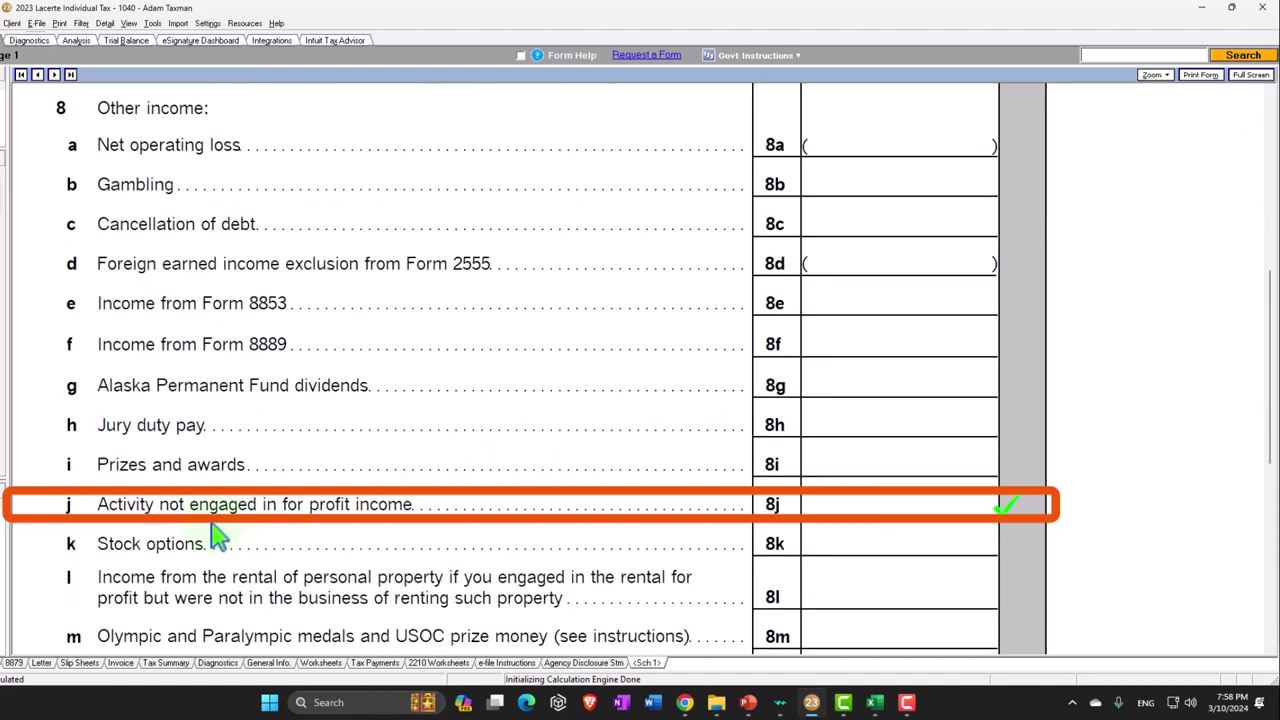
right_click(914, 504)
click(943, 545)
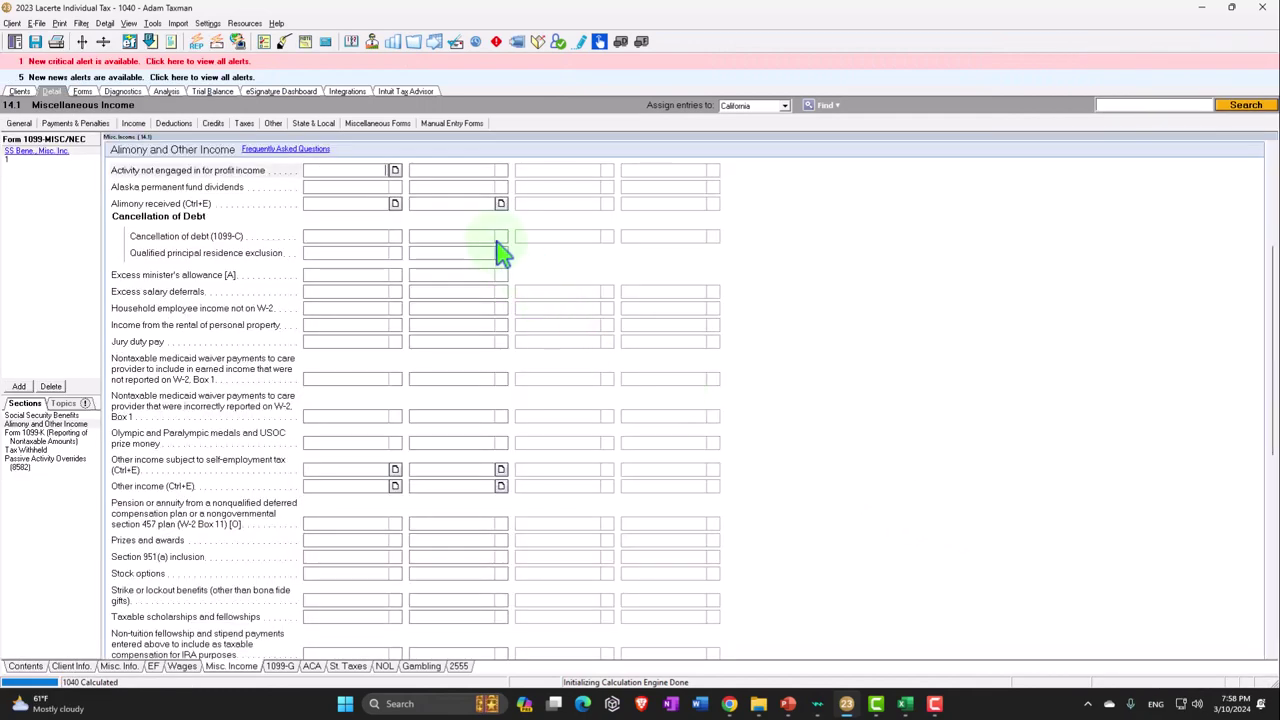
text(10,000)
key(Return)
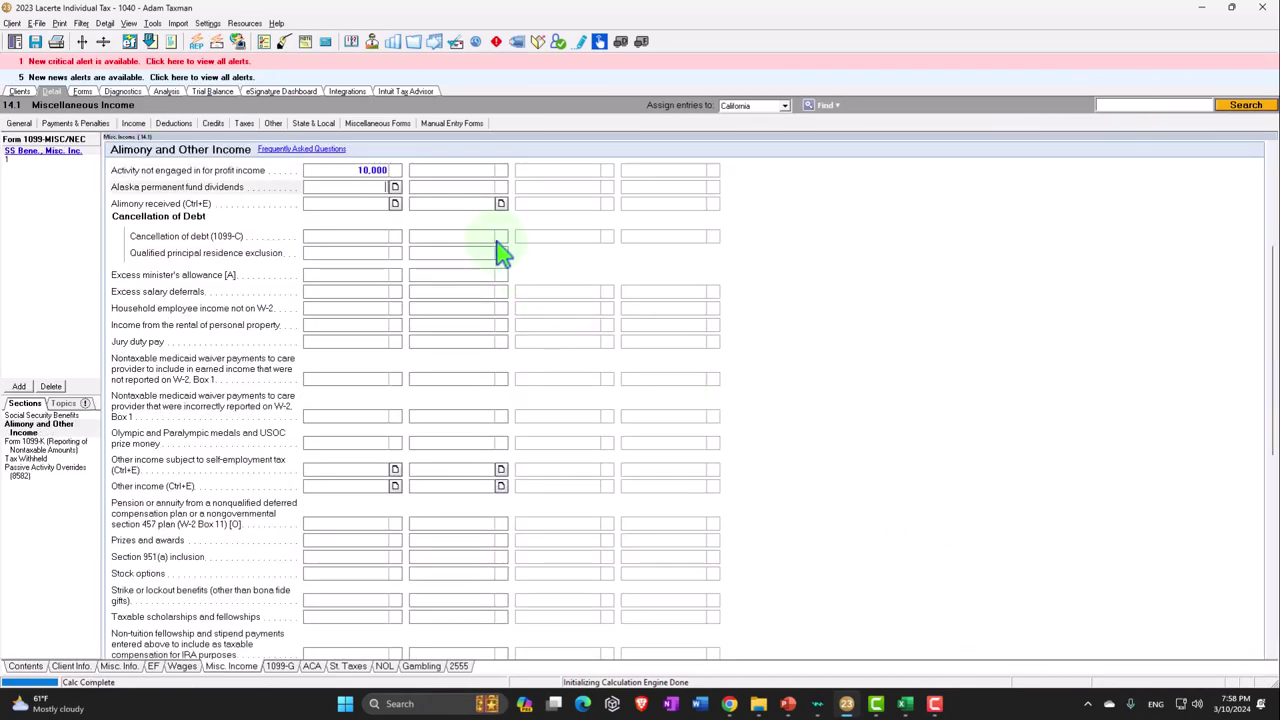
Return to the forms and check line 8j and the totals on Schedule 1, and the income lines on Form 1040 page 1
click(82, 91)
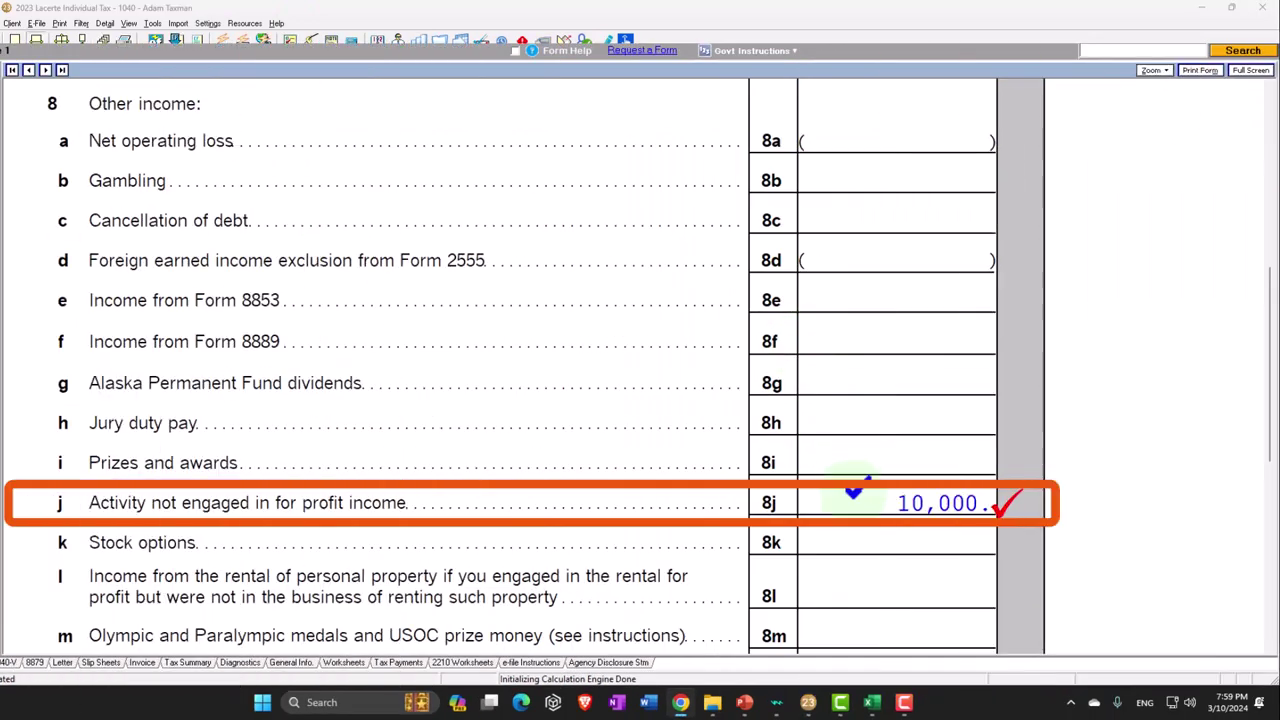
scroll(853, 490, down, 10)
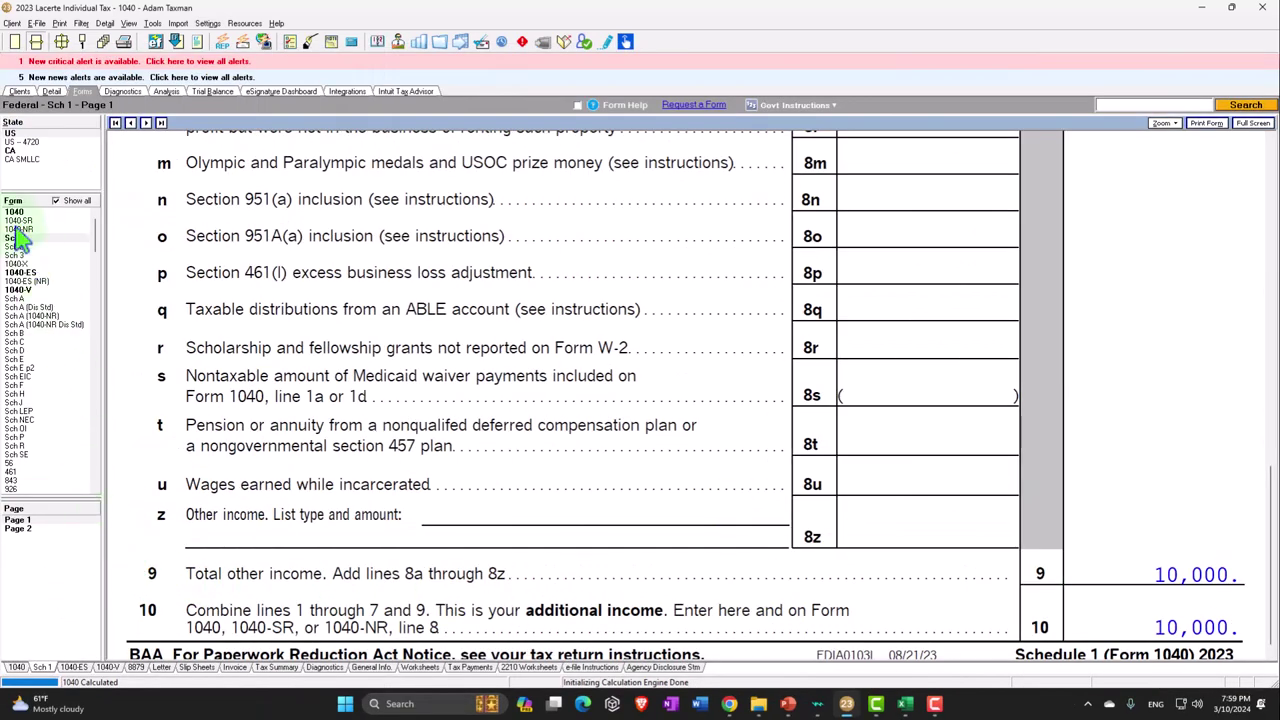
click(12, 216)
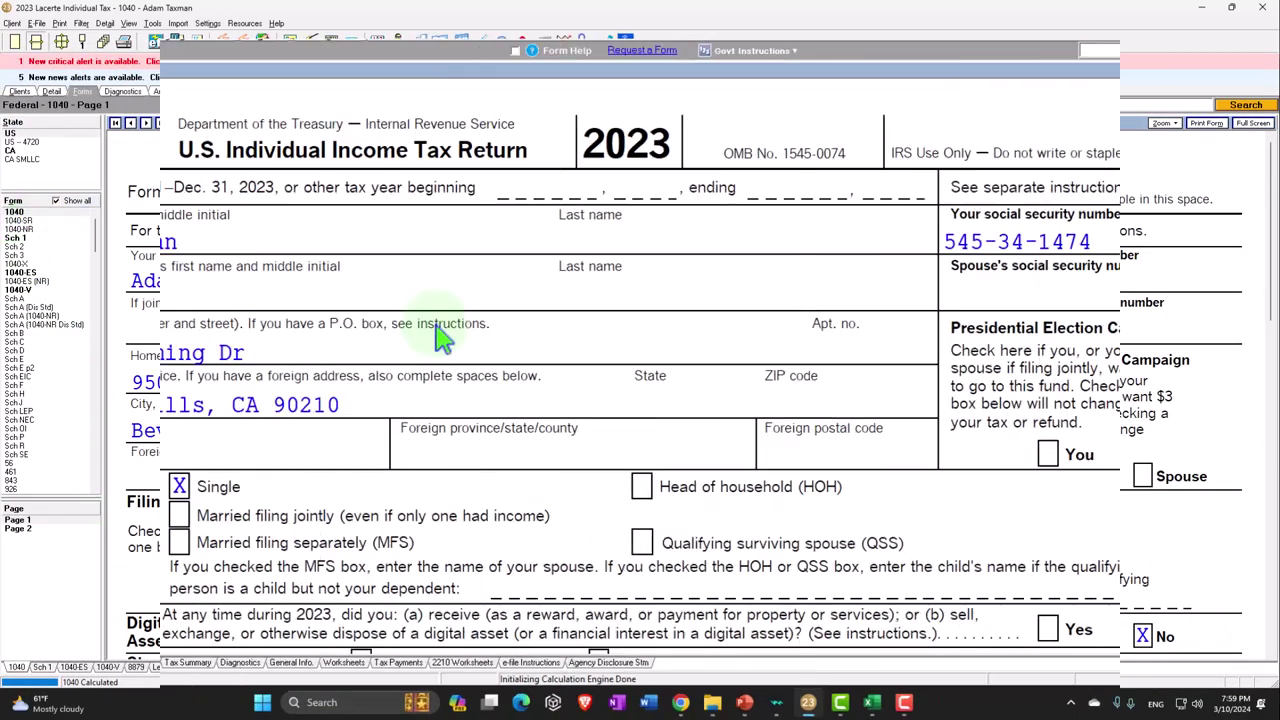
scroll(440, 338, down, 10)
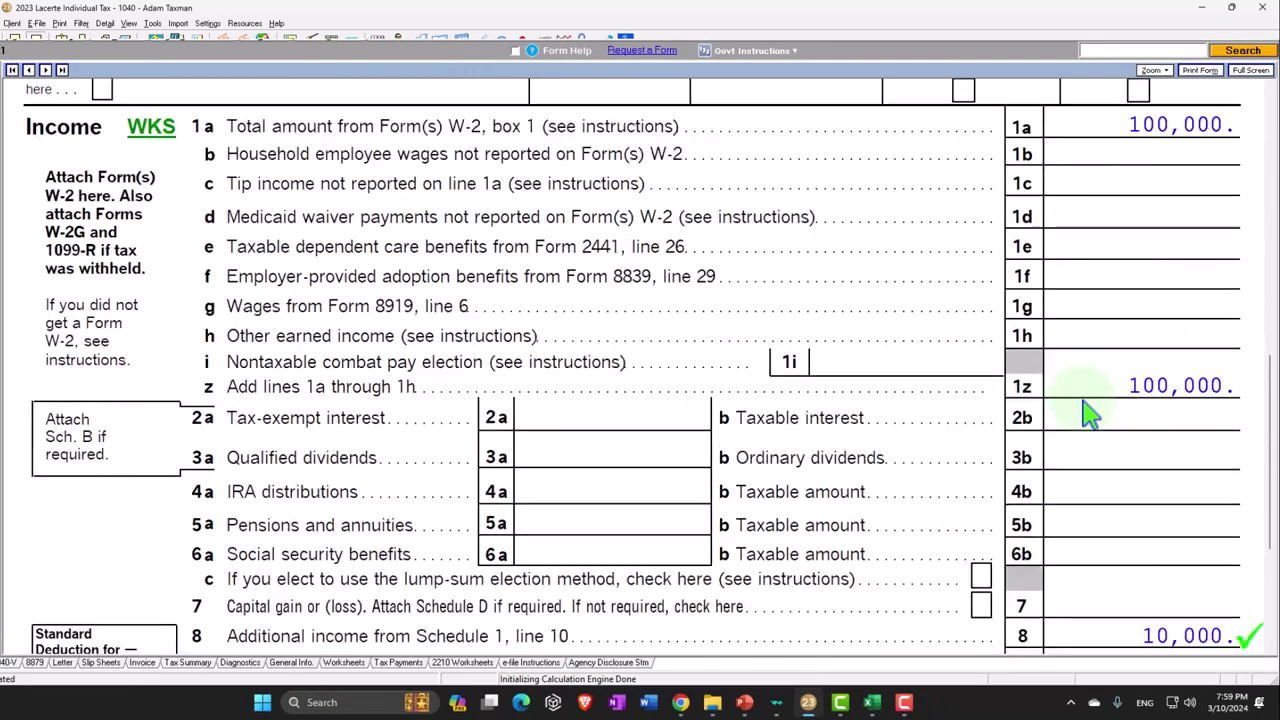
scroll(1087, 397, down, 2)
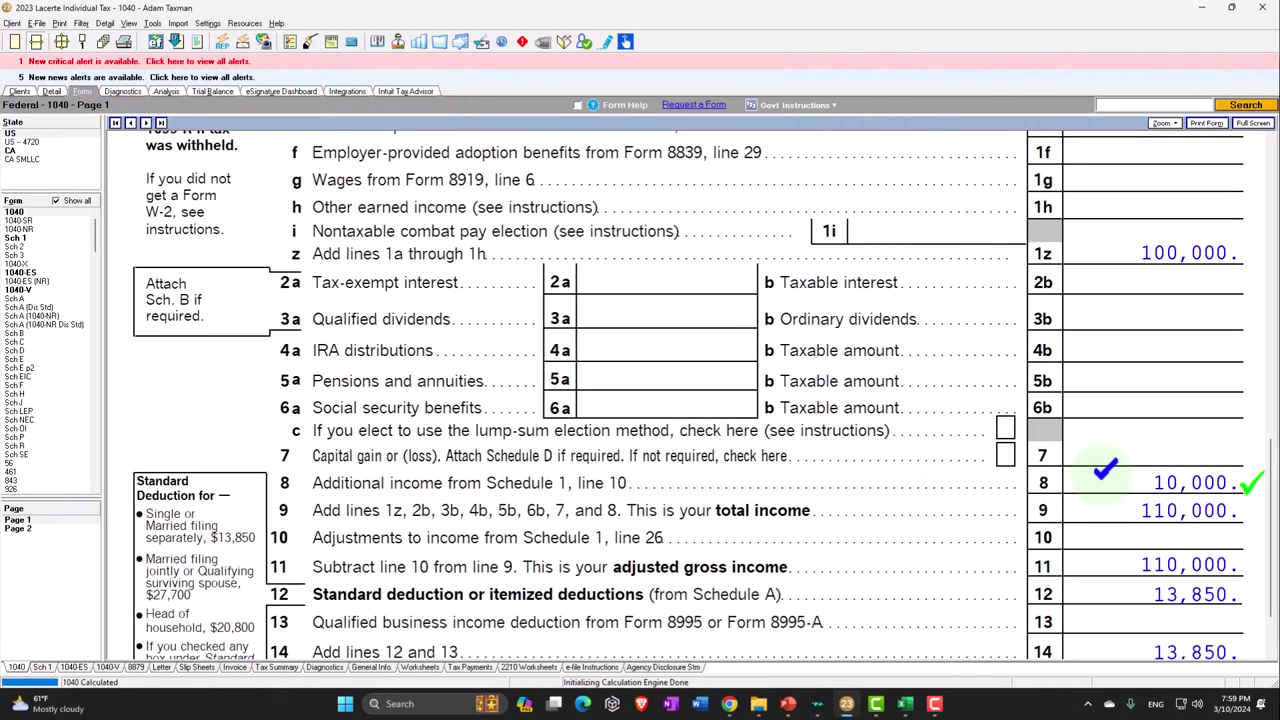
Review the Taxes You Paid lines on Schedule A, and return to the income and deduction lines on Form 1040 page 1
click(40, 312)
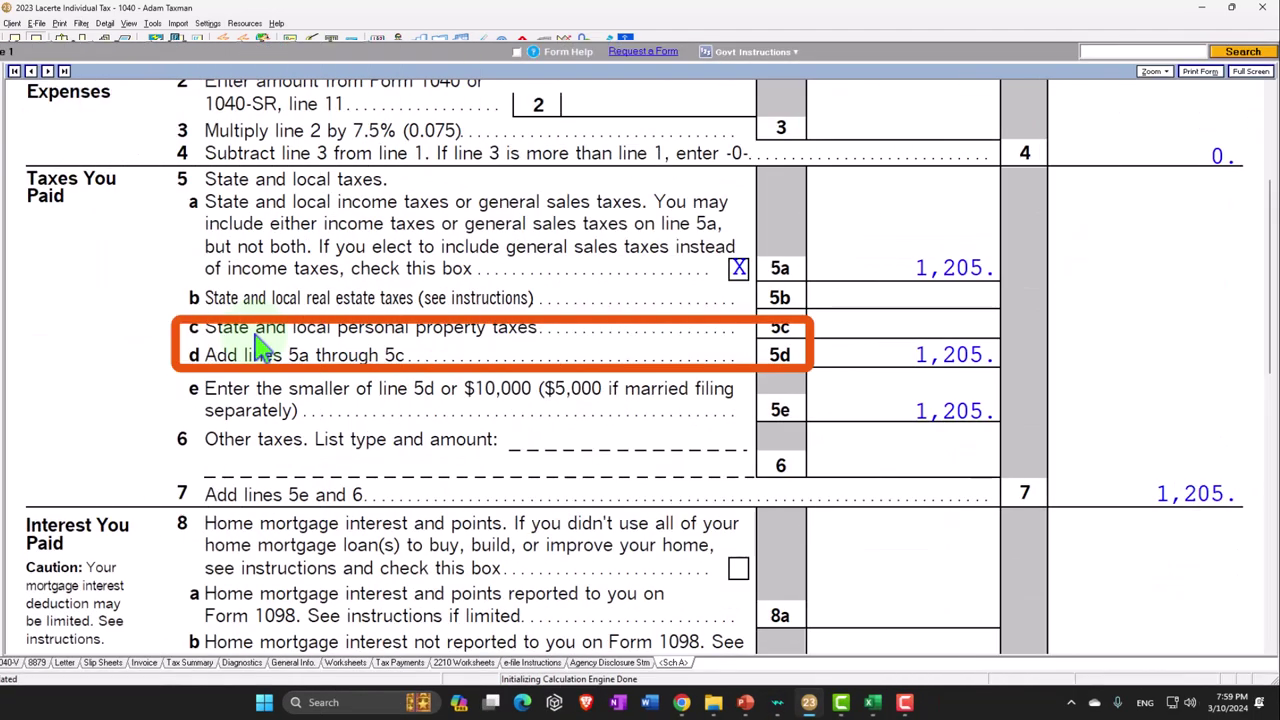
scroll(258, 345, down, 4)
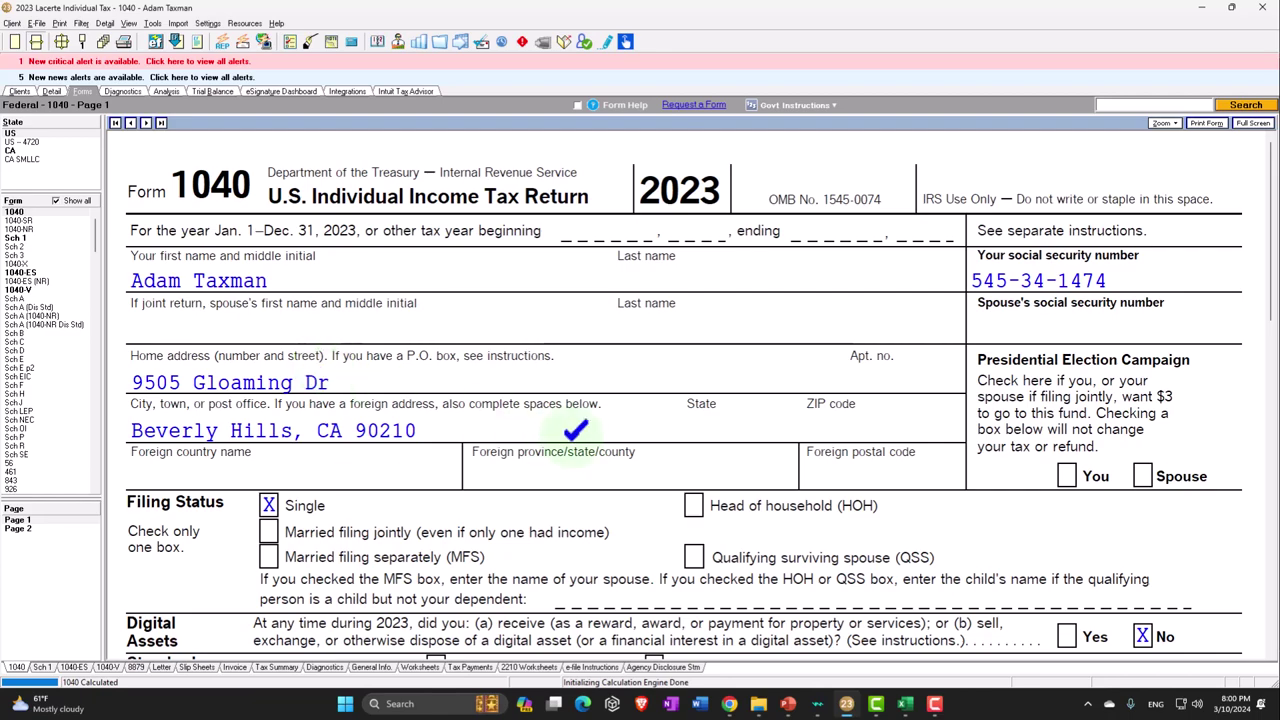
scroll(575, 430, down, 10)
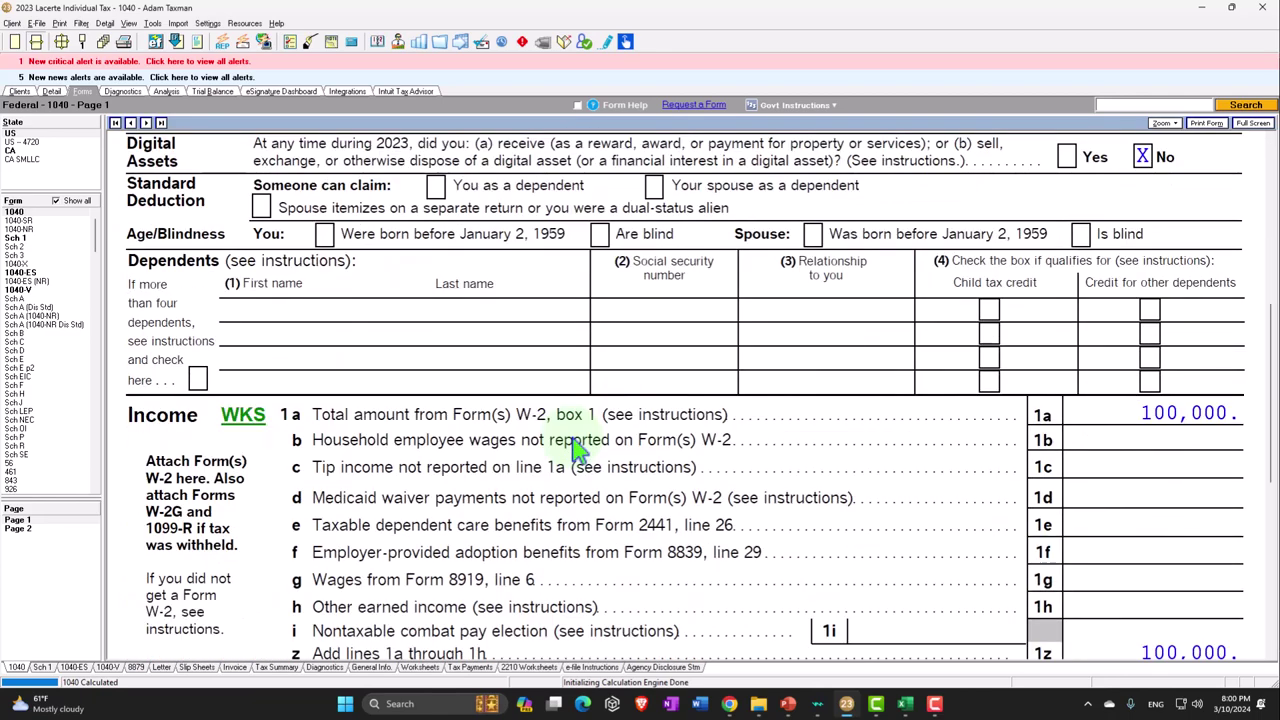
scroll(575, 445, down, 3)
scroll(491, 471, down, 6)
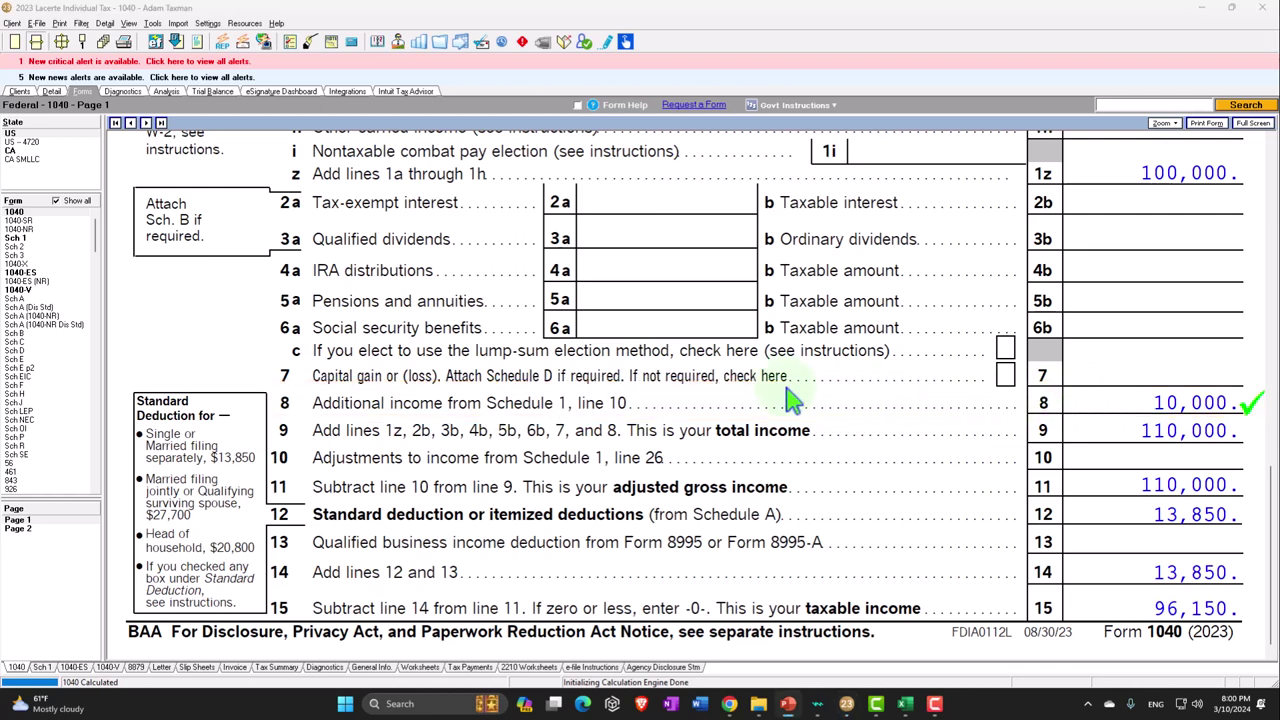
From Schedule 1 line 8l, jump to the input, enter 10,000 as Income from the rental of personal property, and clear Activity not engaged in for profit income
click(30, 240)
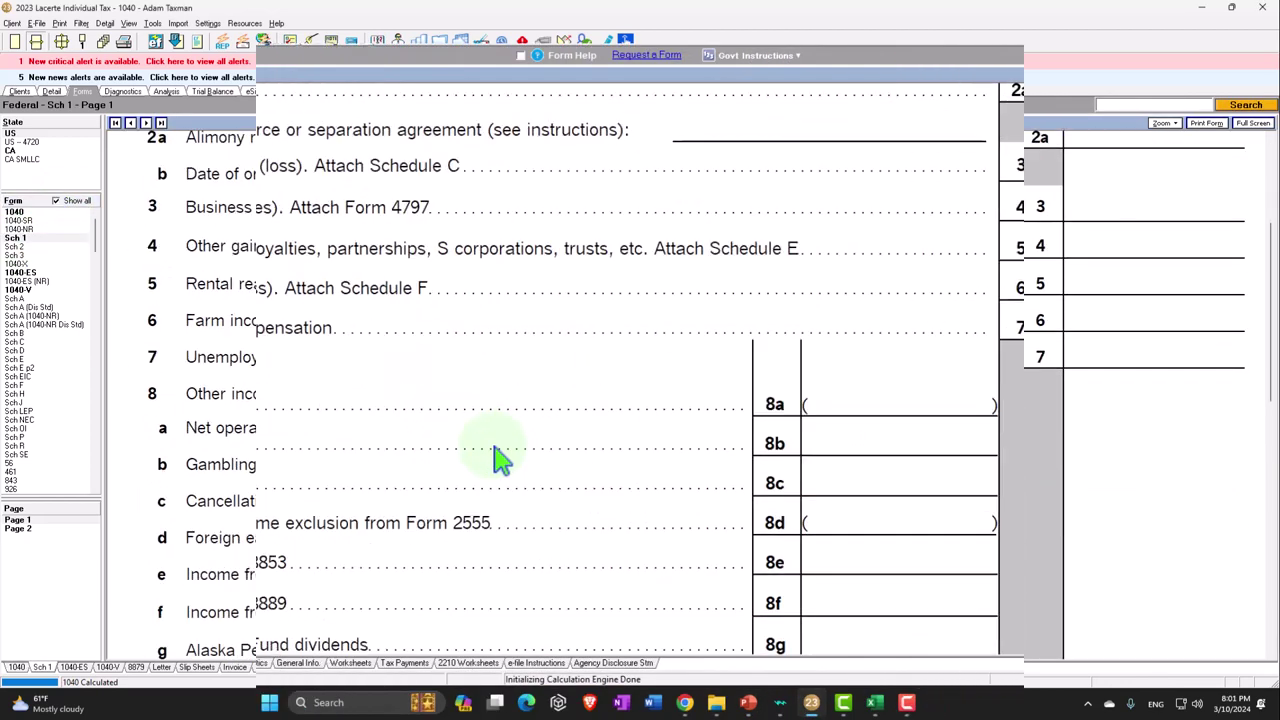
scroll(500, 457, down, 5)
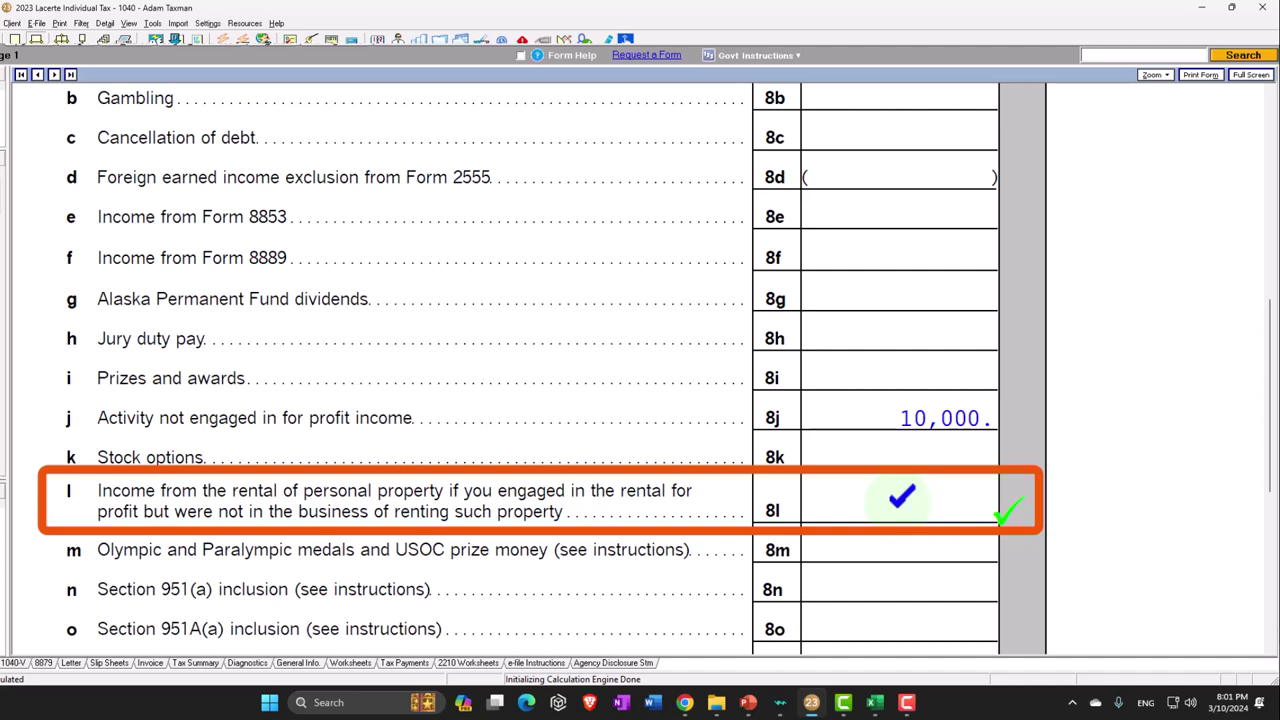
right_click(925, 520)
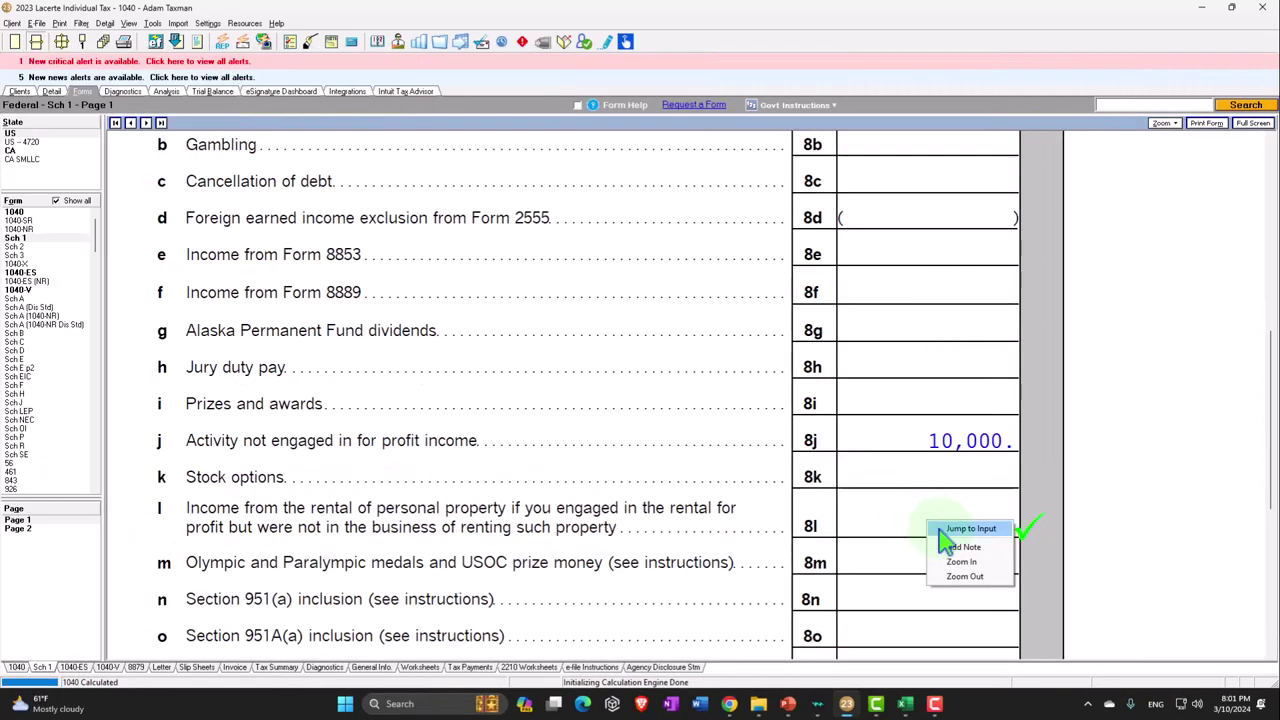
click(950, 530)
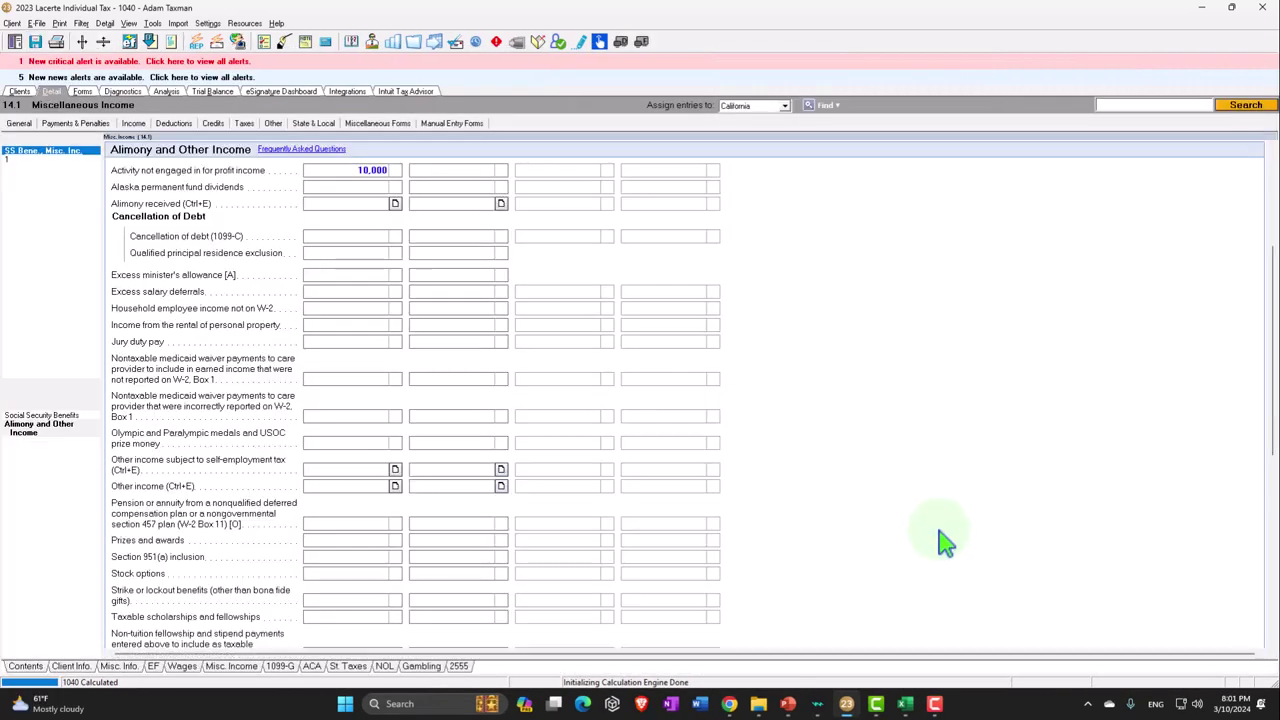
text(10,00)
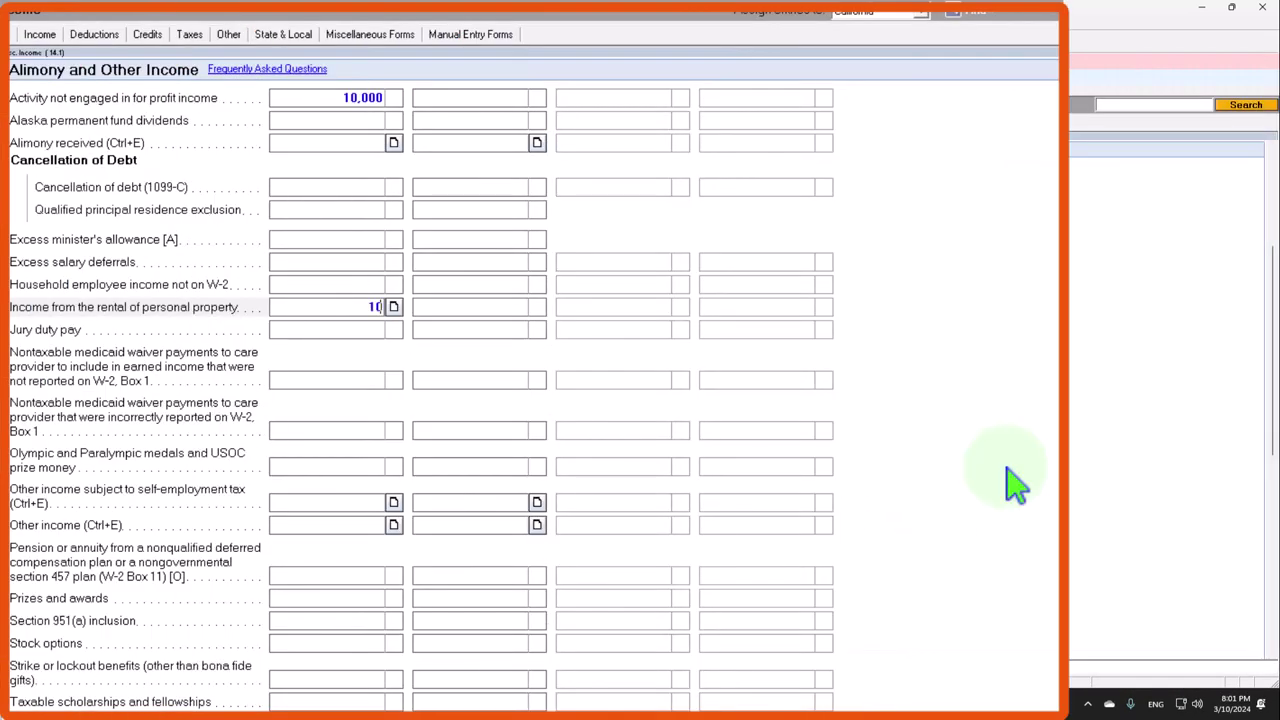
text(00)
key(Return)
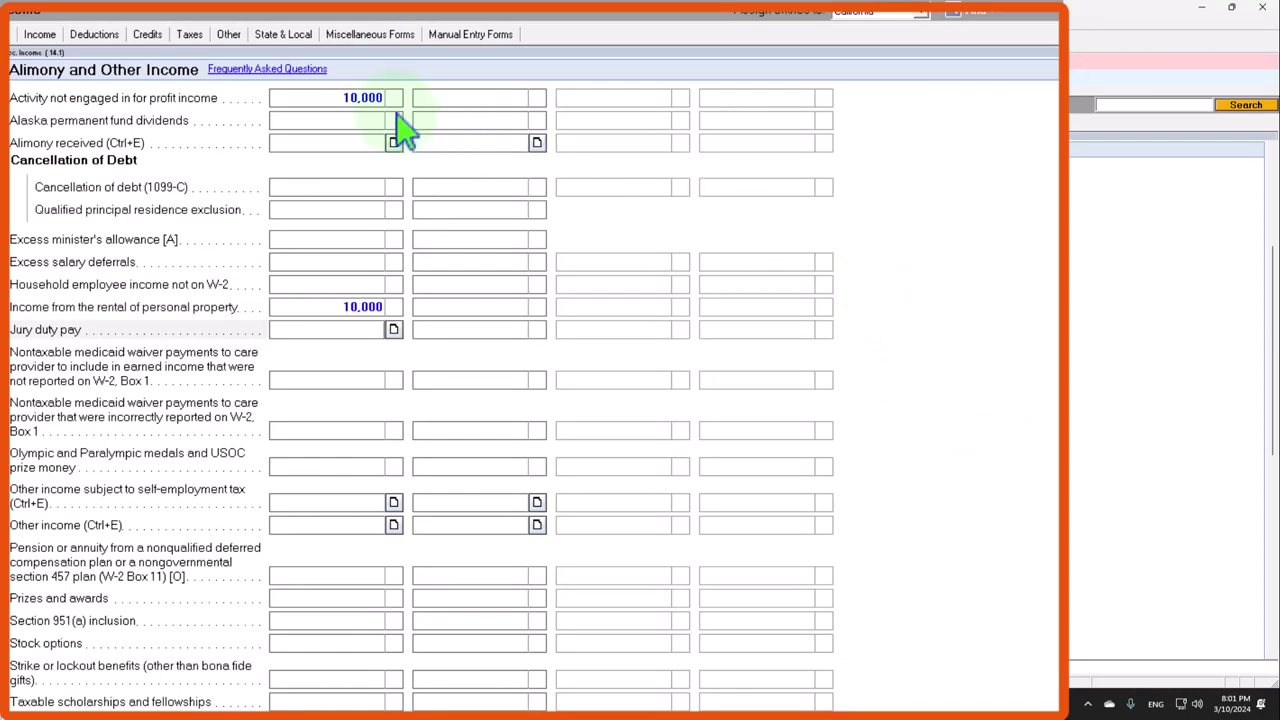
click(366, 100)
key(Delete)
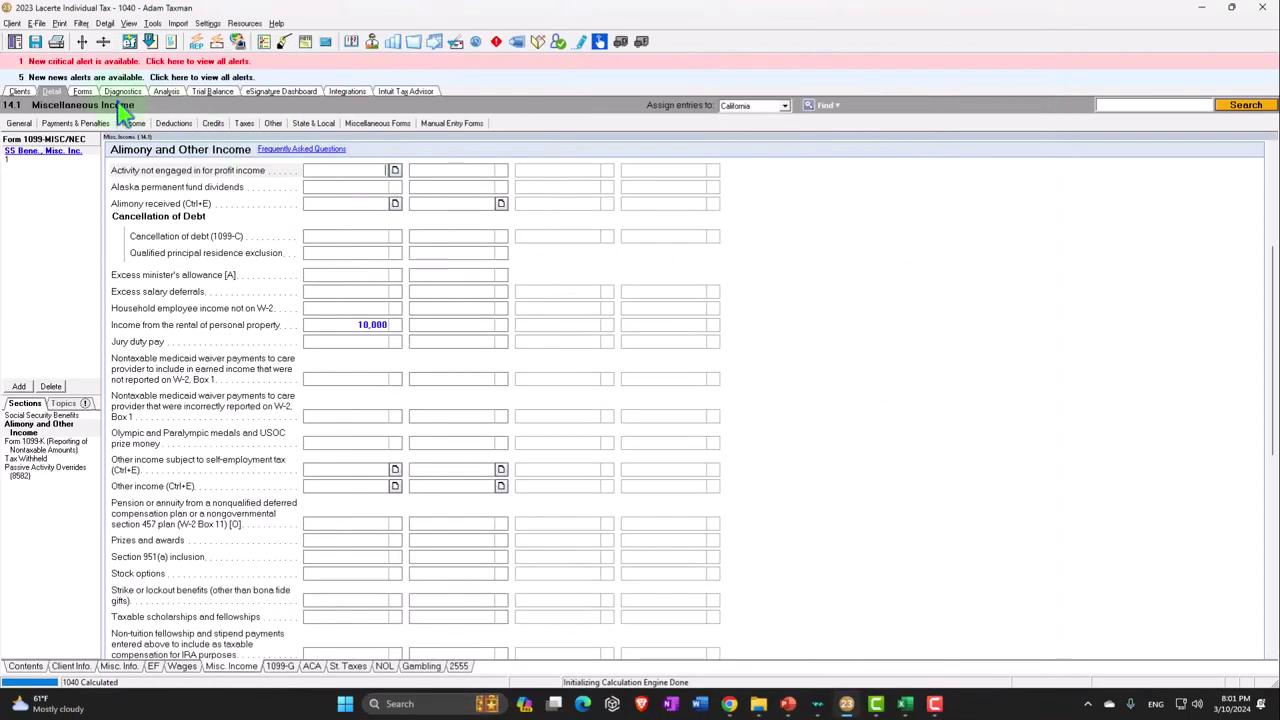
Return to the forms and check line 8l on Schedule 1 and lines 8 through 15 on Form 1040 page 1
click(82, 91)
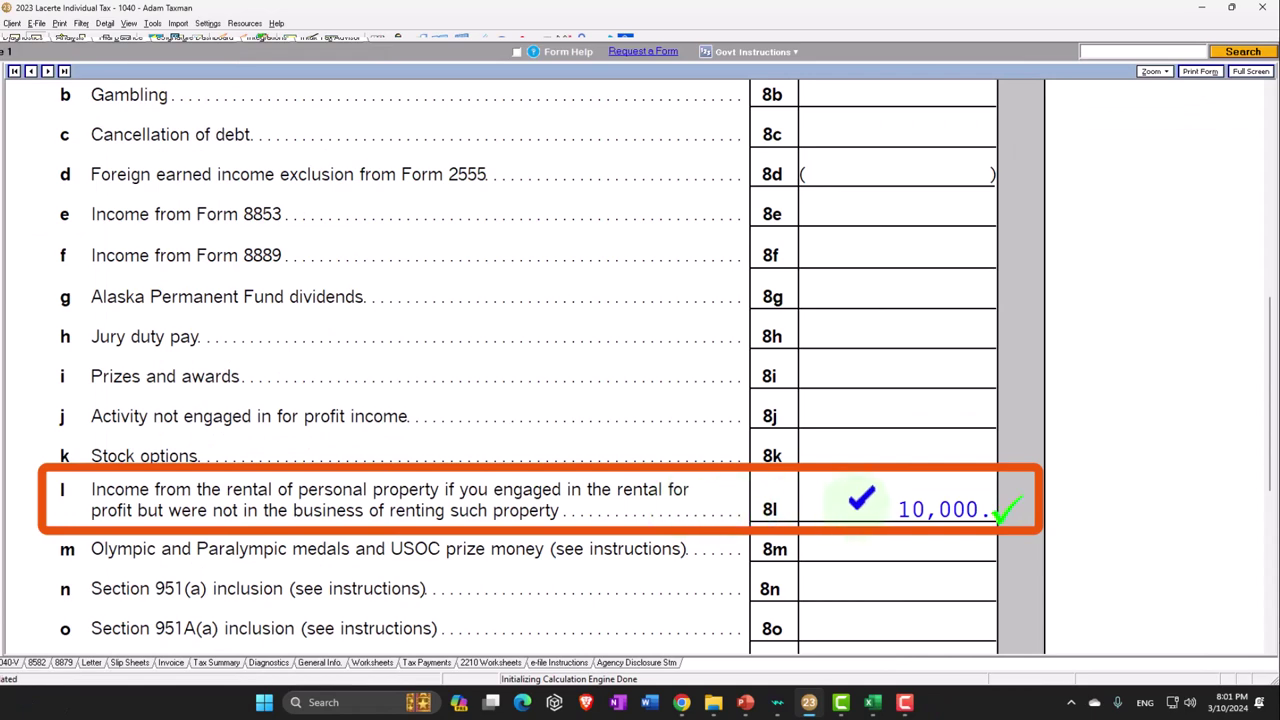
scroll(860, 505, down, 5)
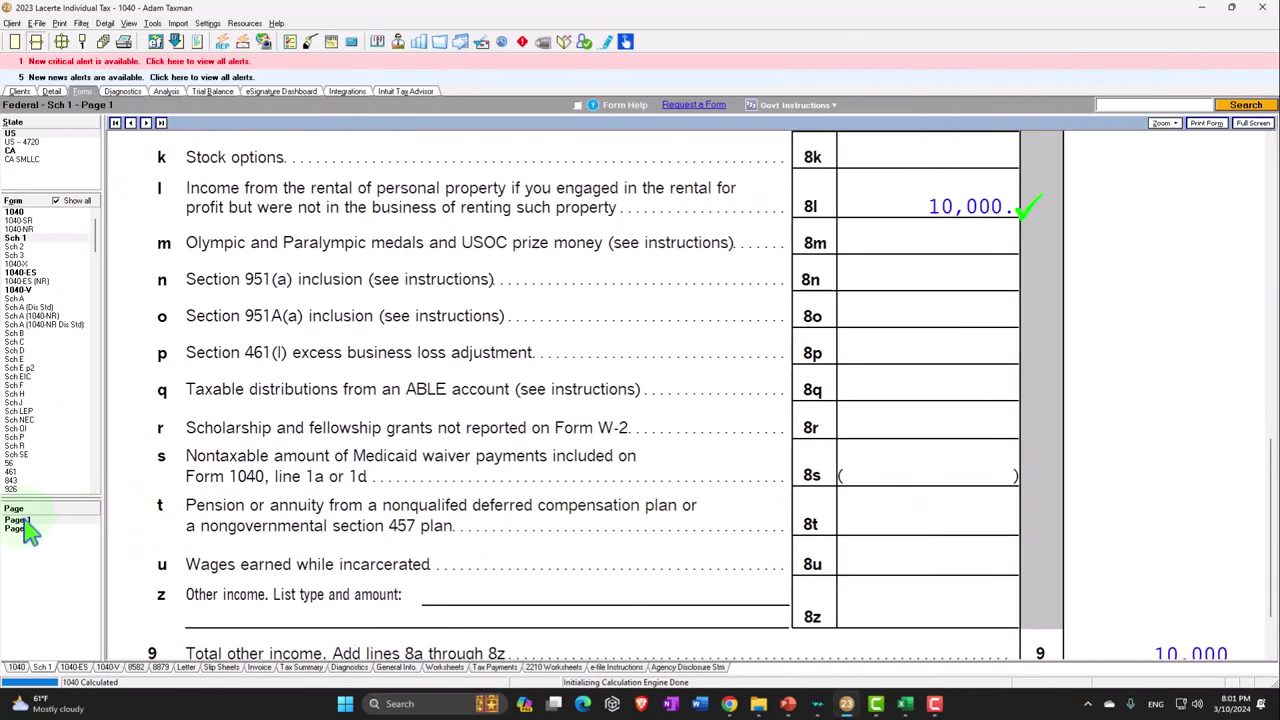
click(16, 212)
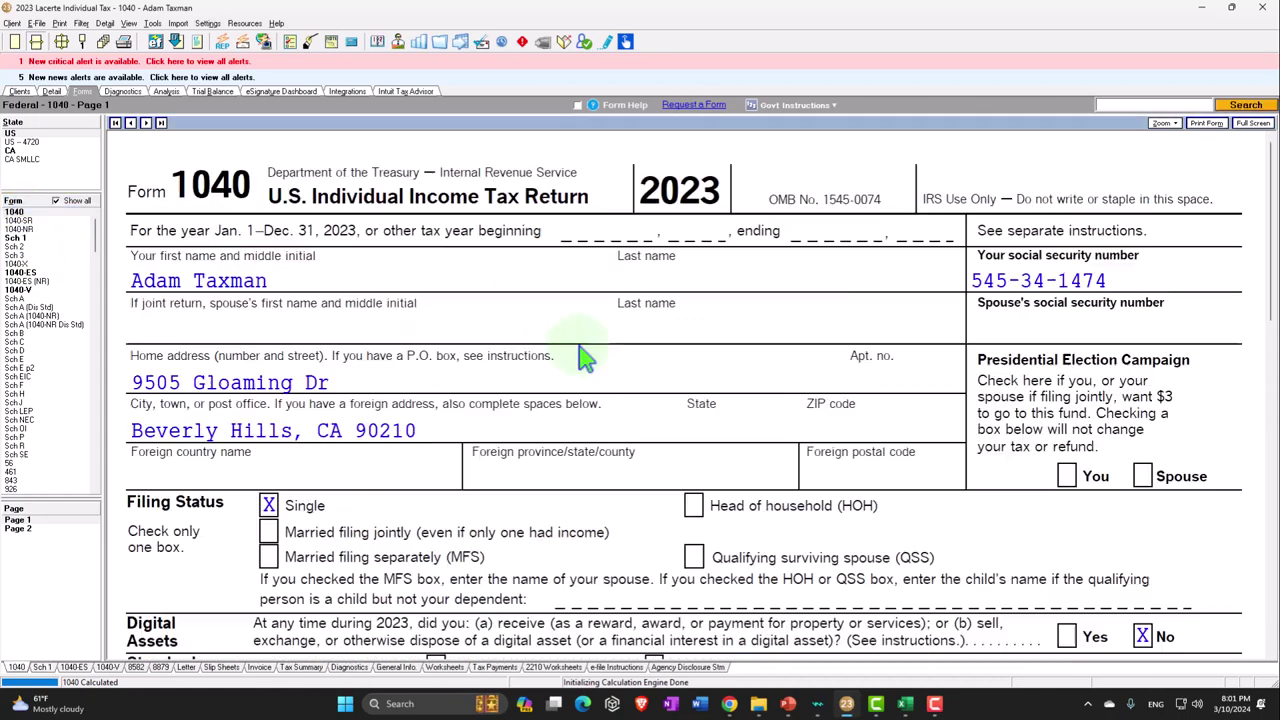
scroll(585, 358, down, 10)
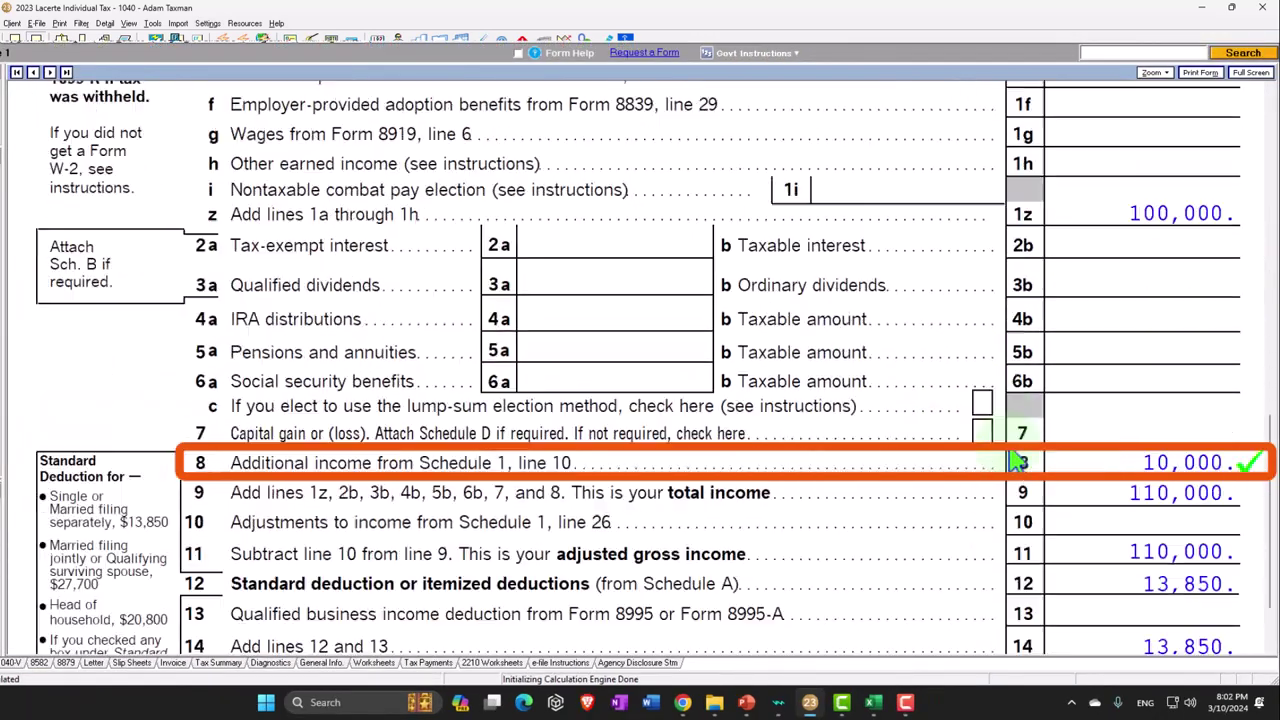
scroll(1110, 460, down, 2)
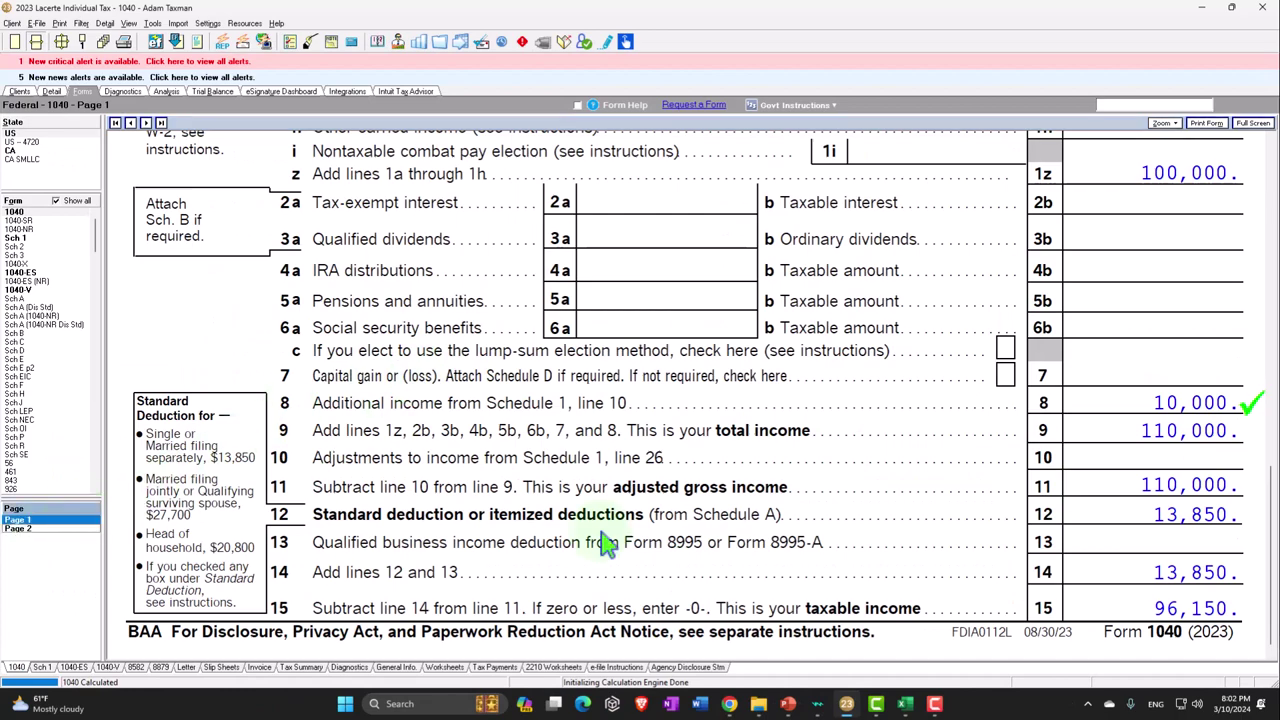
Review the payments, refund, and tax and credits lines on Form 1040 page 2
scroll(605, 543, down, 10)
scroll(980, 474, down, 5)
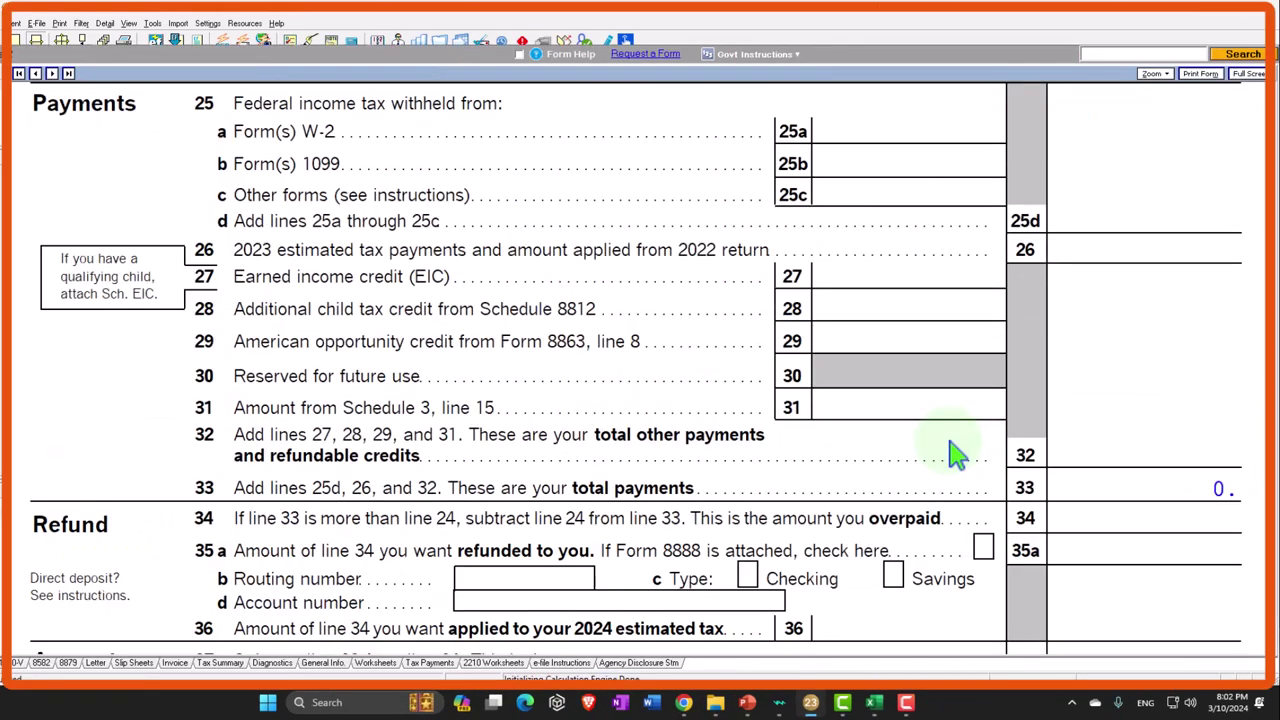
scroll(955, 455, down, 2)
scroll(955, 455, up, 2)
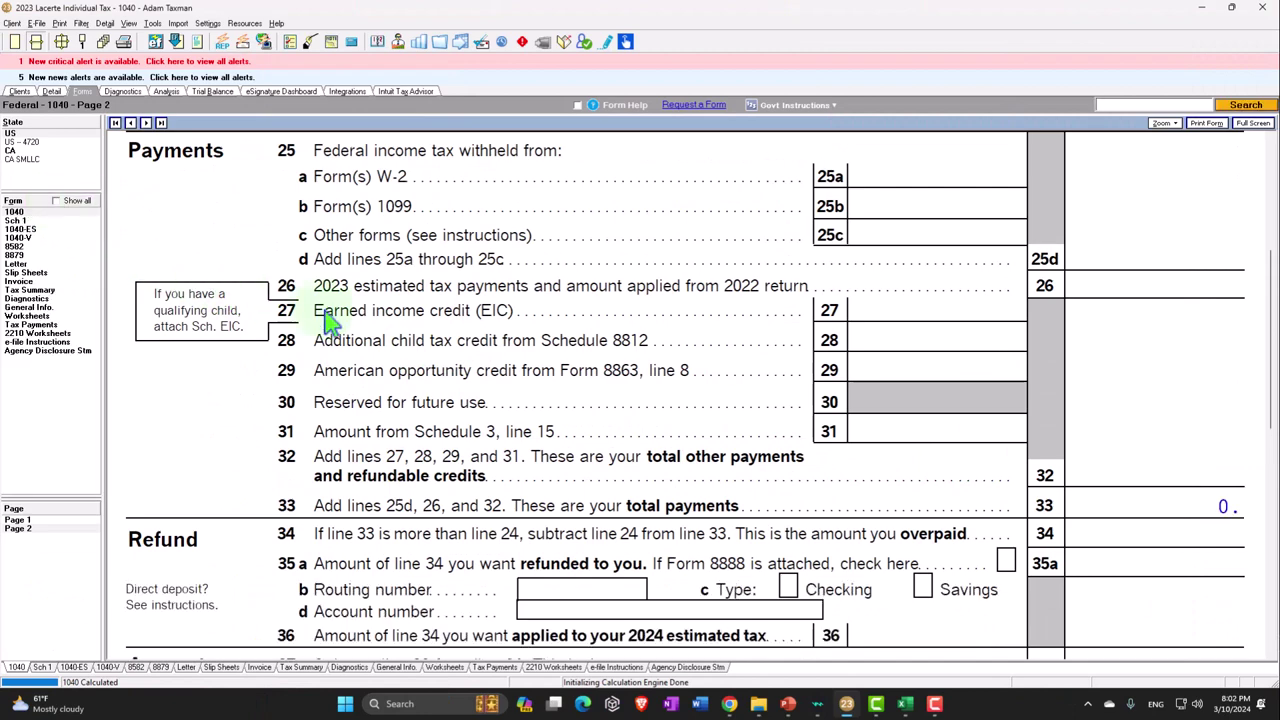
scroll(640, 420, up, 9)
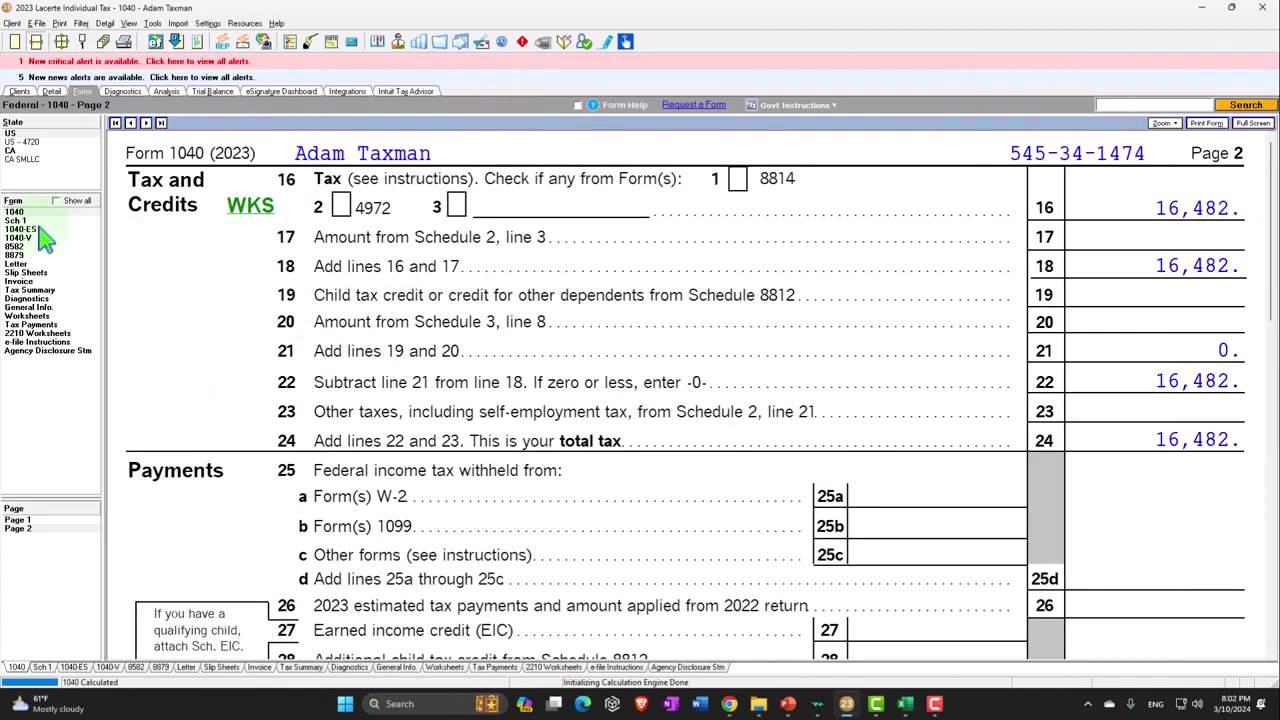
Reopen Schedule 1 and examine the other income lines around line 8l, rental of personal property
click(28, 221)
scroll(414, 371, down, 8)
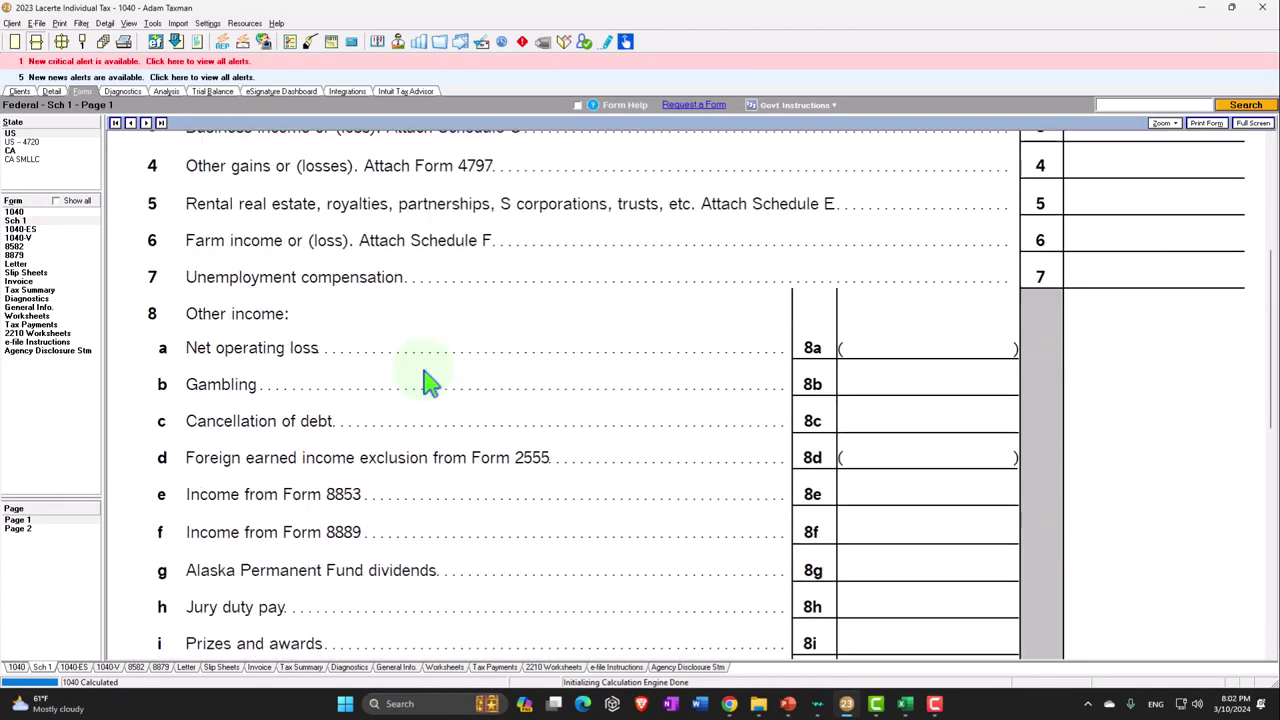
scroll(390, 365, down, 3)
scroll(350, 350, down, 2)
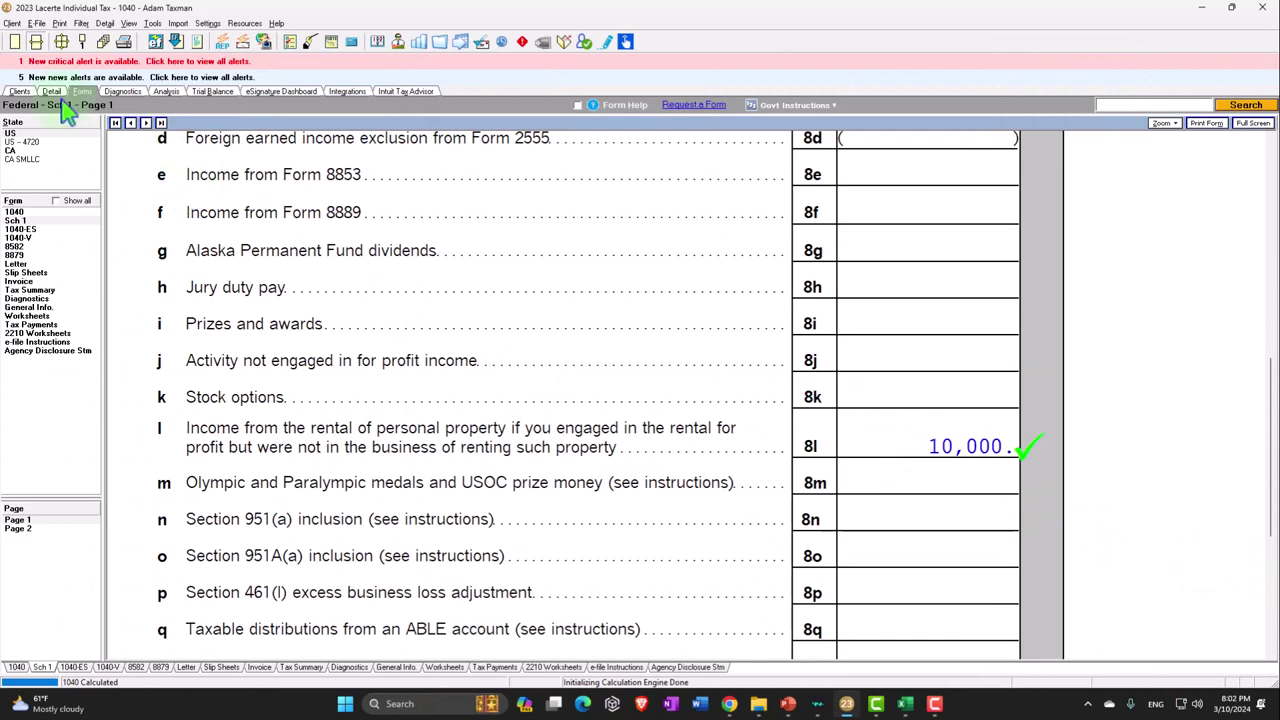
In the Business Income (Sch. C) input, enter 10,000 as Gross receipts or sales, and check the income and net profit lines on the Schedule C form
click(52, 92)
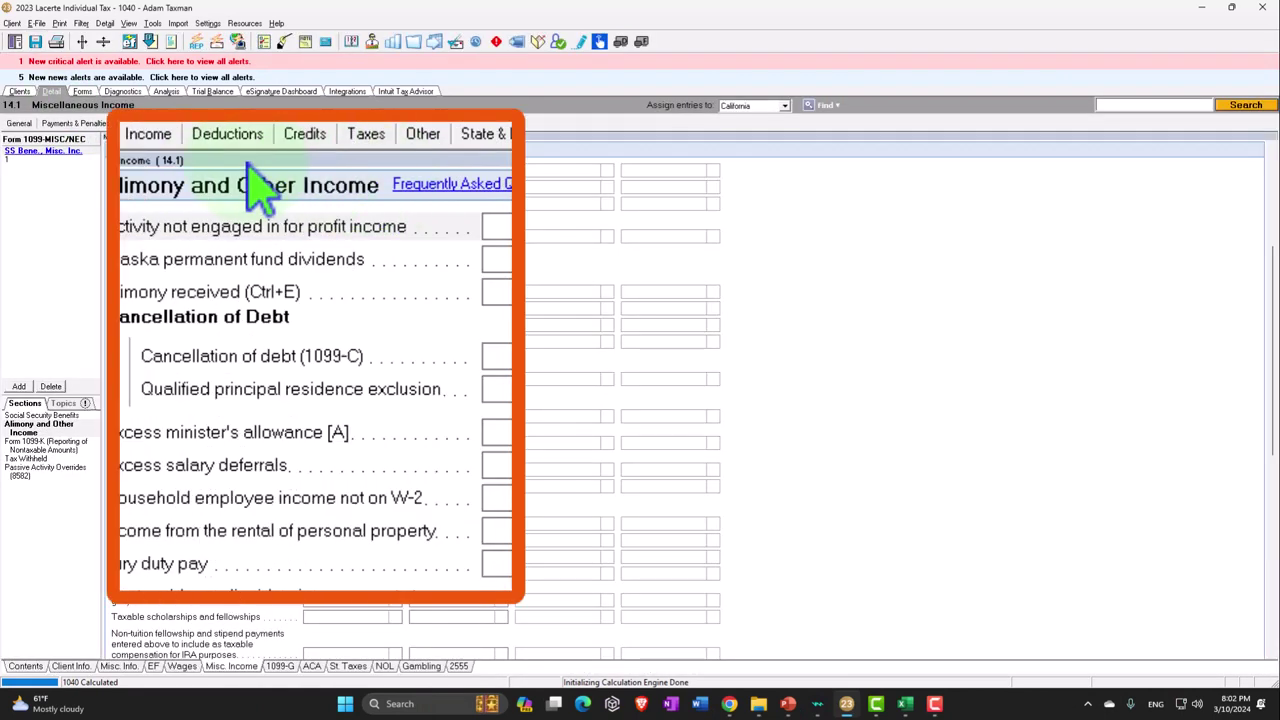
click(134, 123)
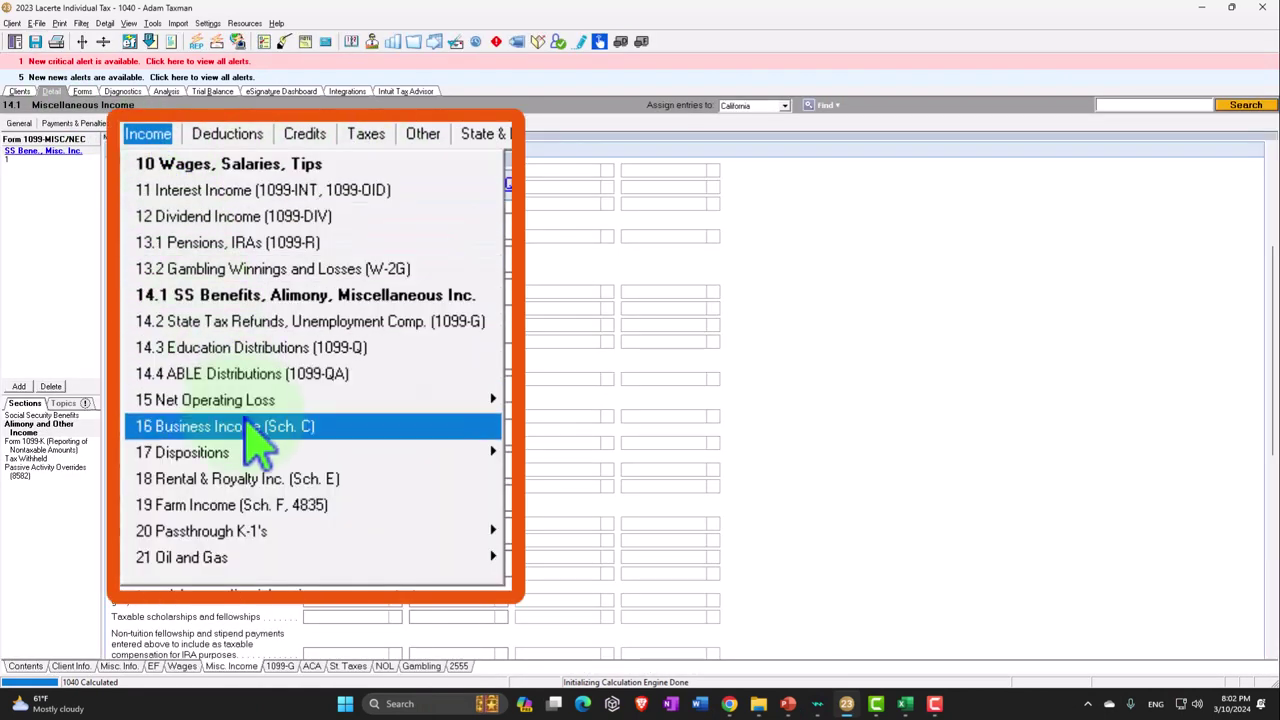
click(184, 272)
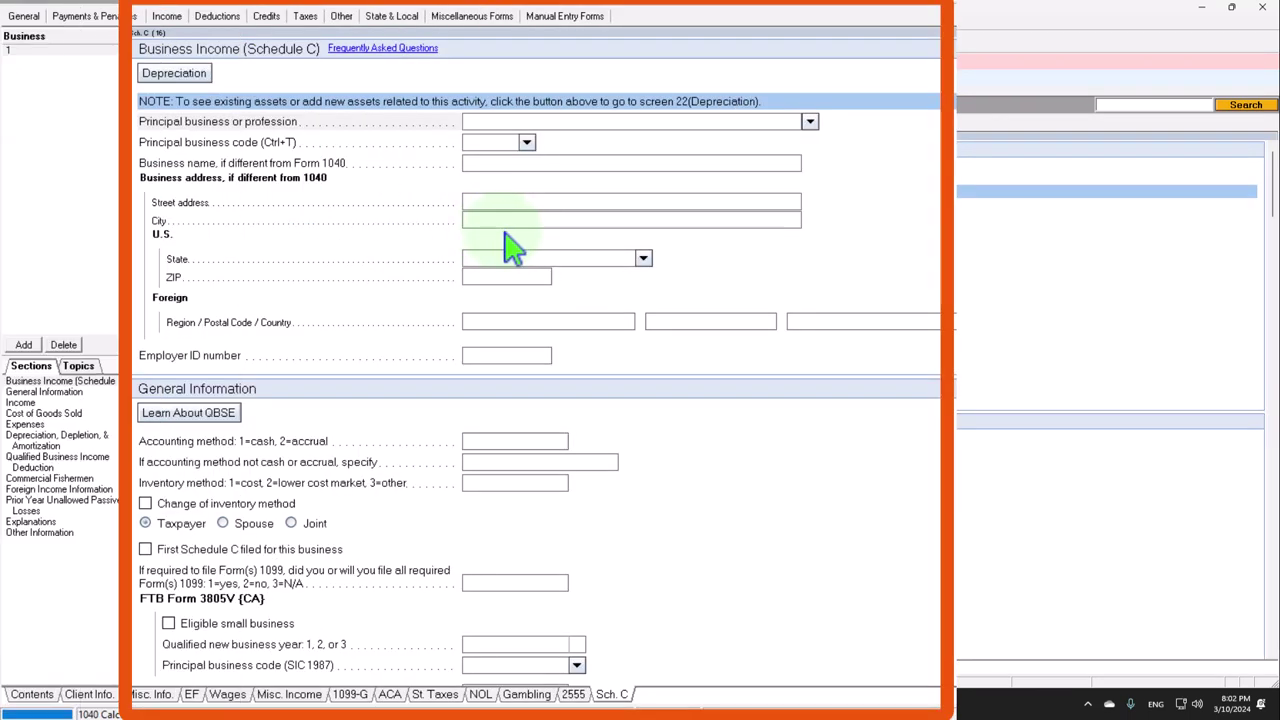
scroll(613, 450, down, 2)
click(525, 446)
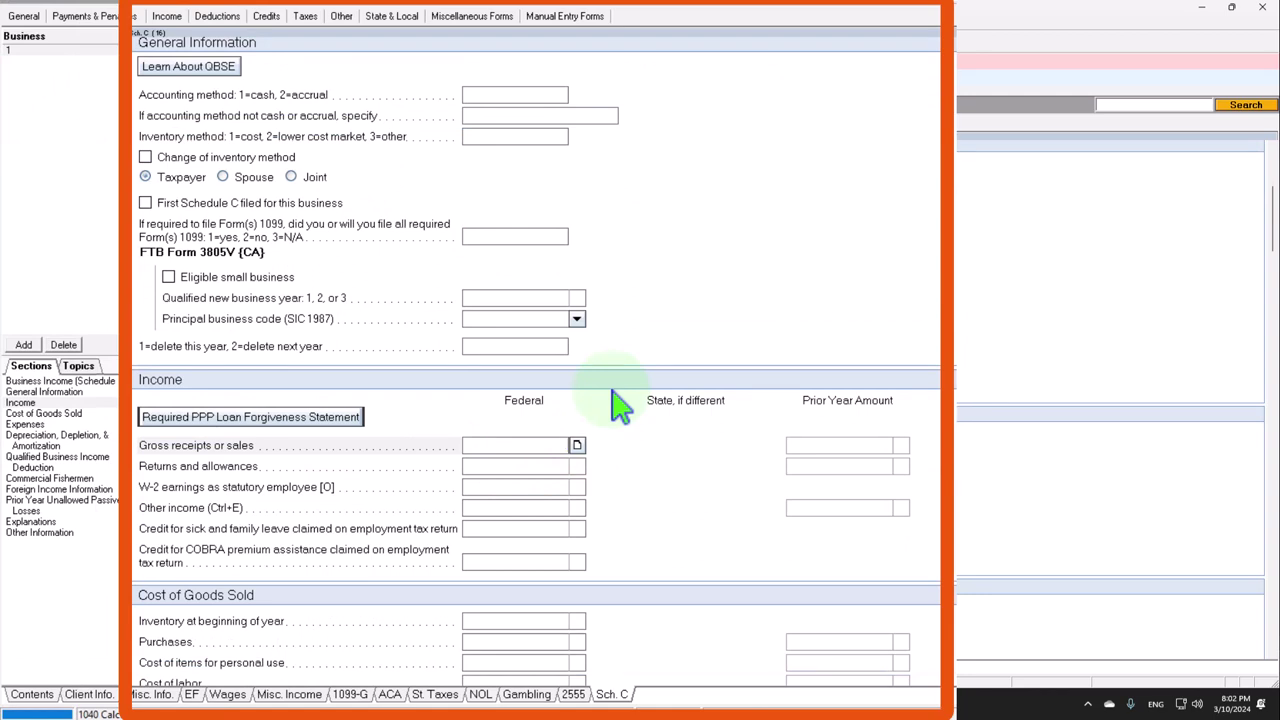
text(10000)
key(Return)
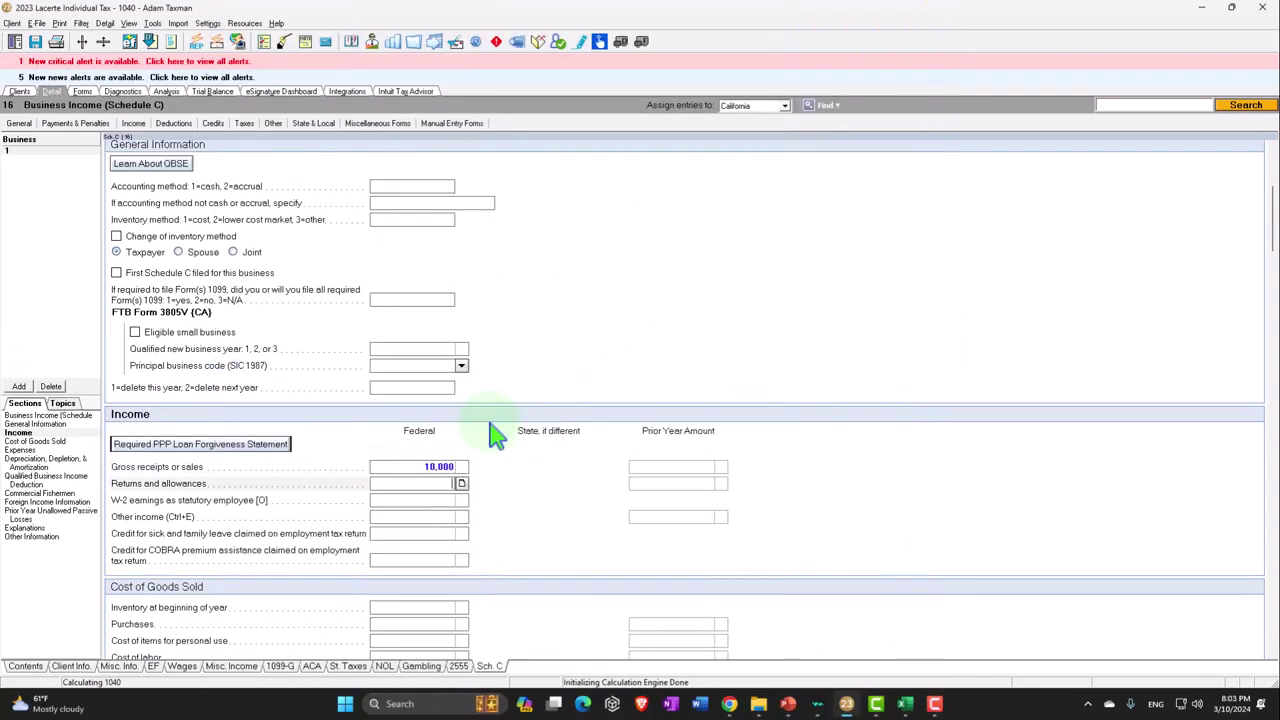
click(80, 92)
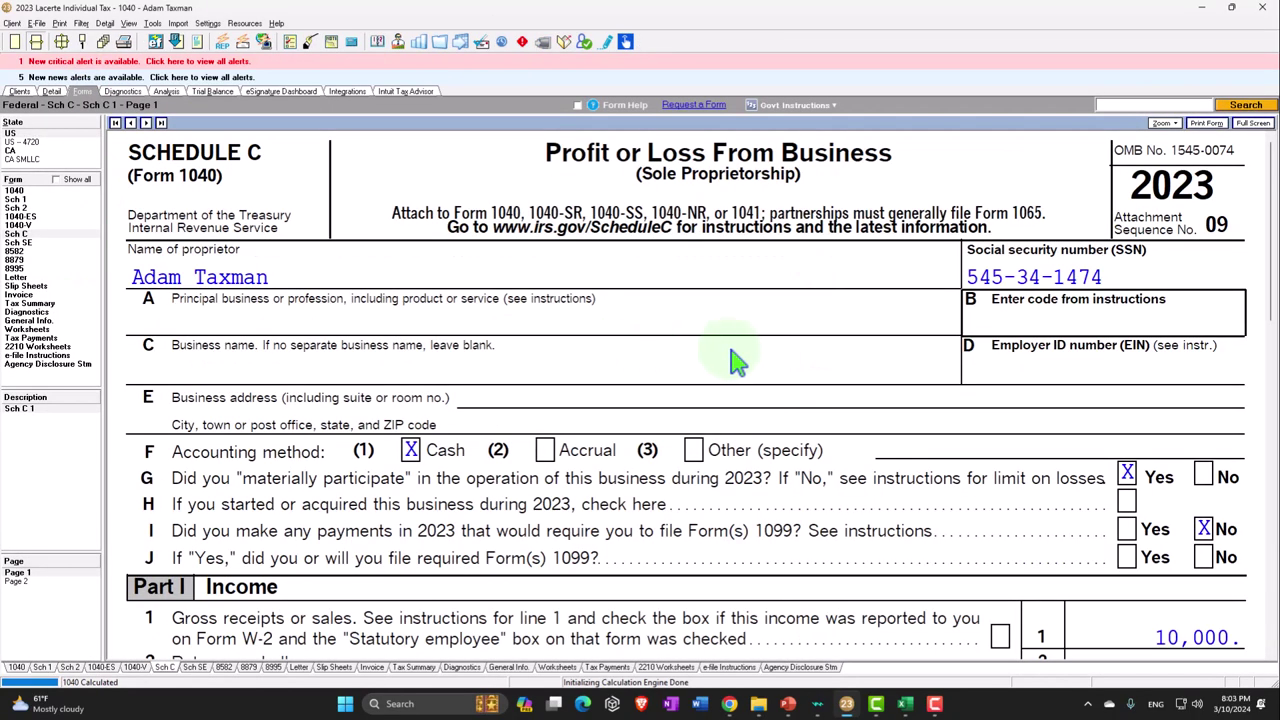
scroll(965, 420, down, 10)
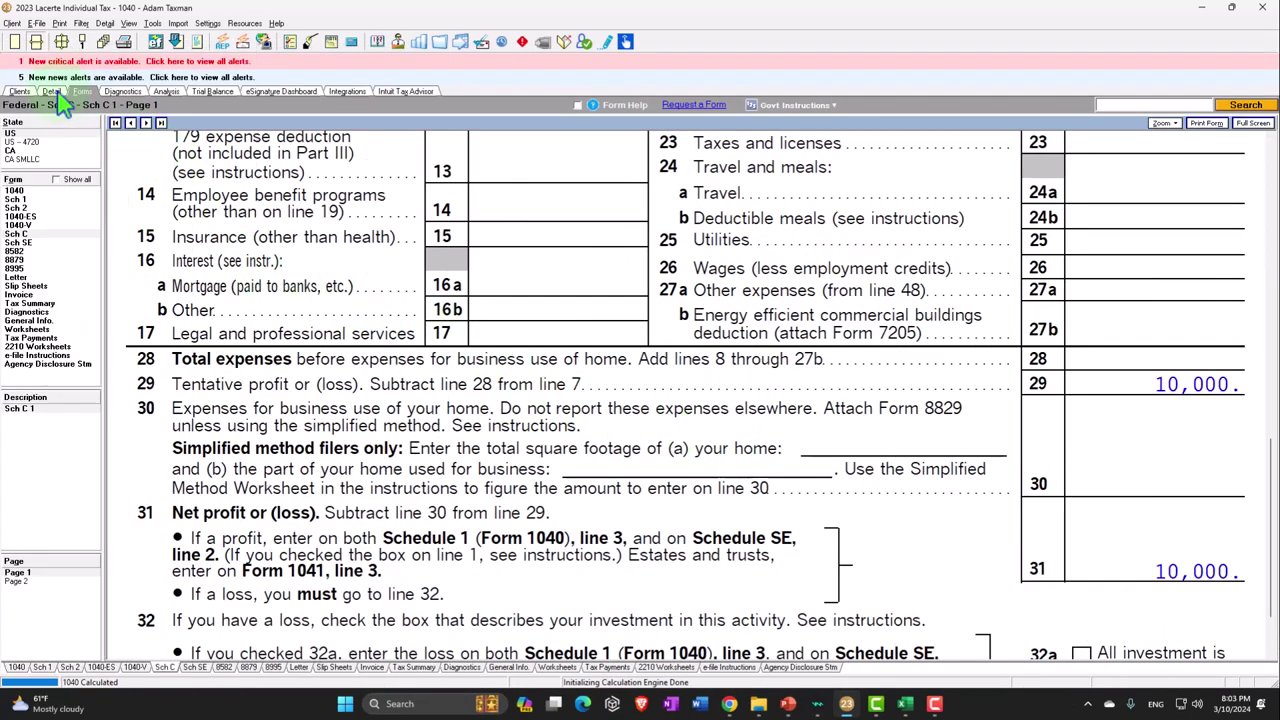
In the SS Benefits, Alimony, Miscellaneous Inc. input, clear the taxpayer's Income from the rental of personal property amount
click(51, 91)
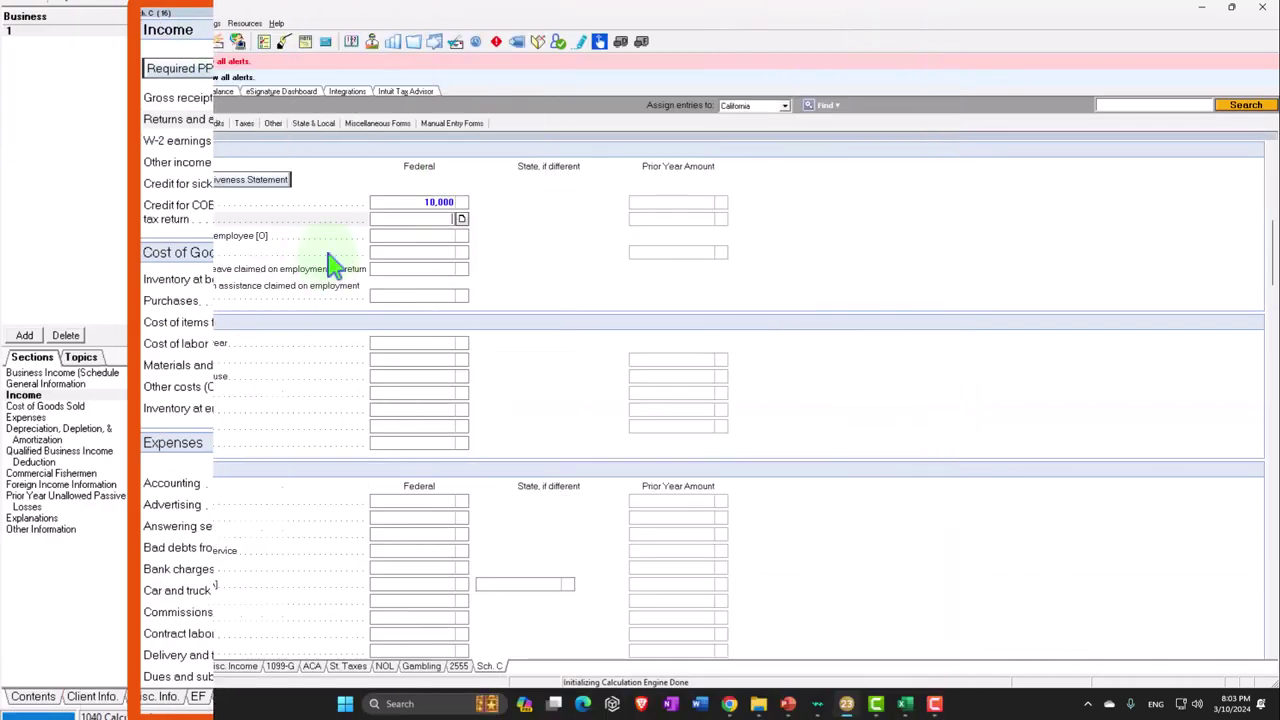
click(133, 123)
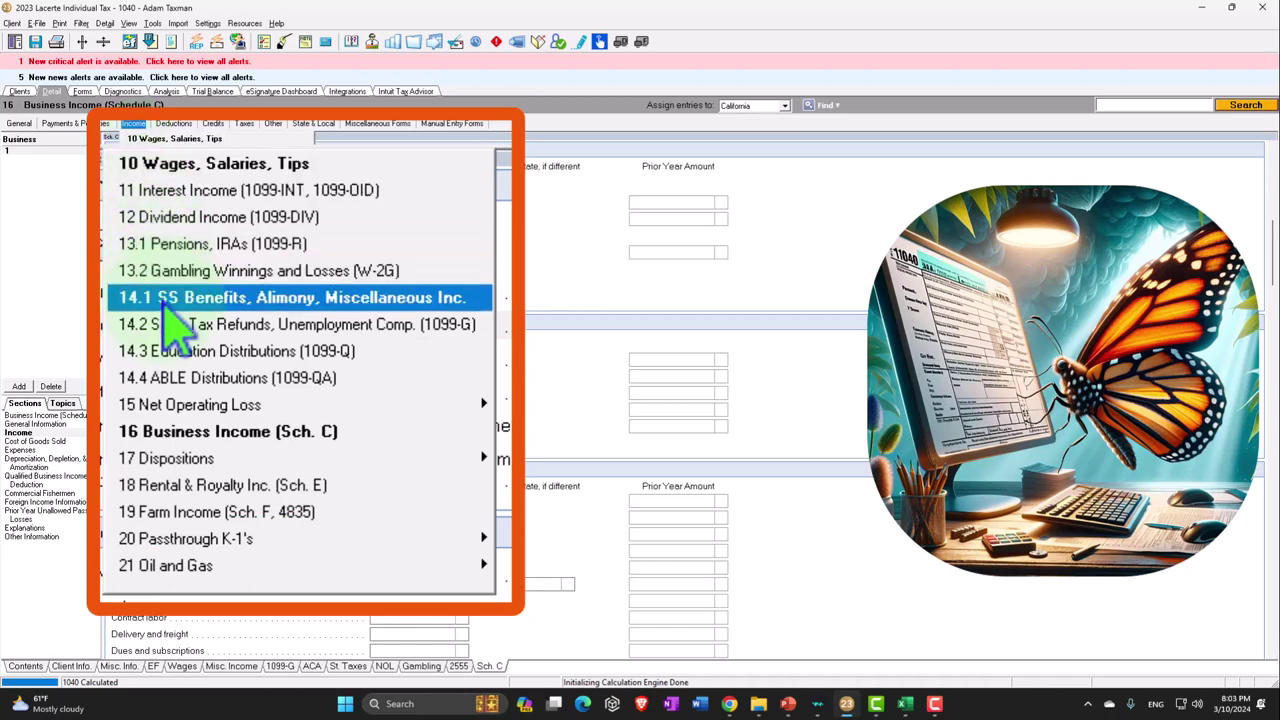
click(200, 297)
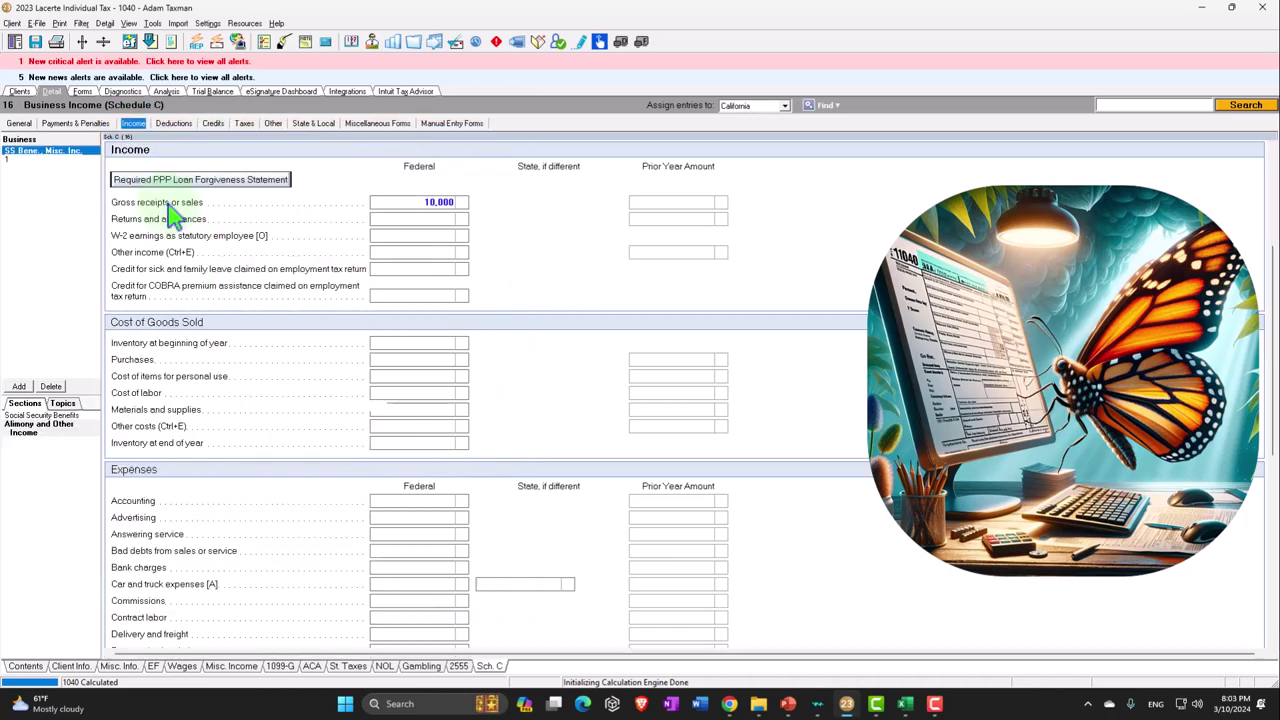
click(348, 323)
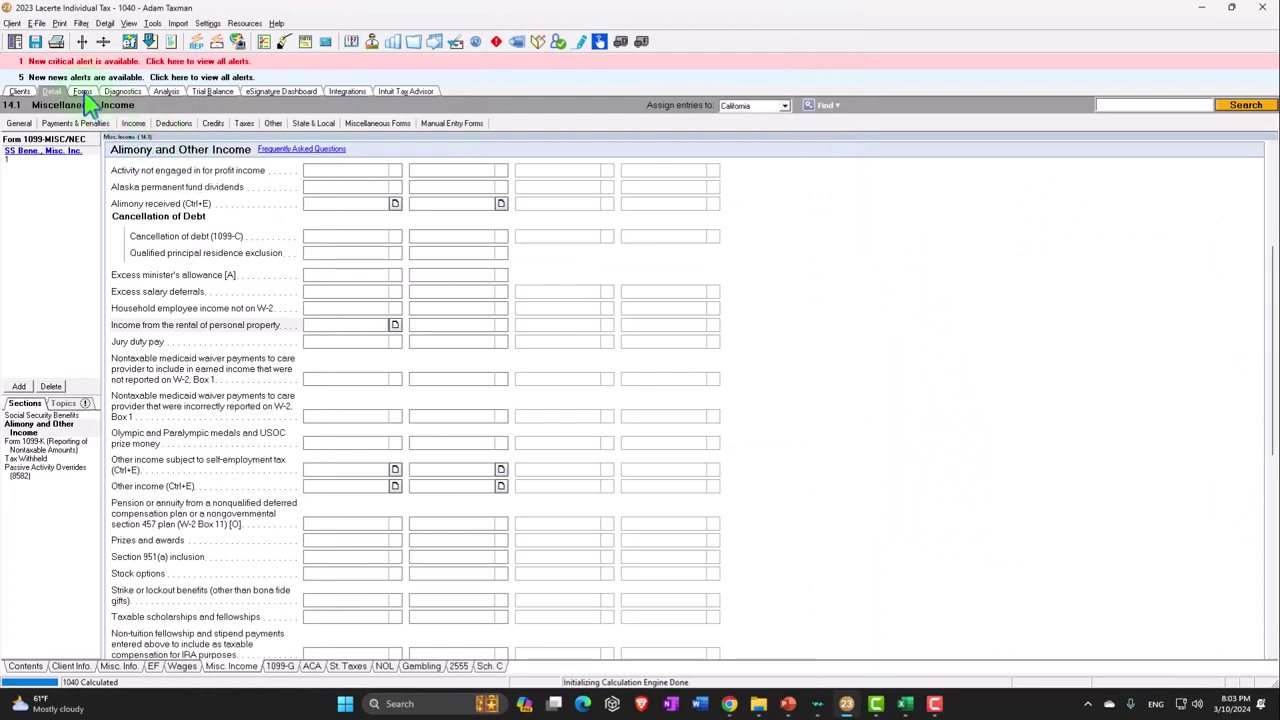
Return to the forms and check the business income on line 3 of Schedule 1
click(97, 31)
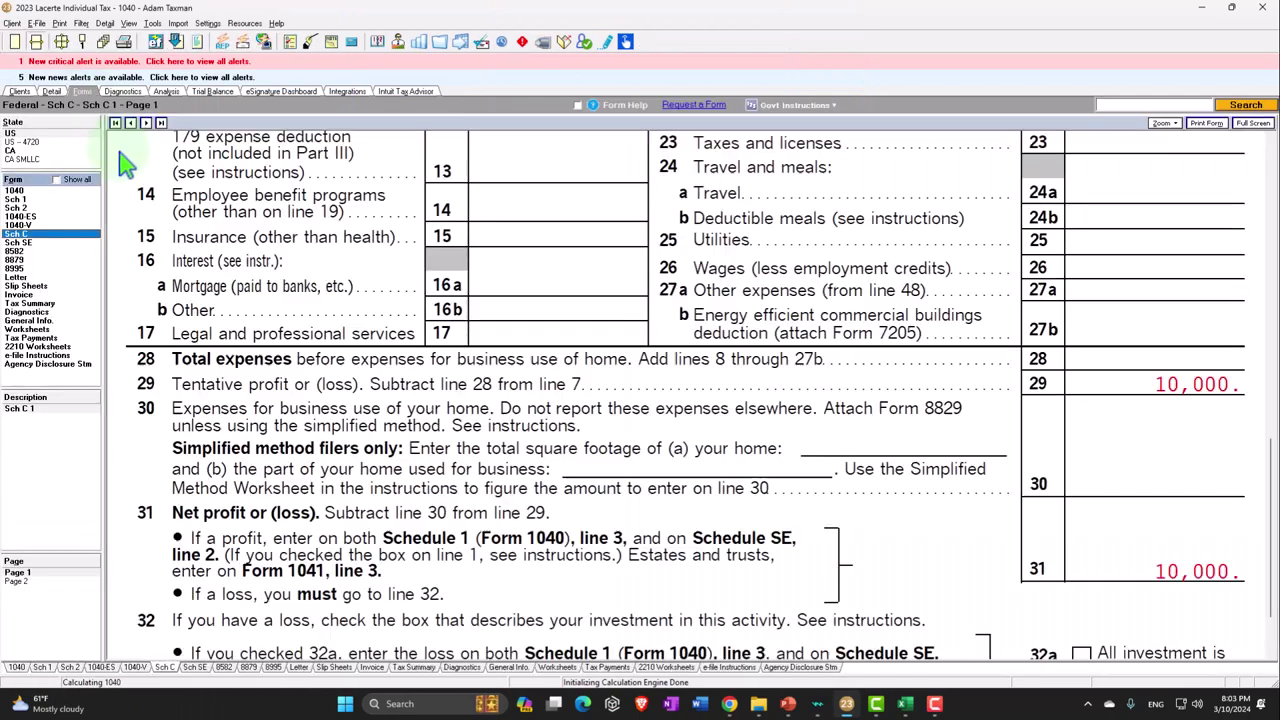
click(30, 201)
scroll(500, 417, down, 5)
scroll(505, 350, up, 5)
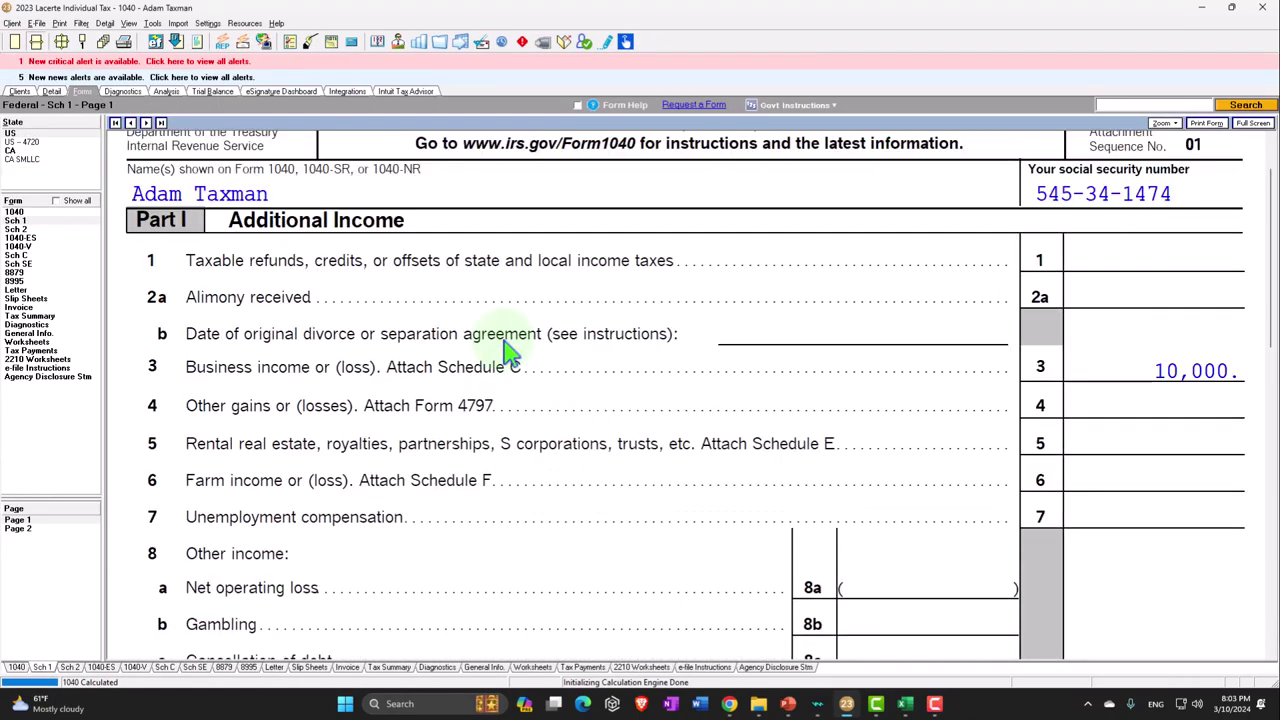
Review lines 8 through 14 on Form 1040 page 1 and the tax lines on page 2, and reopen Schedule C
click(14, 220)
click(14, 212)
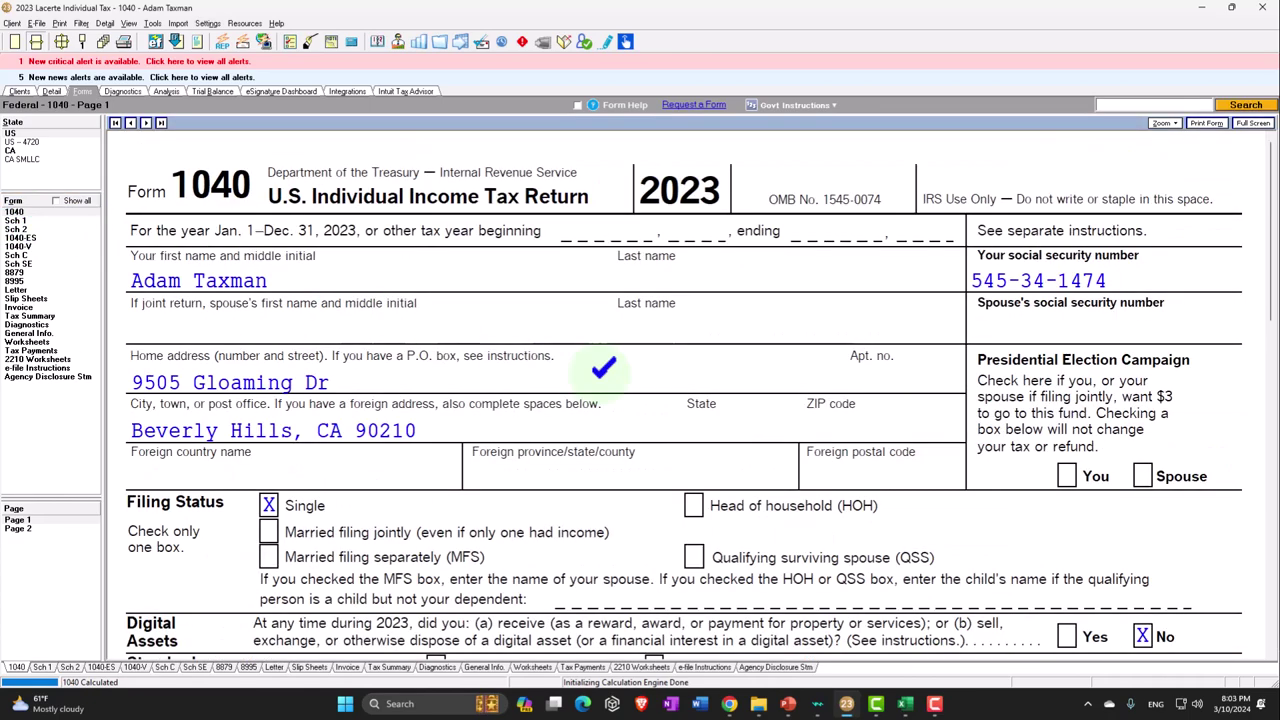
scroll(551, 357, down, 10)
scroll(555, 360, down, 3)
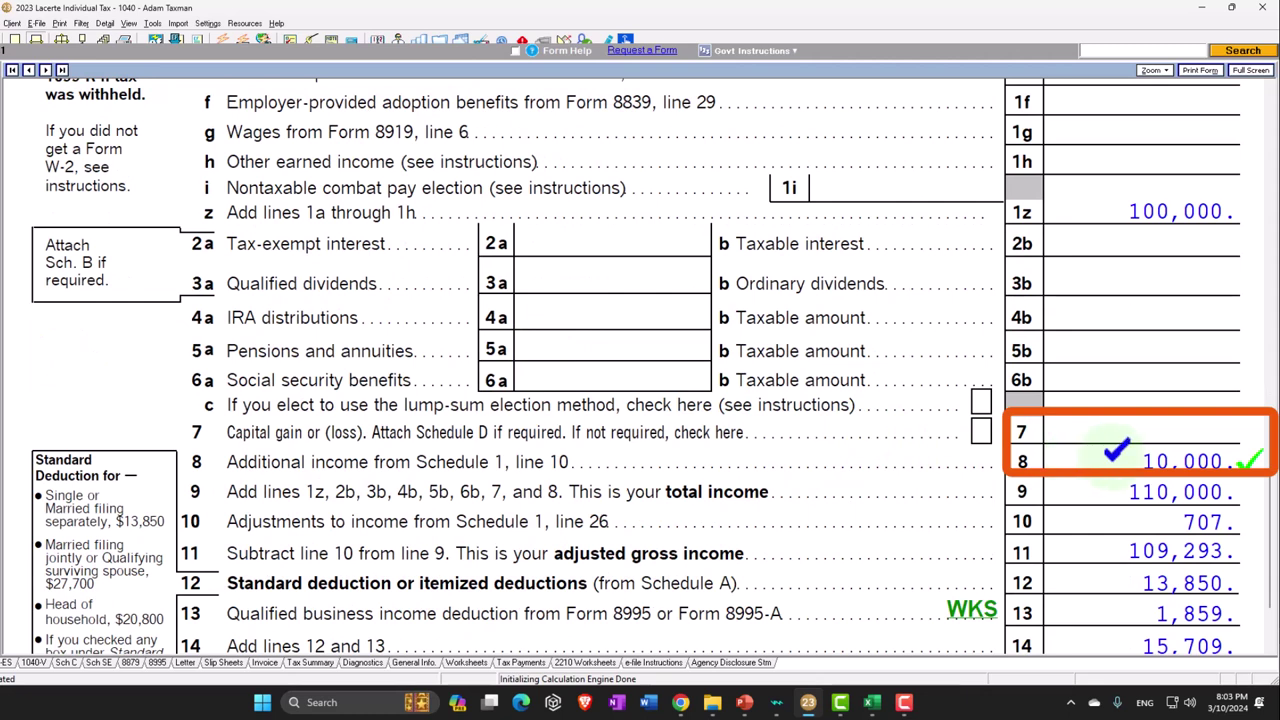
click(17, 528)
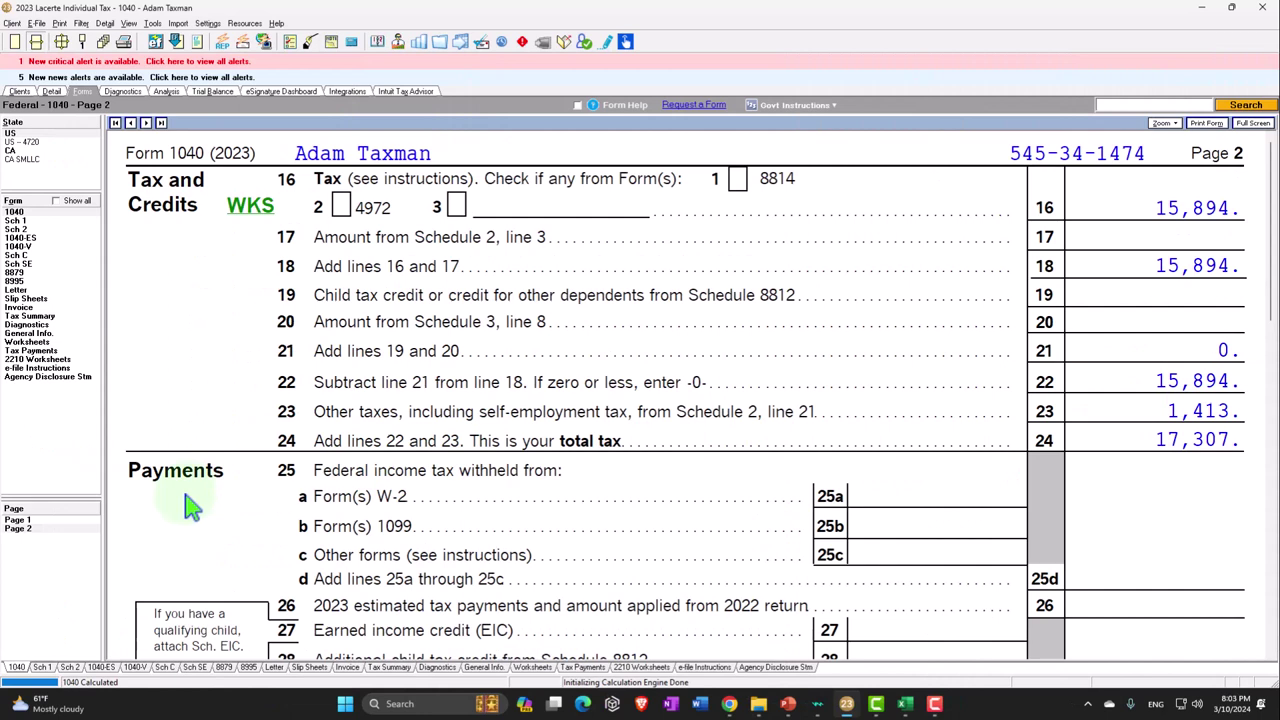
click(35, 266)
click(30, 256)
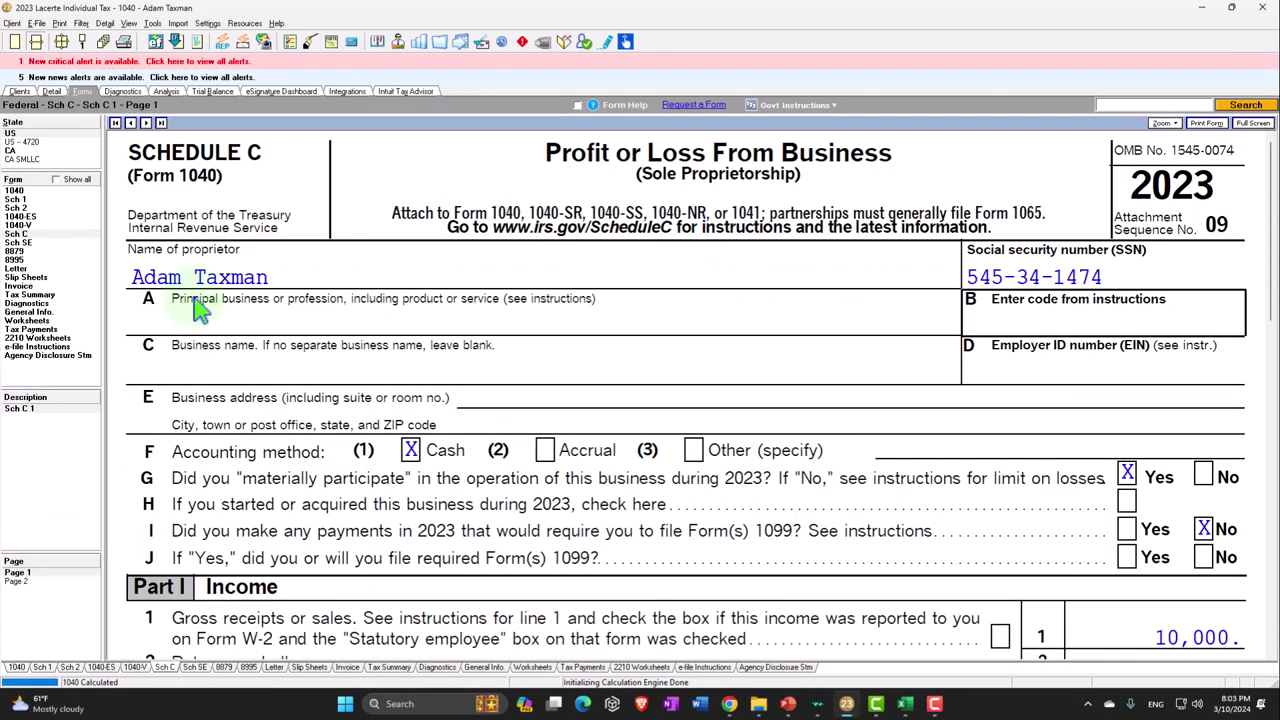
In the Business Income (Sch. C) input, enter 20,000 as the federal Advertising expense
click(51, 91)
scroll(540, 415, up, 5)
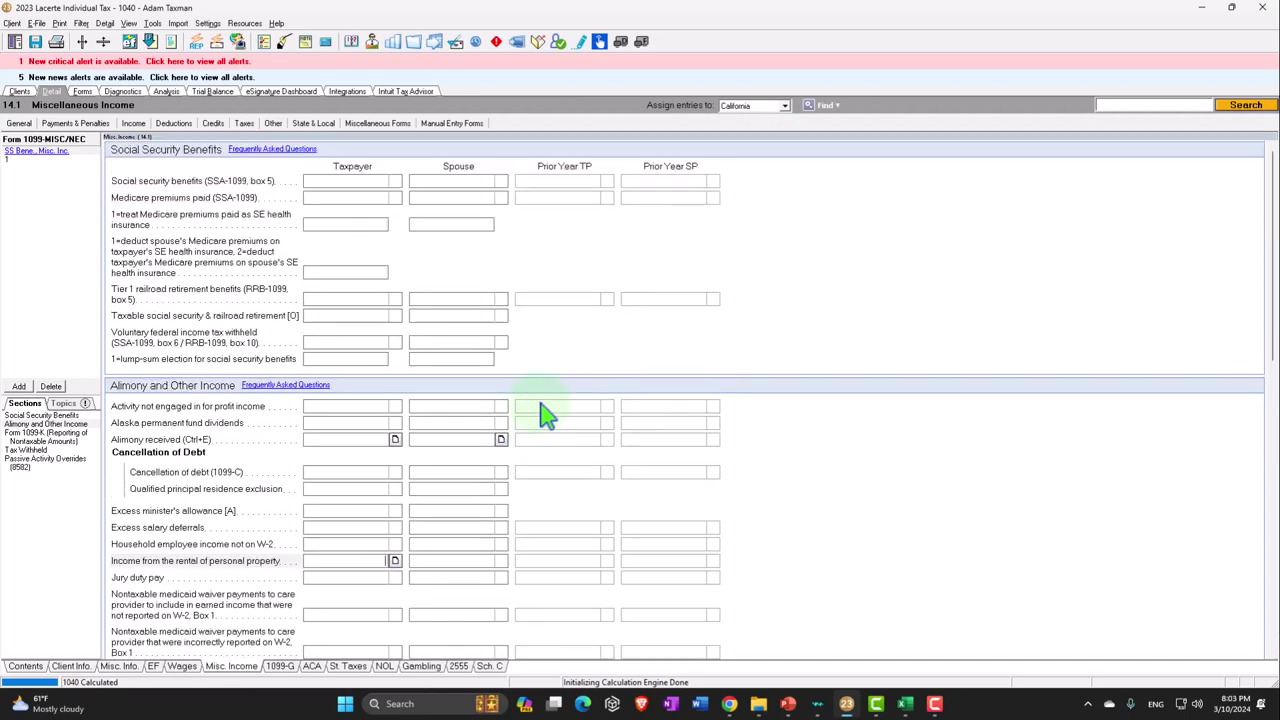
scroll(540, 415, down, 10)
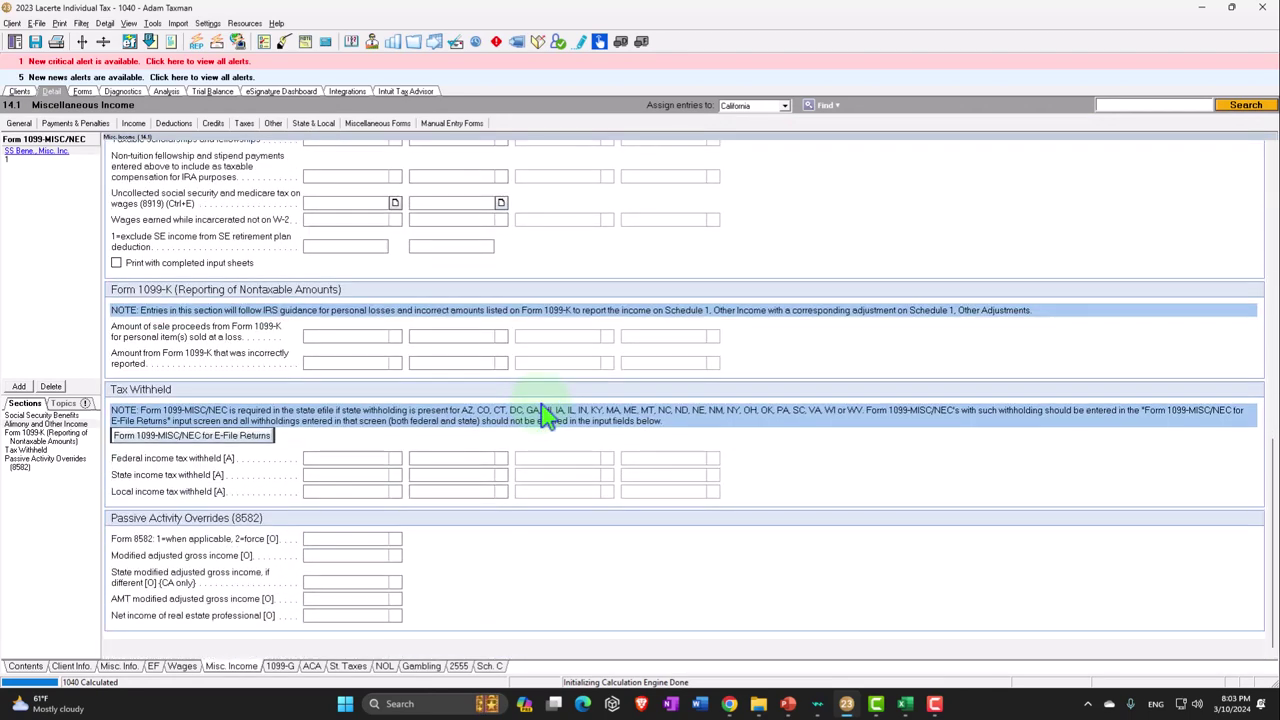
click(133, 123)
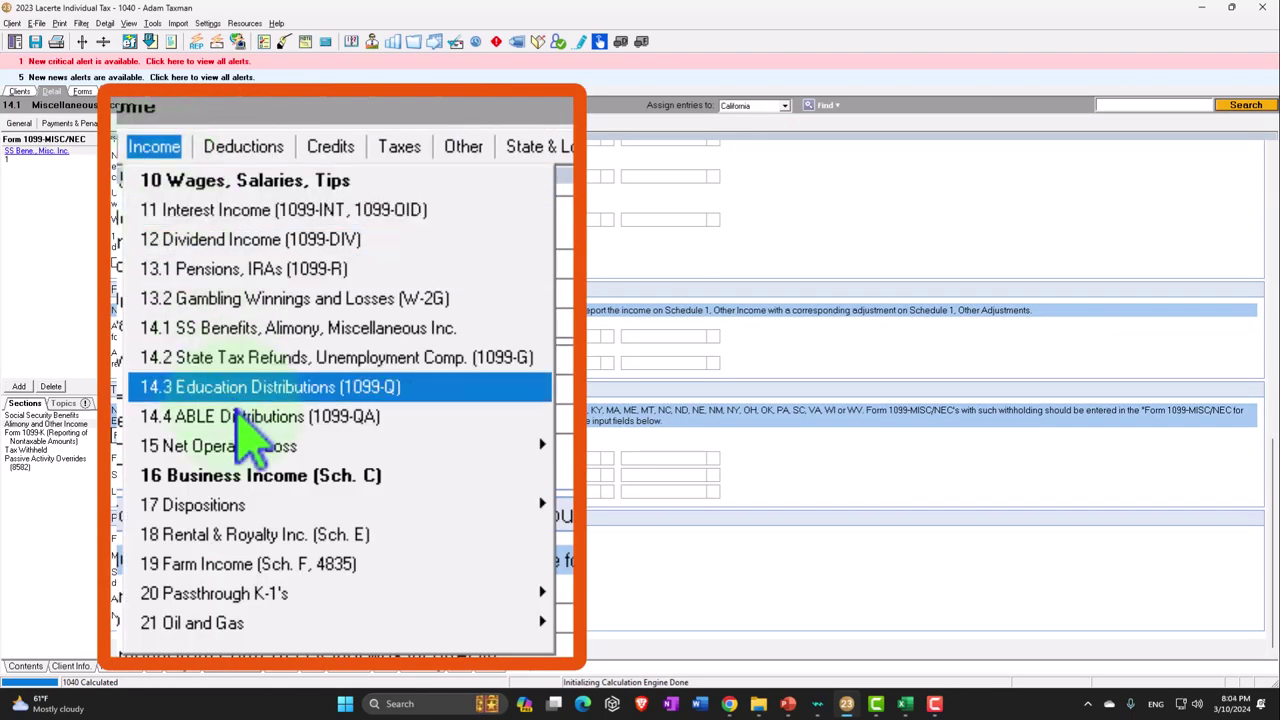
click(190, 476)
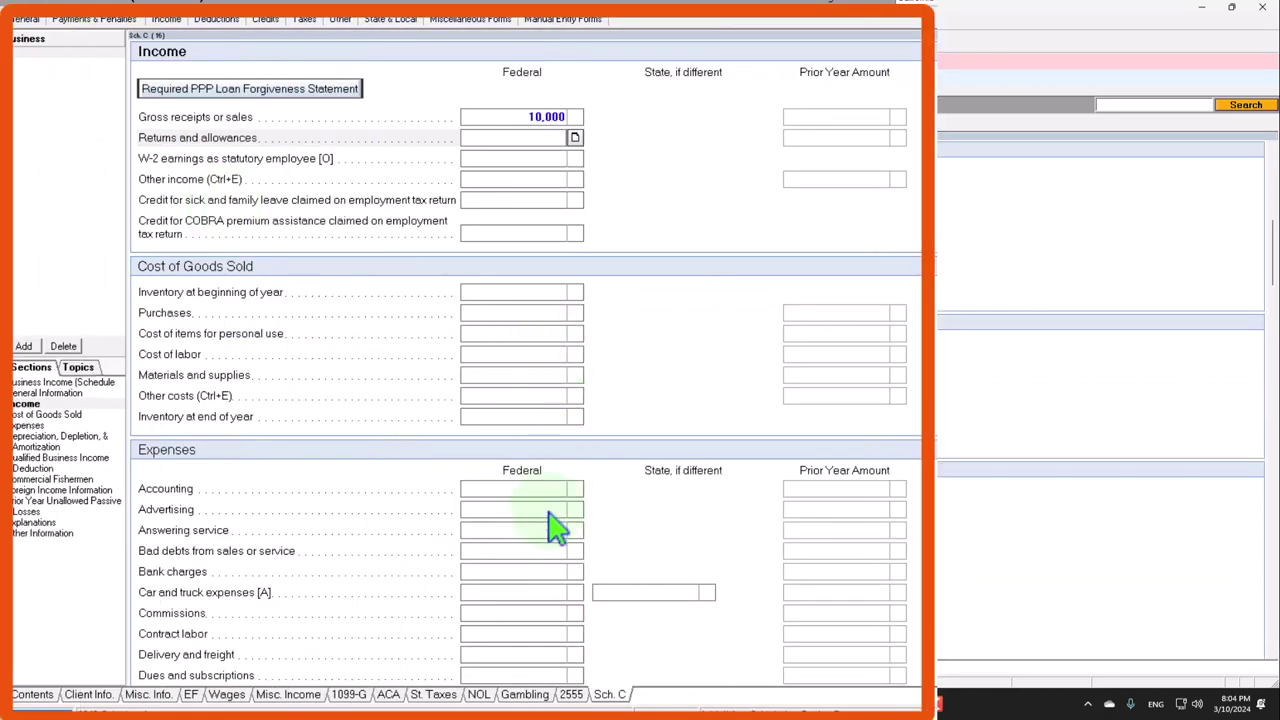
click(506, 488)
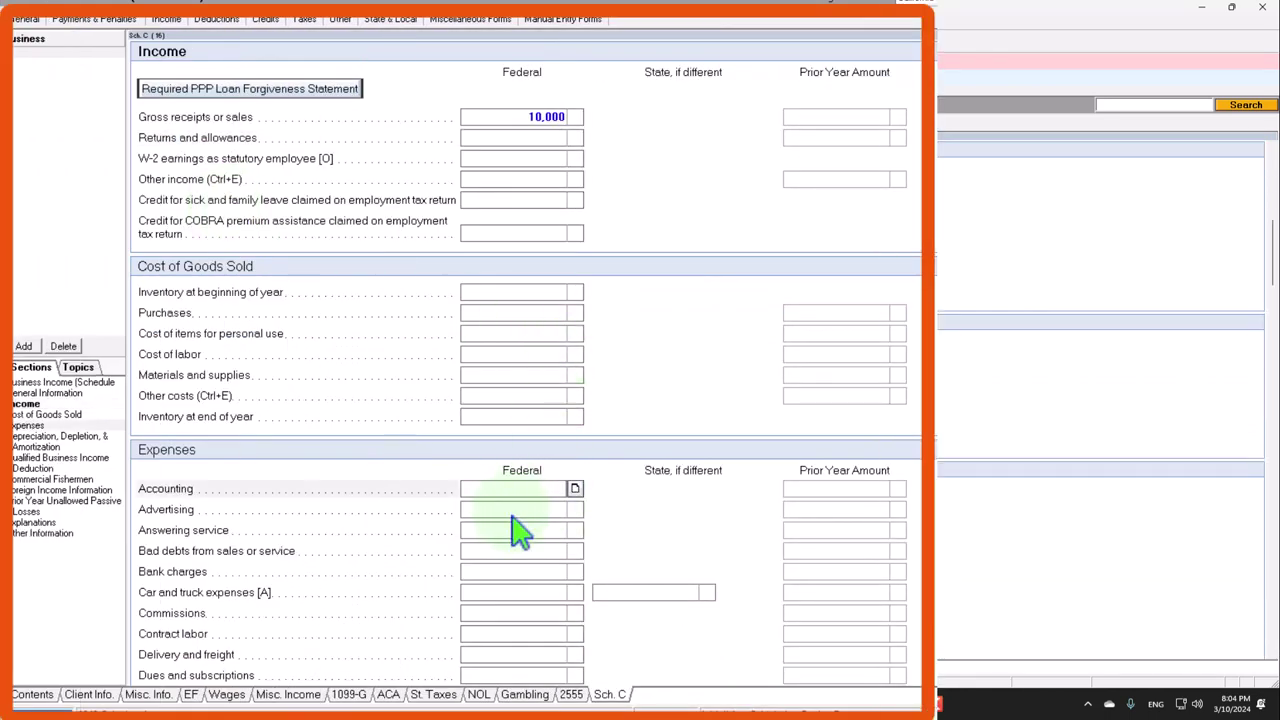
click(511, 512)
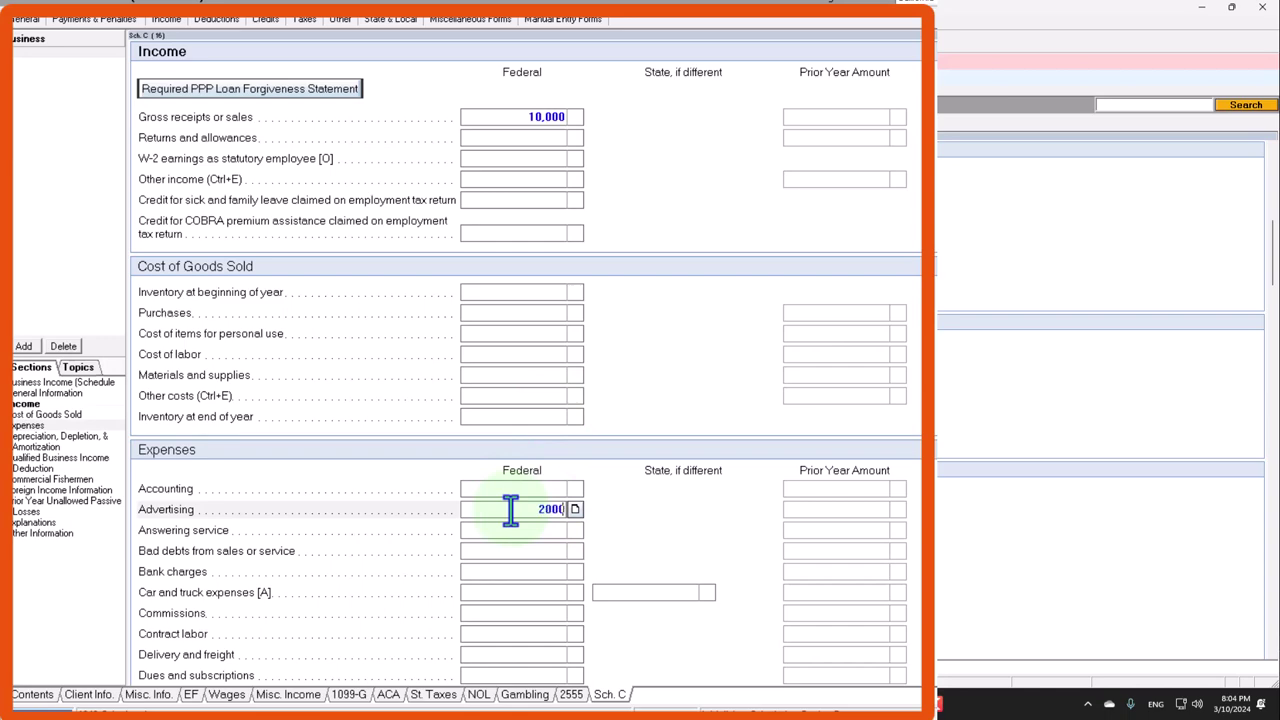
text(20000)
key(Tab)
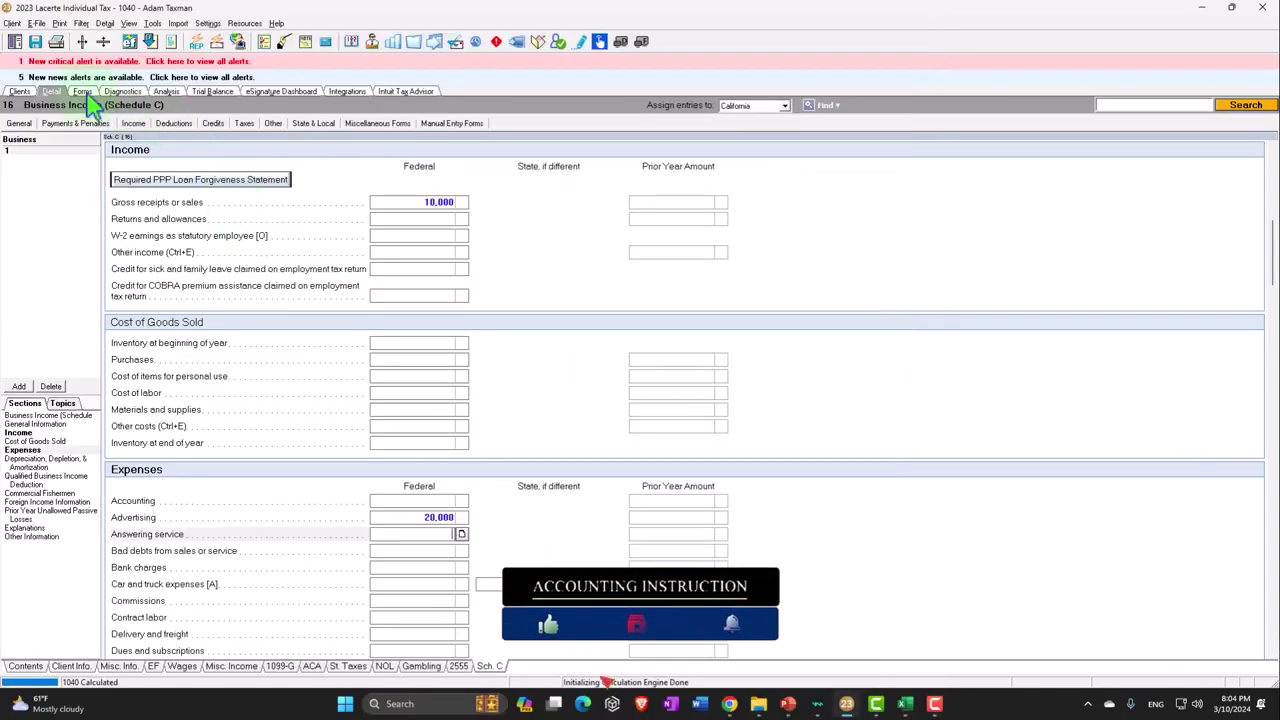
Check the advertising, total expenses and net profit or loss lines on the Schedule C form
click(83, 92)
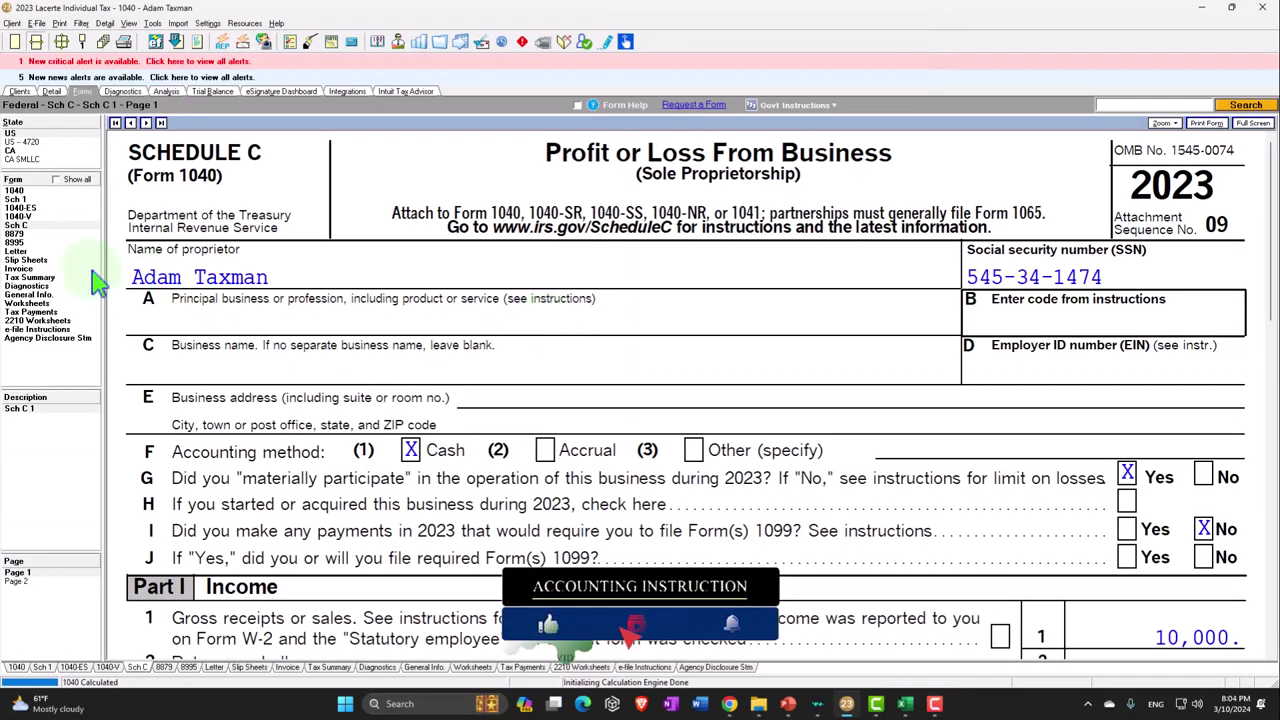
scroll(640, 425, down, 5)
scroll(640, 425, down, 5)
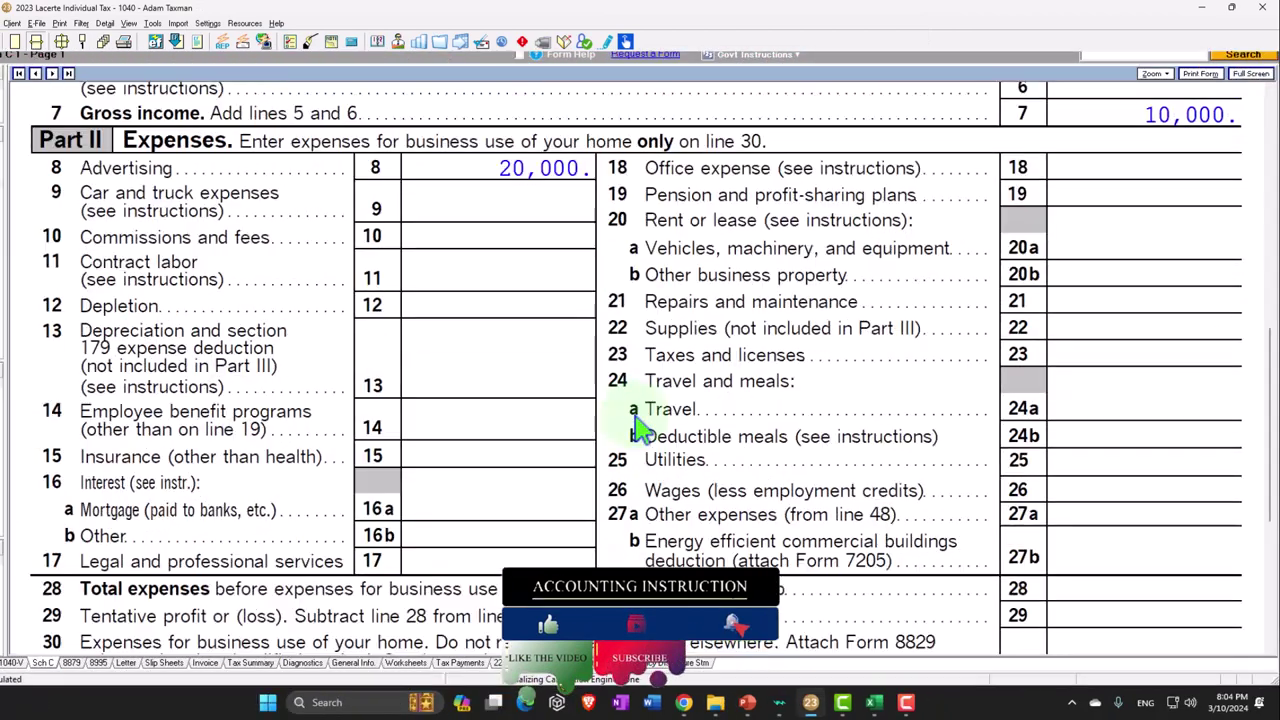
scroll(1150, 500, down, 1)
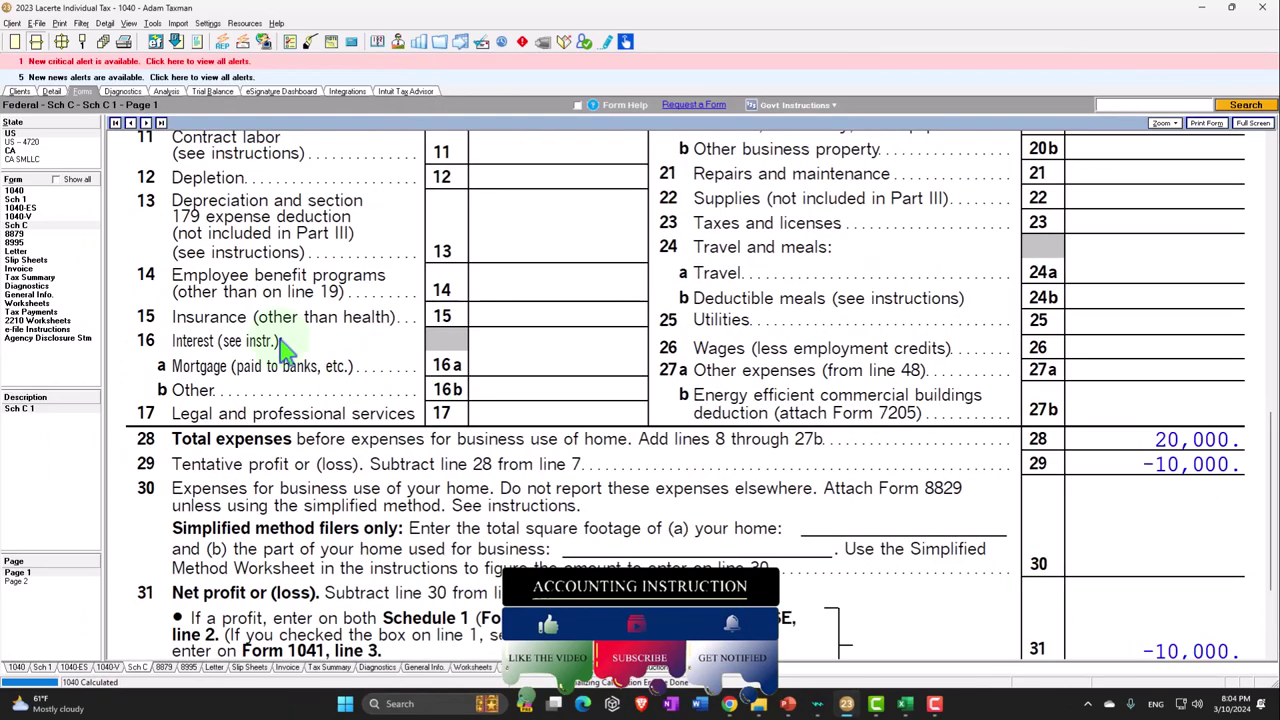
Open Form 1040 page 1 and examine lines 8 through 15, from additional income to taxable income
click(14, 190)
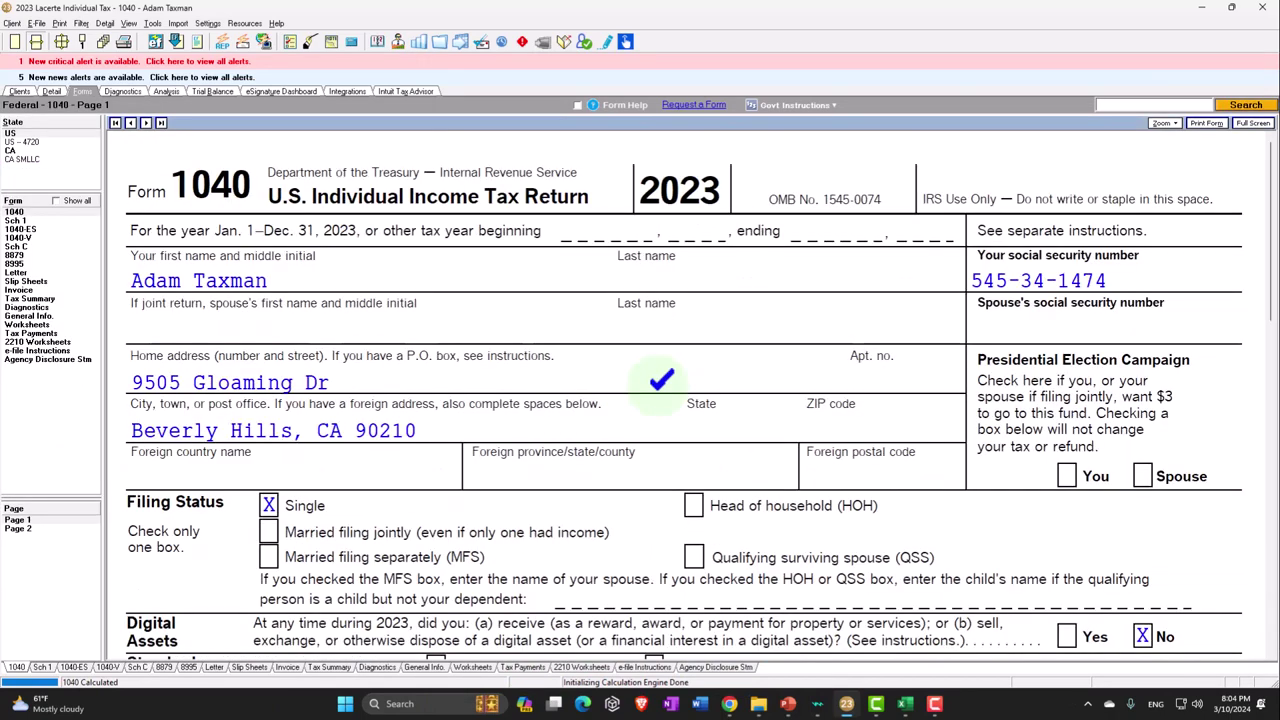
scroll(729, 514, down, 8)
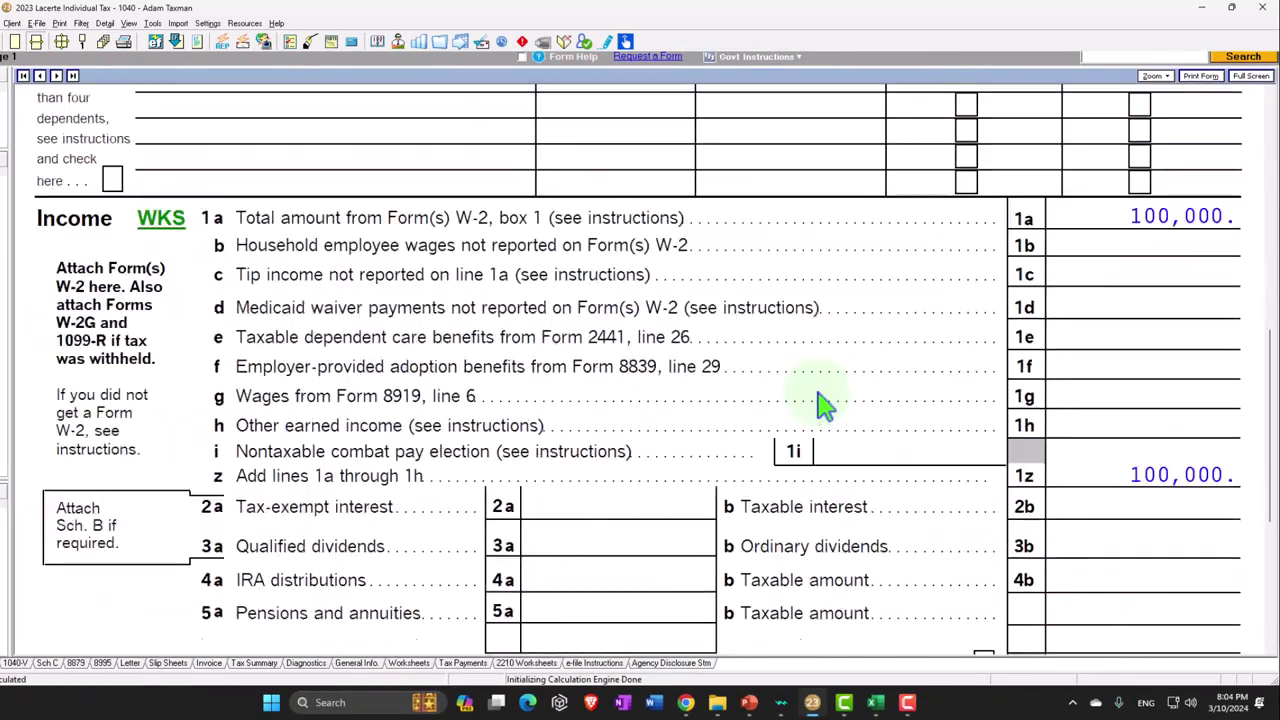
scroll(820, 404, down, 3)
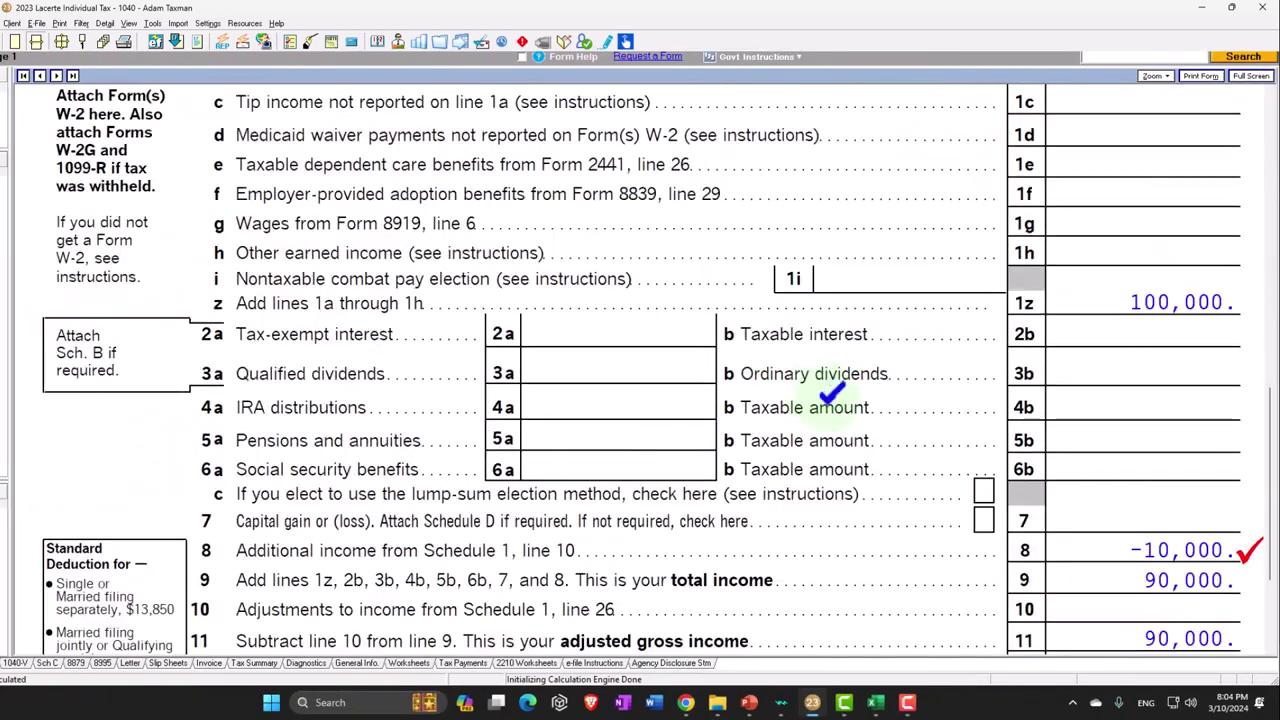
scroll(1094, 537, down, 3)
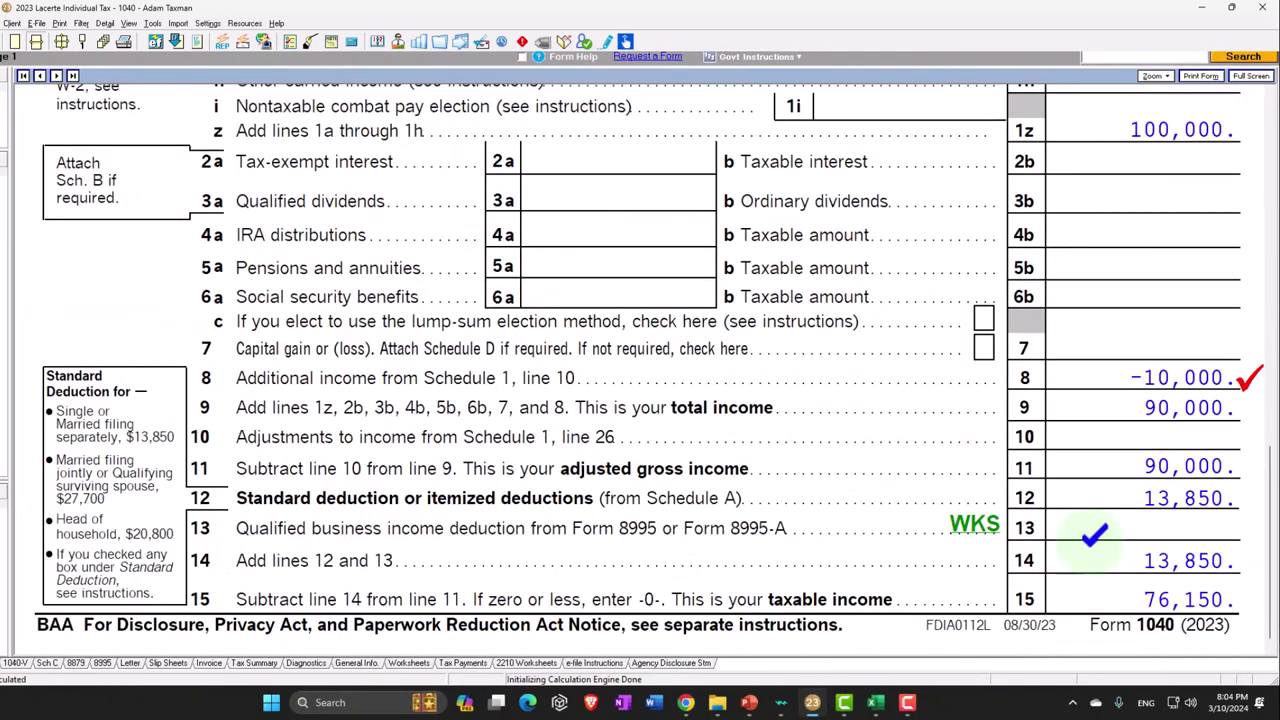